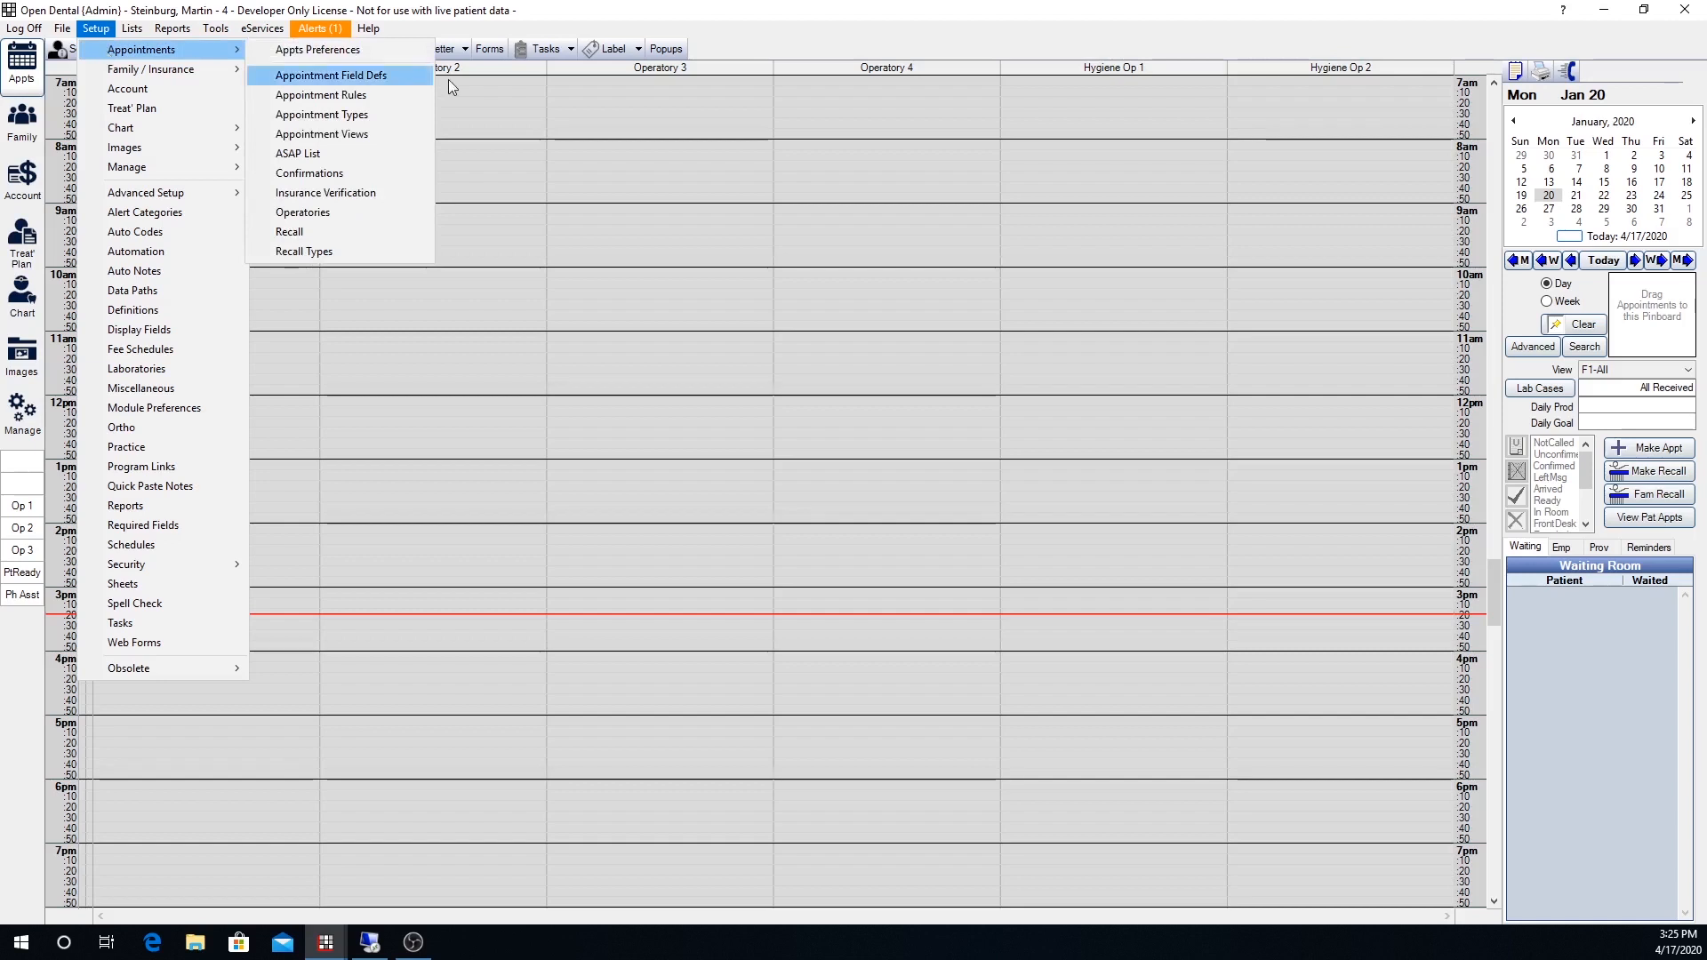
Open the recall types setup and examine the Prophy, Child Prophy, Perio, Exam, 4BW, FMX and Pano entries
{"action": "left_click", "coordinate": [361, 252]}
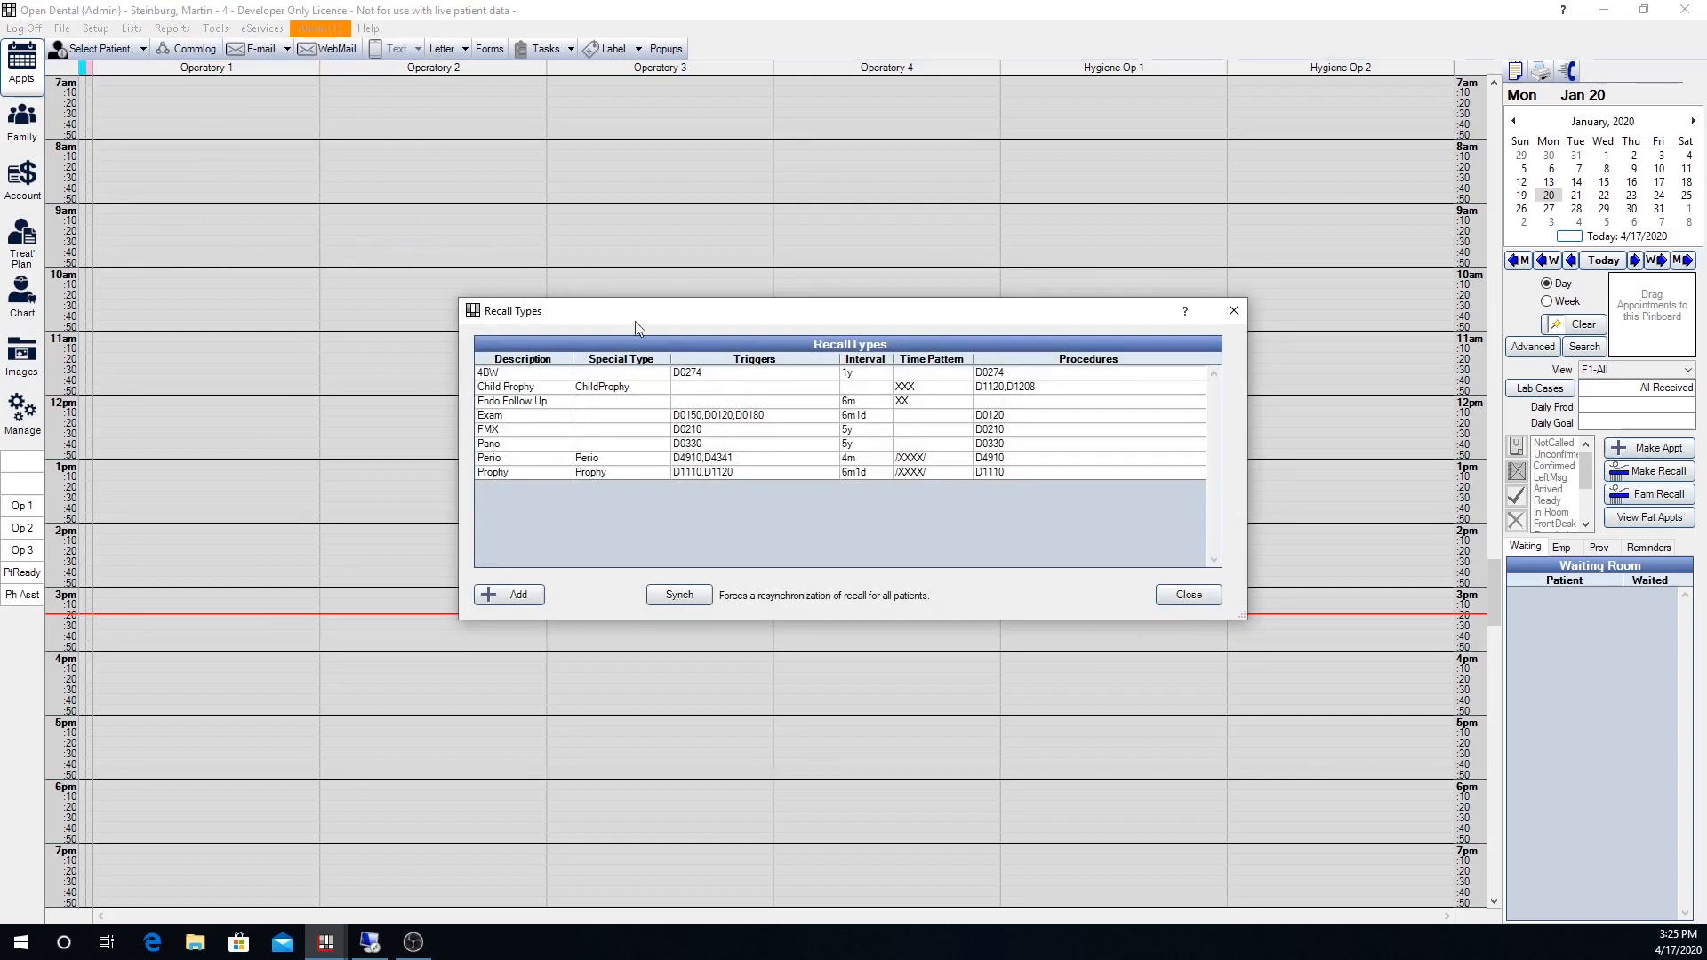
{"action": "left_click", "coordinate": [578, 472]}
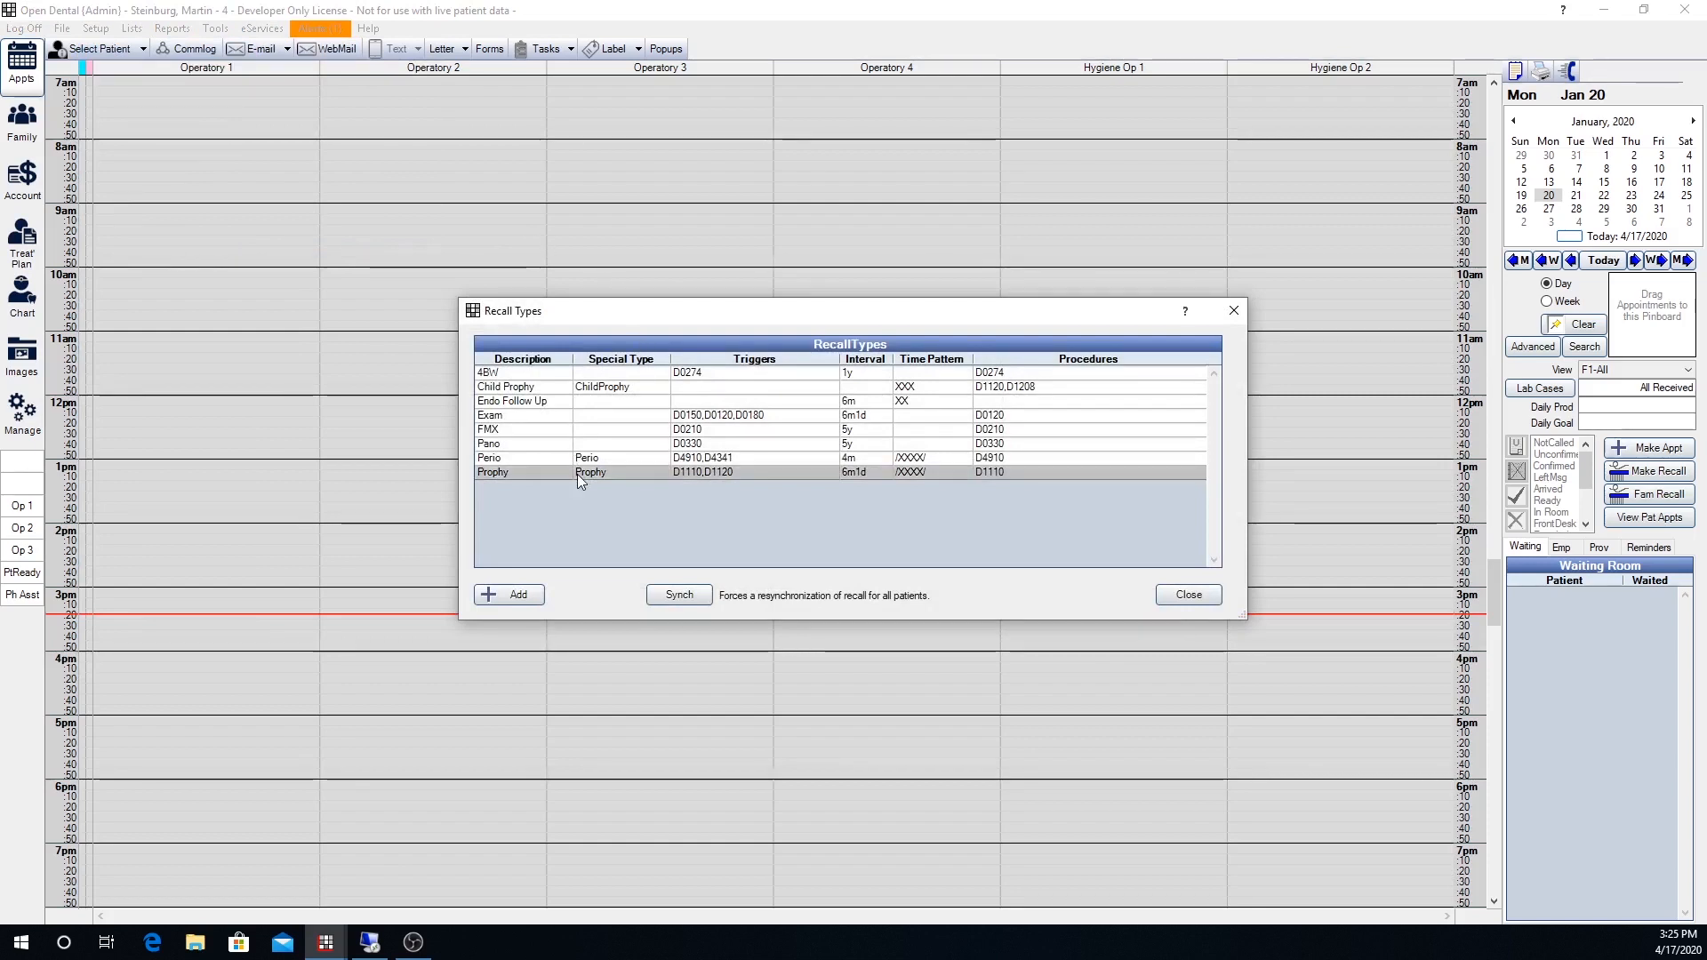
{"action": "left_click", "coordinate": [595, 388]}
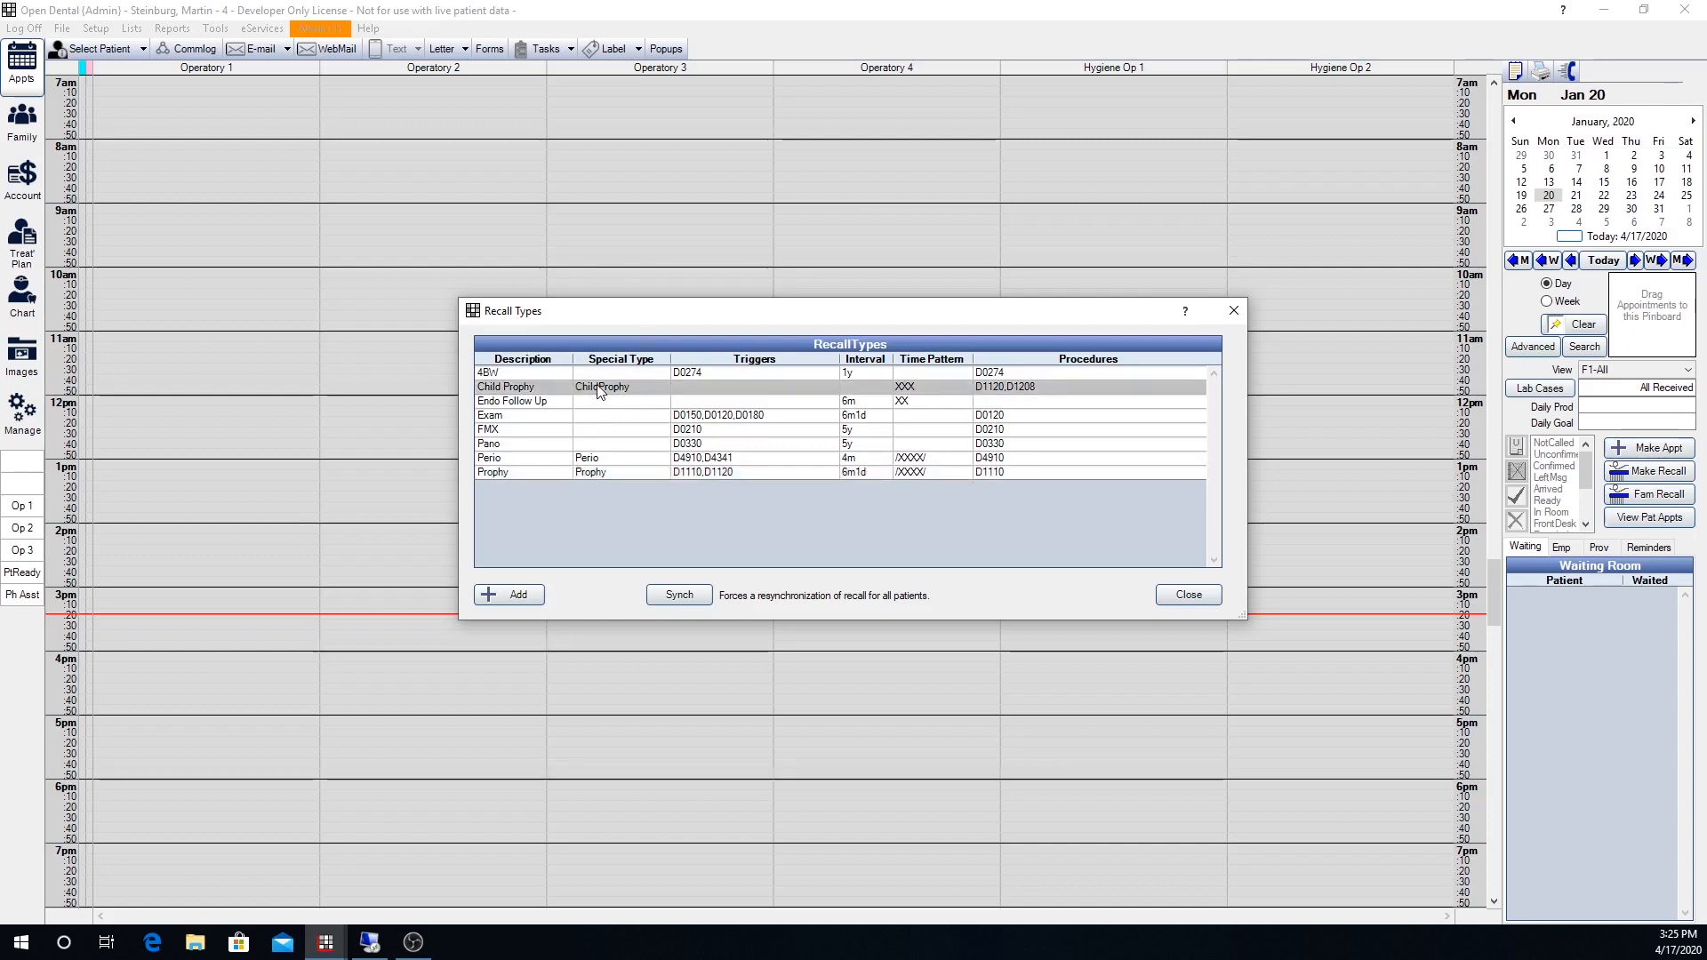
{"action": "left_click", "coordinate": [597, 458]}
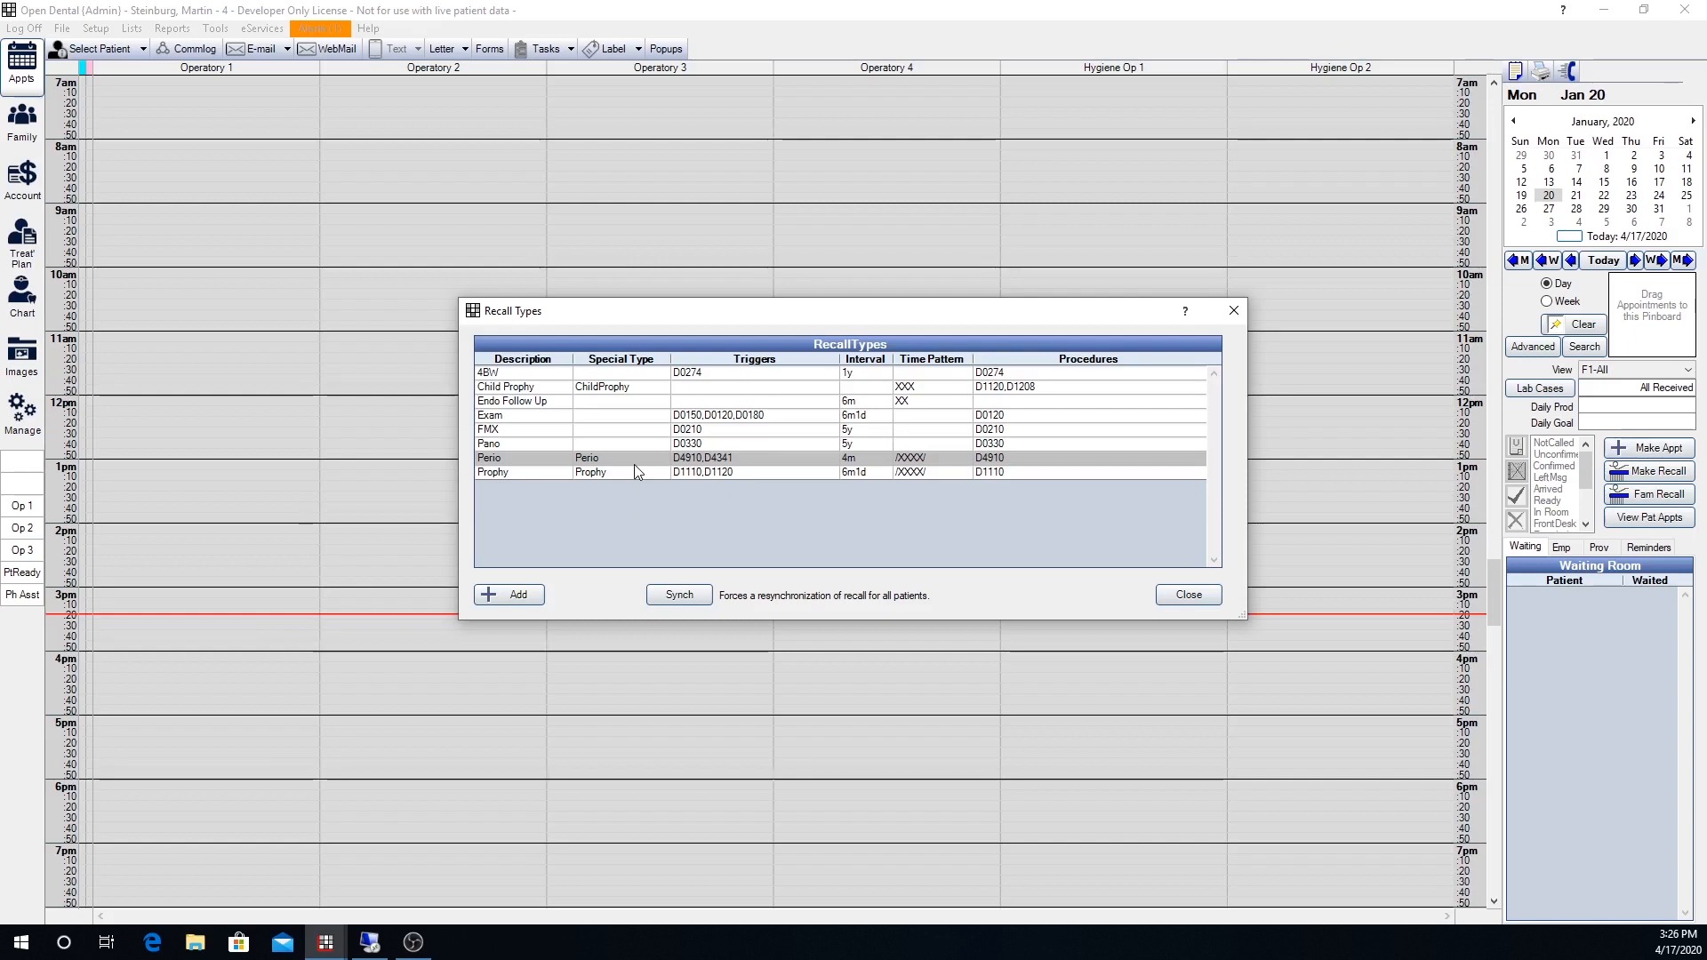
{"action": "left_click", "coordinate": [607, 416]}
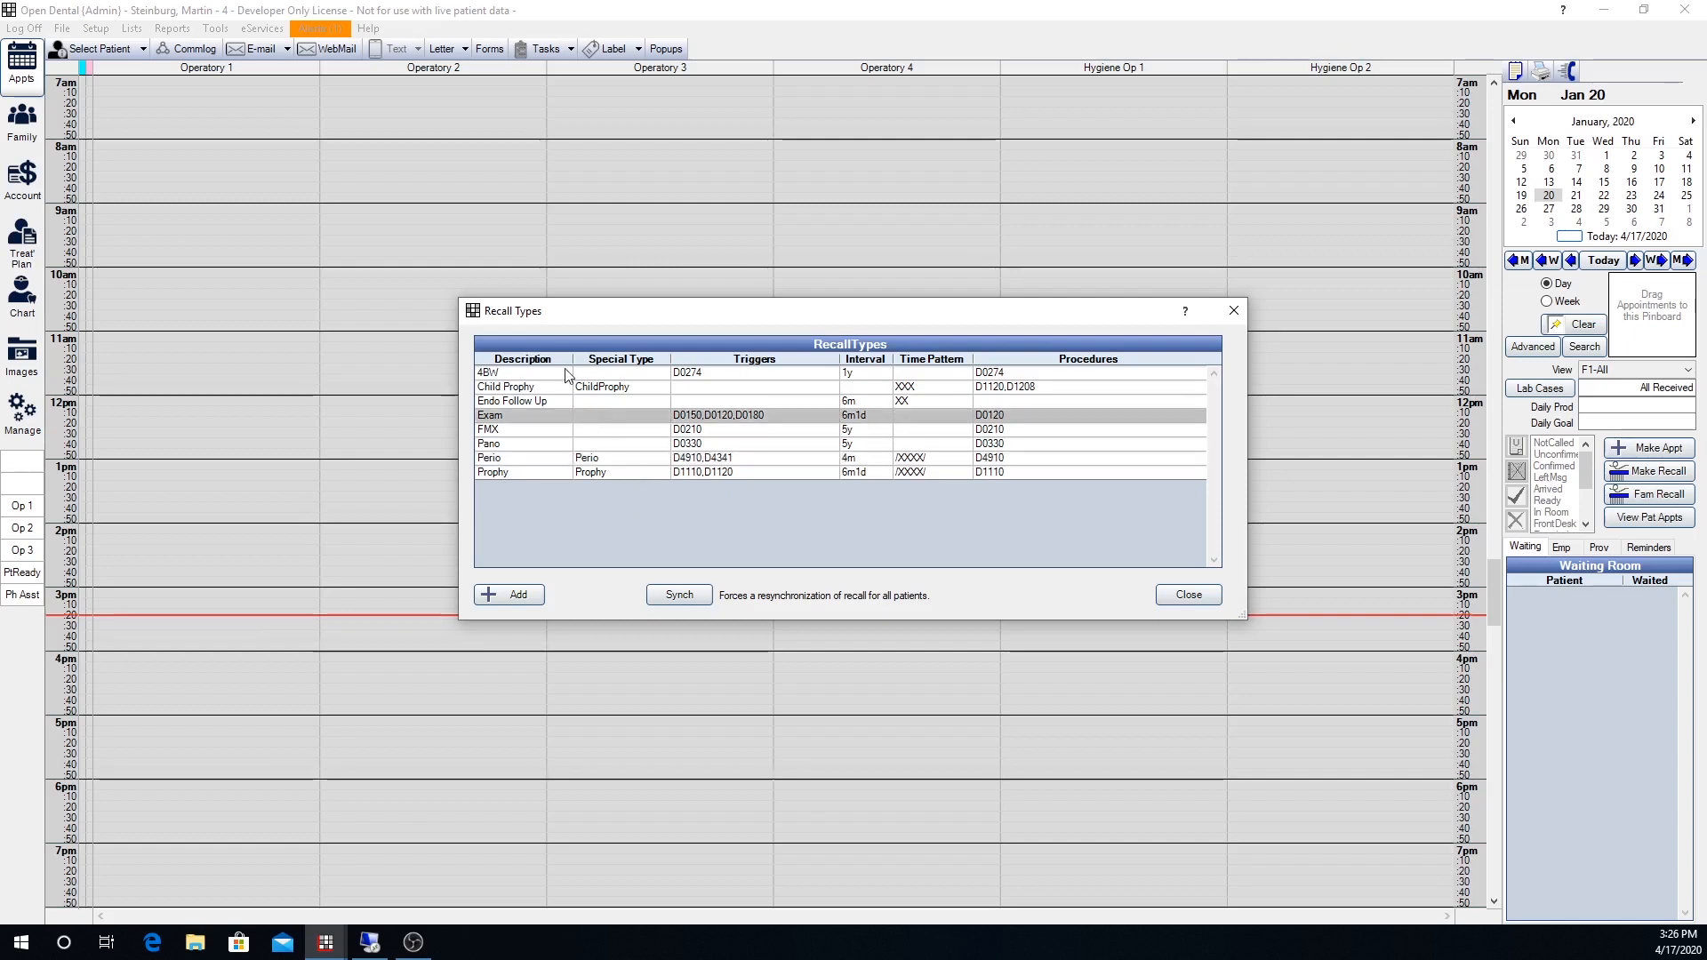
{"action": "left_click", "coordinate": [553, 372]}
{"action": "left_click", "coordinate": [572, 428]}
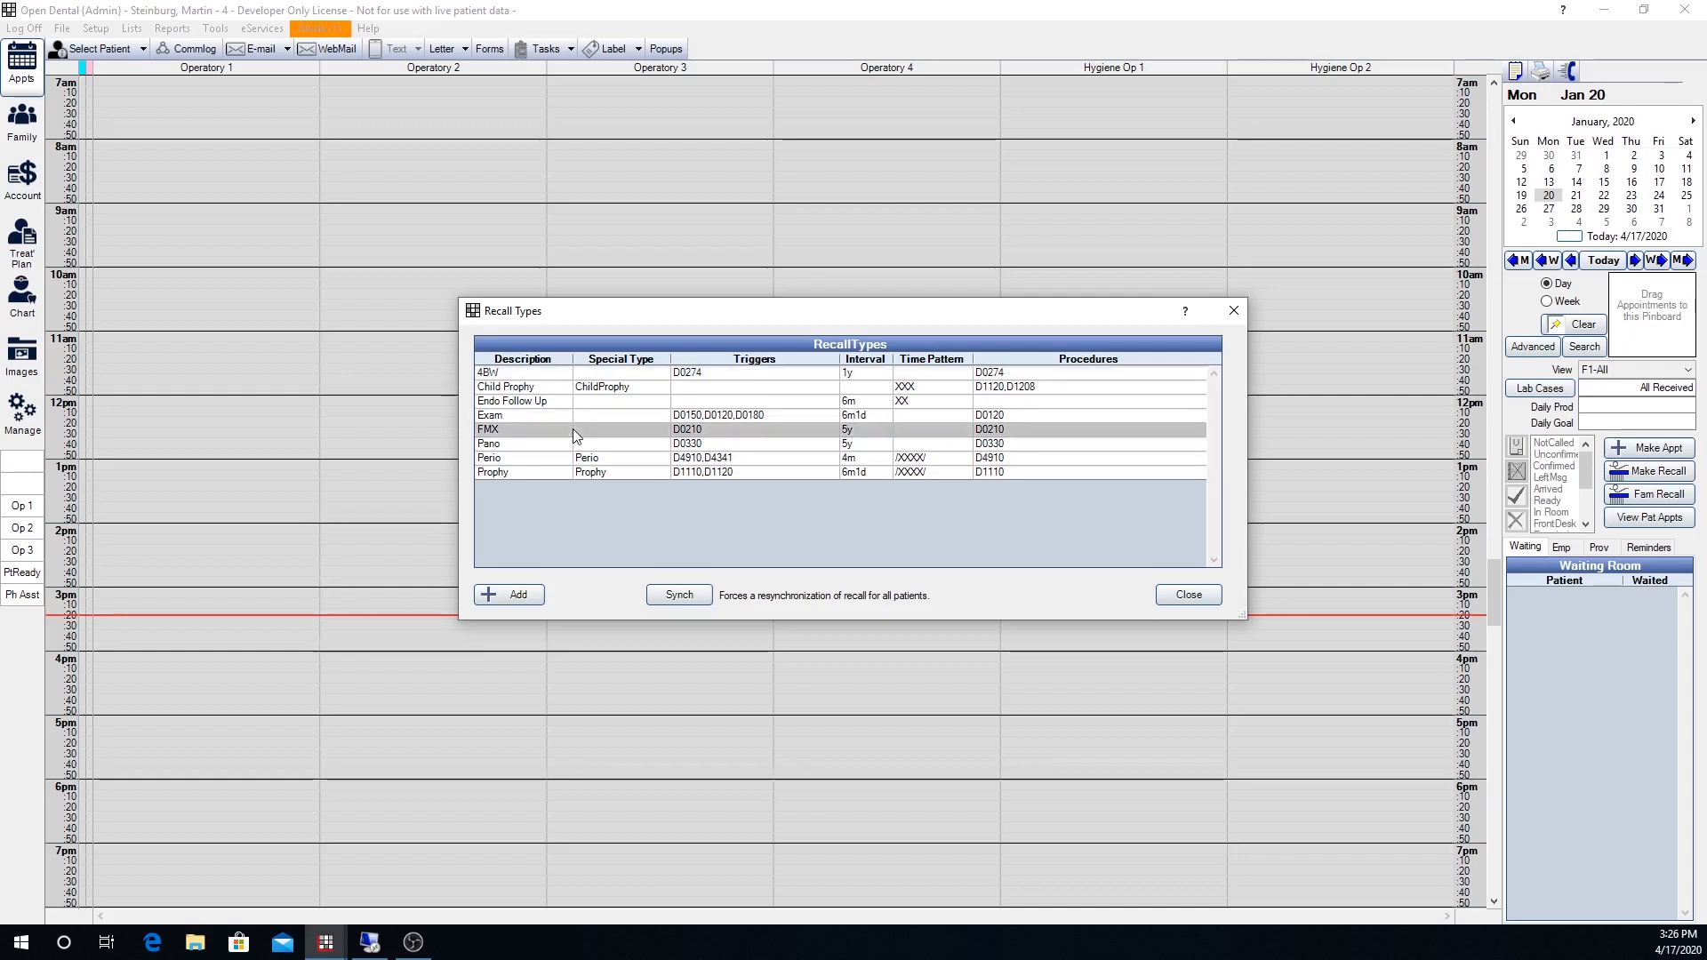
{"action": "left_click", "coordinate": [582, 448]}
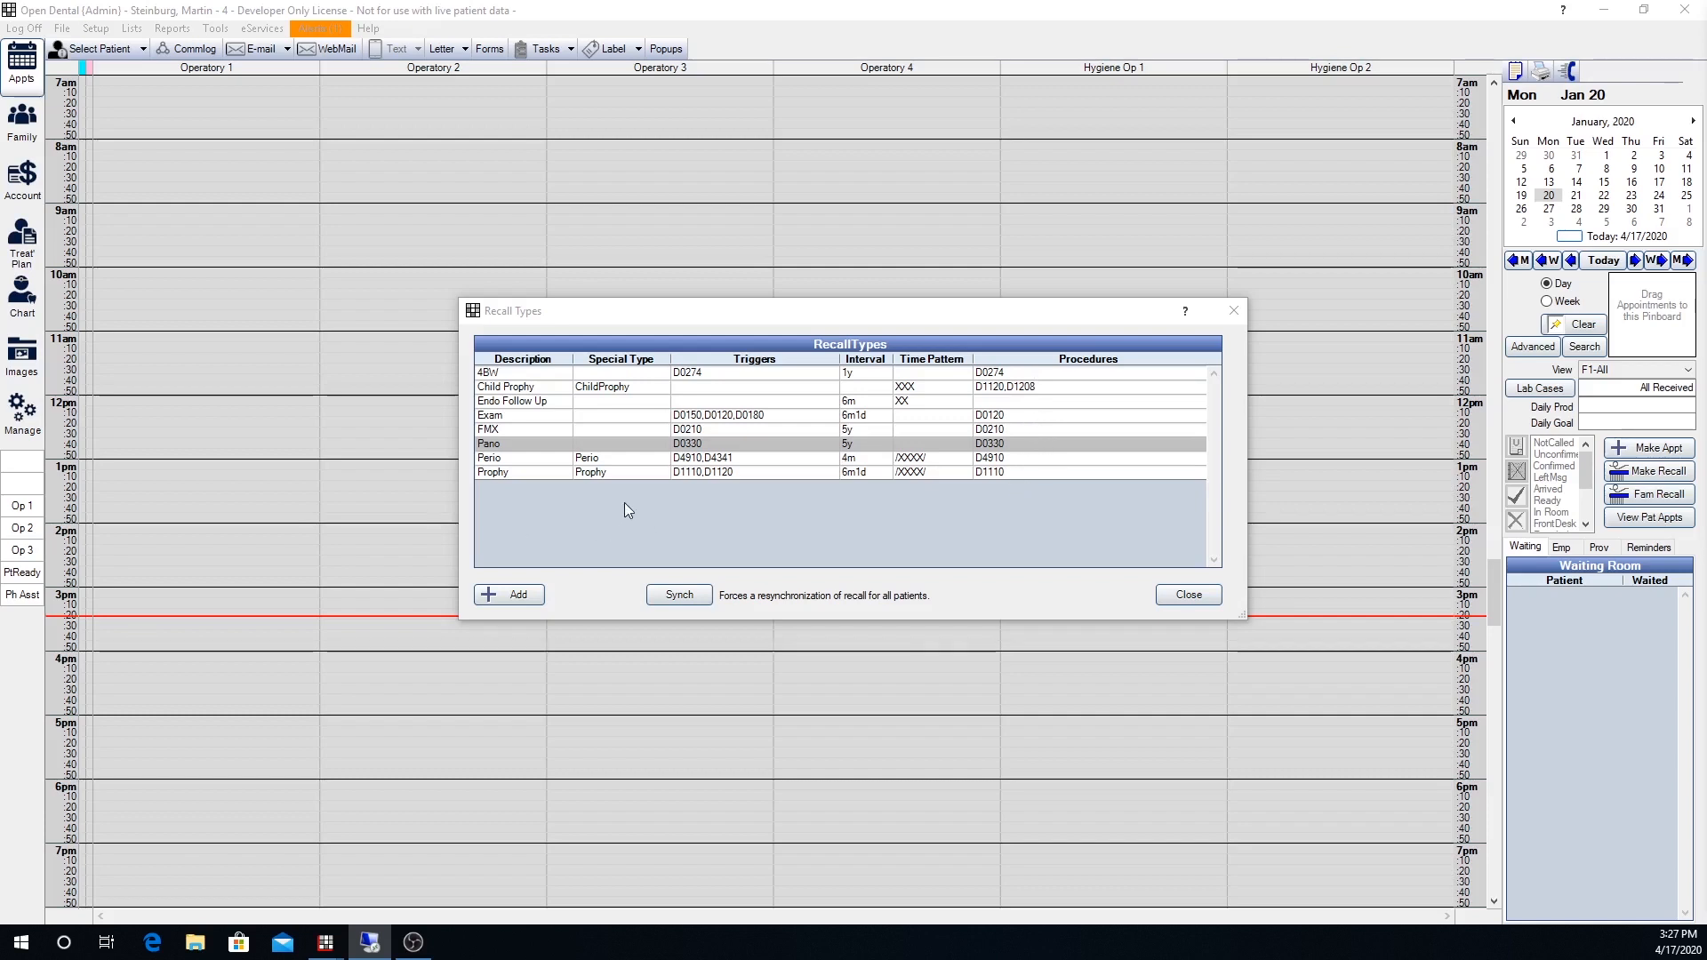
Open the Prophy recall type and review its special type options, trigger procedures, default interval, time pattern and appointment procedures
{"action": "double_click", "coordinate": [554, 472]}
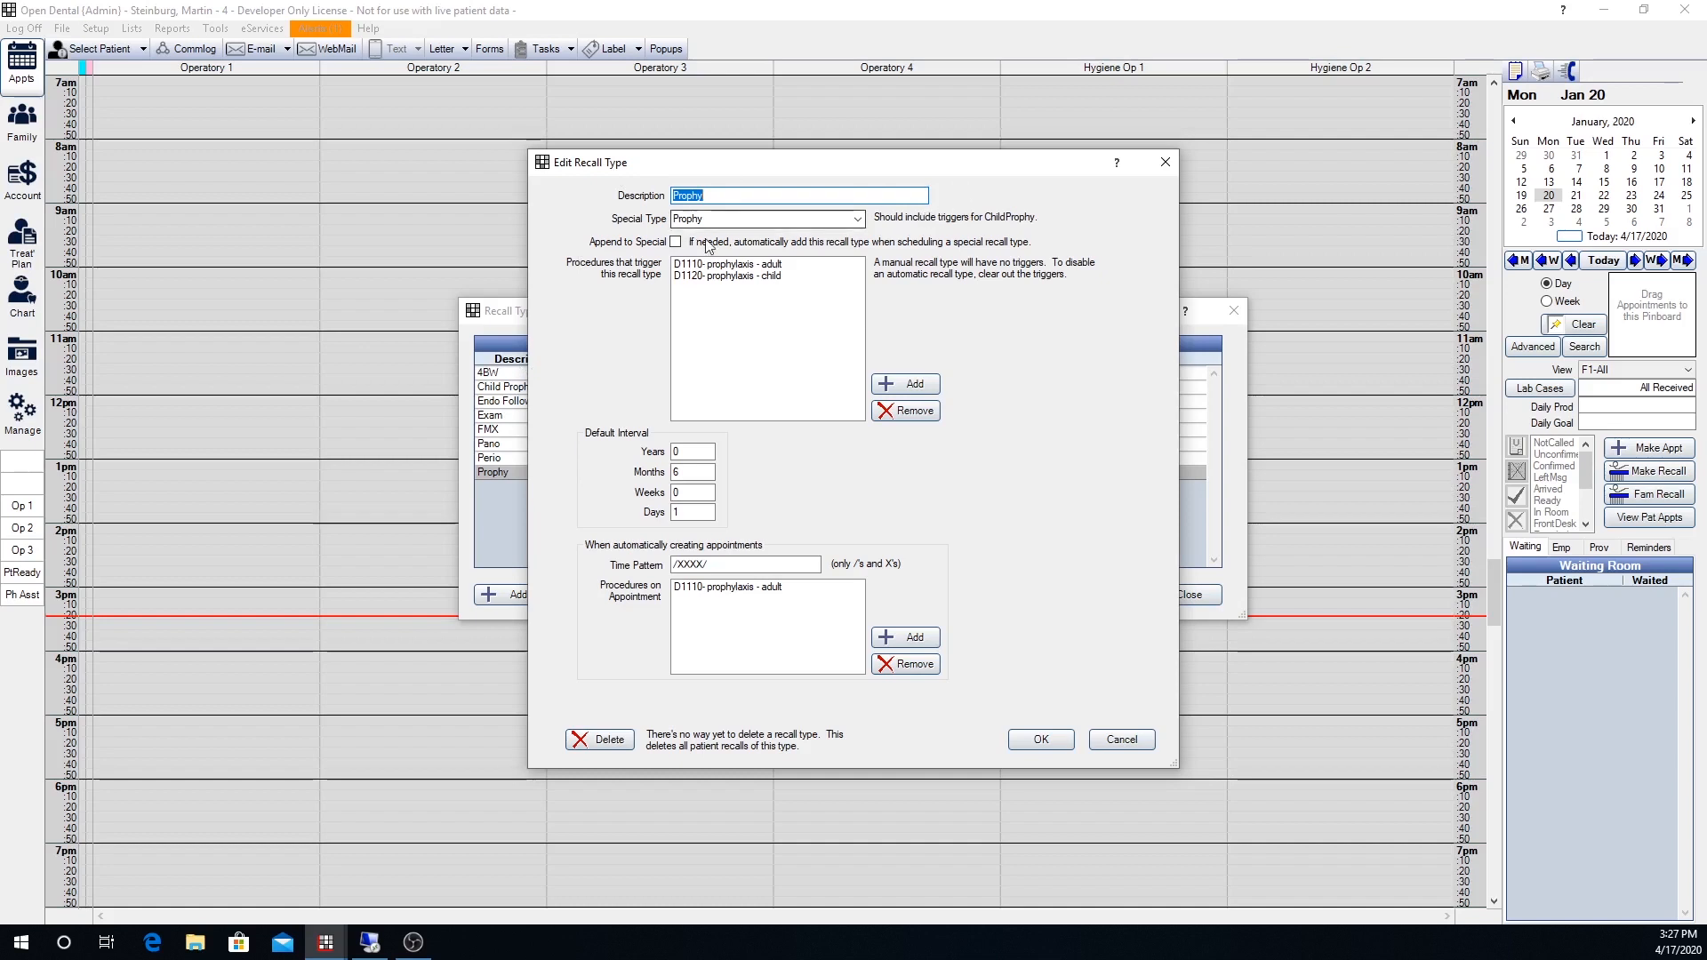
{"action": "left_click", "coordinate": [858, 220]}
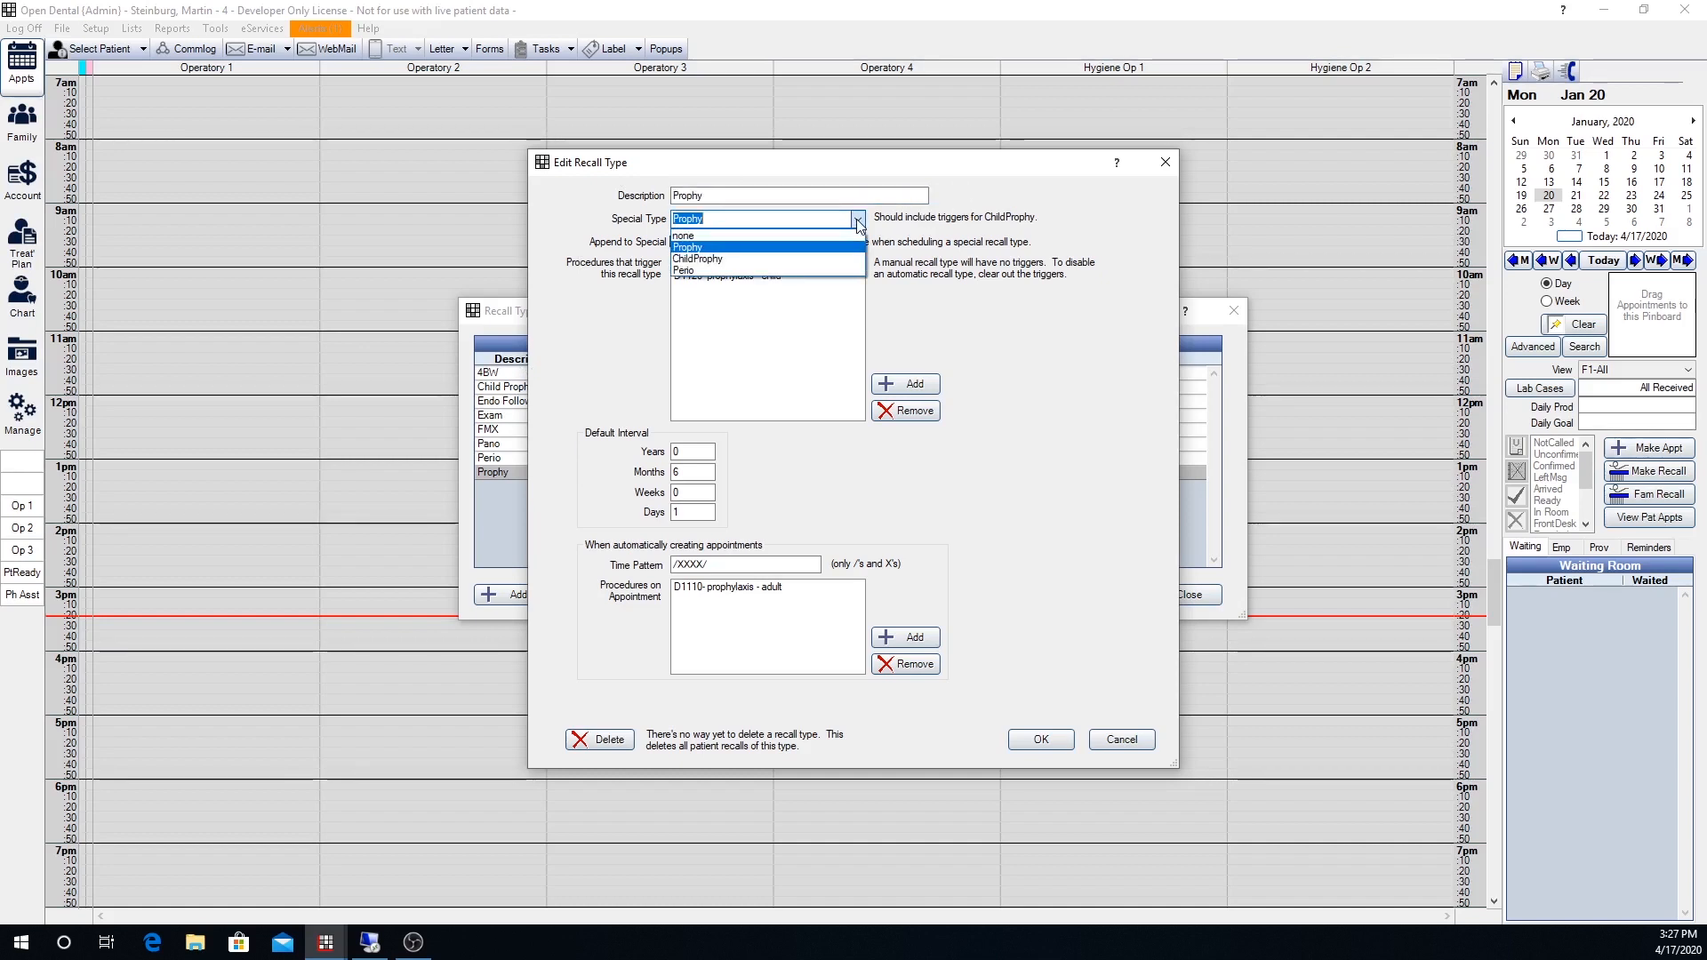
{"action": "left_click", "coordinate": [862, 223]}
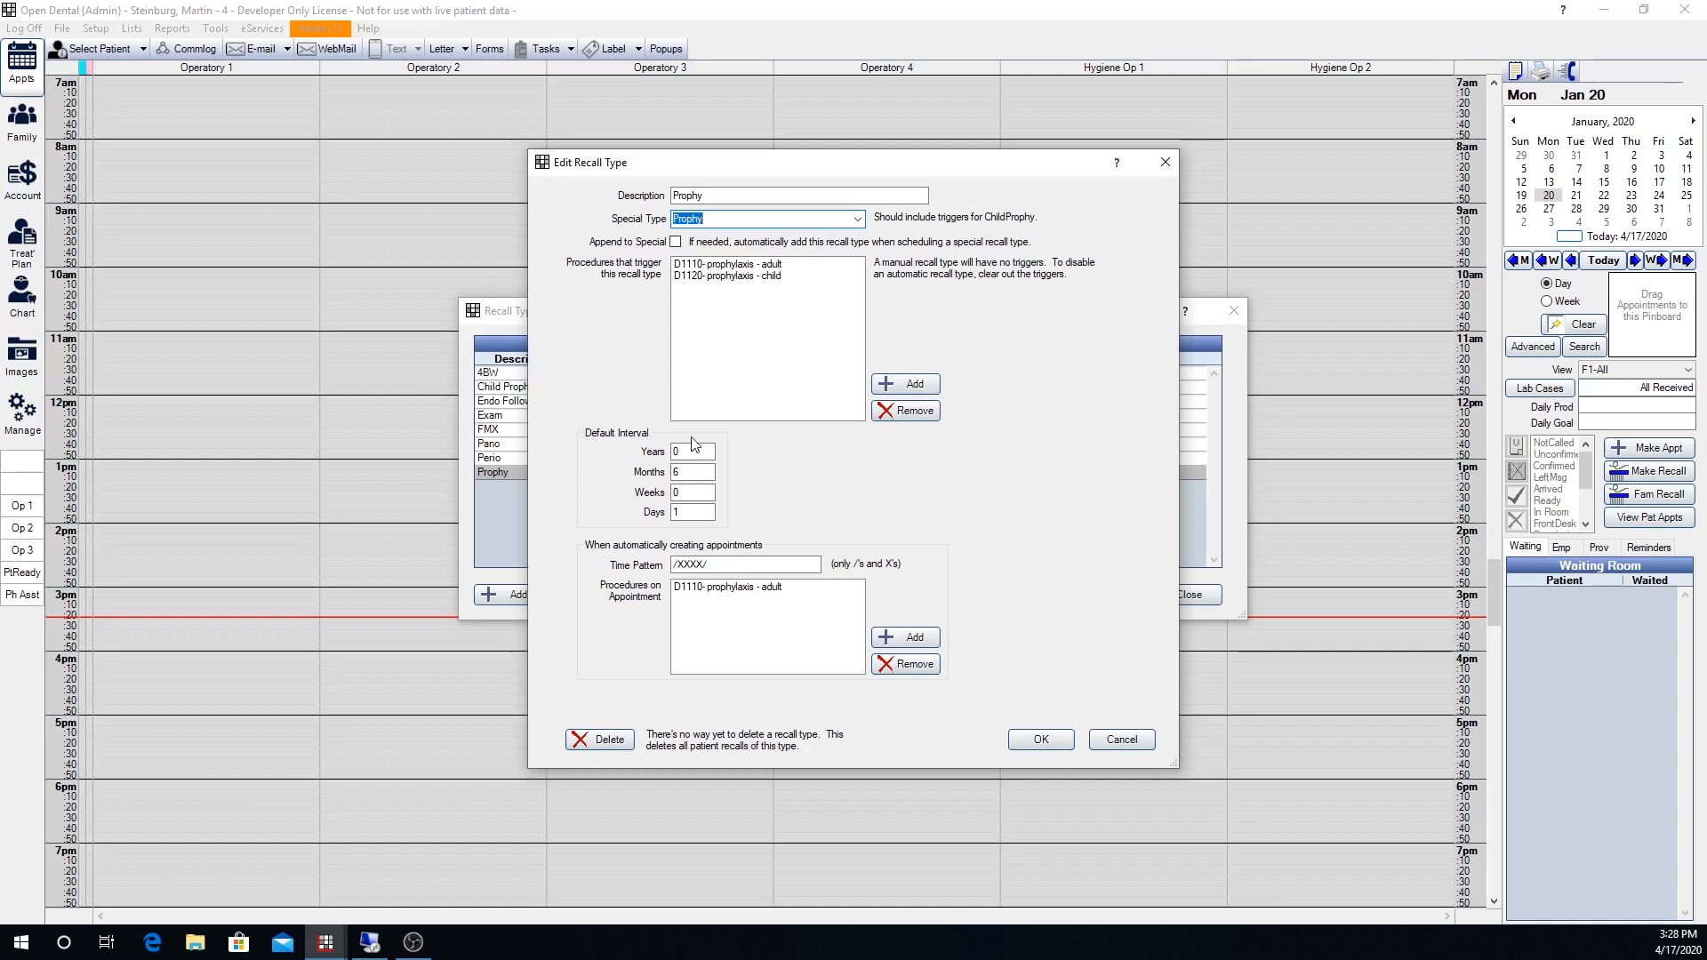
{"action": "double_click", "coordinate": [687, 471]}
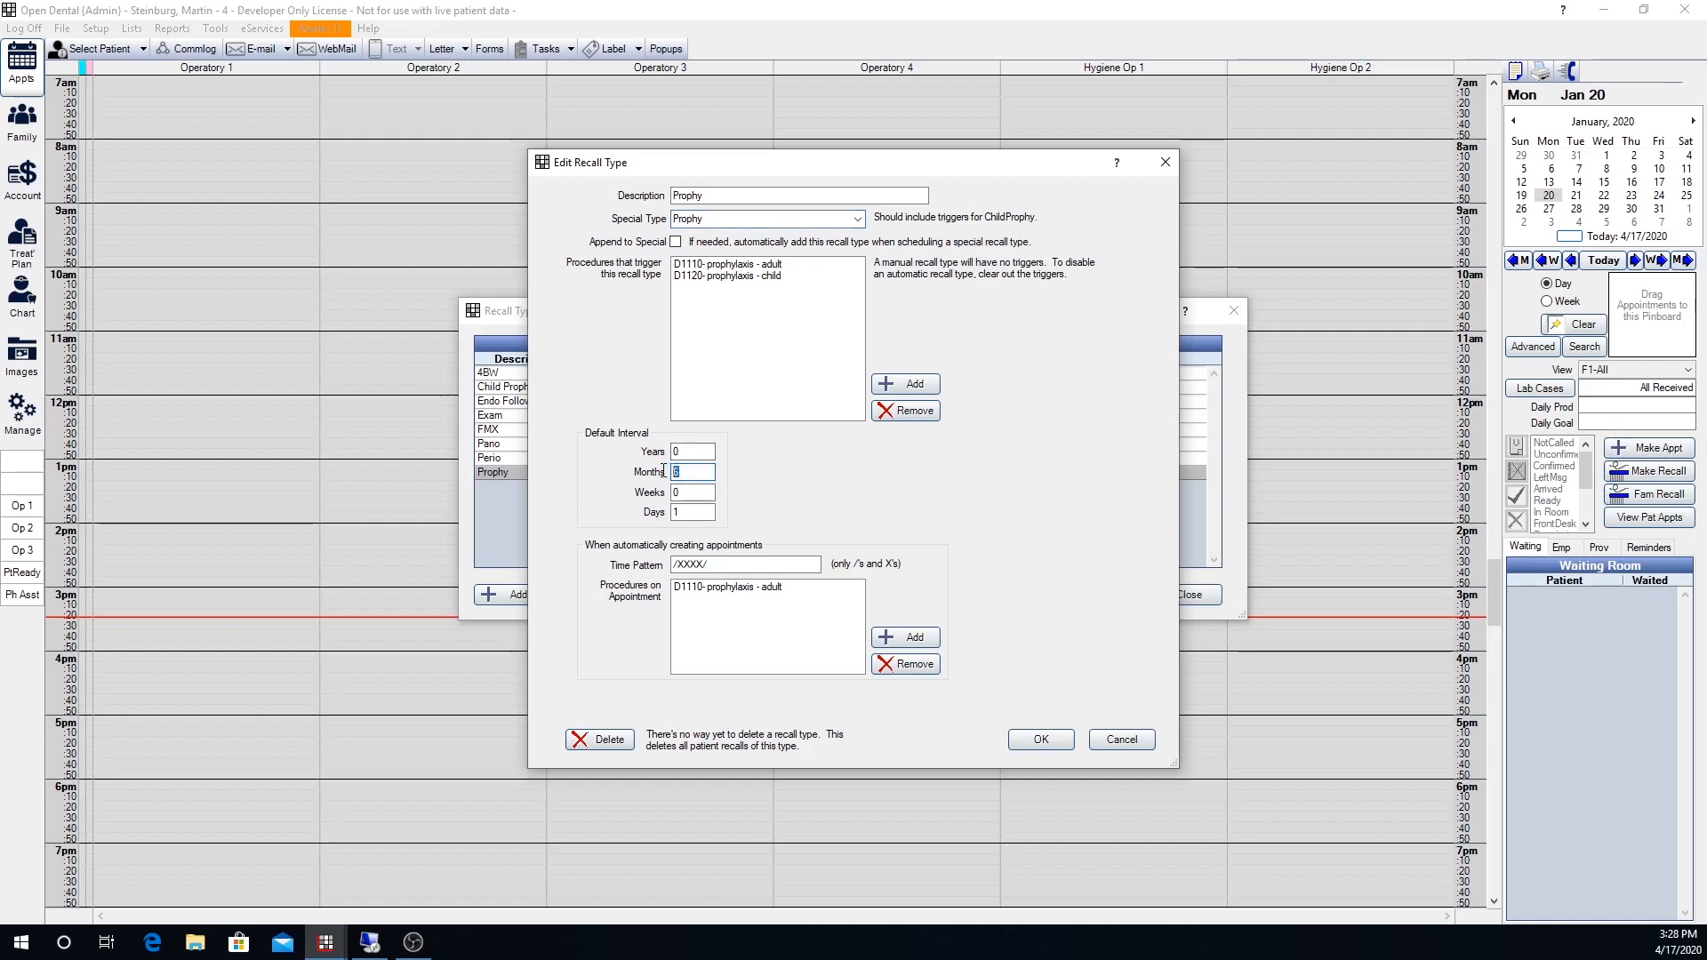
{"action": "left_click", "coordinate": [685, 512]}
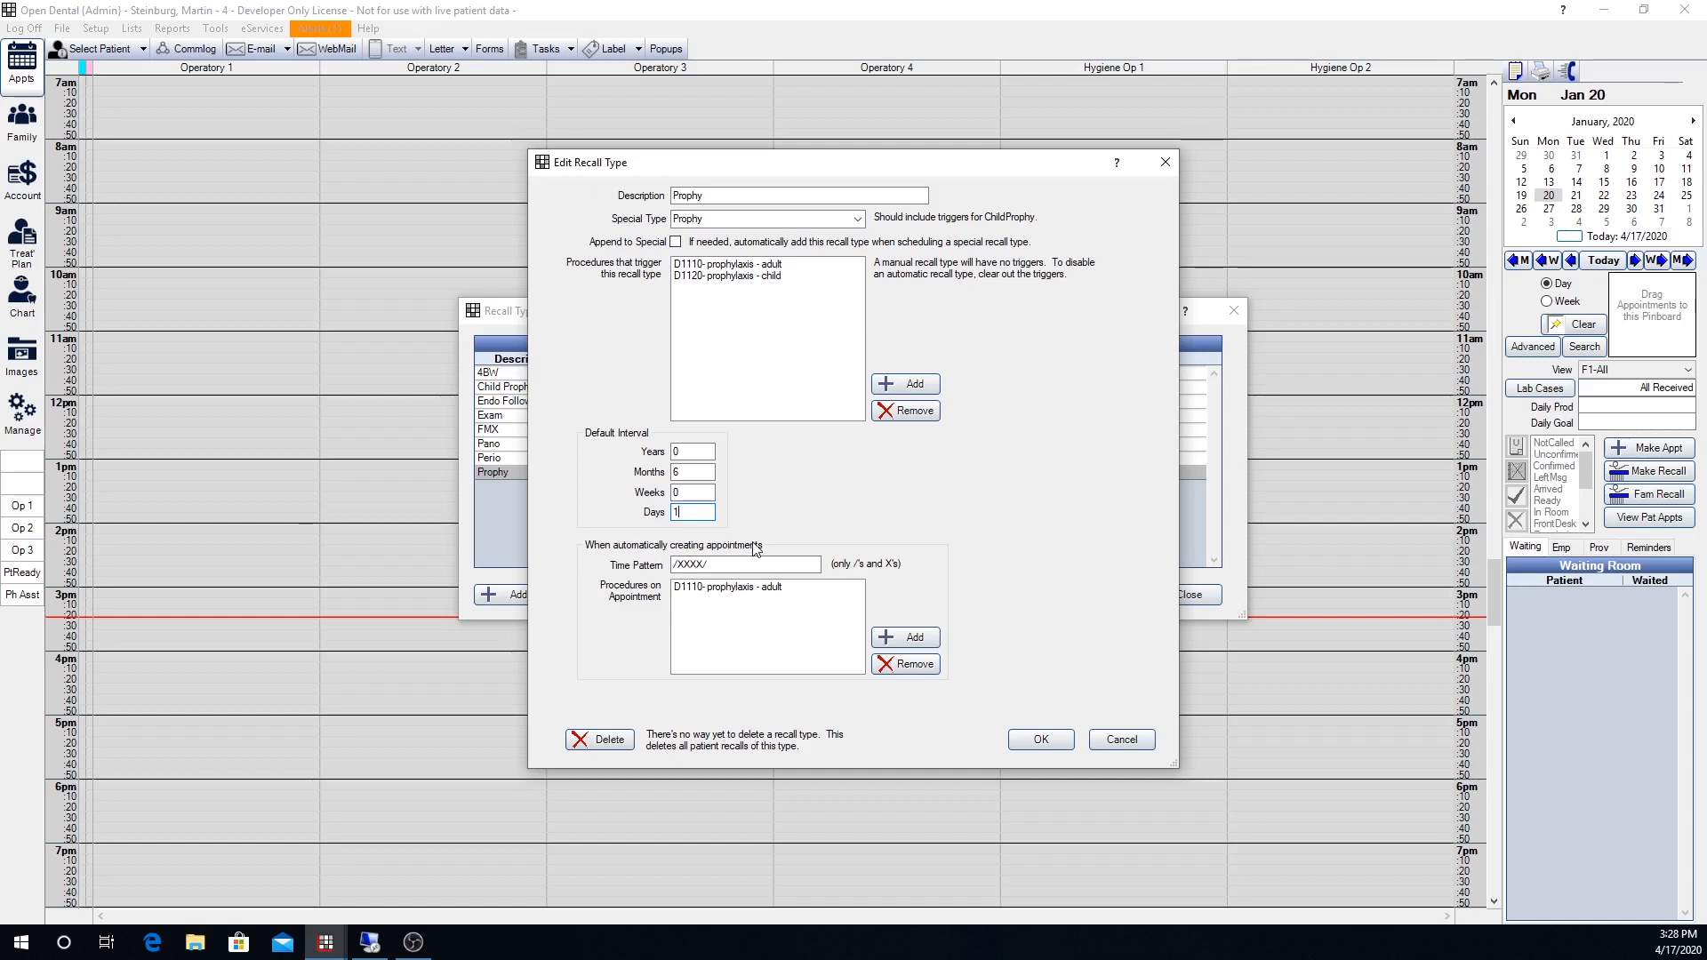
{"action": "left_click_drag", "start_coordinate": [750, 563], "coordinate": [672, 560]}
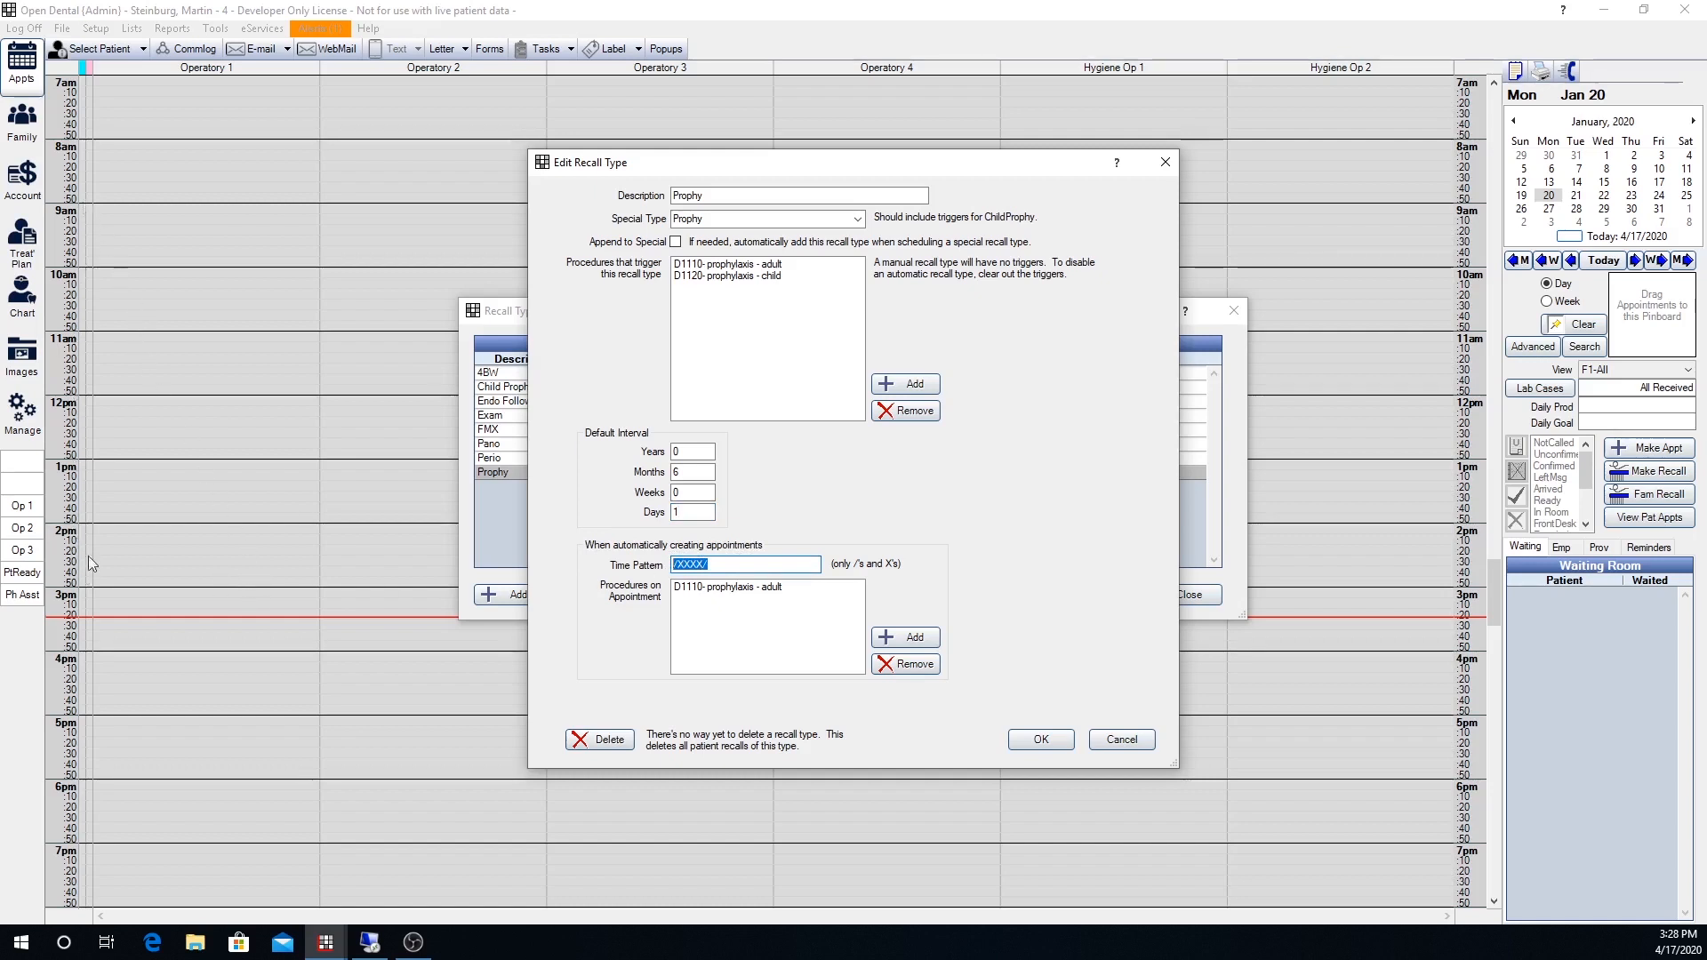
{"action": "left_click", "coordinate": [716, 566]}
{"action": "left_click", "coordinate": [723, 591]}
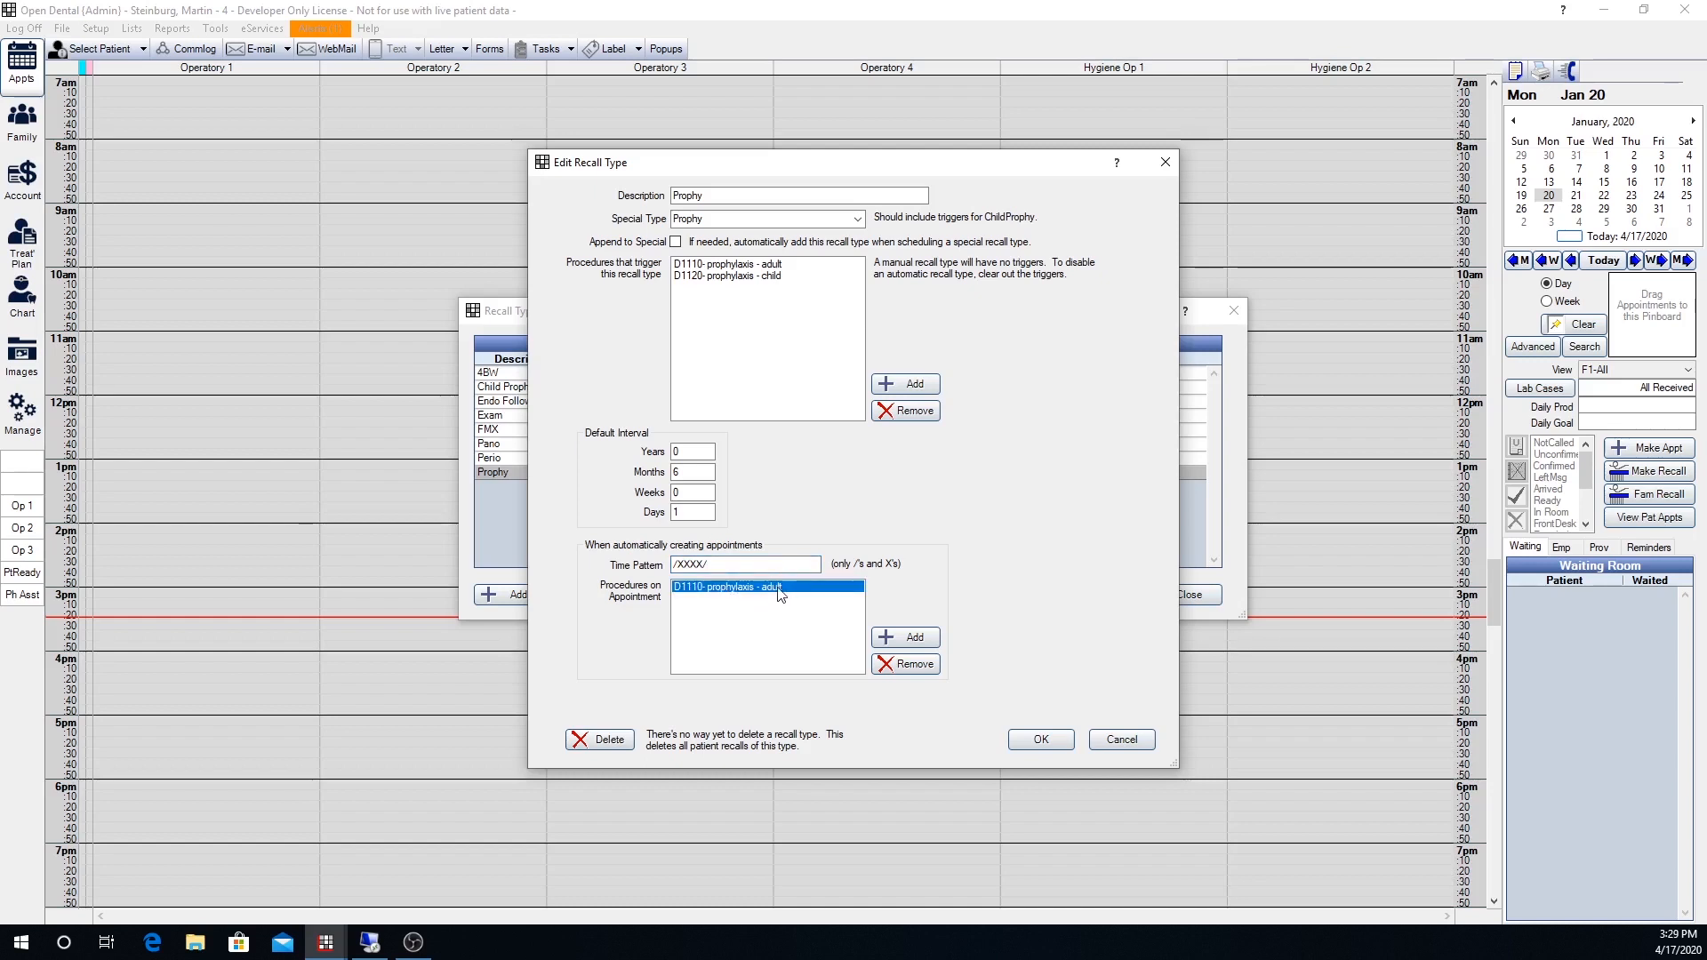
{"action": "left_click", "coordinate": [727, 277]}
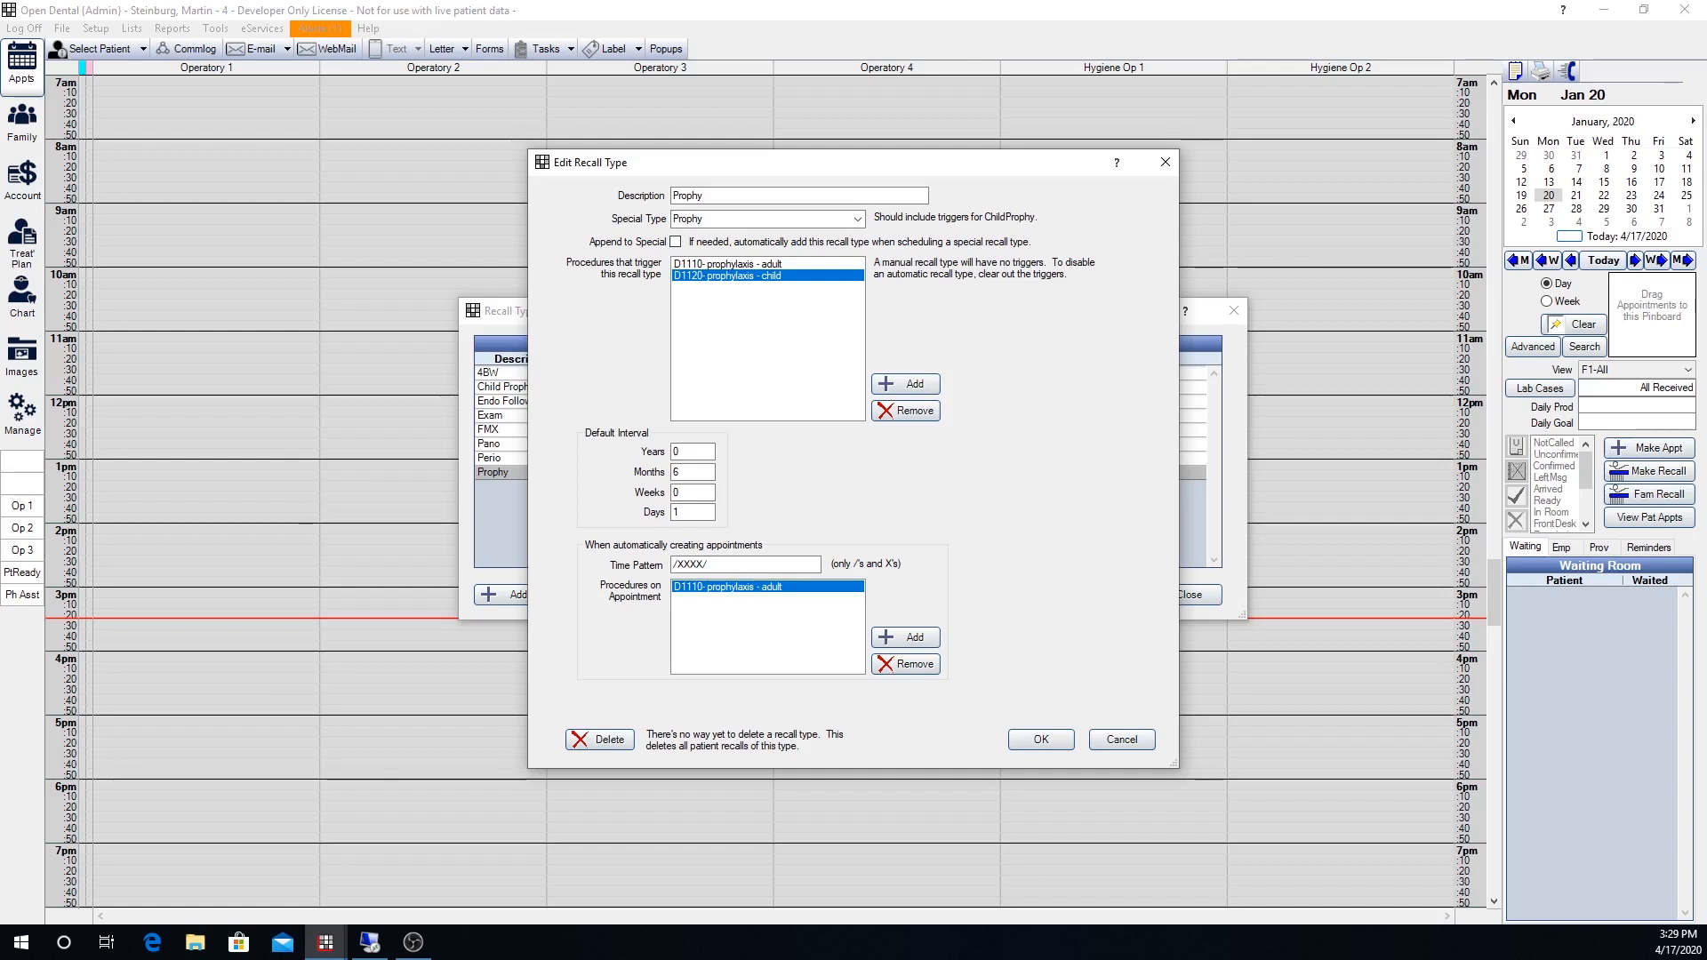
{"action": "left_click", "coordinate": [1041, 739]}
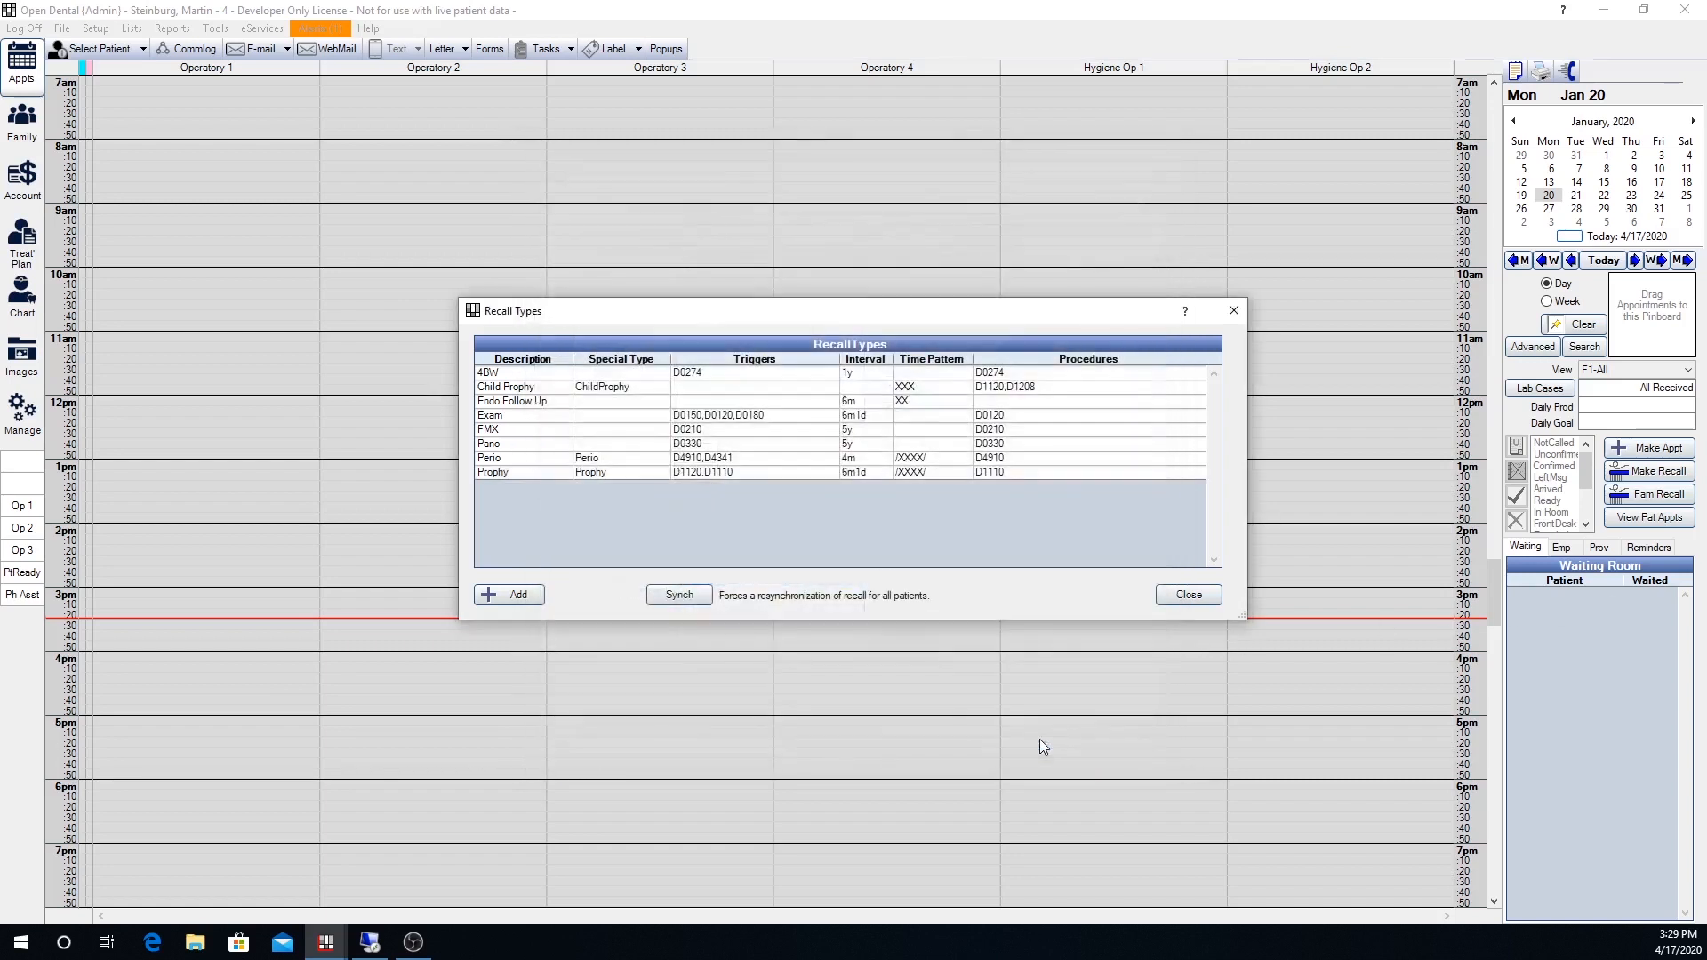
Open the Child Prophy recall type and review its age limit, time pattern and procedures on the appointment
{"action": "double_click", "coordinate": [642, 391]}
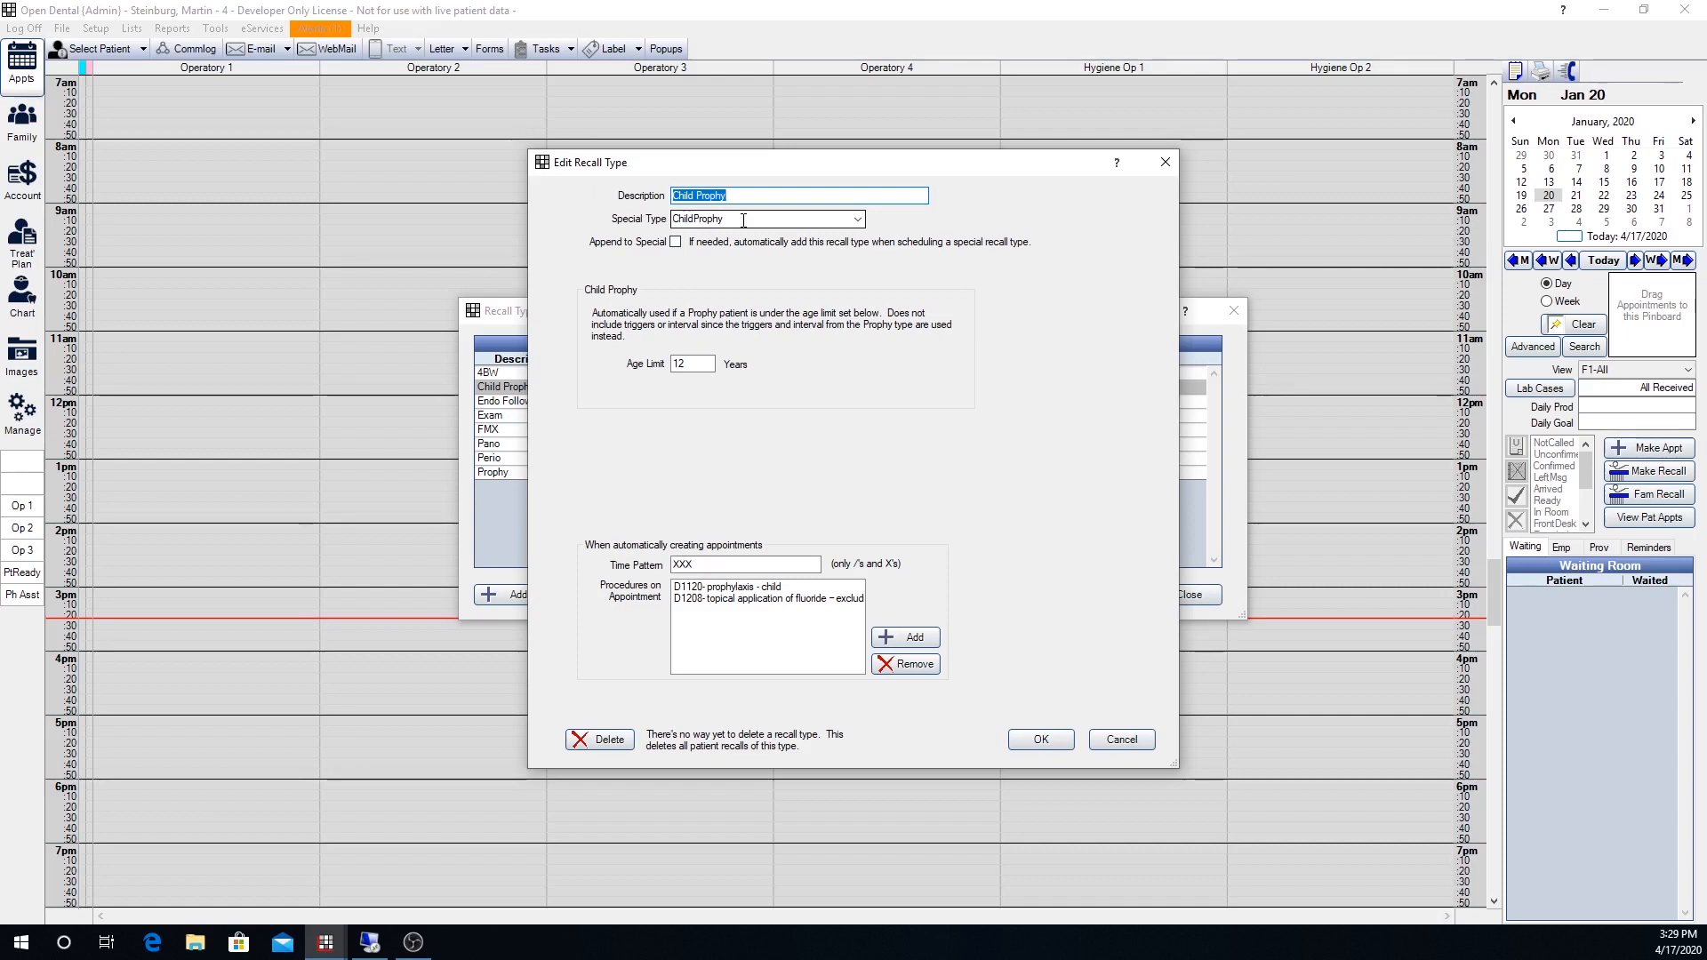
{"action": "left_click", "coordinate": [694, 365]}
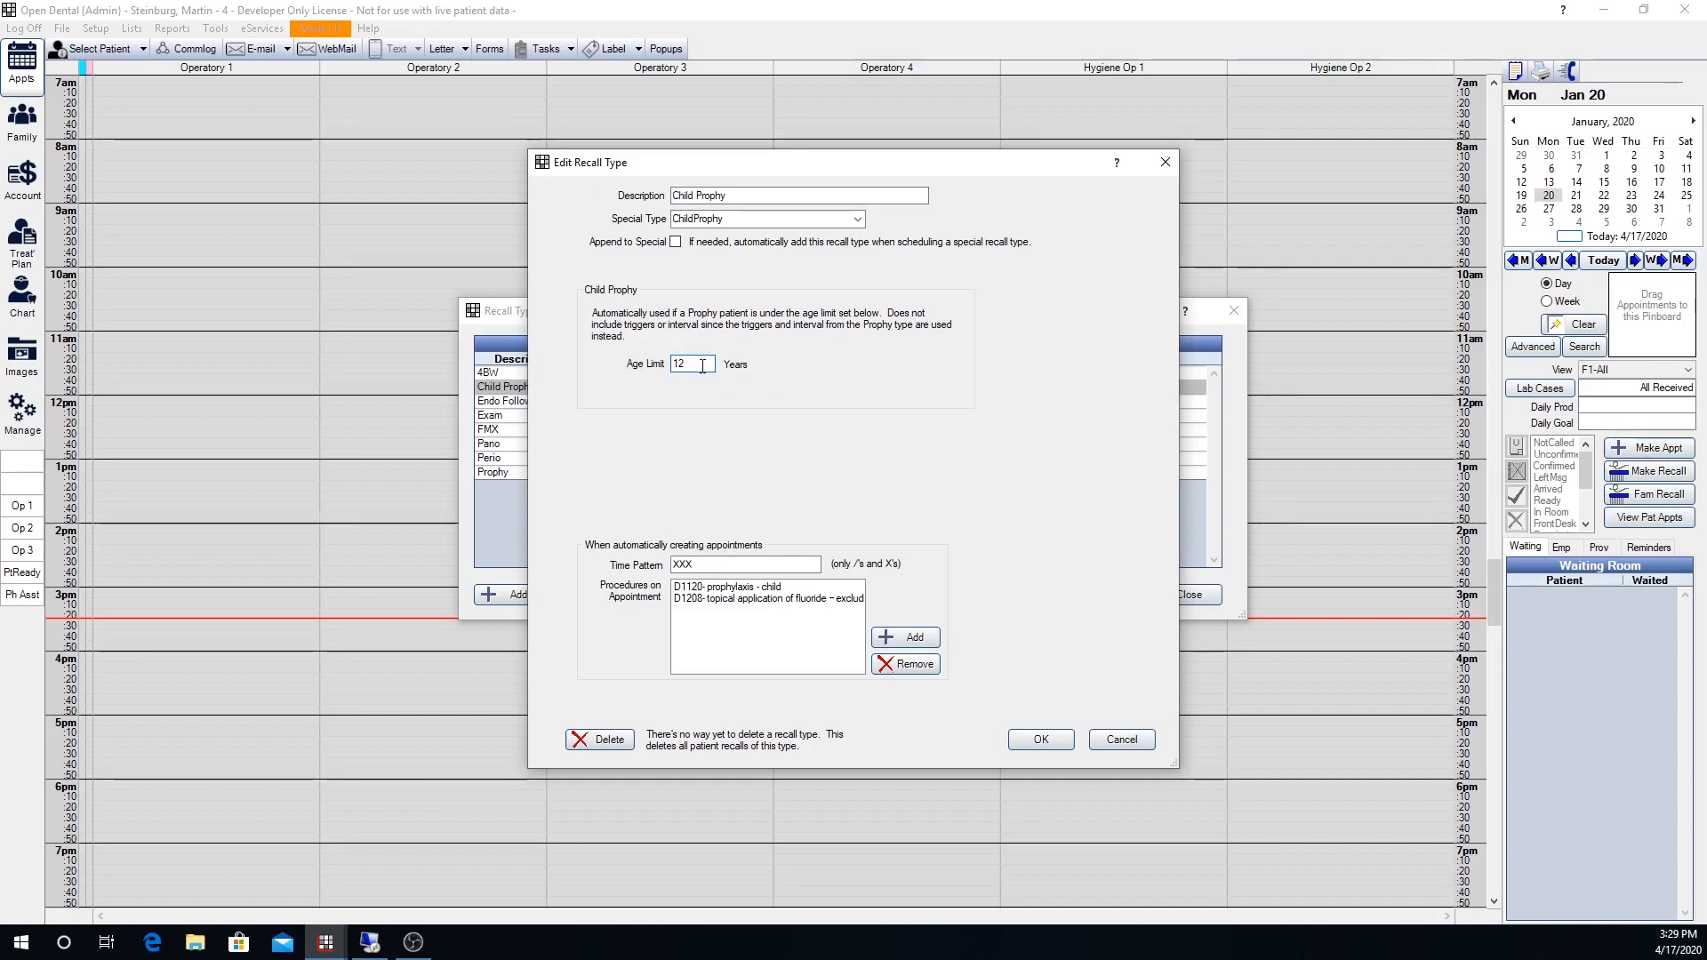
{"action": "double_click", "coordinate": [698, 564]}
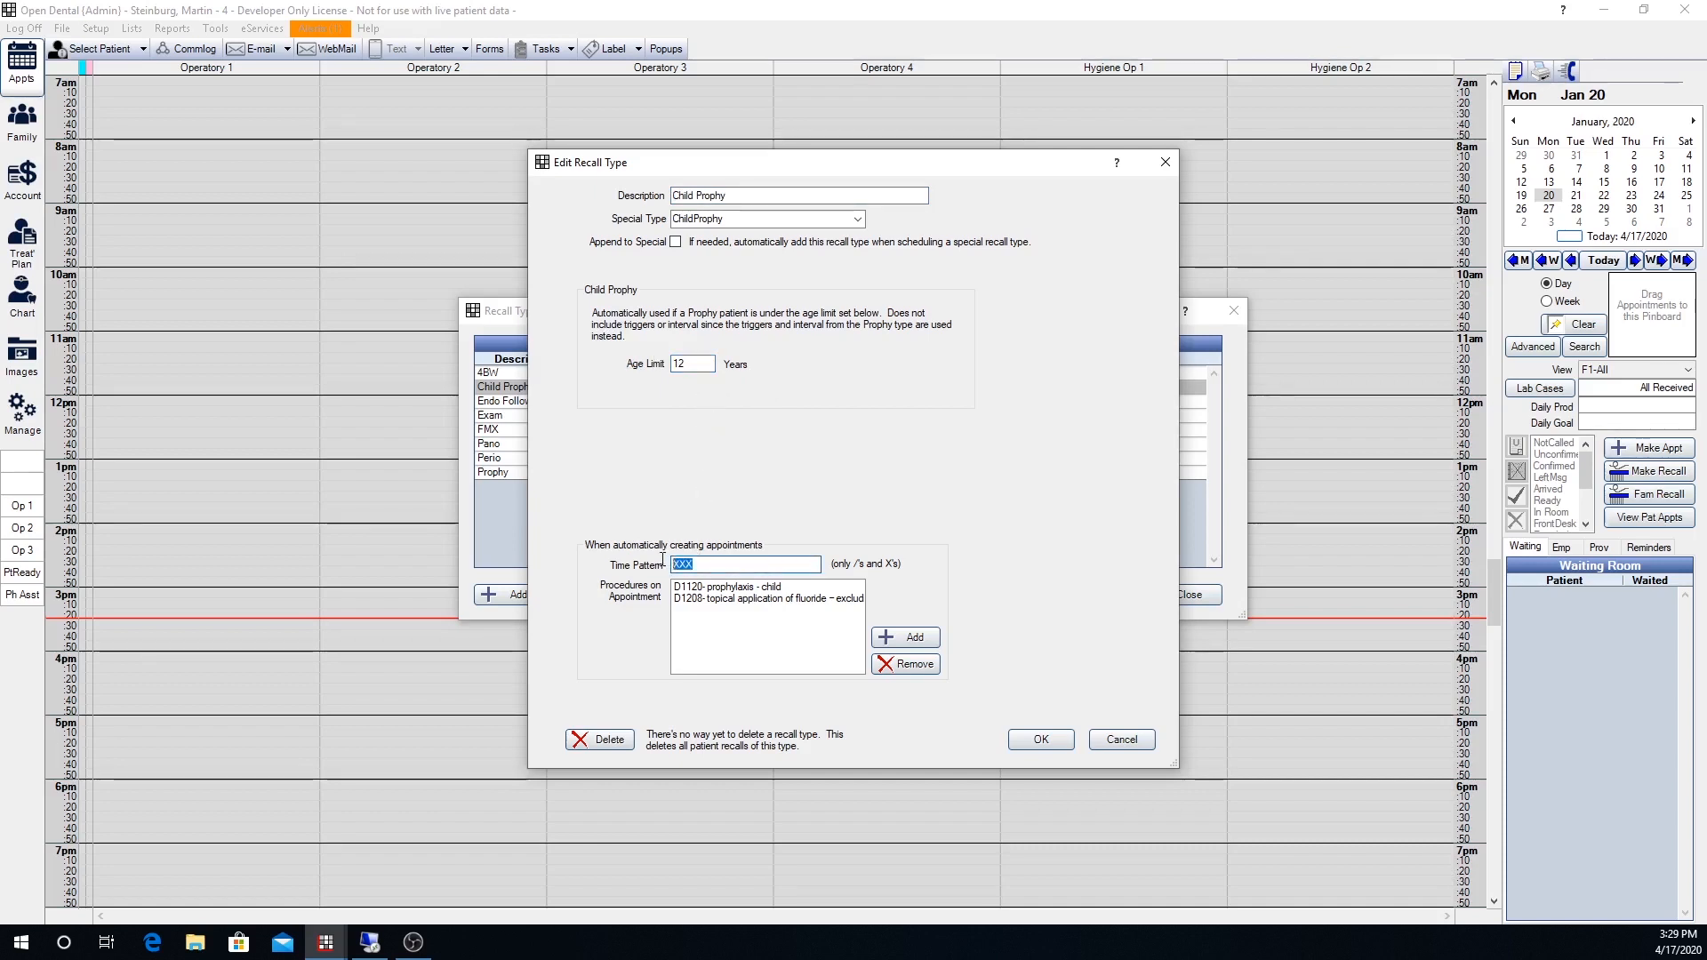
{"action": "left_click", "coordinate": [741, 591]}
{"action": "left_click", "coordinate": [744, 599]}
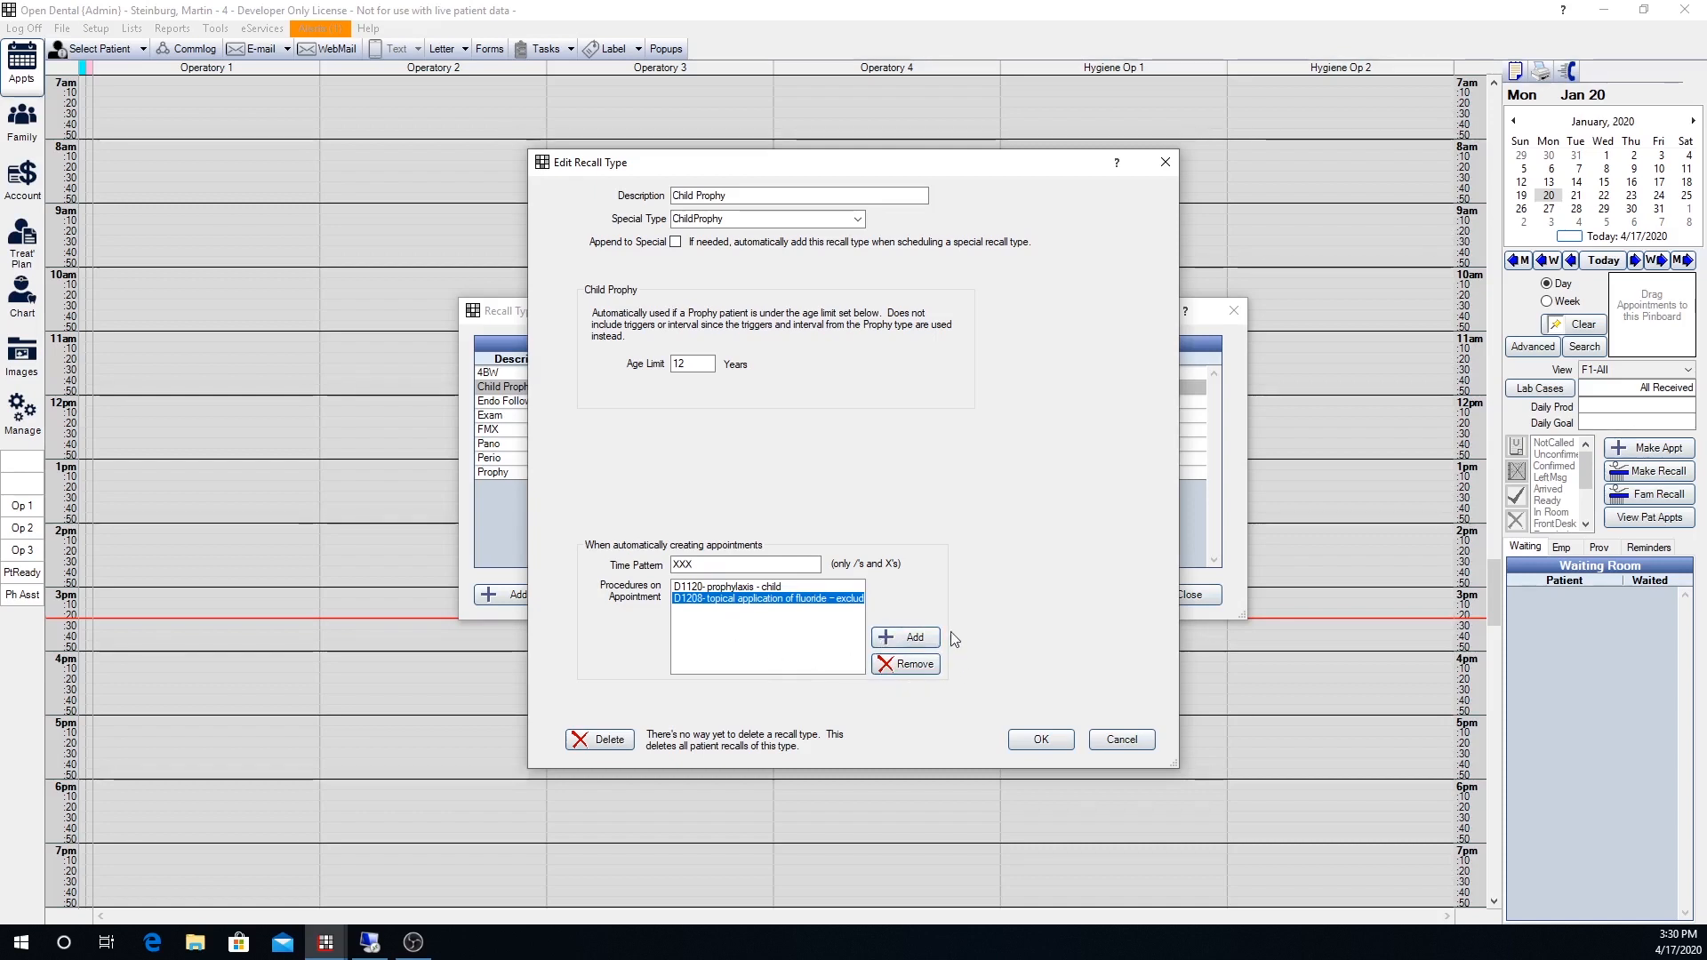
{"action": "left_click", "coordinate": [1051, 738]}
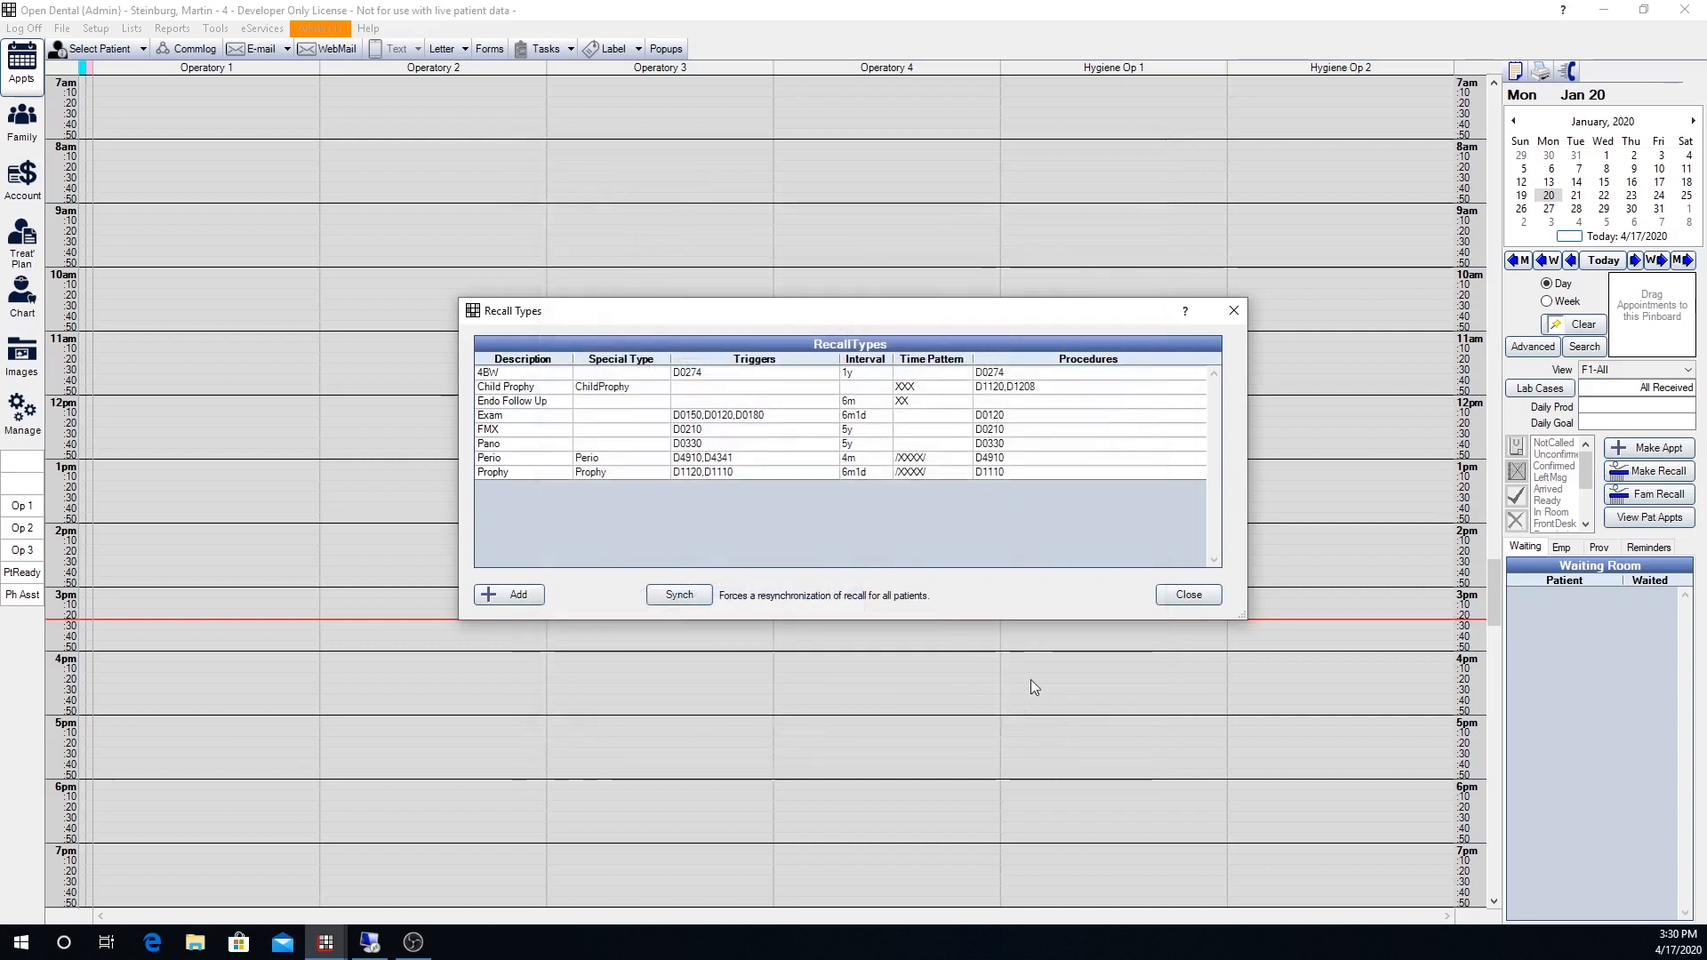
{"action": "key", "text": "alt+Tab"}
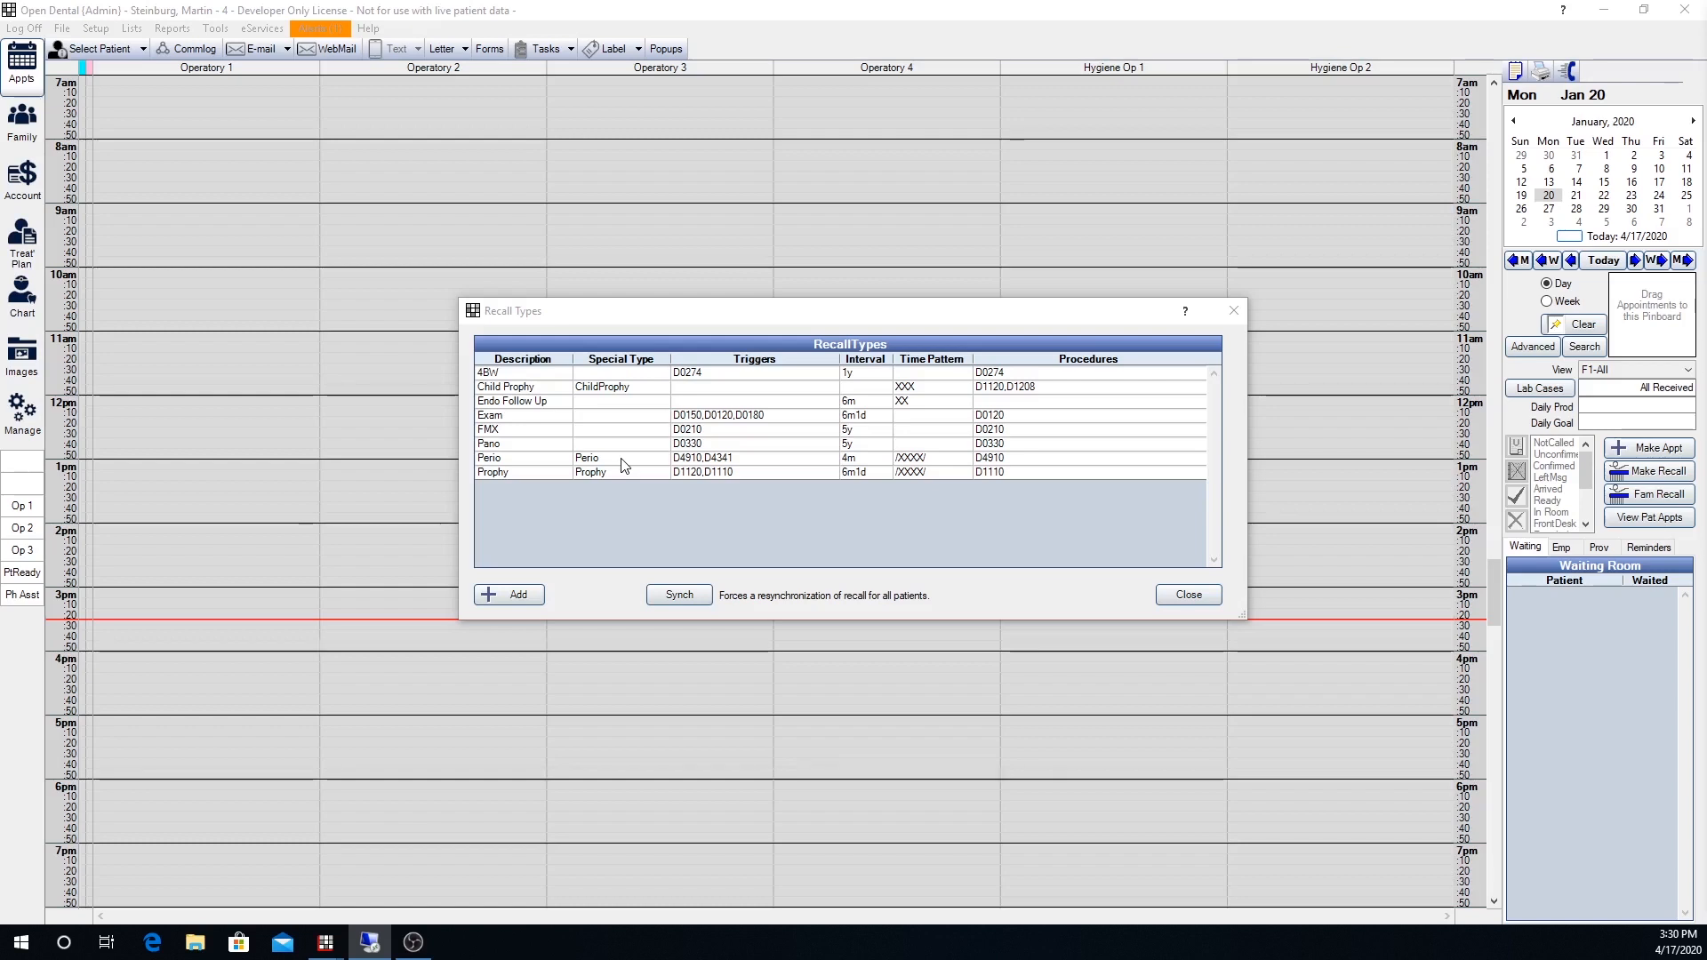
Open the 4BW recall type and review its default interval in years and its appointment time pattern
{"action": "double_click", "coordinate": [623, 375]}
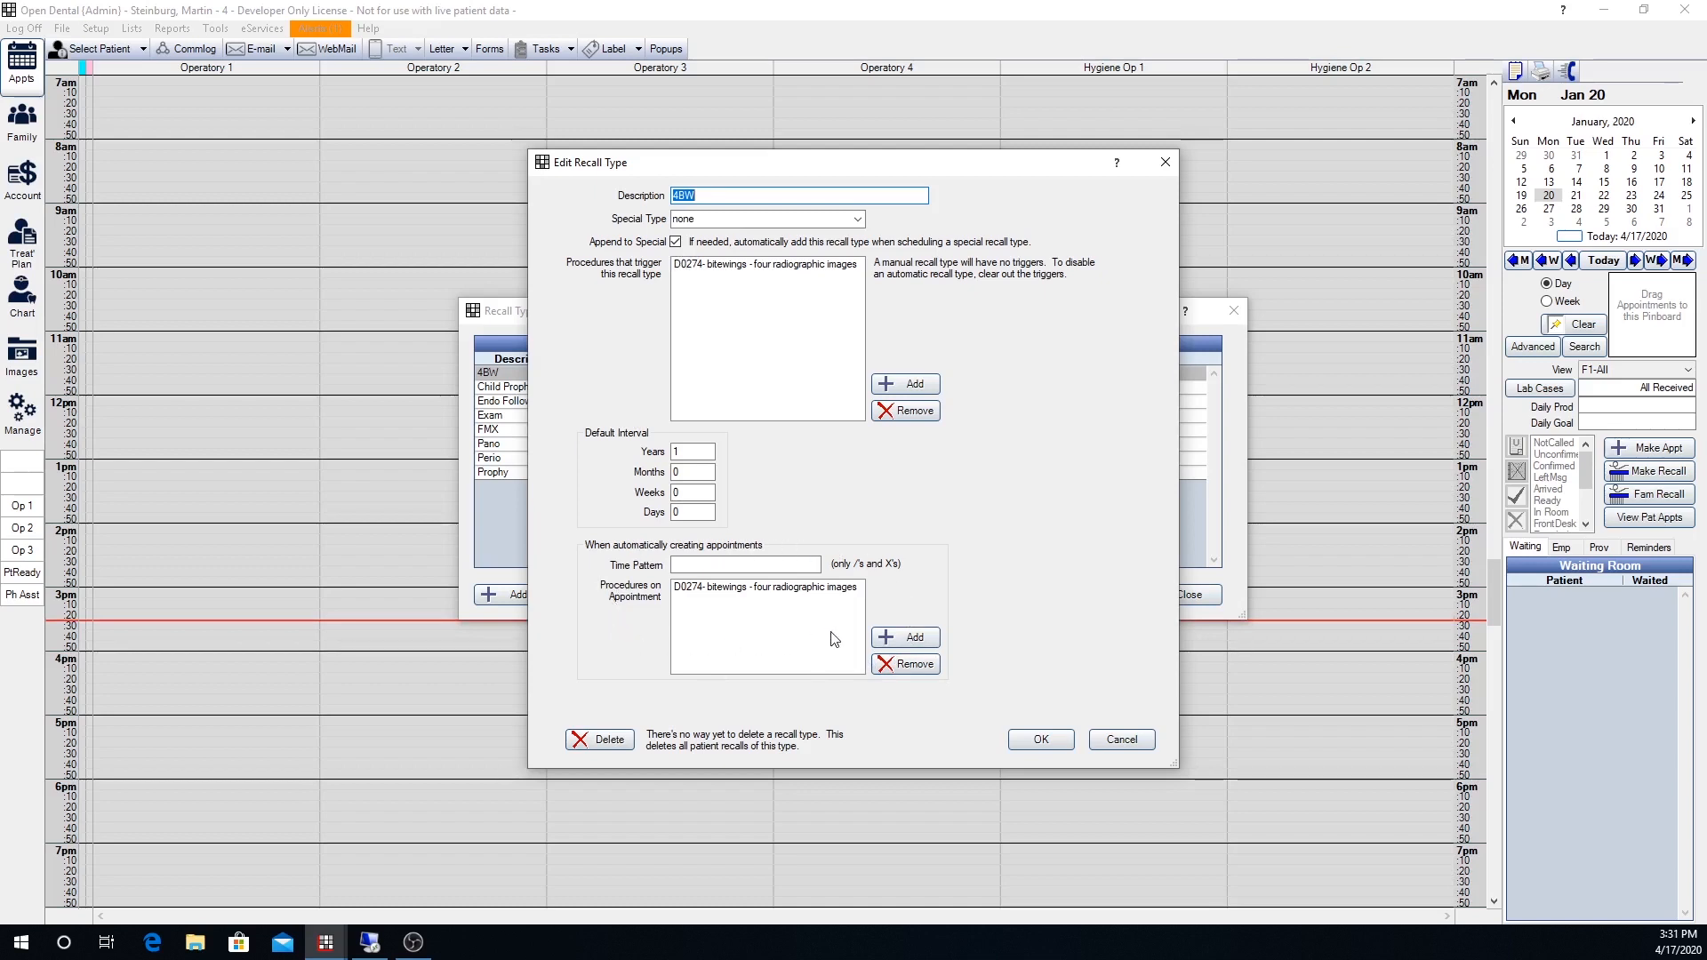
{"action": "left_click", "coordinate": [704, 451]}
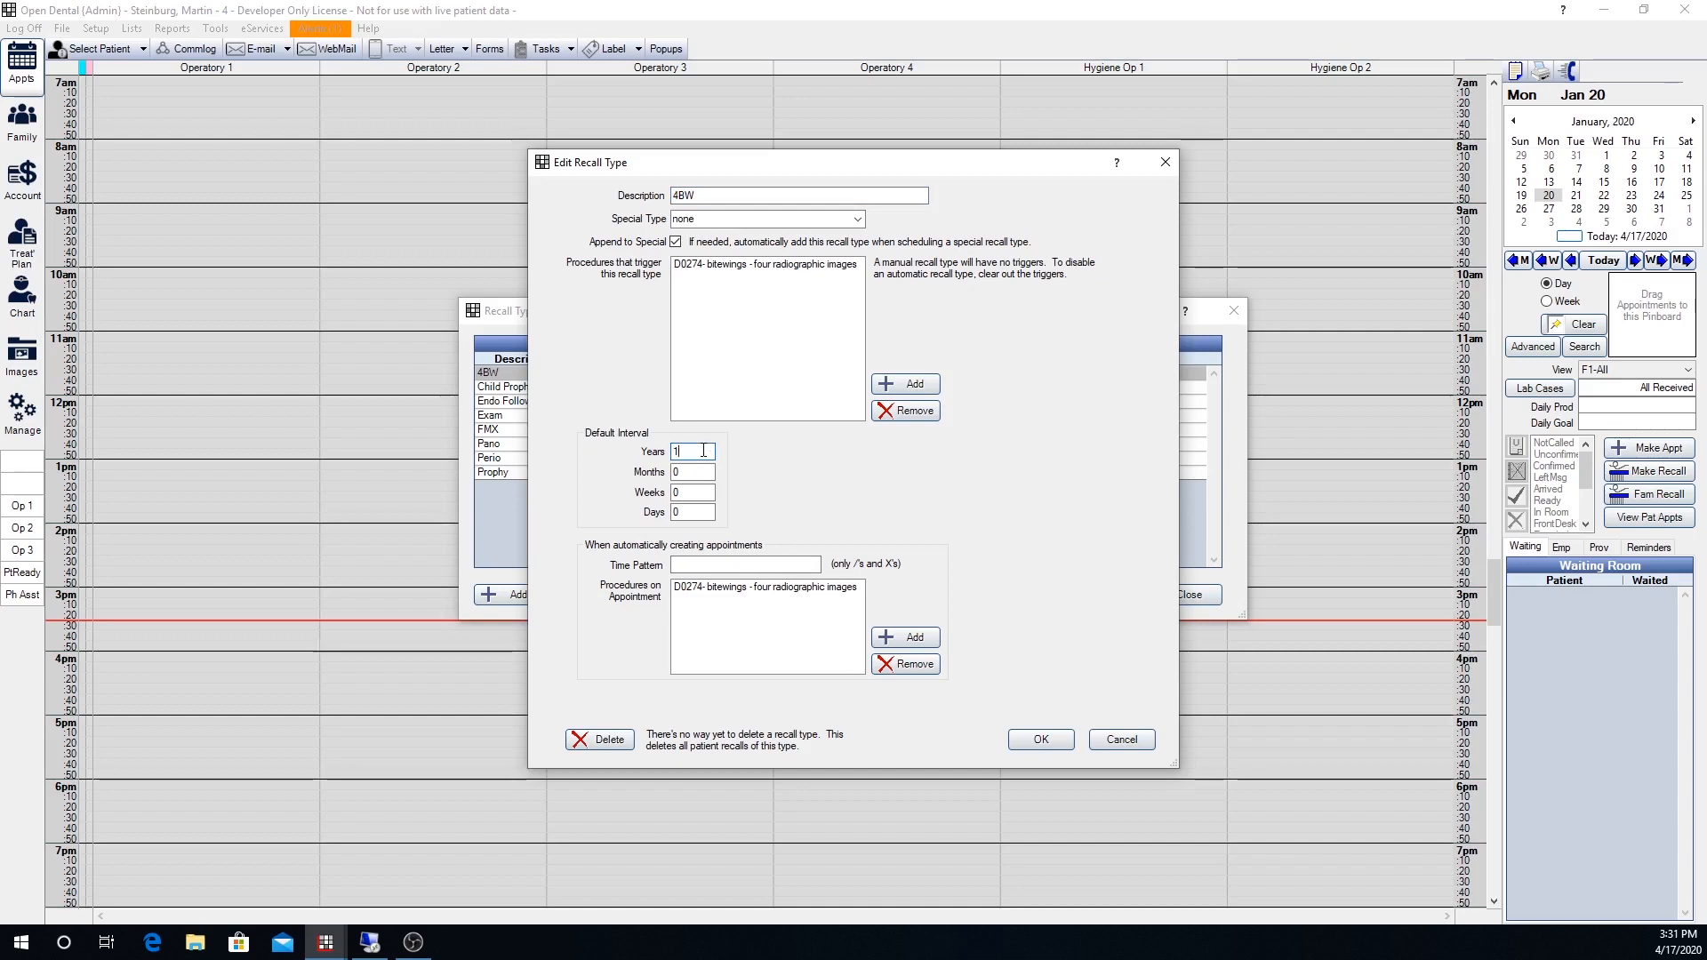
{"action": "left_click", "coordinate": [712, 563]}
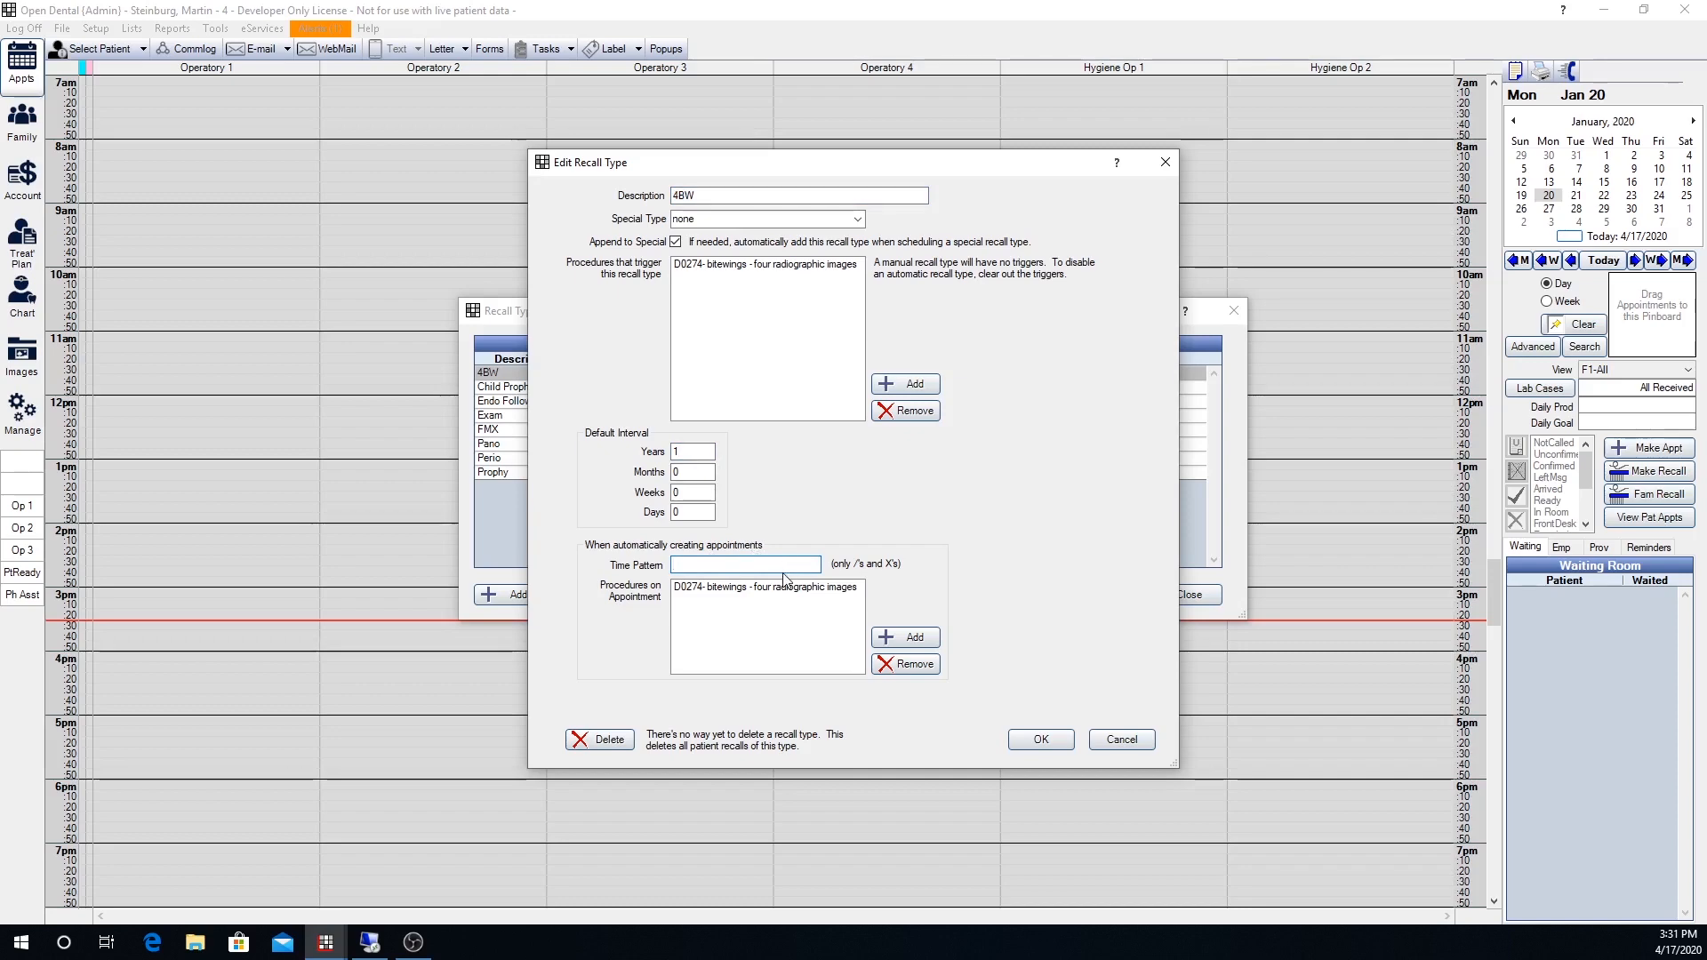
{"action": "left_click", "coordinate": [1055, 742]}
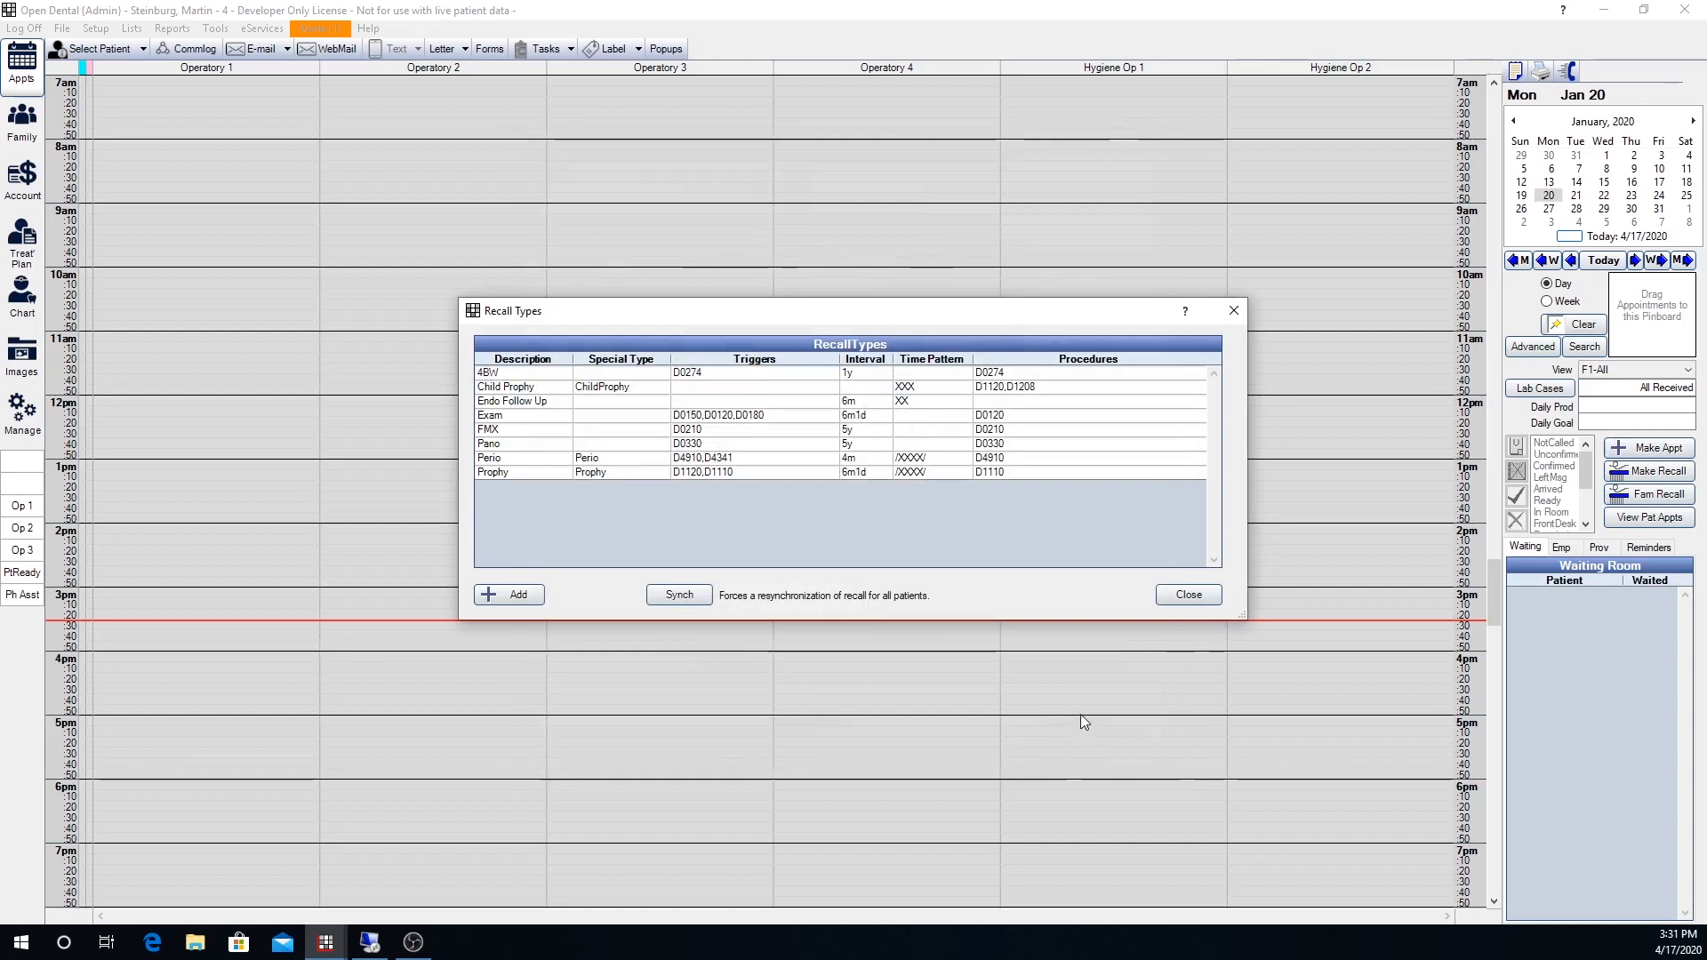
Close the recall types setup with recalls synchronized for all patients, and show today's appointment schedule
{"action": "left_click", "coordinate": [1190, 595]}
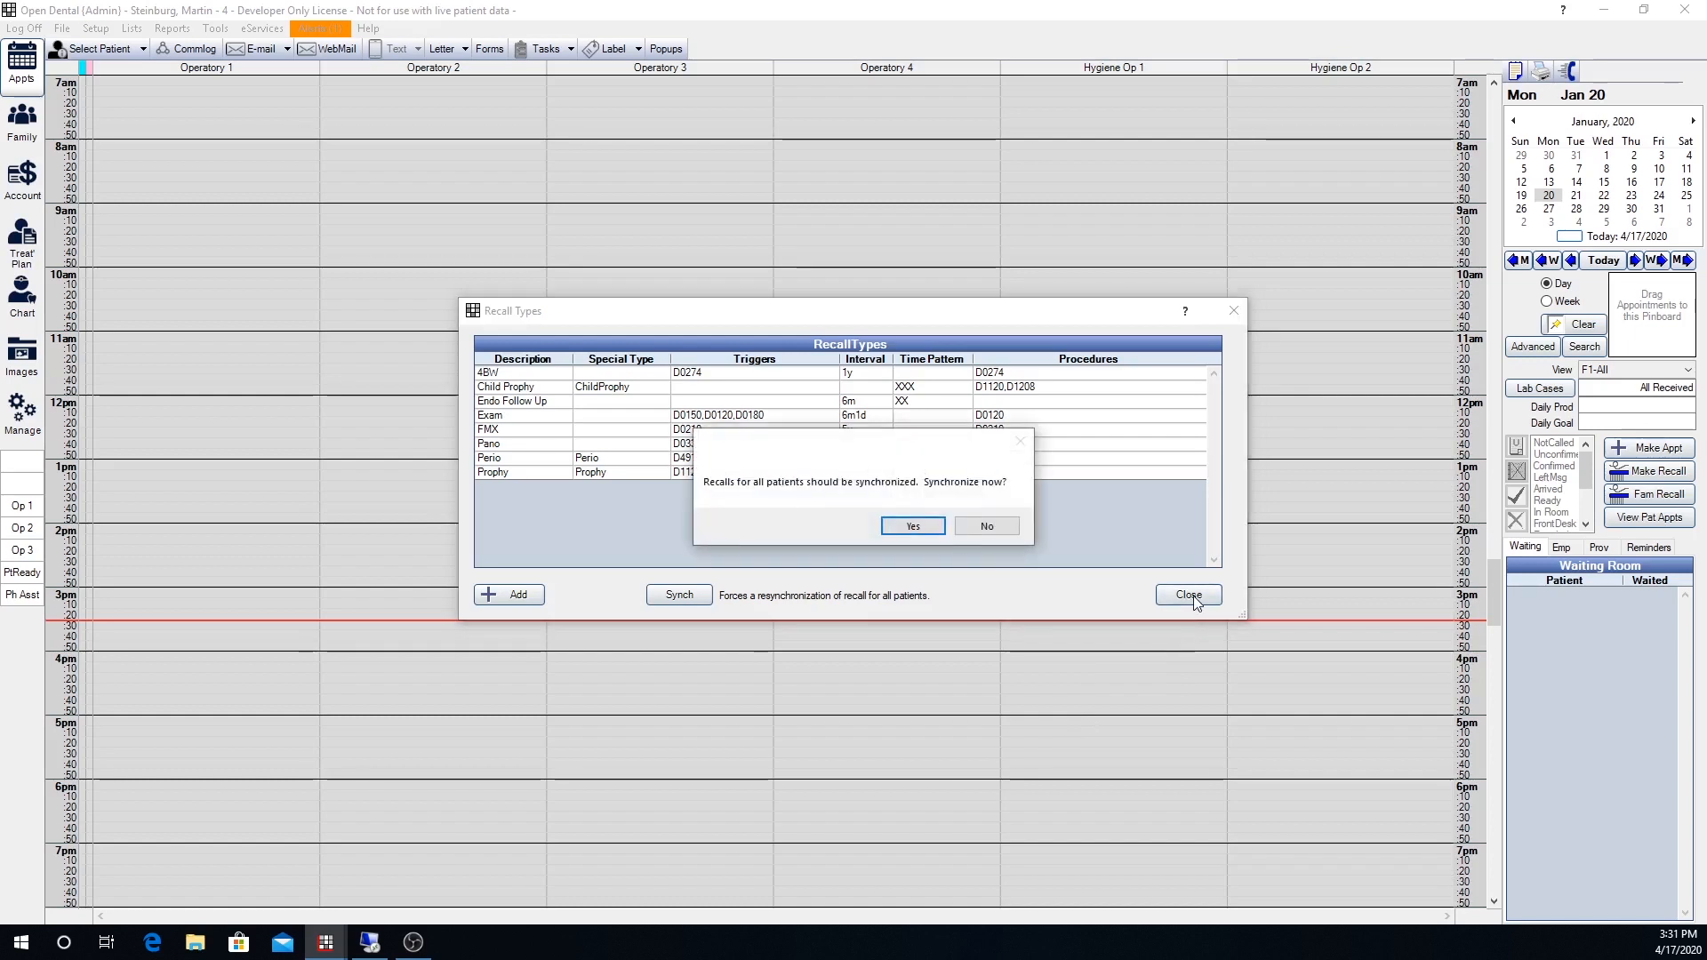
{"action": "left_click", "coordinate": [925, 525]}
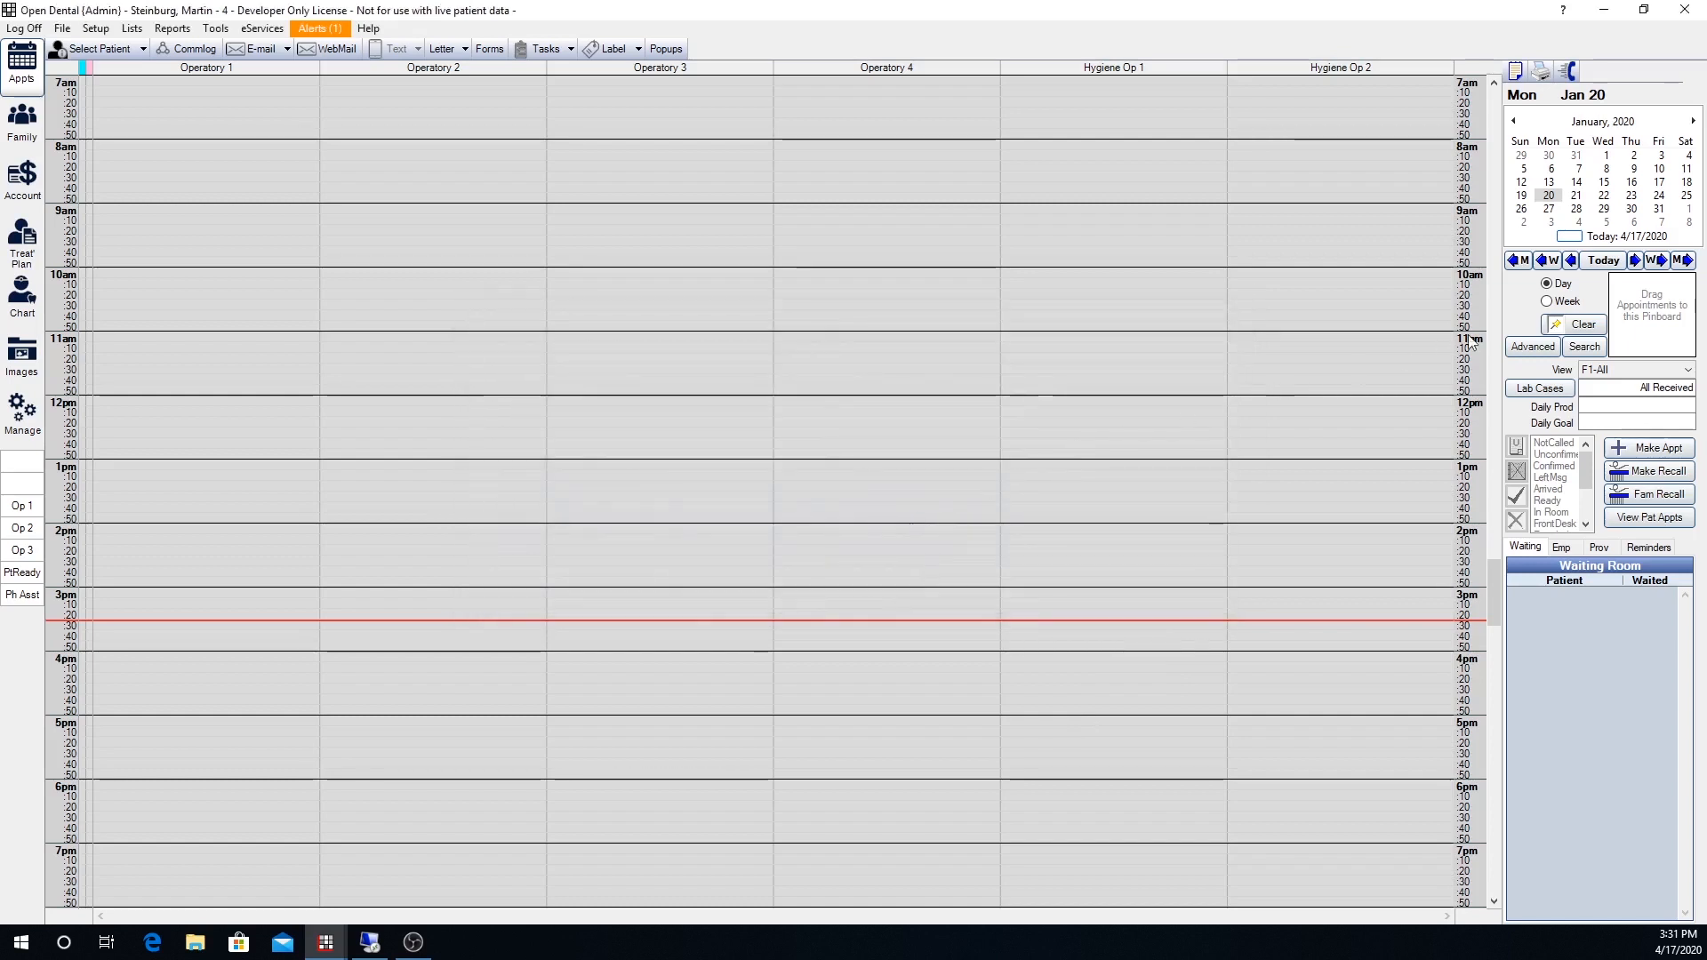
{"action": "left_click", "coordinate": [1597, 262]}
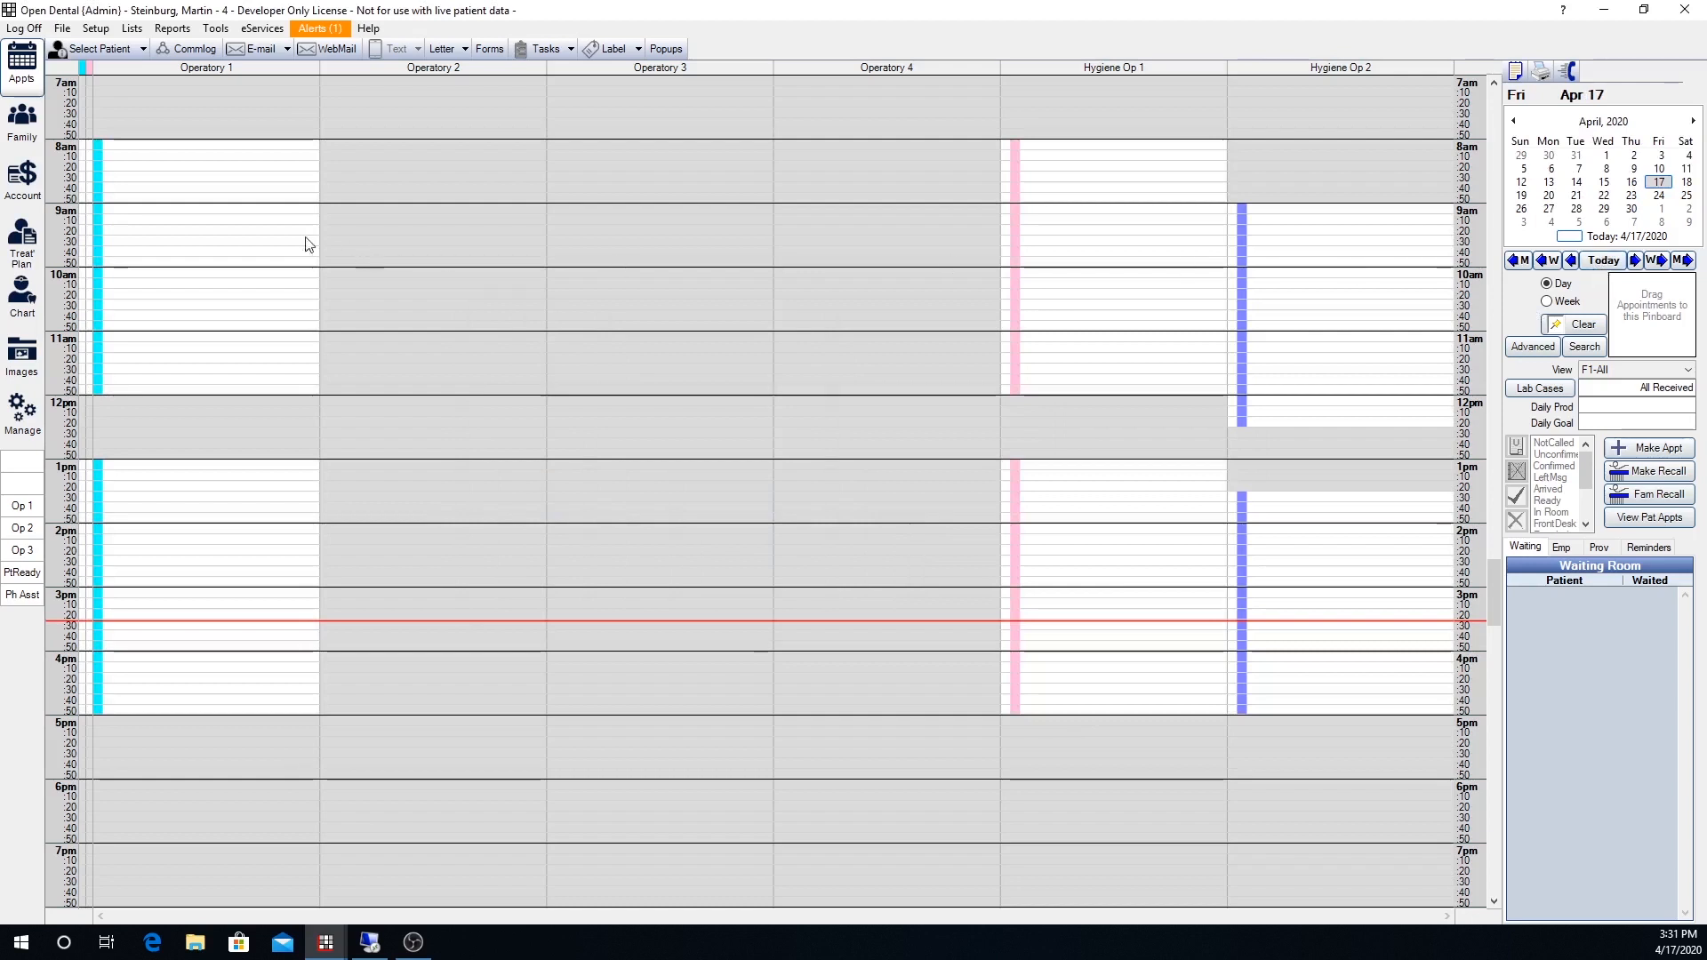
Edit the patient's information, keeping Email as the preferred recall method and setting the secondary provider to SK
{"action": "left_click", "coordinate": [22, 140]}
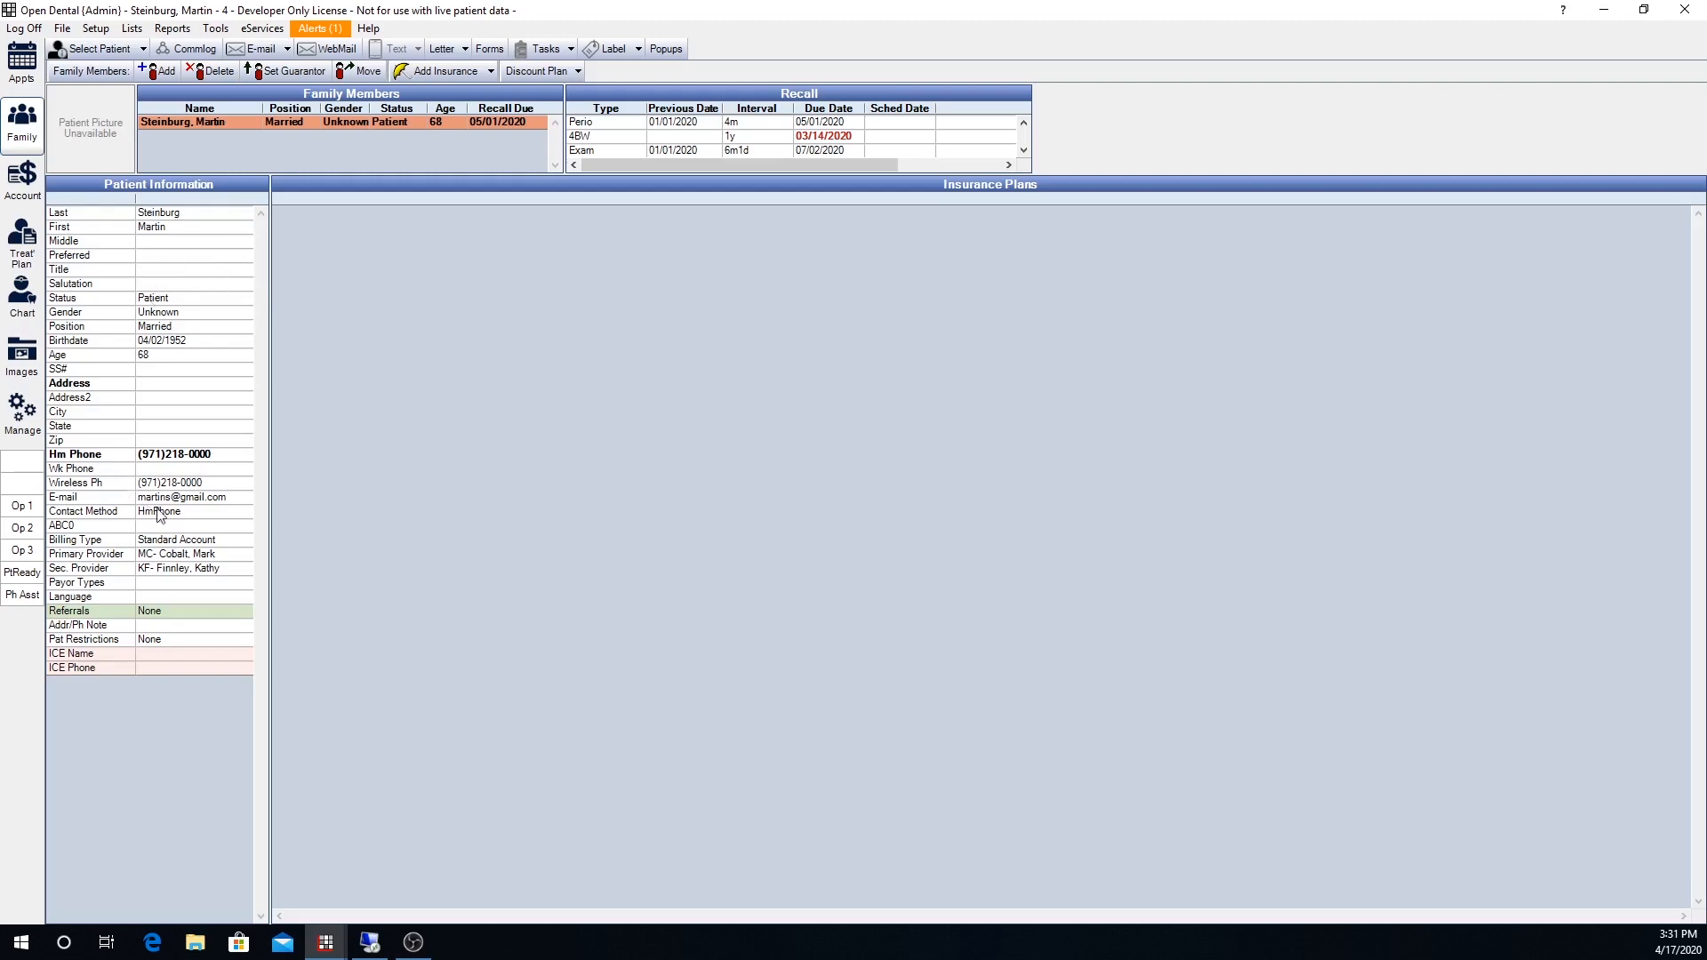
{"action": "double_click", "coordinate": [171, 406]}
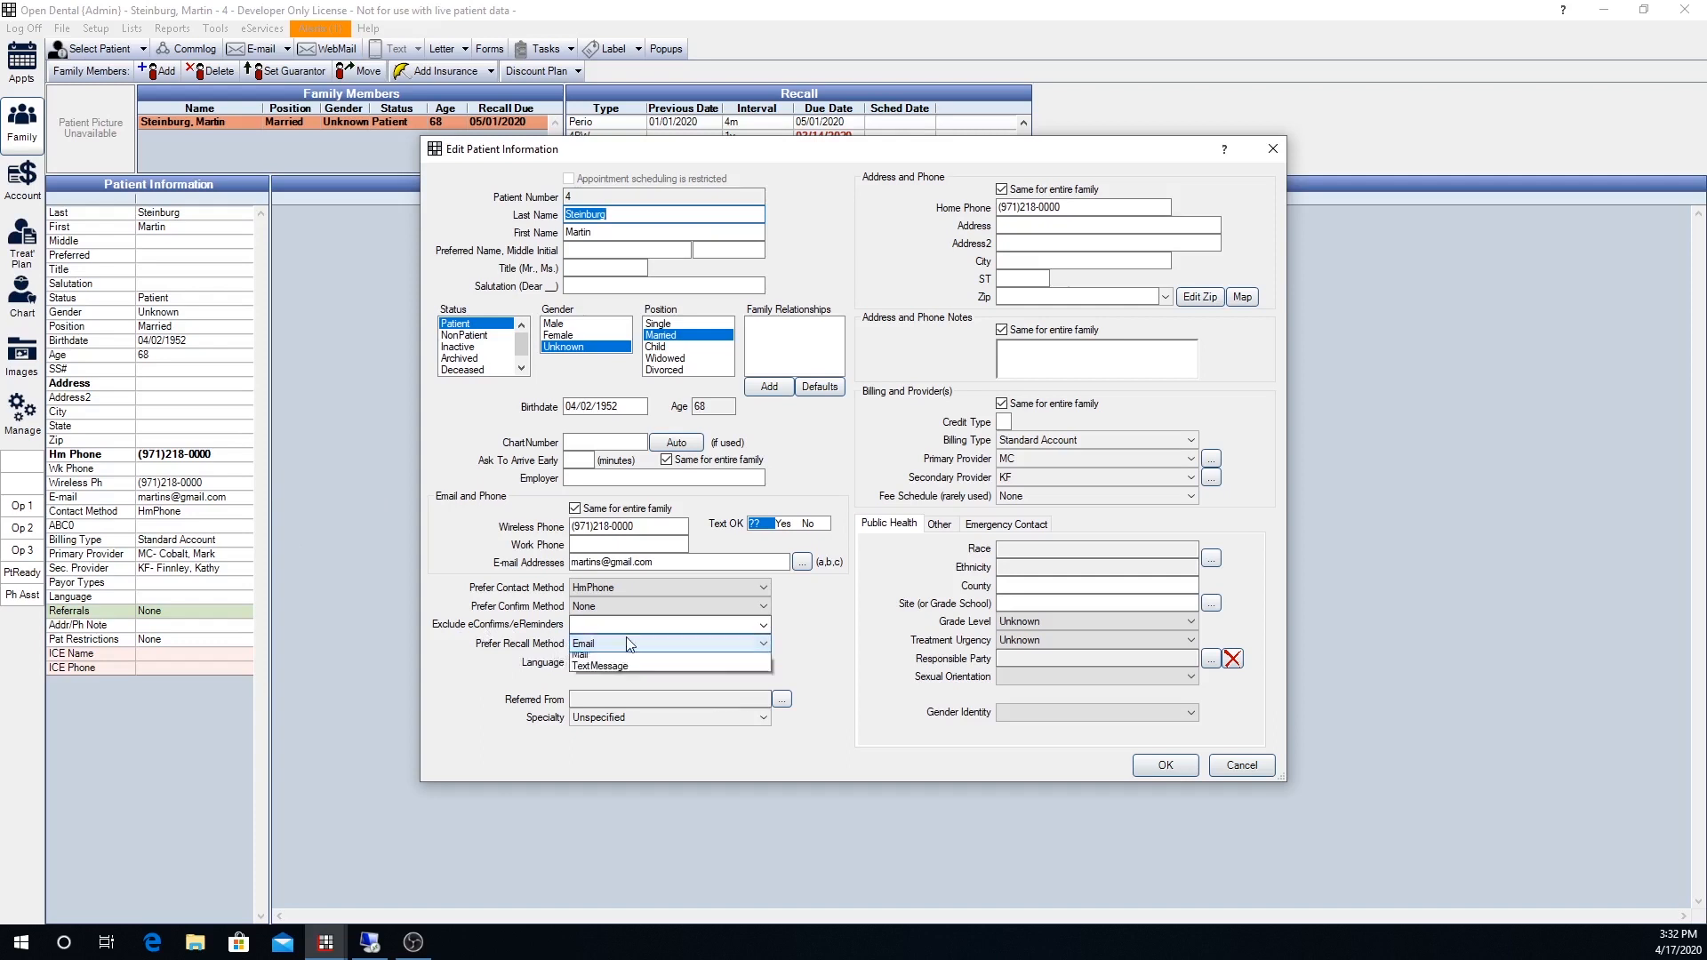
{"action": "left_click", "coordinate": [628, 644]}
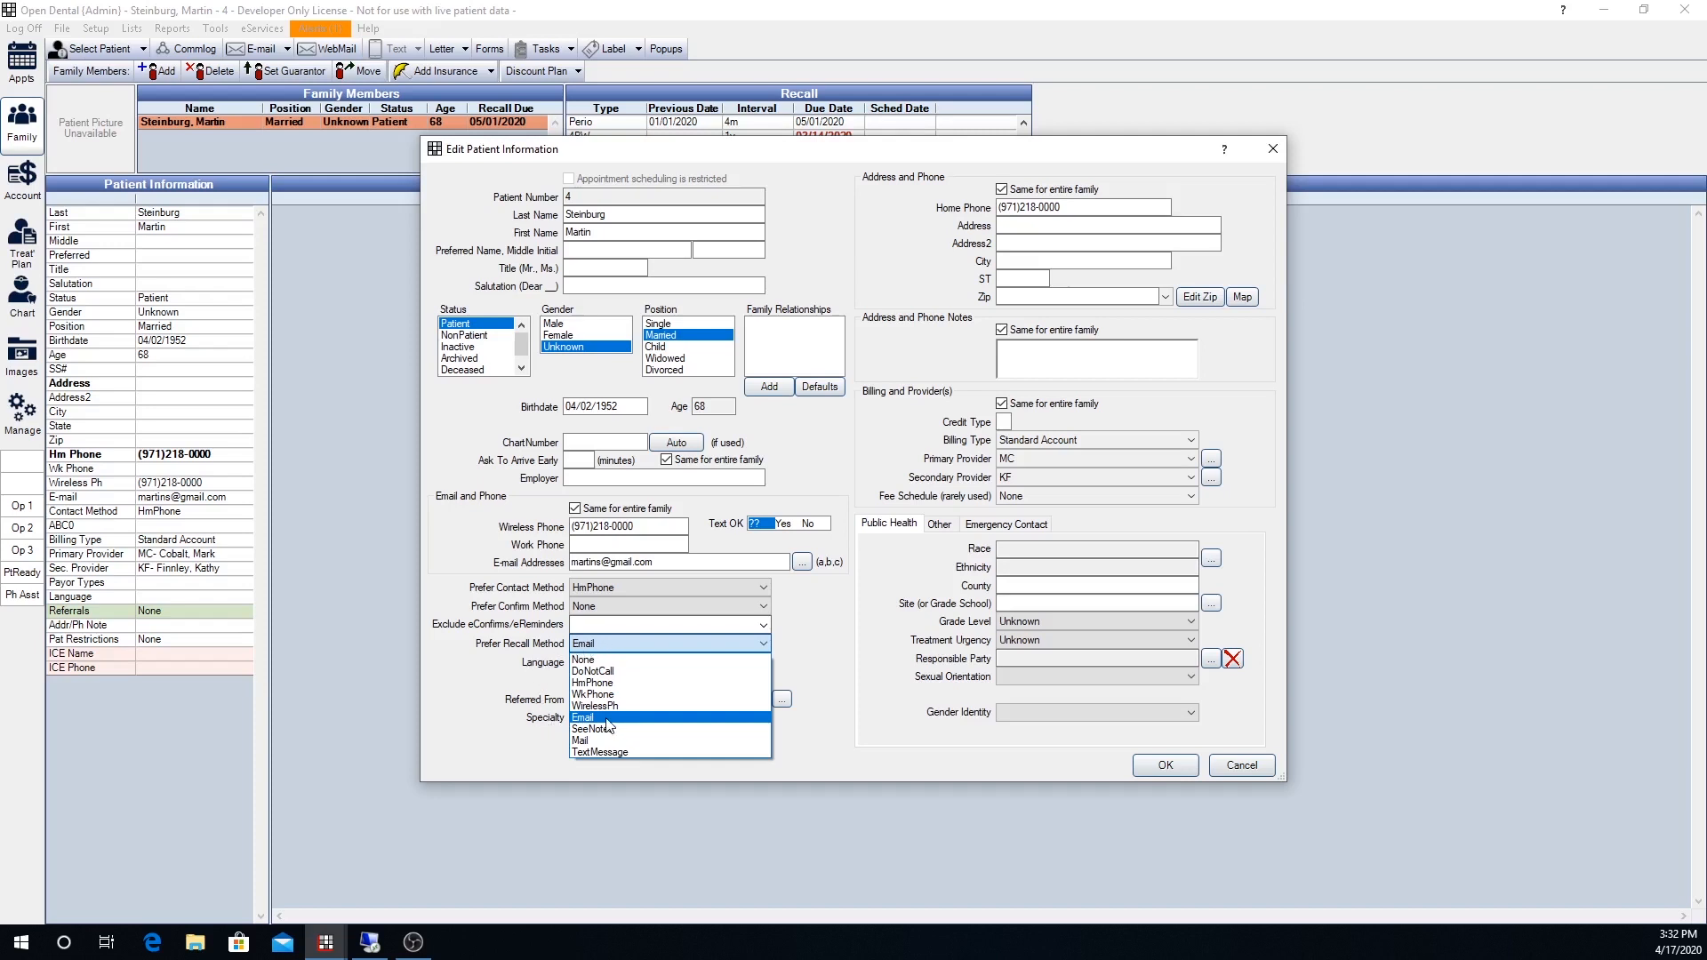
{"action": "left_click", "coordinate": [884, 564]}
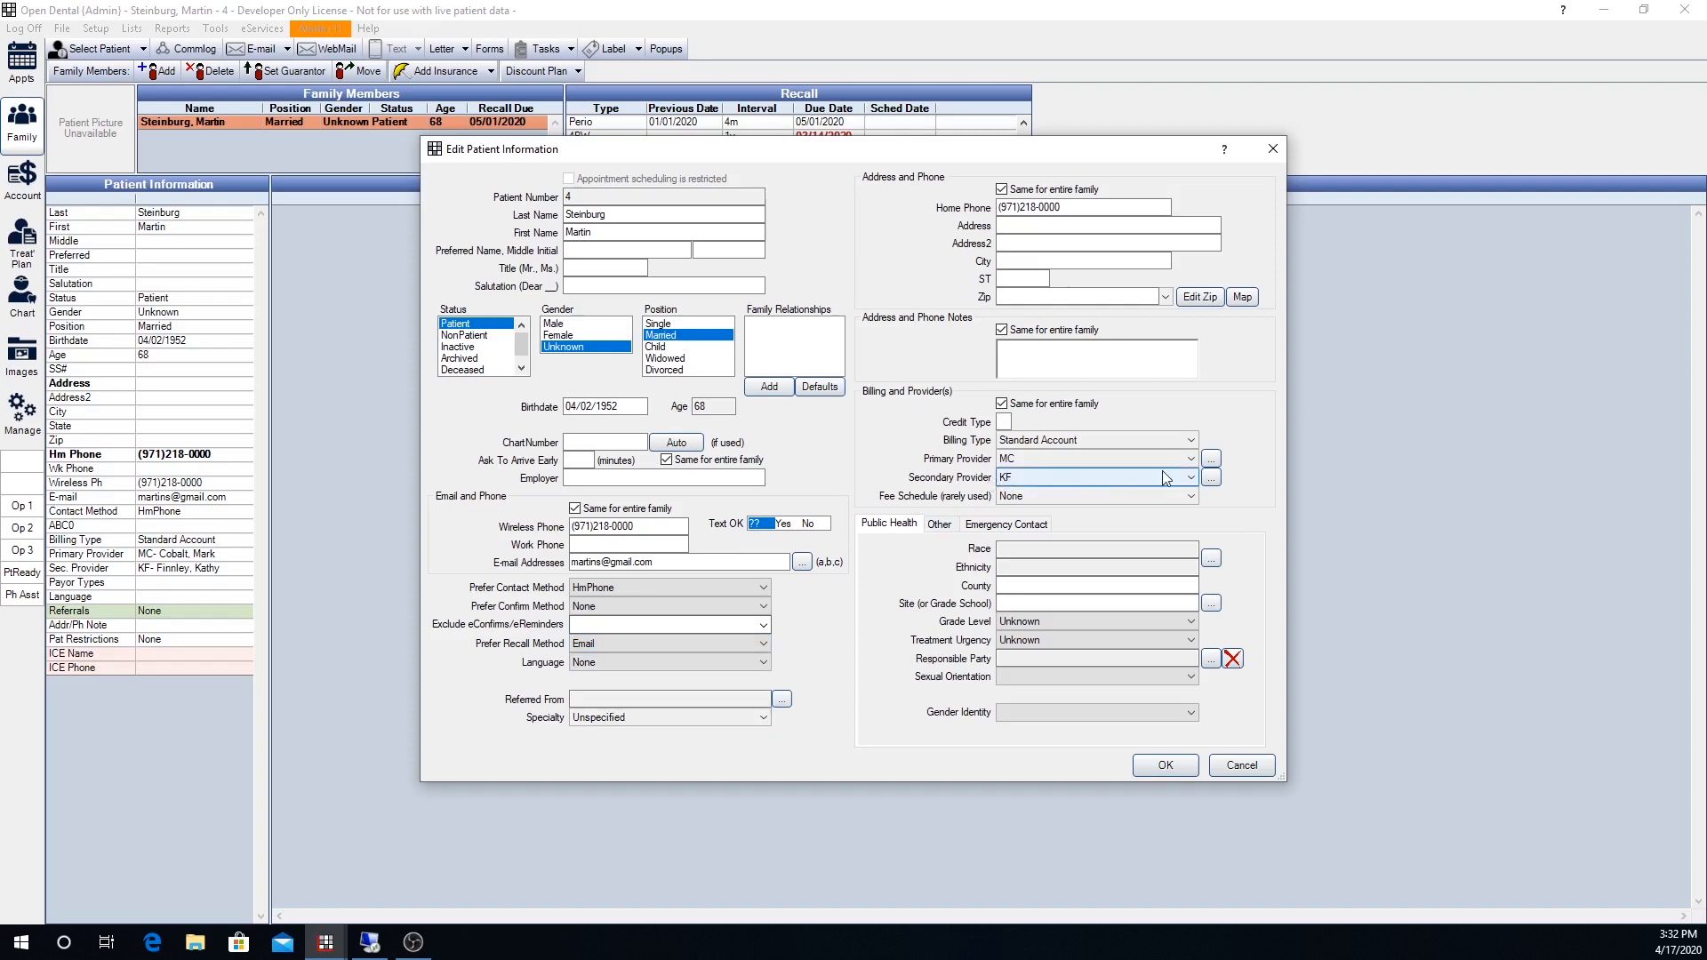
{"action": "left_click", "coordinate": [1196, 479]}
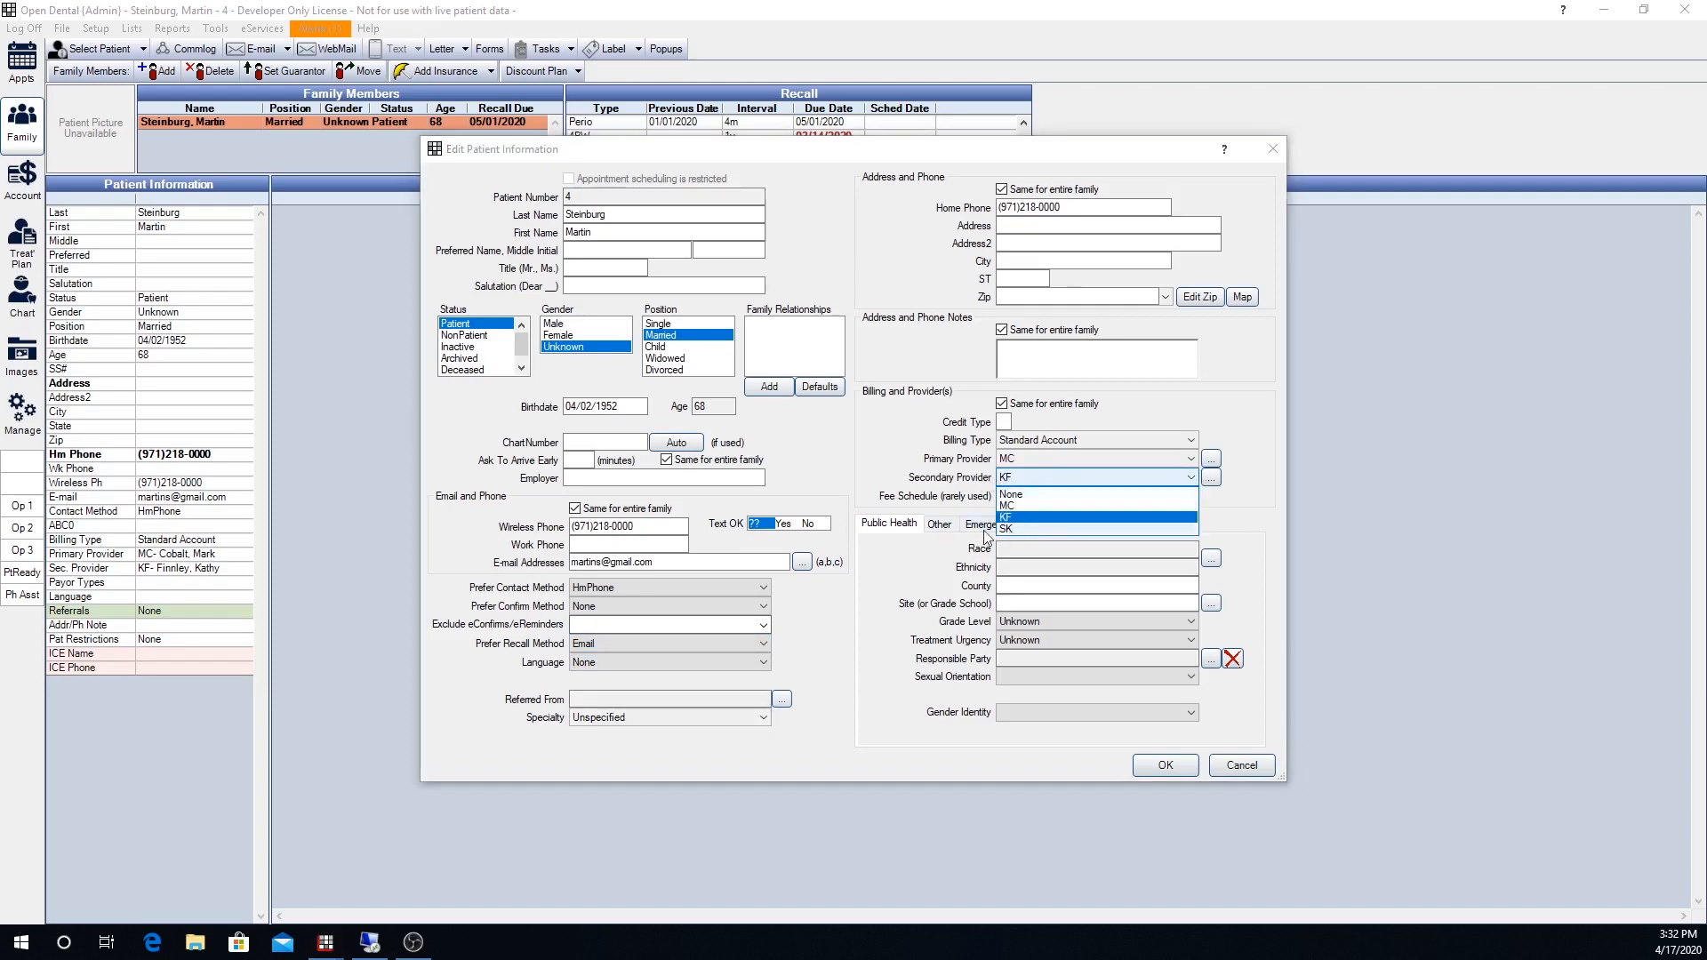
{"action": "left_click", "coordinate": [1023, 529]}
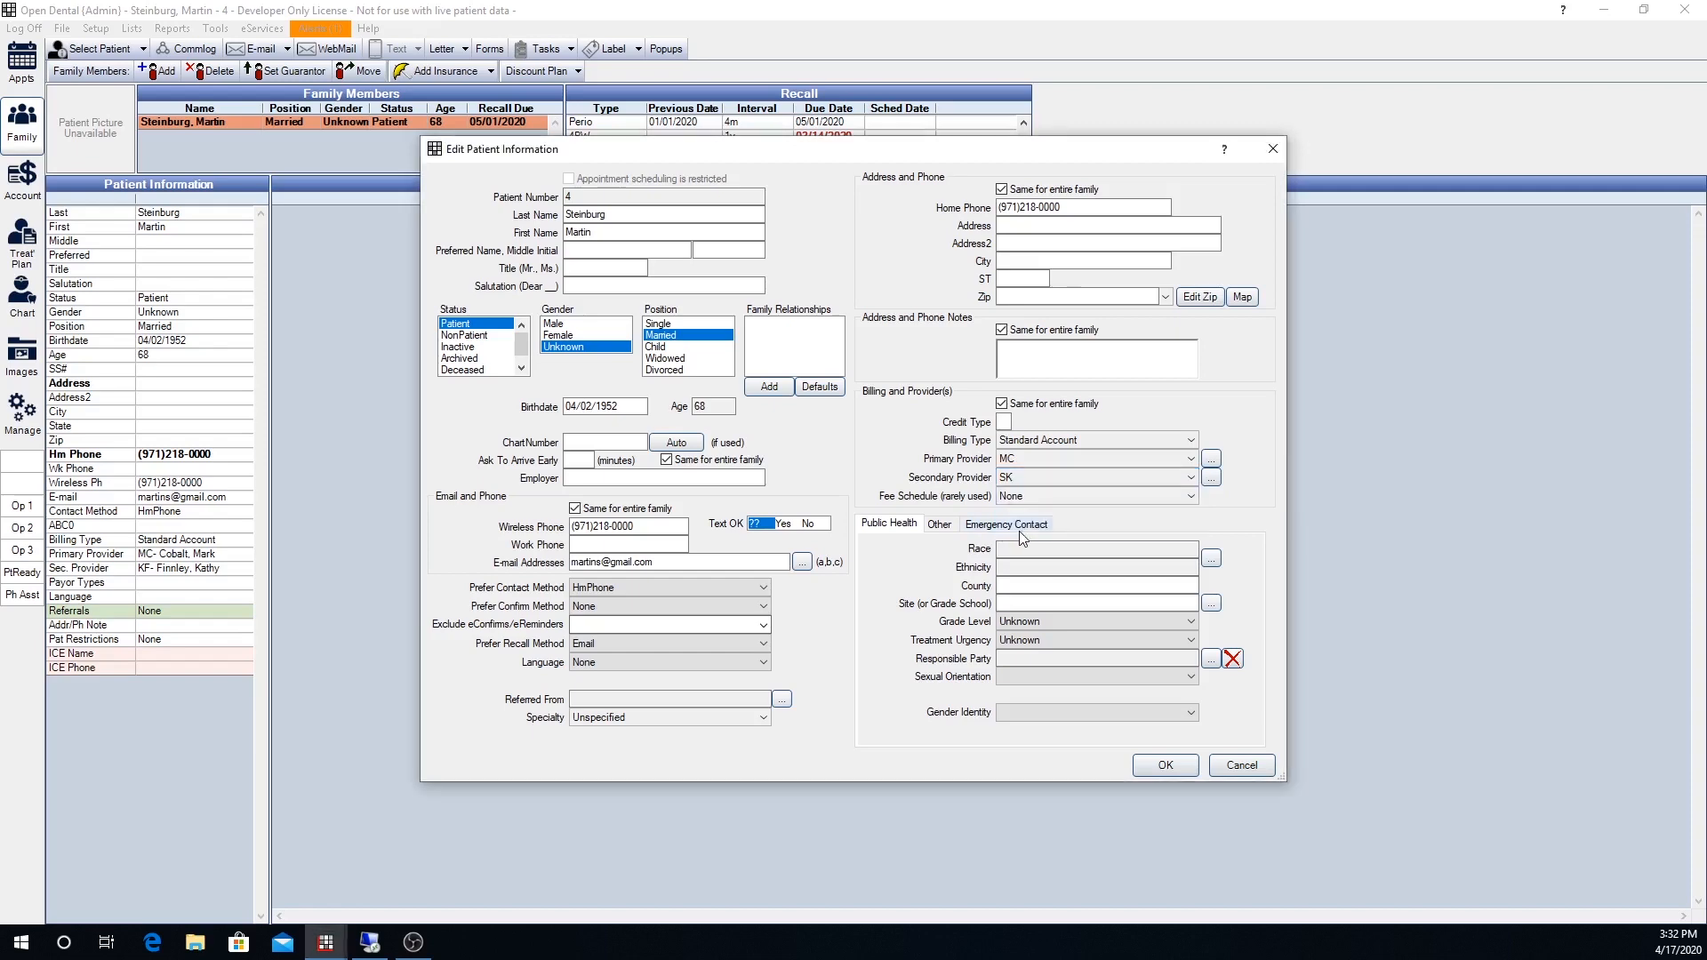
{"action": "left_click", "coordinate": [1165, 766]}
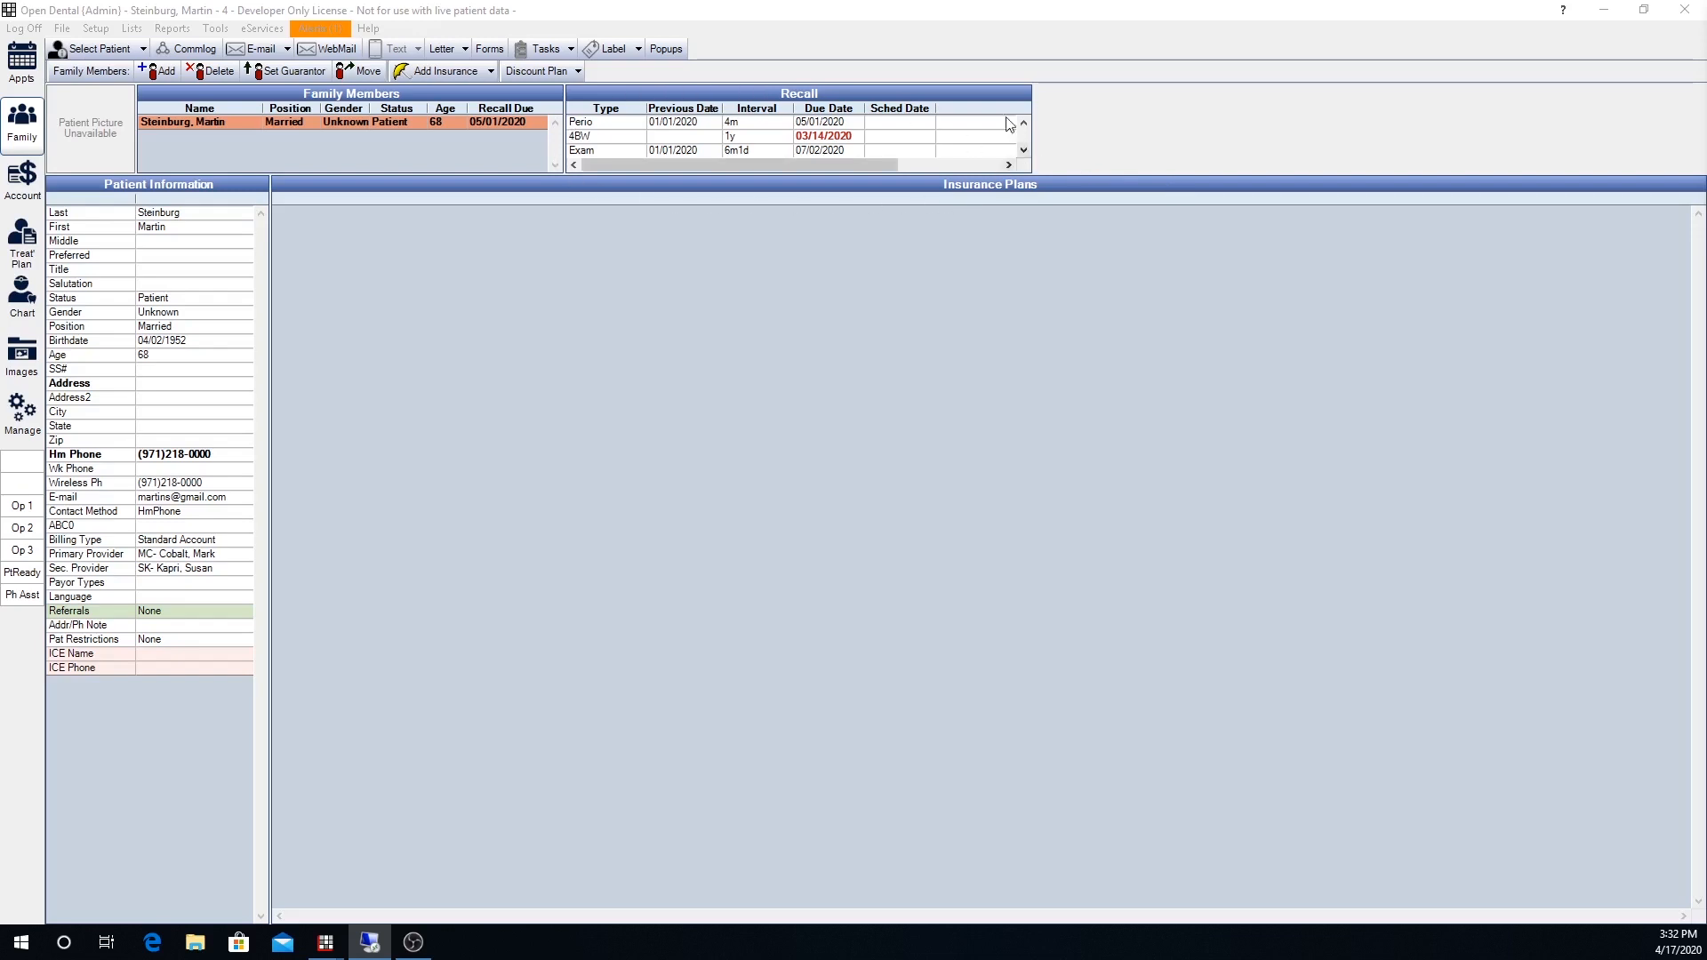
Open the patient's recalls, switch the Perio recall to Prophy and set it back to Perio
{"action": "double_click", "coordinate": [739, 129]}
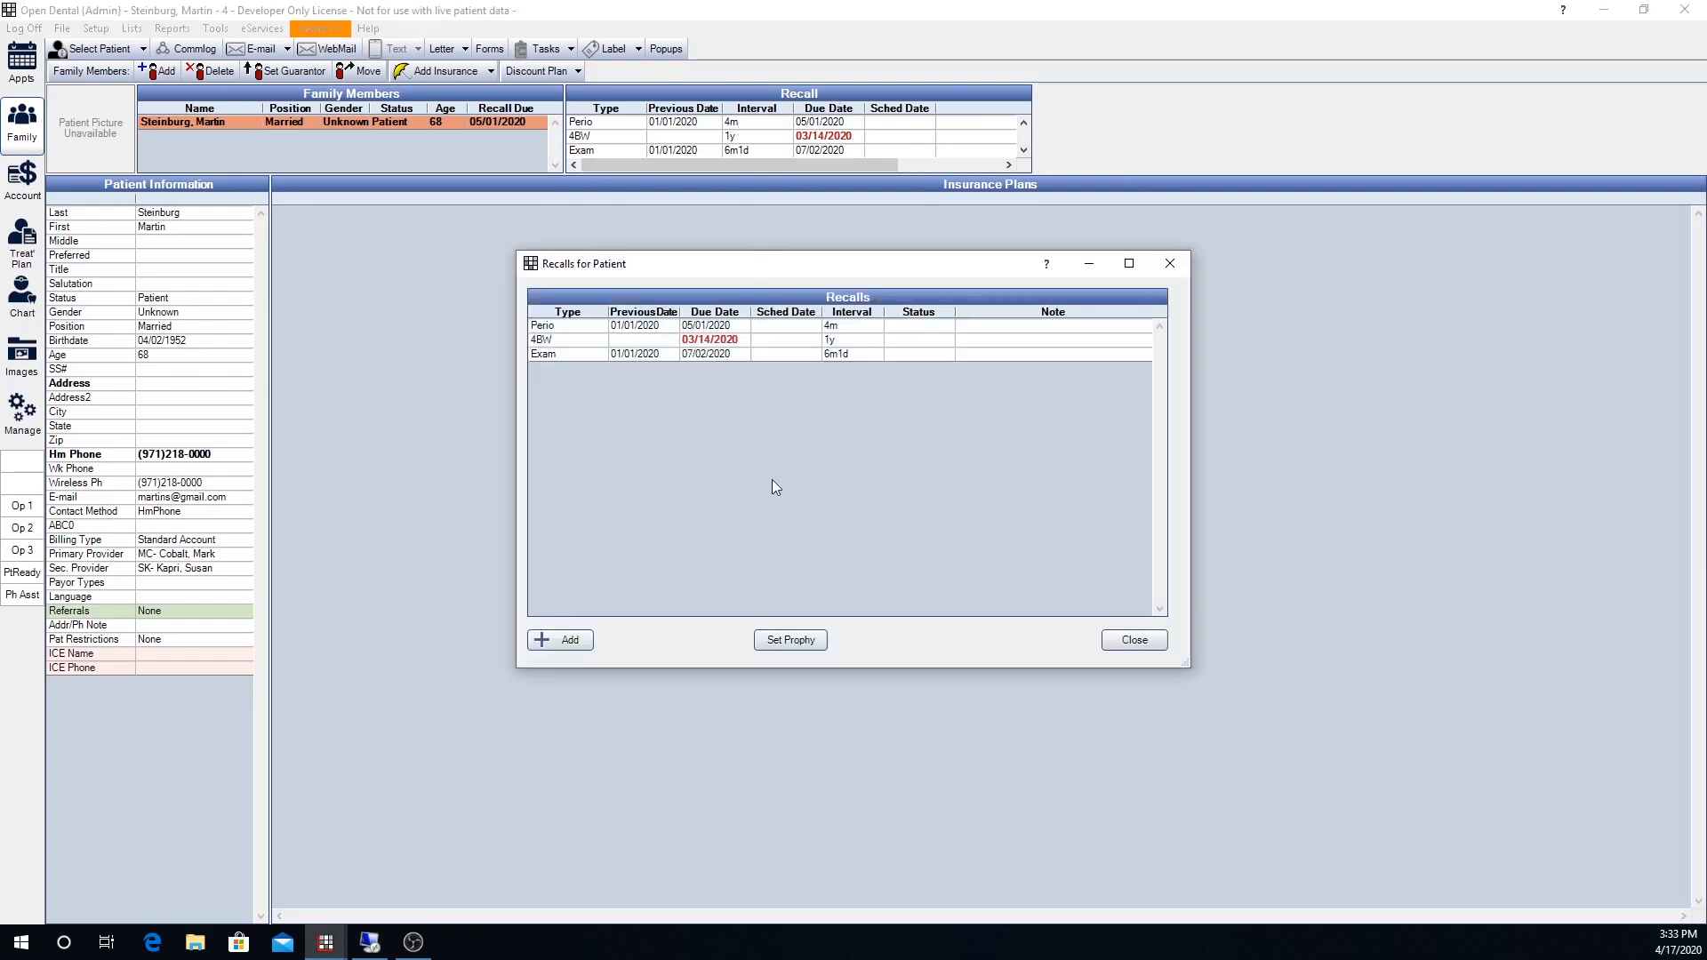
{"action": "left_click", "coordinate": [791, 640]}
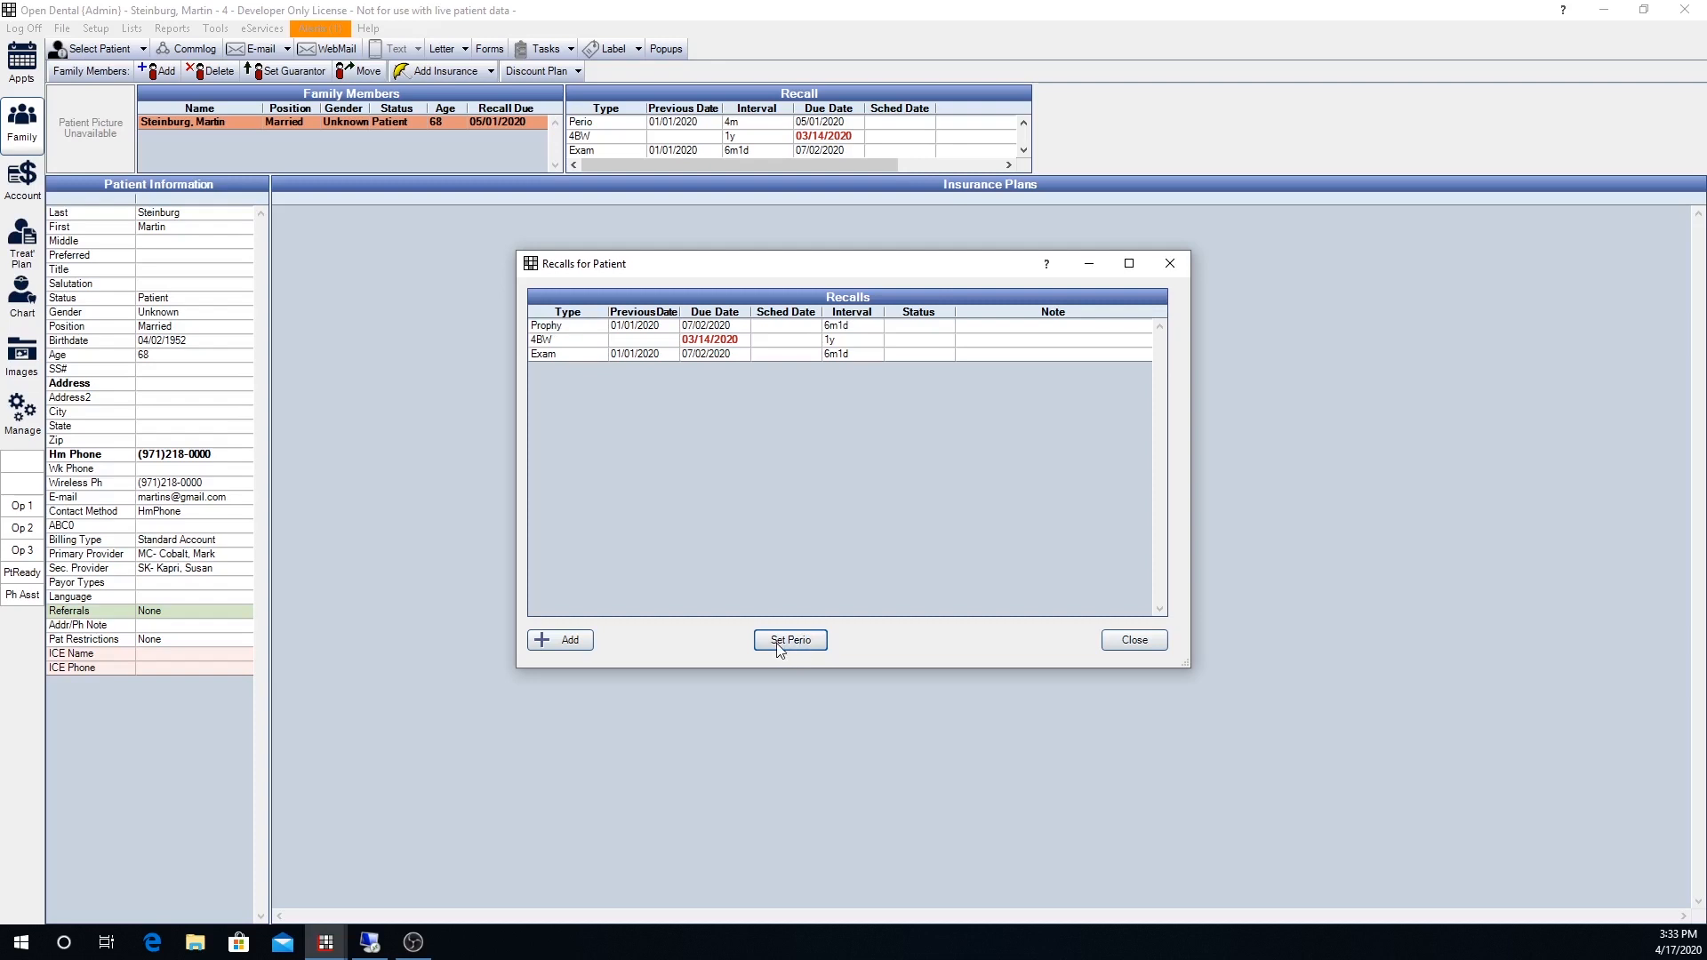
{"action": "left_click", "coordinate": [778, 649]}
Set the patient's Perio recall interval to 3 months and review the available recall statuses
{"action": "double_click", "coordinate": [744, 327]}
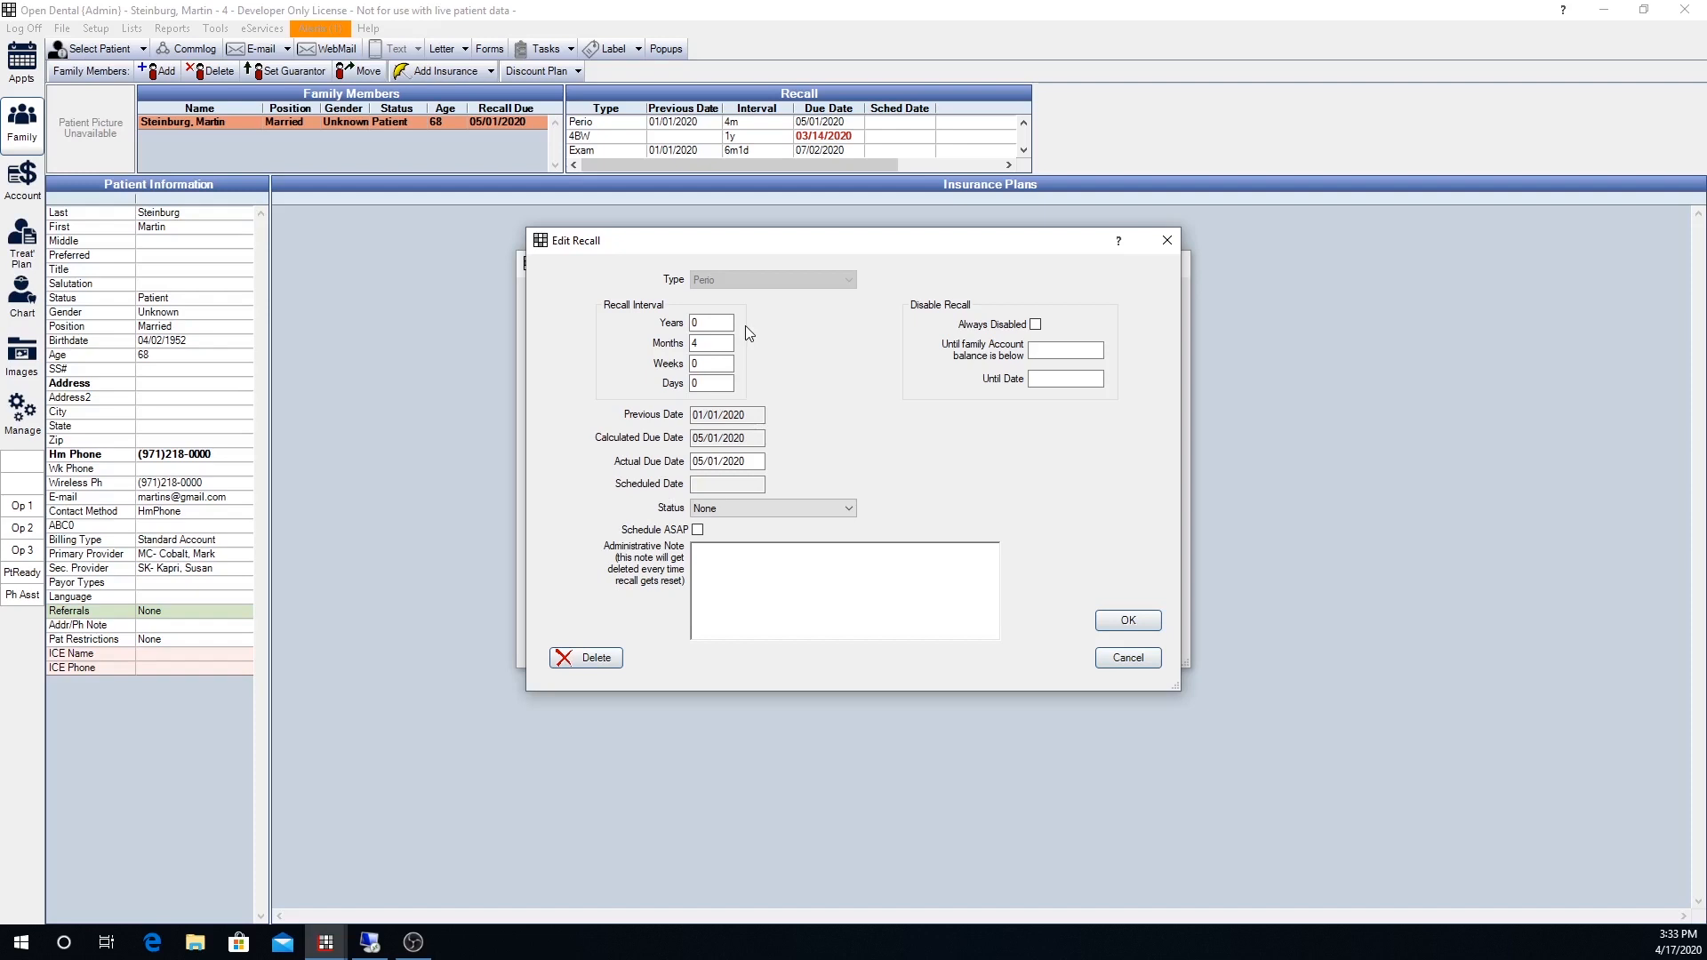
{"action": "double_click", "coordinate": [696, 343]}
{"action": "type", "text": "3"}
{"action": "left_click_drag", "start_coordinate": [758, 460], "coordinate": [683, 455]}
{"action": "left_click", "coordinate": [851, 509]}
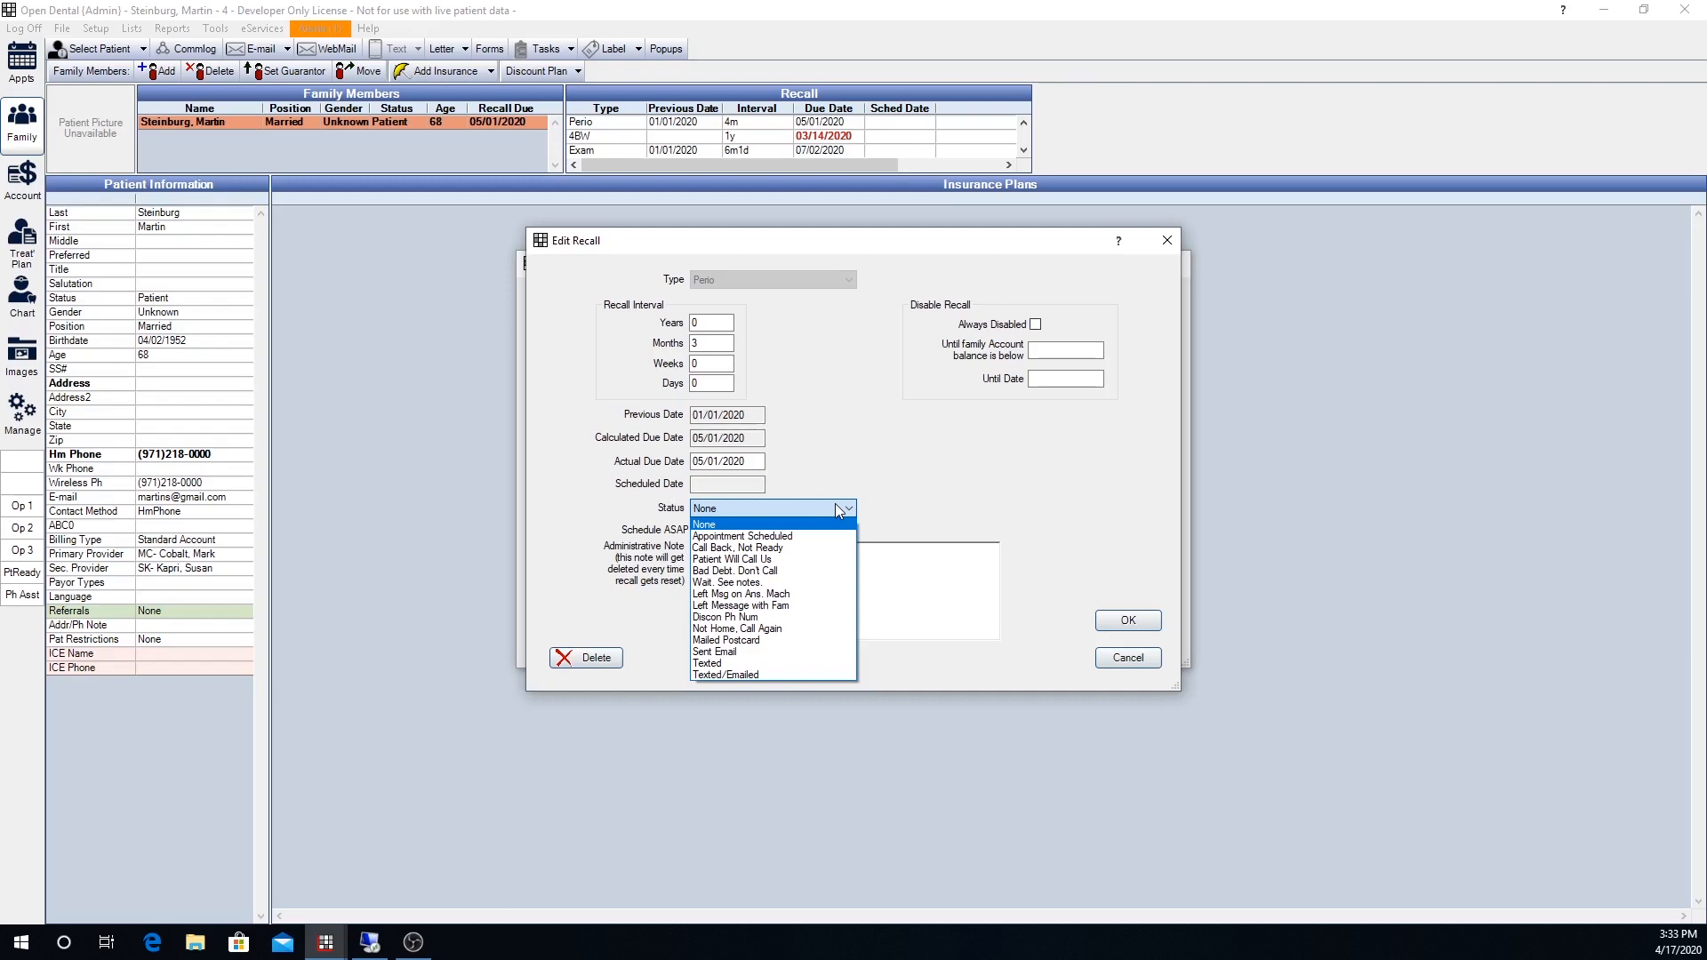
{"action": "left_click", "coordinate": [885, 511]}
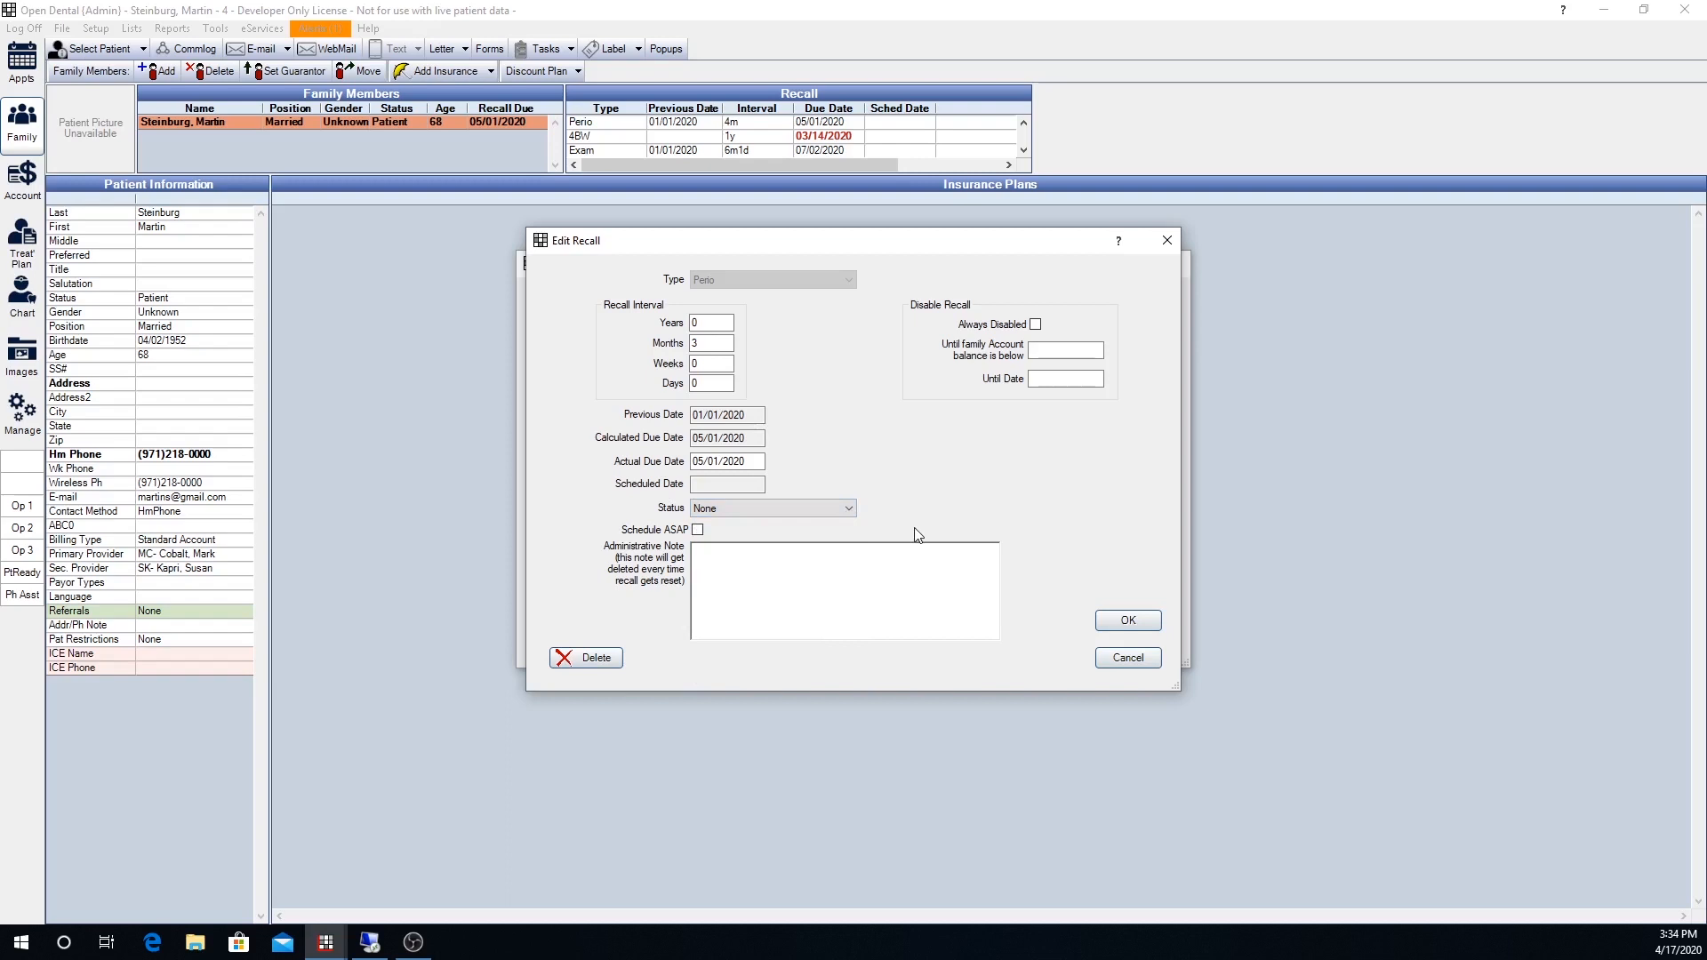
Mark the recall Schedule ASAP with the note "After scheduling check with doctor about moving him to Prophy for next appointment" and save
{"action": "left_click", "coordinate": [698, 531]}
{"action": "key", "text": "alt+Tab"}
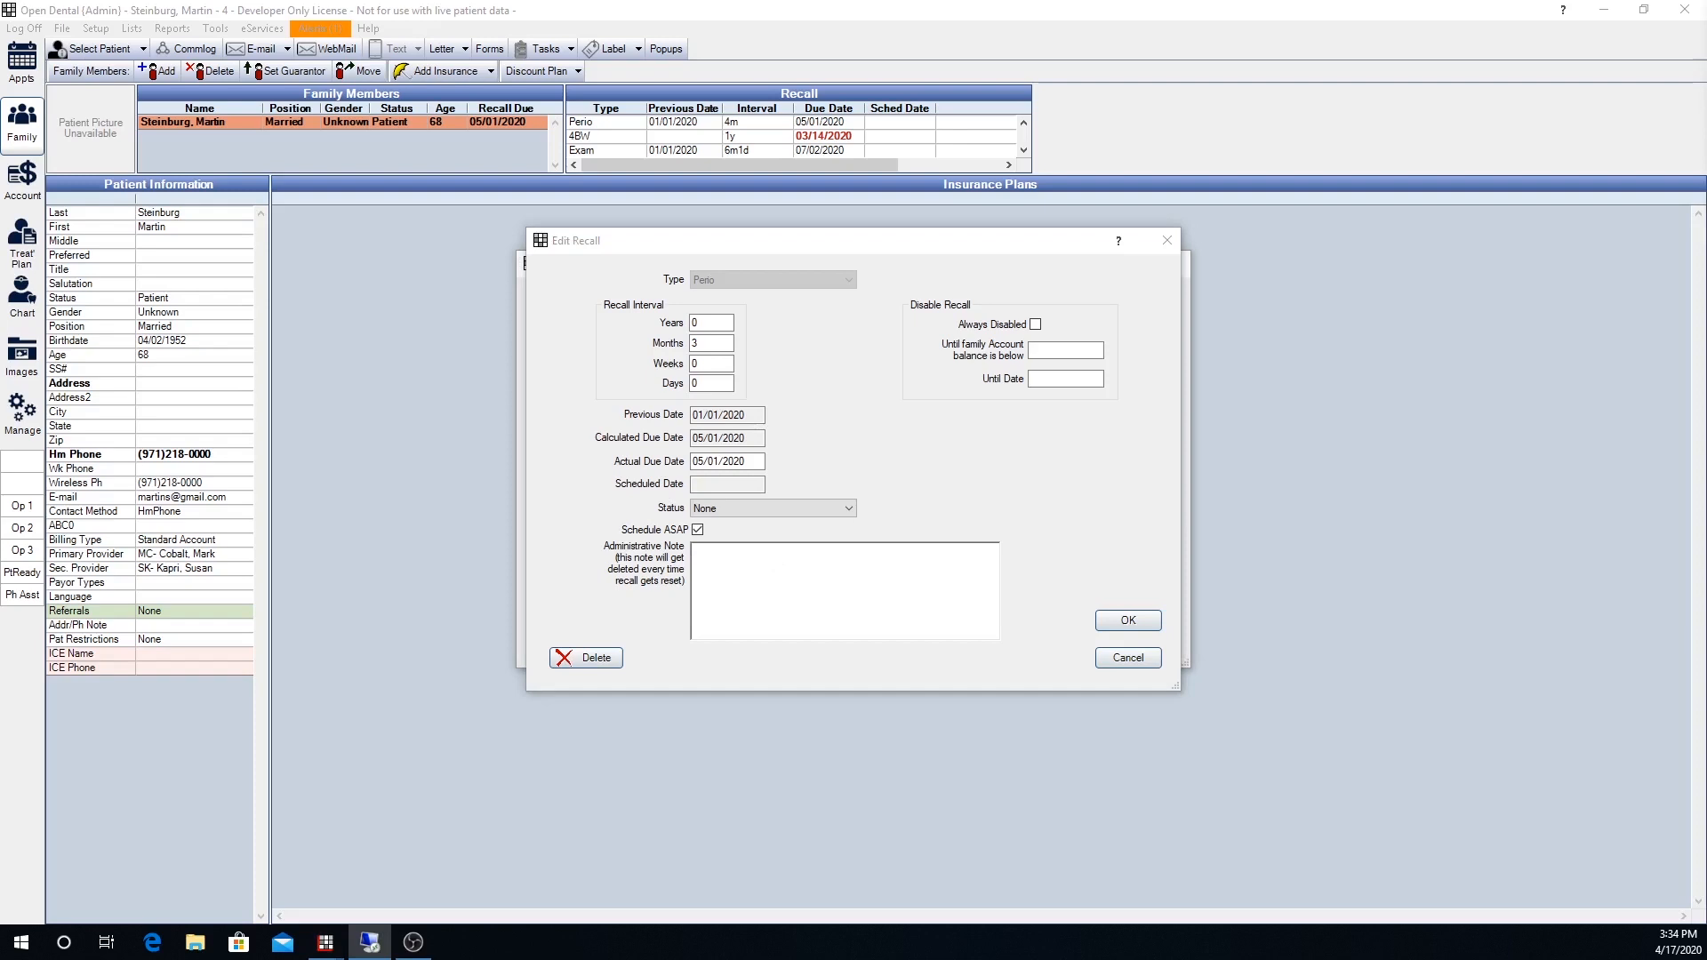
{"action": "left_click", "coordinate": [810, 566]}
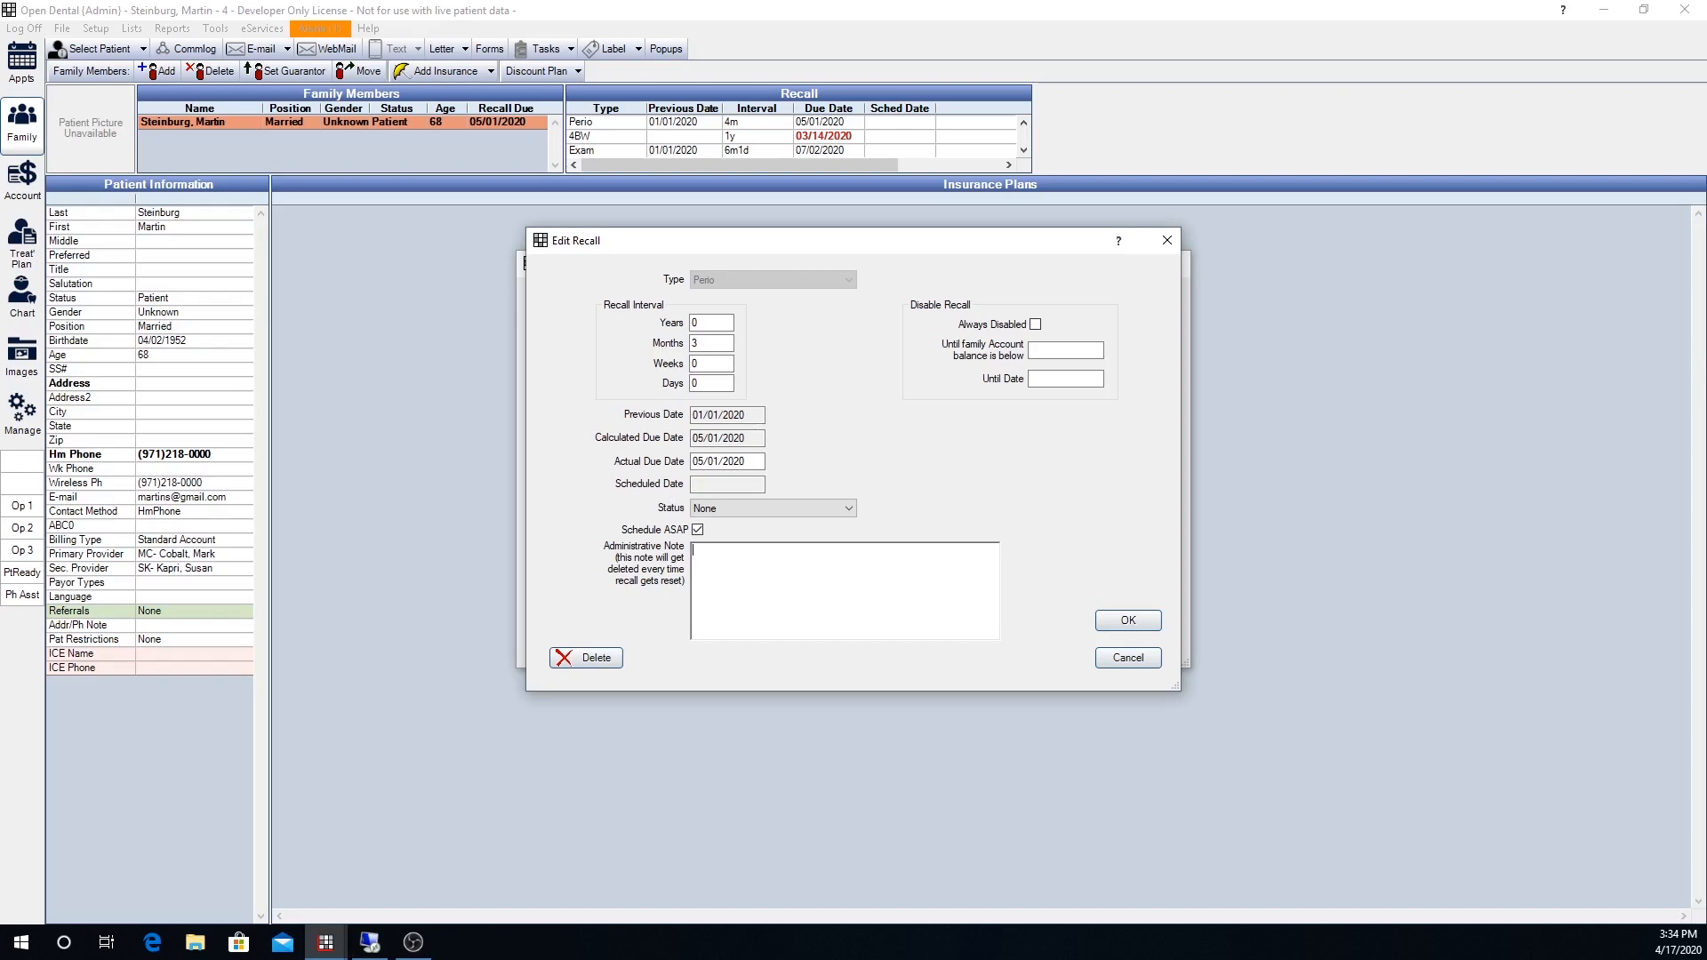
{"action": "type", "text": "After scheduling check with doctor about moving "}
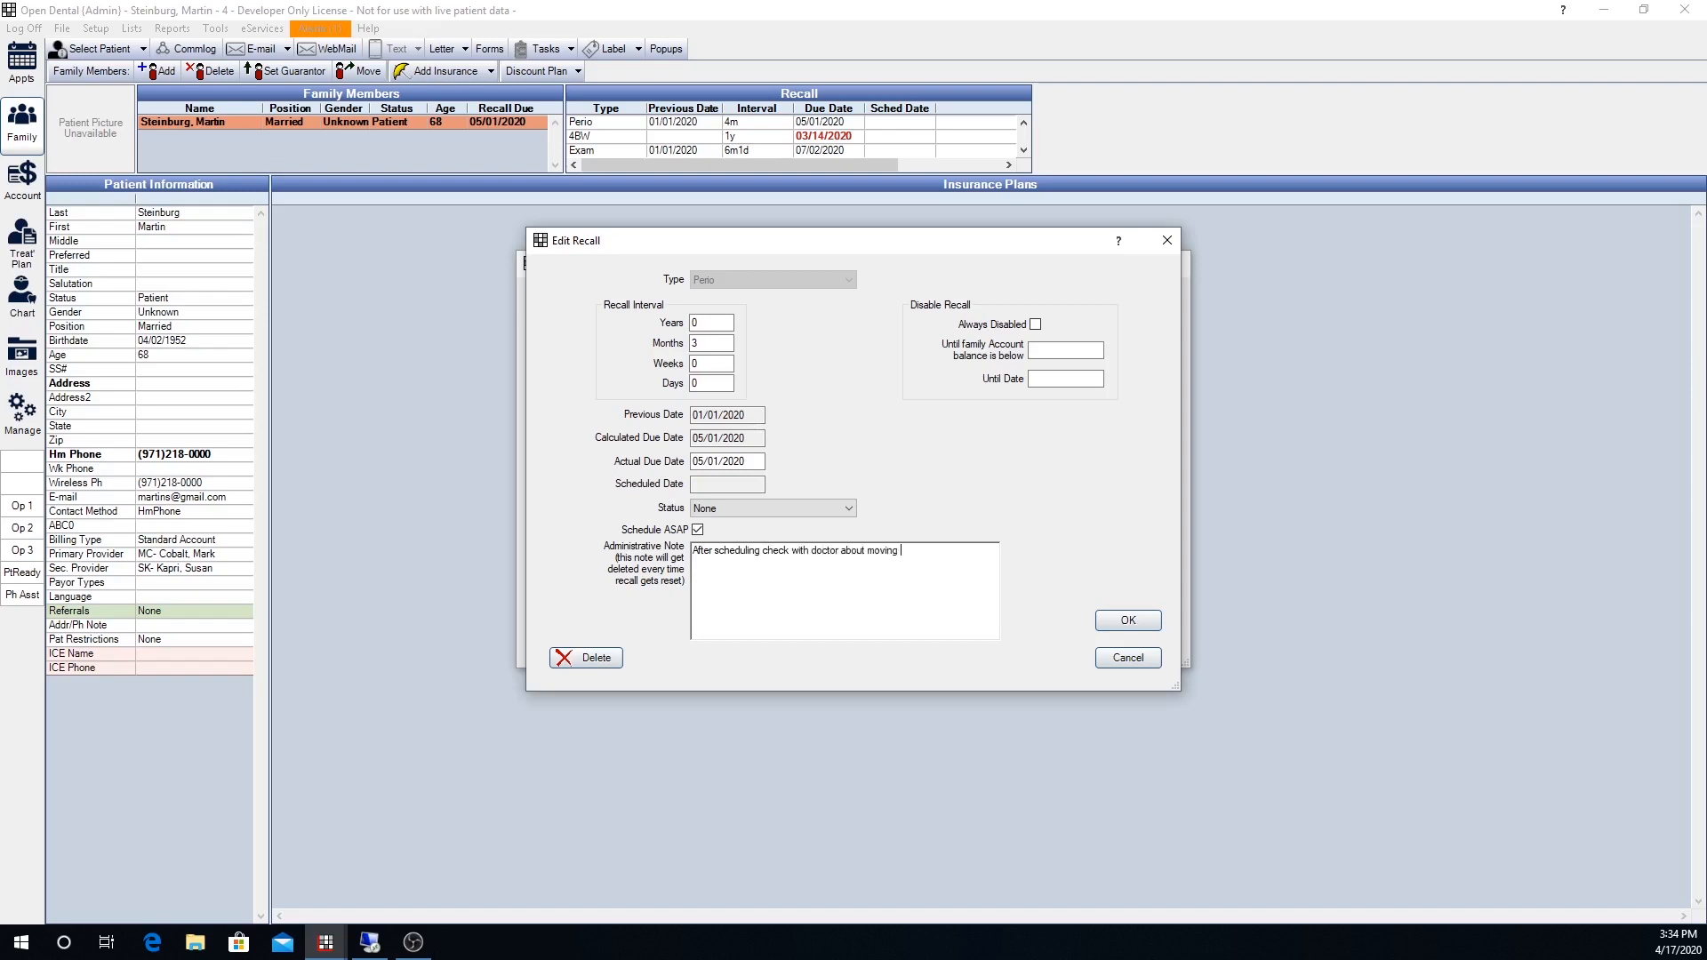
{"action": "type", "text": "him to Prophy for next appointment"}
{"action": "left_click", "coordinate": [1046, 353]}
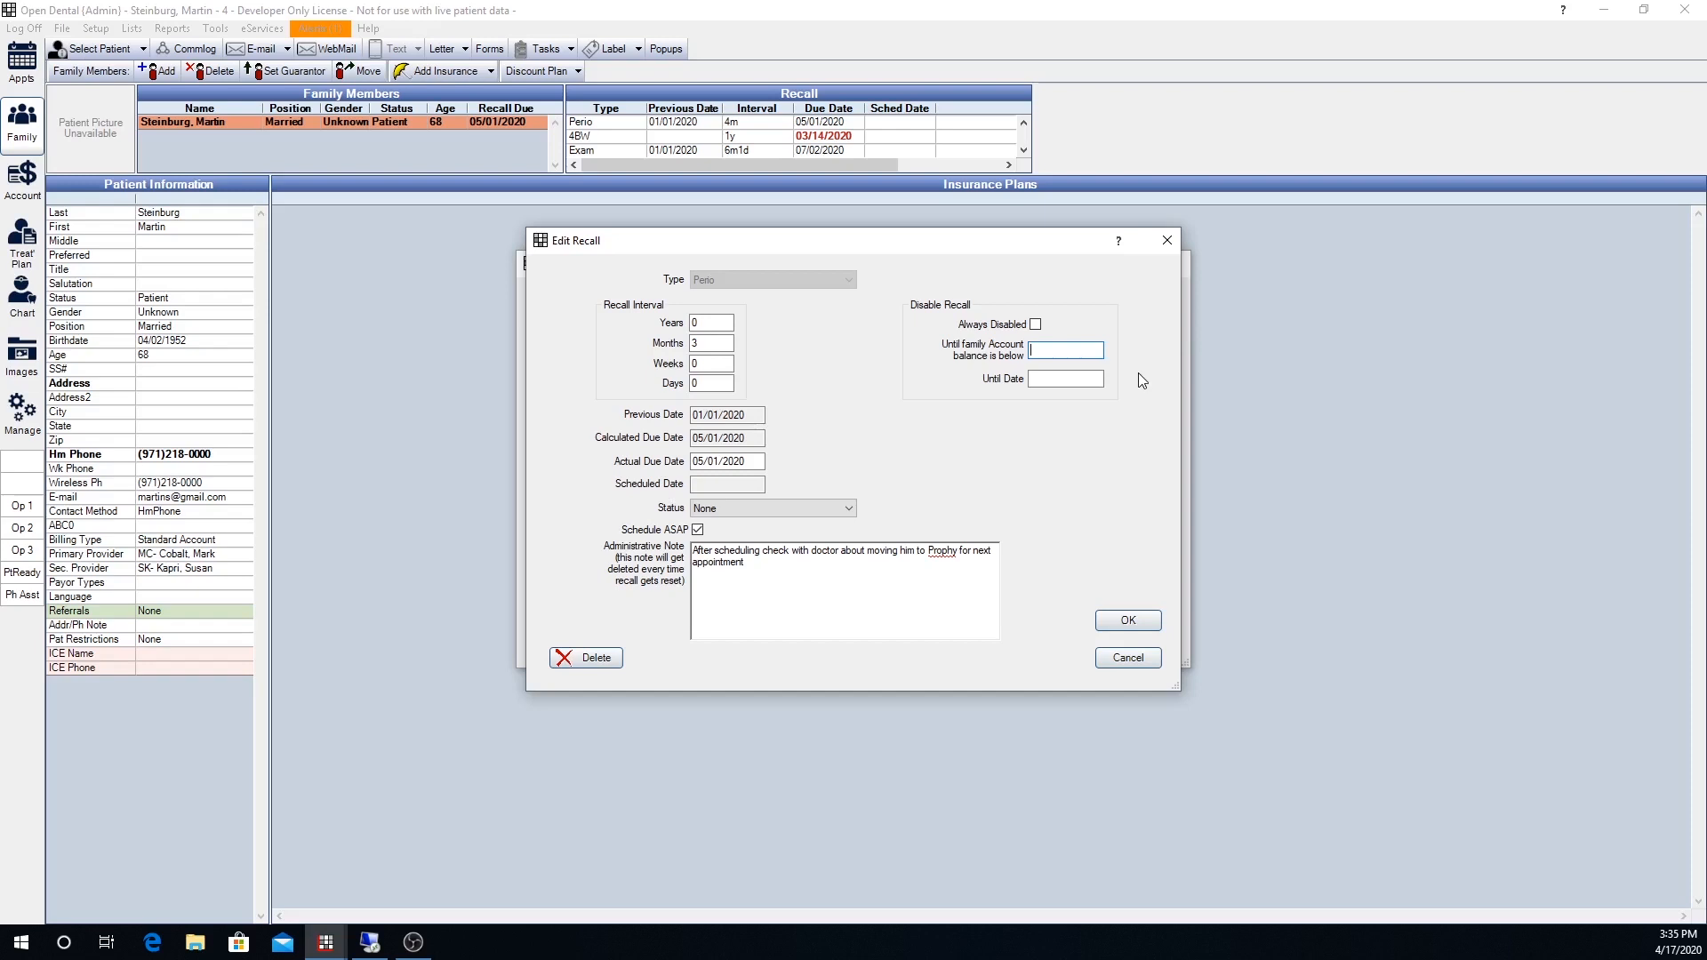
{"action": "left_click", "coordinate": [1065, 377]}
{"action": "left_click", "coordinate": [1142, 621]}
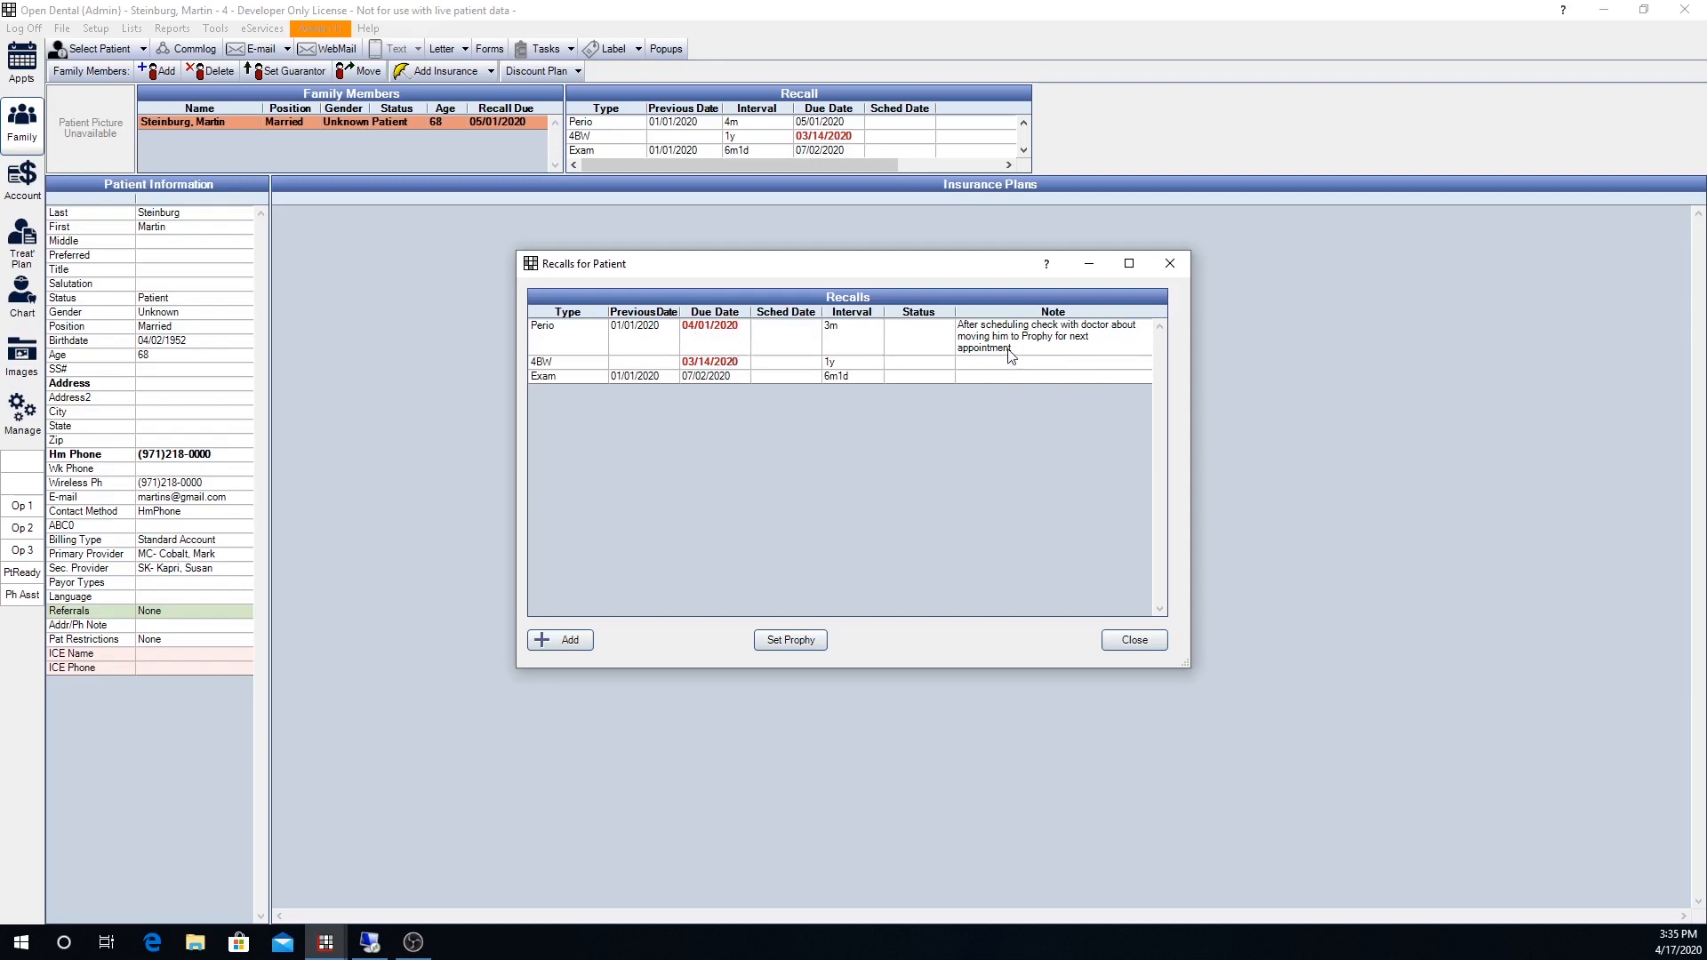
{"action": "left_click", "coordinate": [1133, 640]}
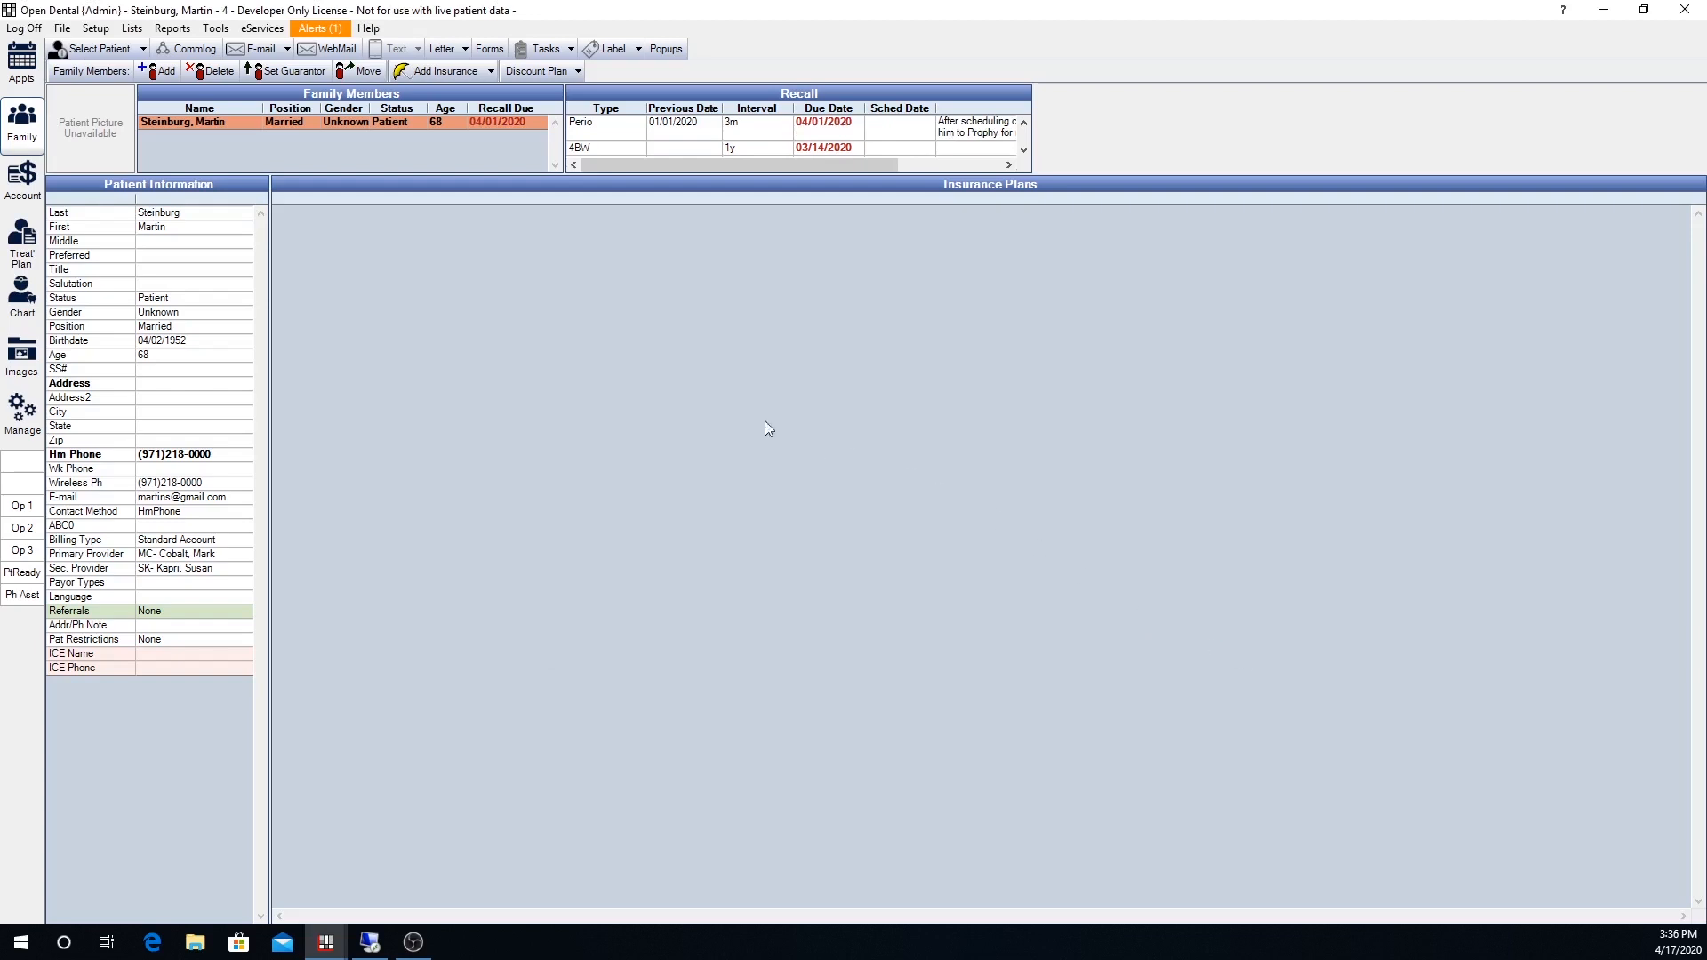
Make a recall appointment for the patient from the appointment schedule and show the opening on Wednesday 04/22/2020
{"action": "left_click", "coordinate": [5, 81]}
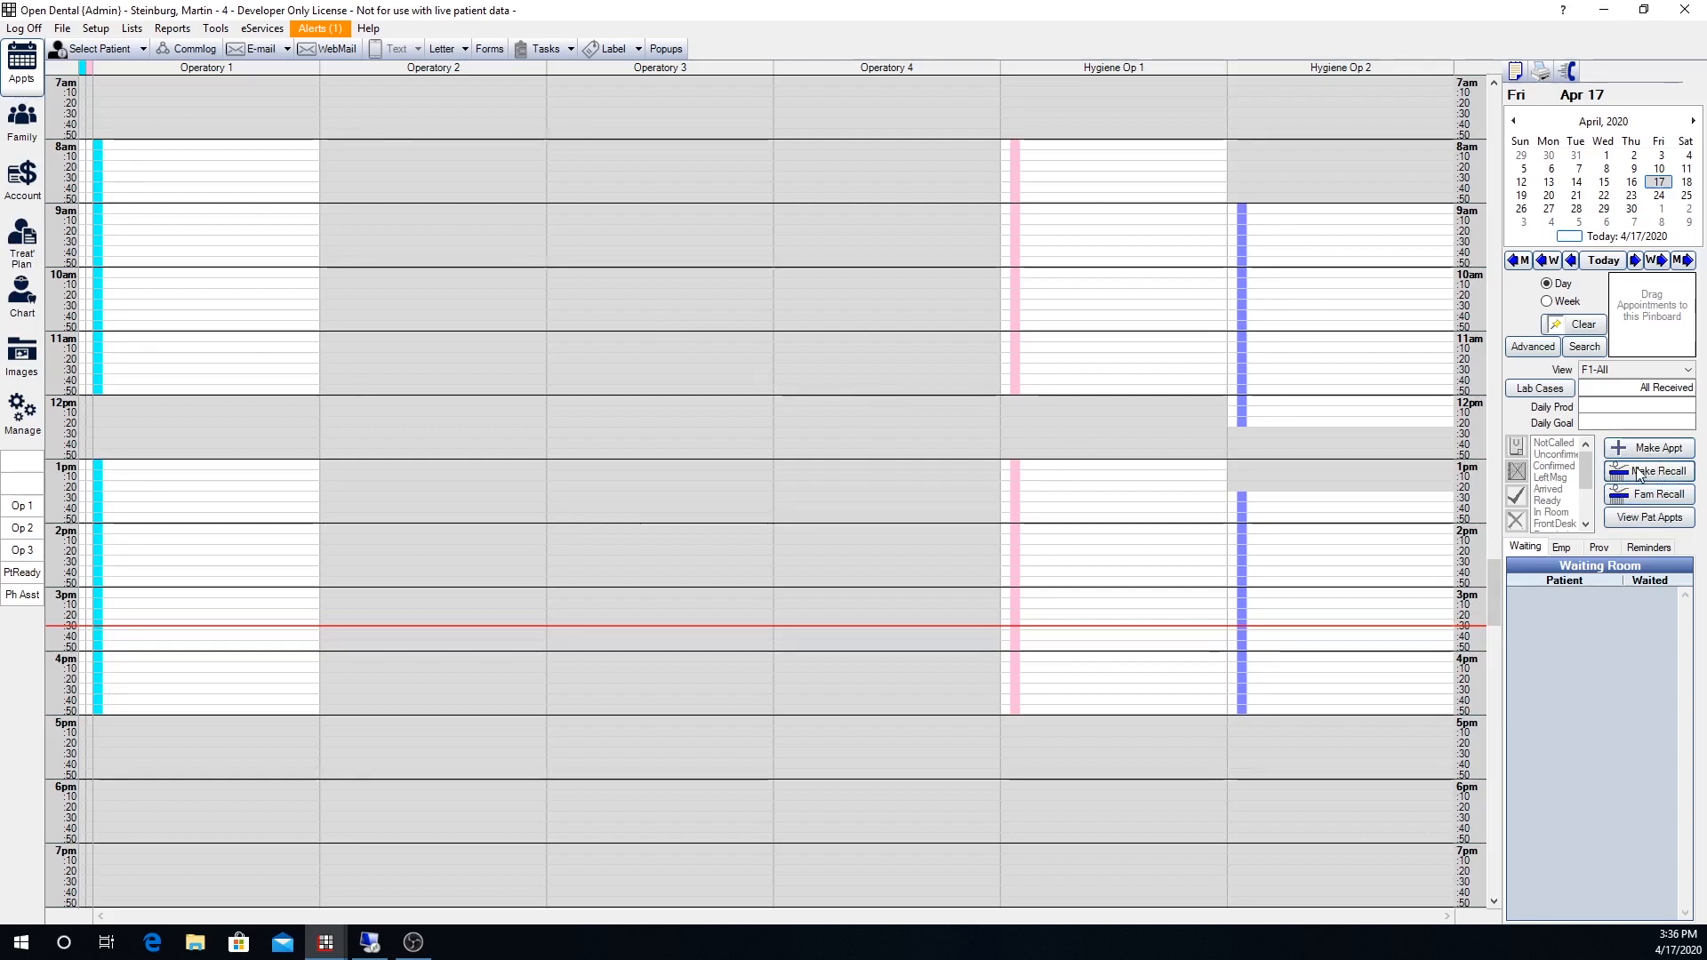
{"action": "left_click", "coordinate": [1635, 467]}
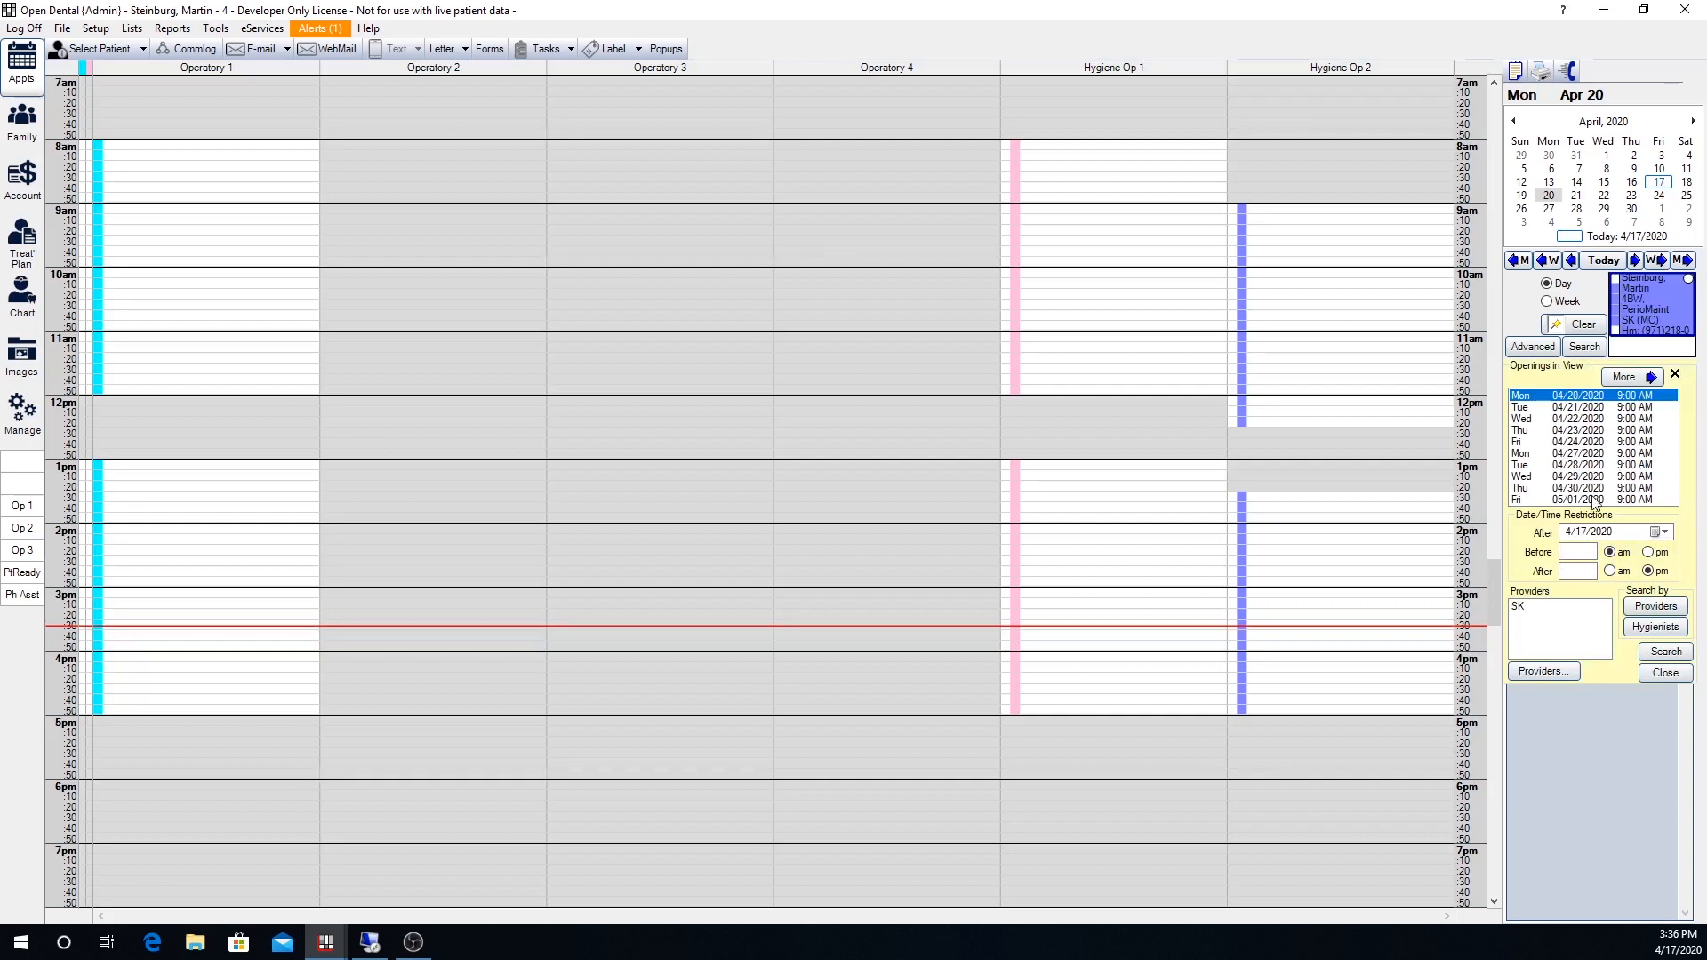
{"action": "left_click", "coordinate": [1588, 537]}
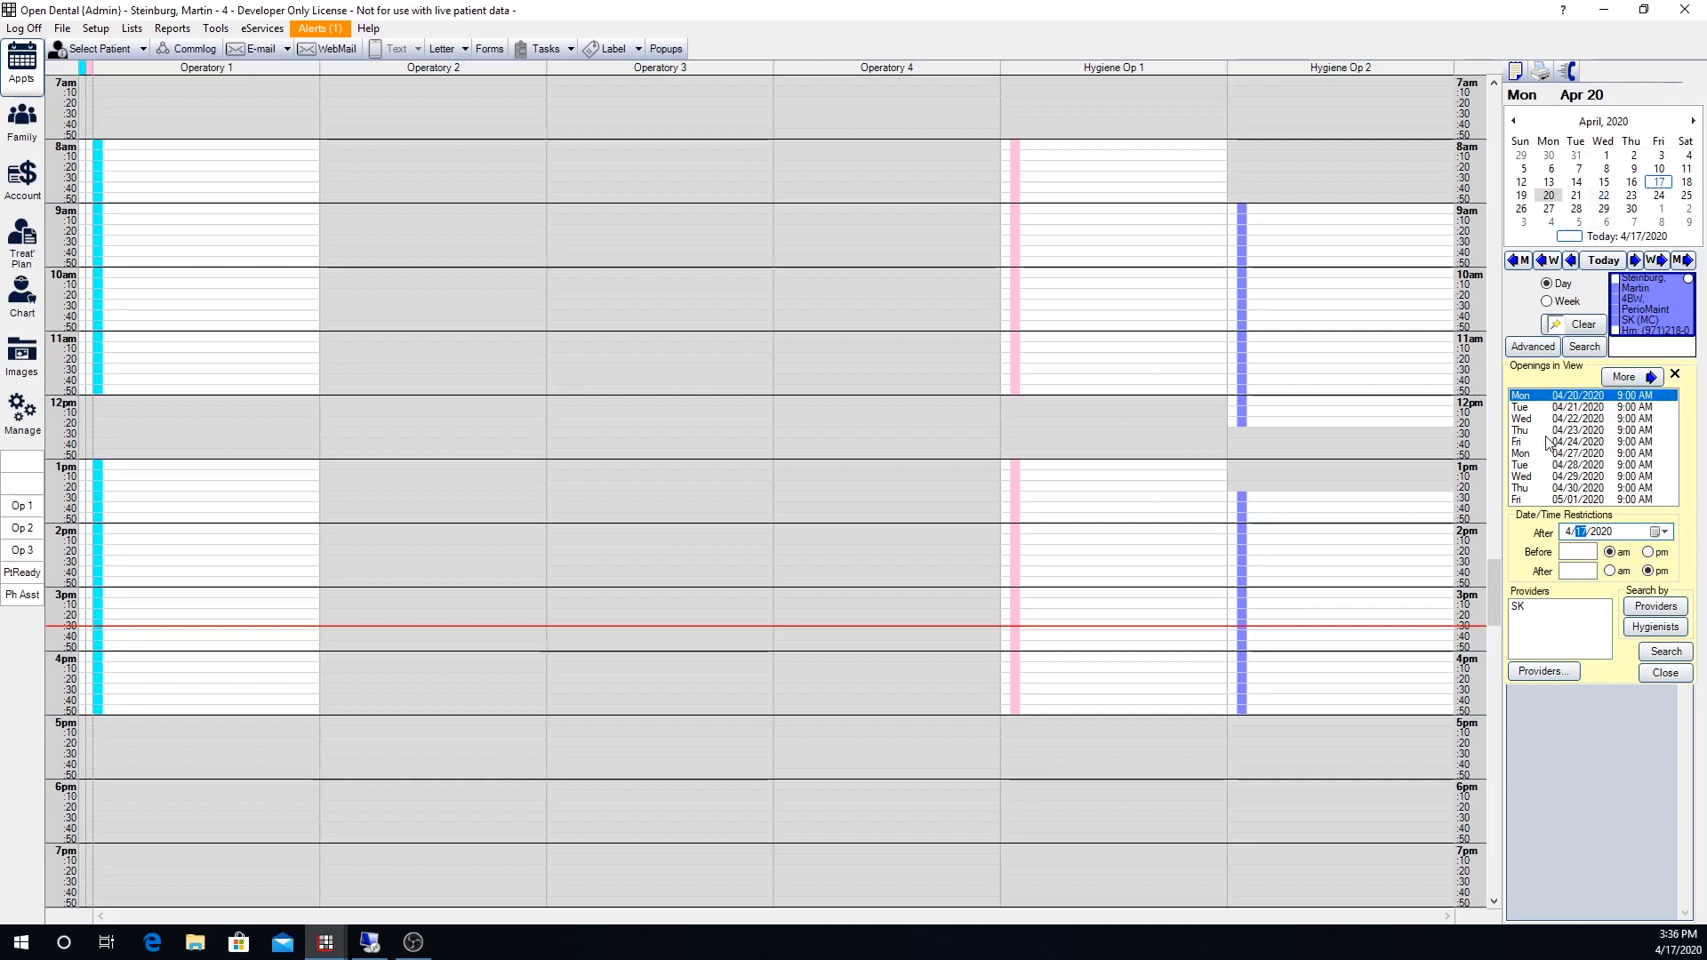
{"action": "left_click", "coordinate": [1587, 420]}
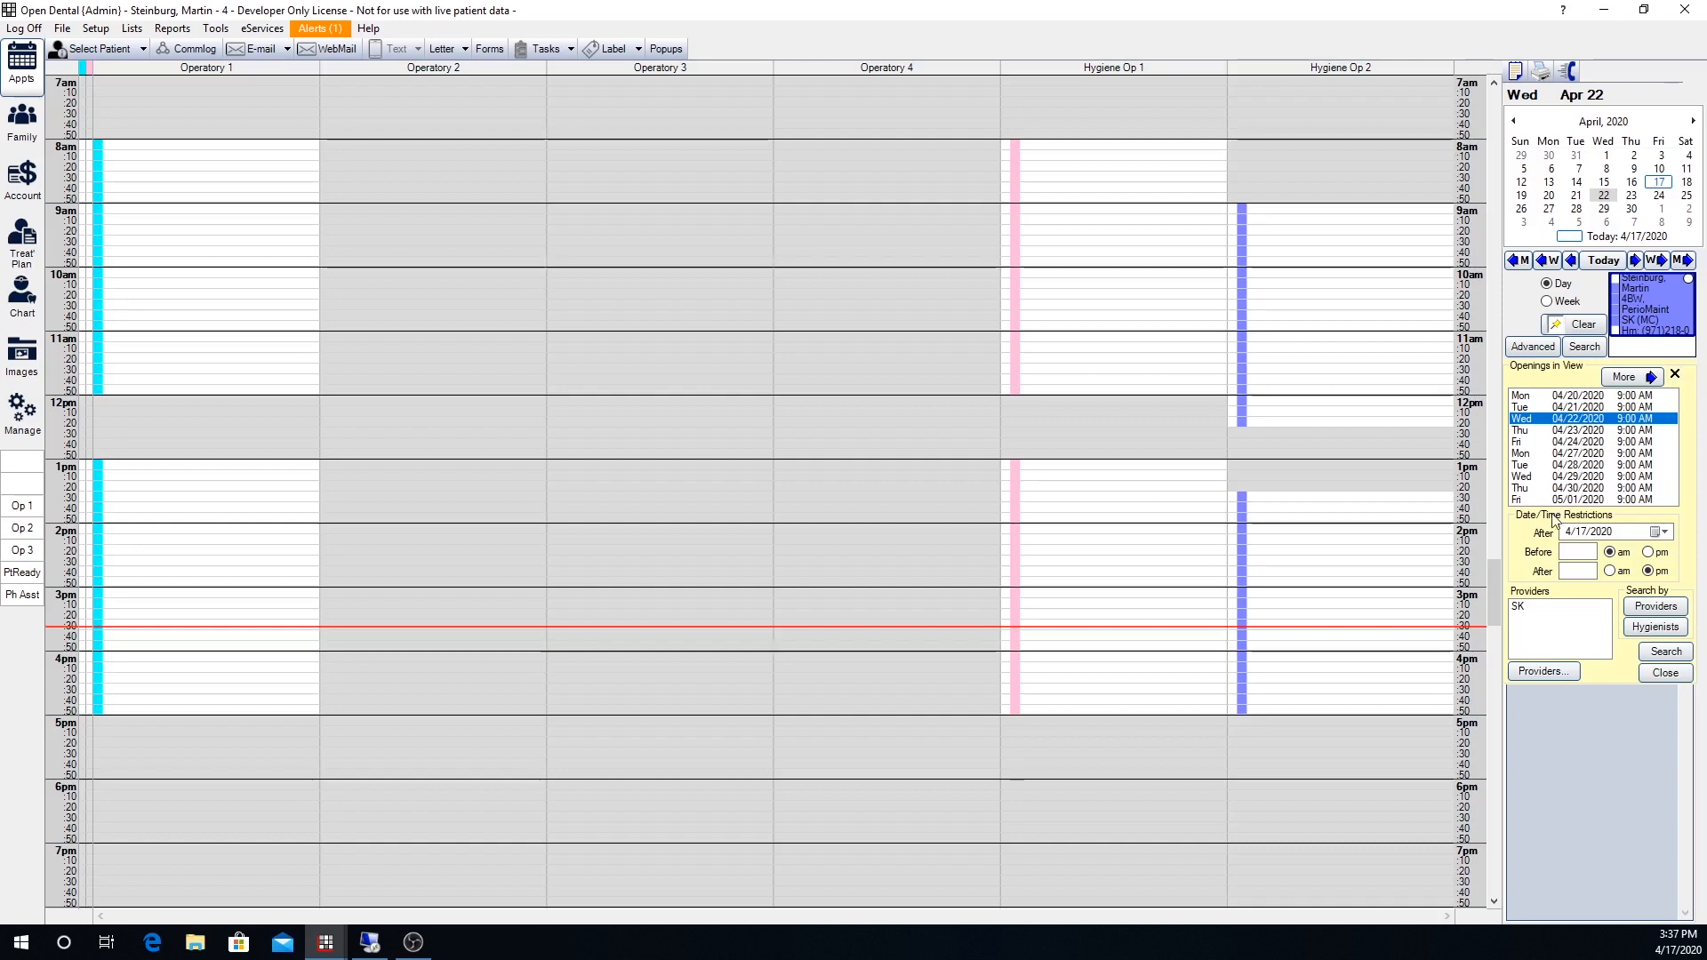
Widen the openings search to all hygienists, KF and SK
{"action": "left_click", "coordinate": [1540, 672]}
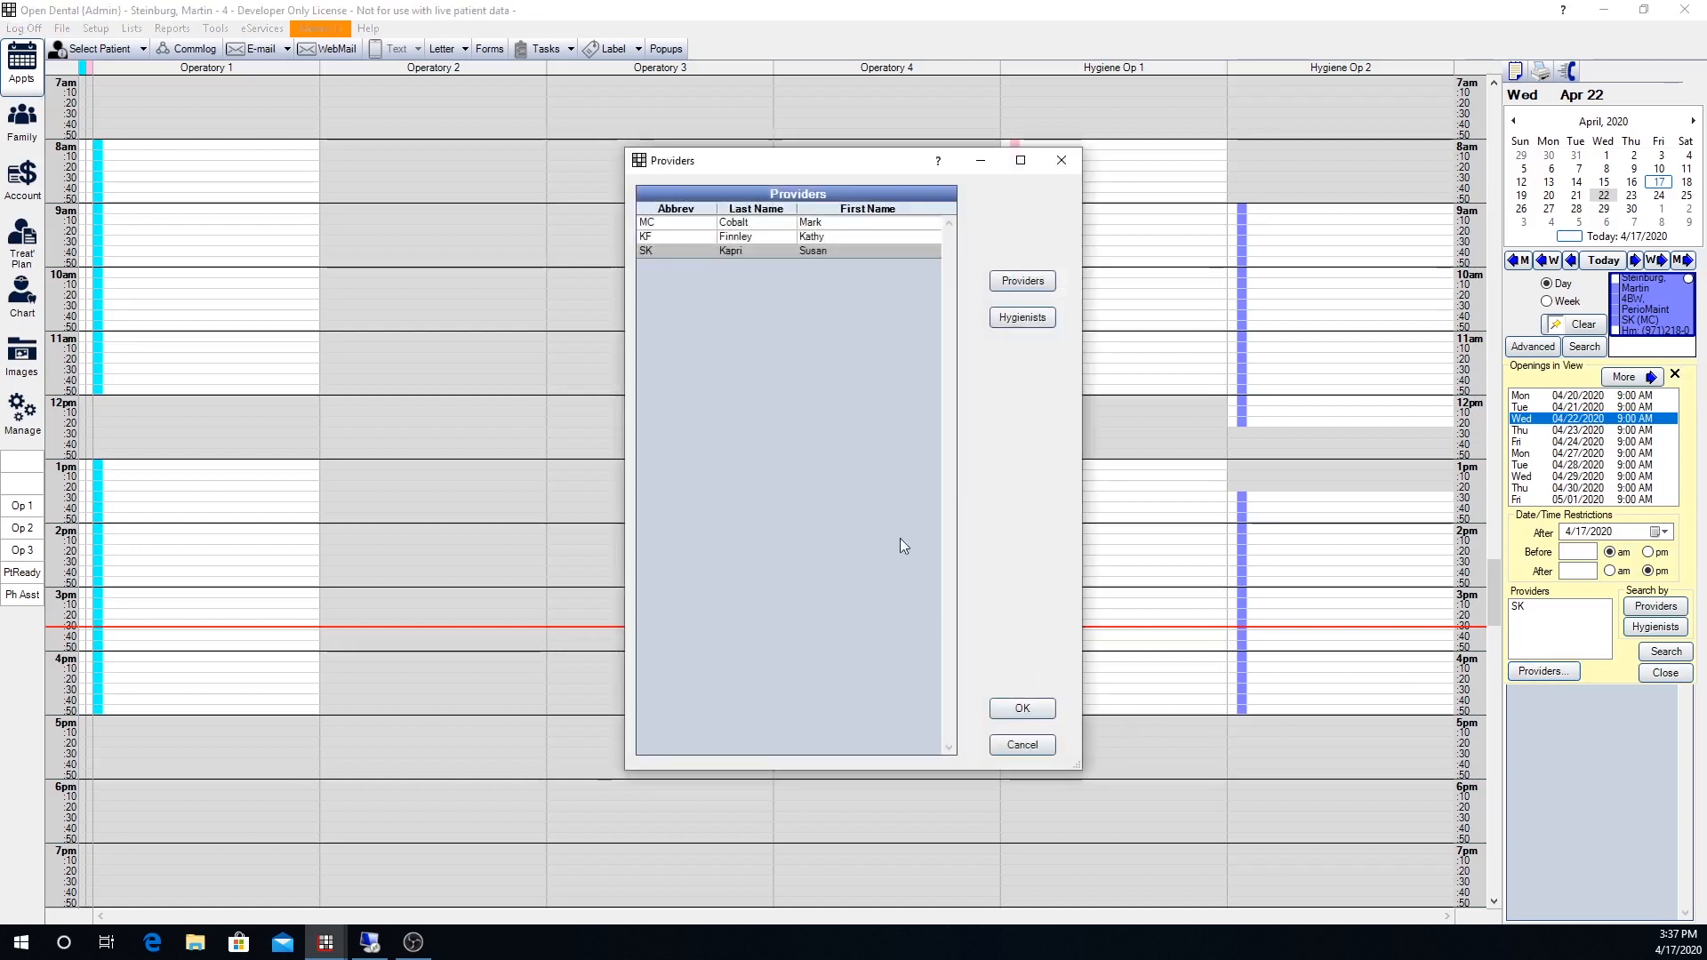
{"action": "left_click", "coordinate": [804, 239]}
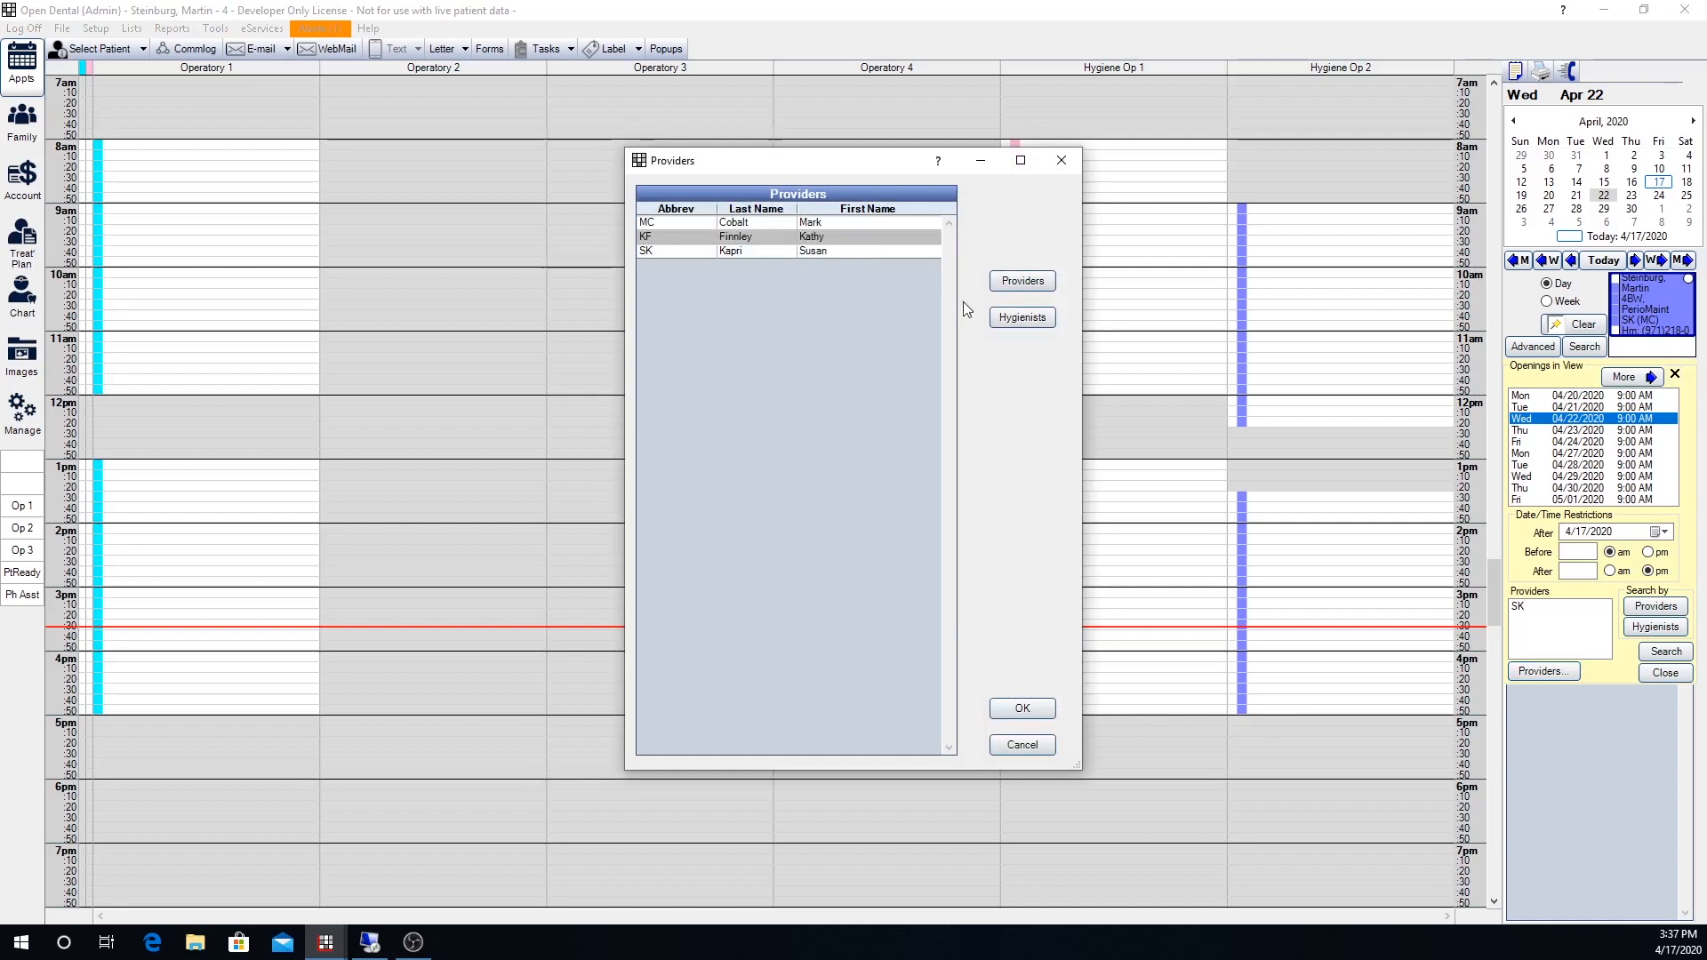
{"action": "left_click", "coordinate": [1021, 318]}
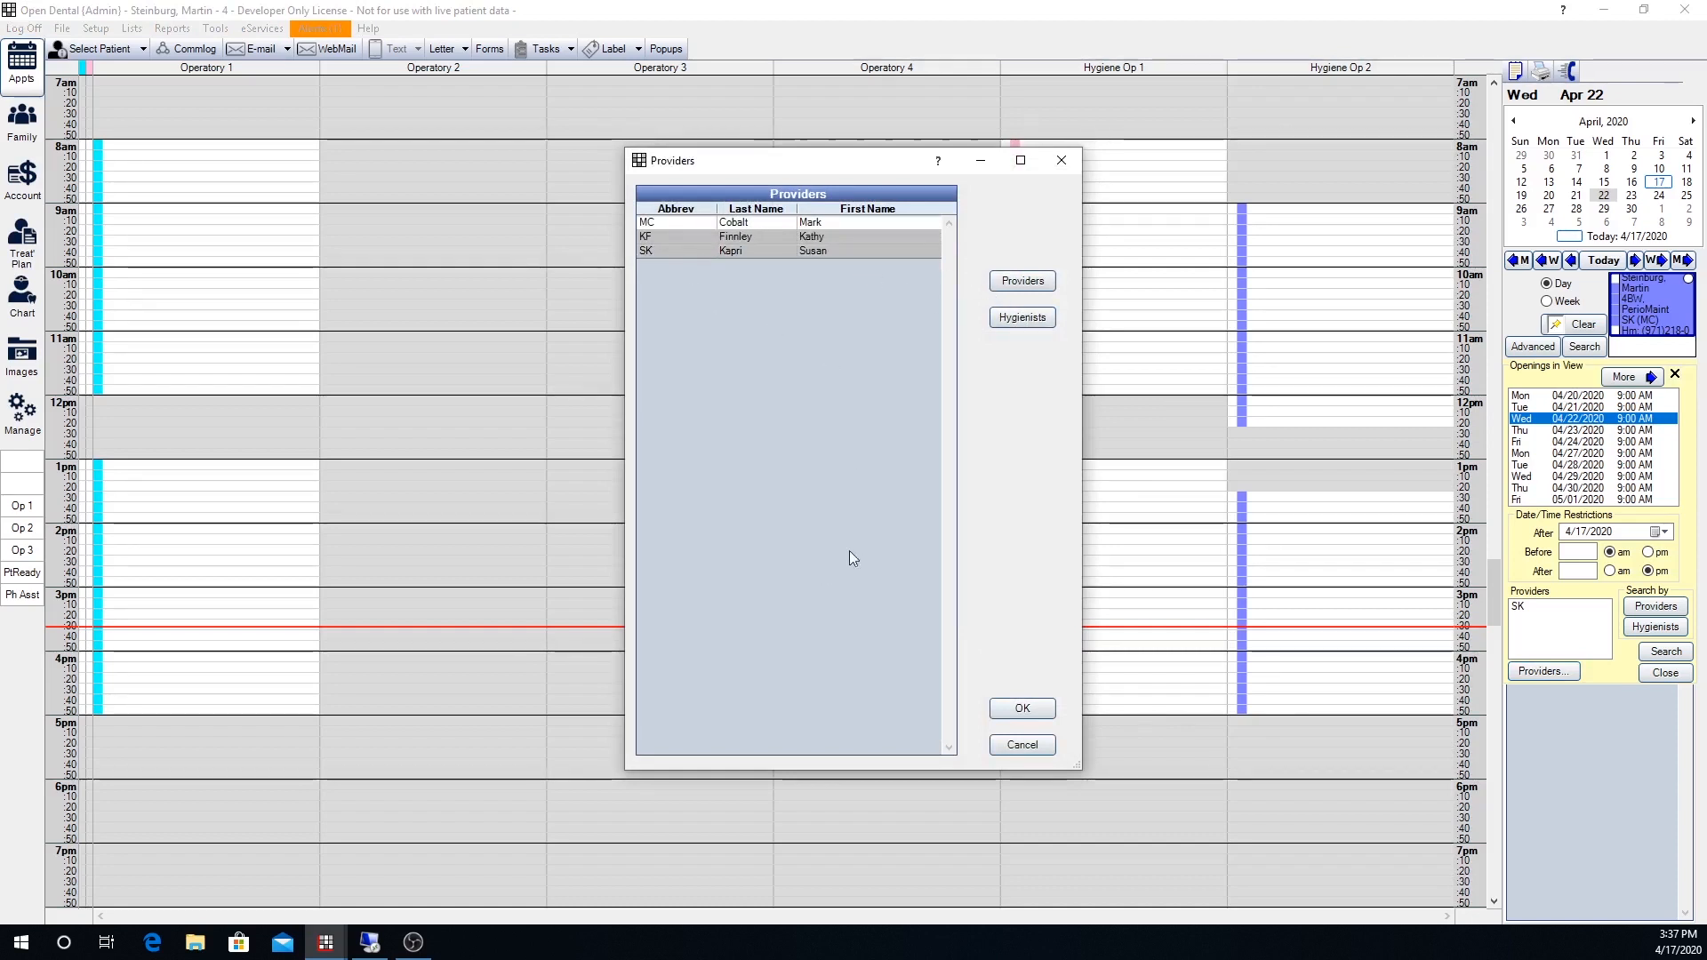
{"action": "left_click", "coordinate": [1023, 711]}
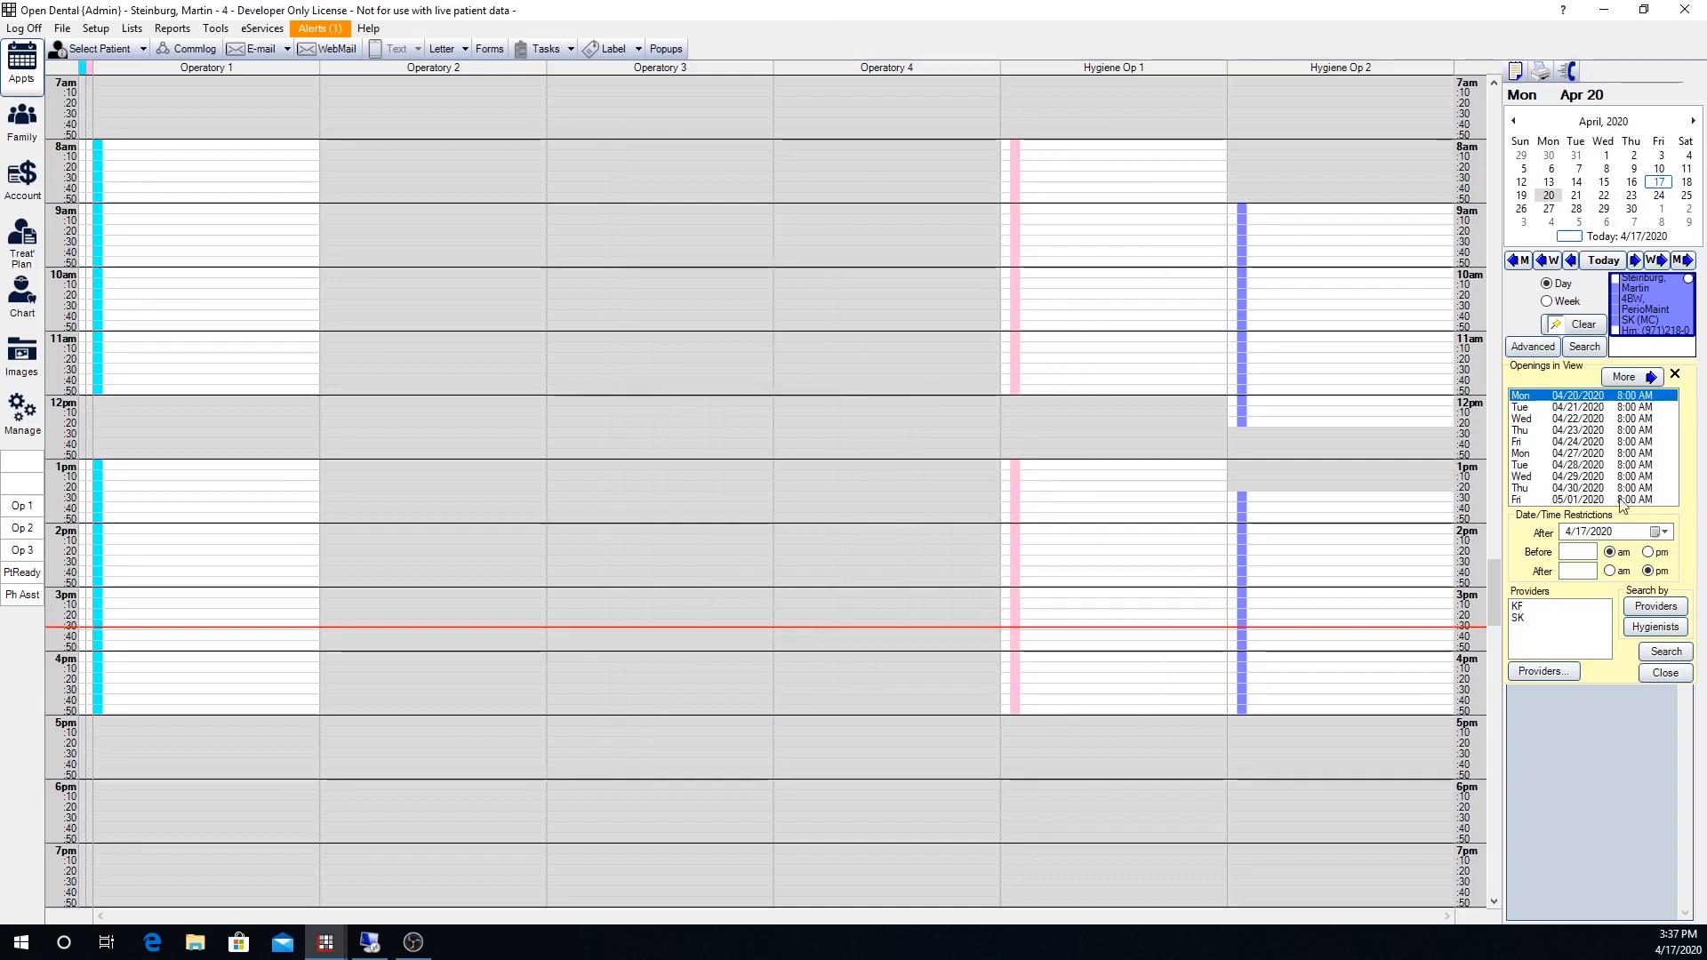
Schedule the pinned recall appointment for Wednesday 04/22/2020 at 4:00 PM in Hygiene Op 2
{"action": "left_click", "coordinate": [1566, 420]}
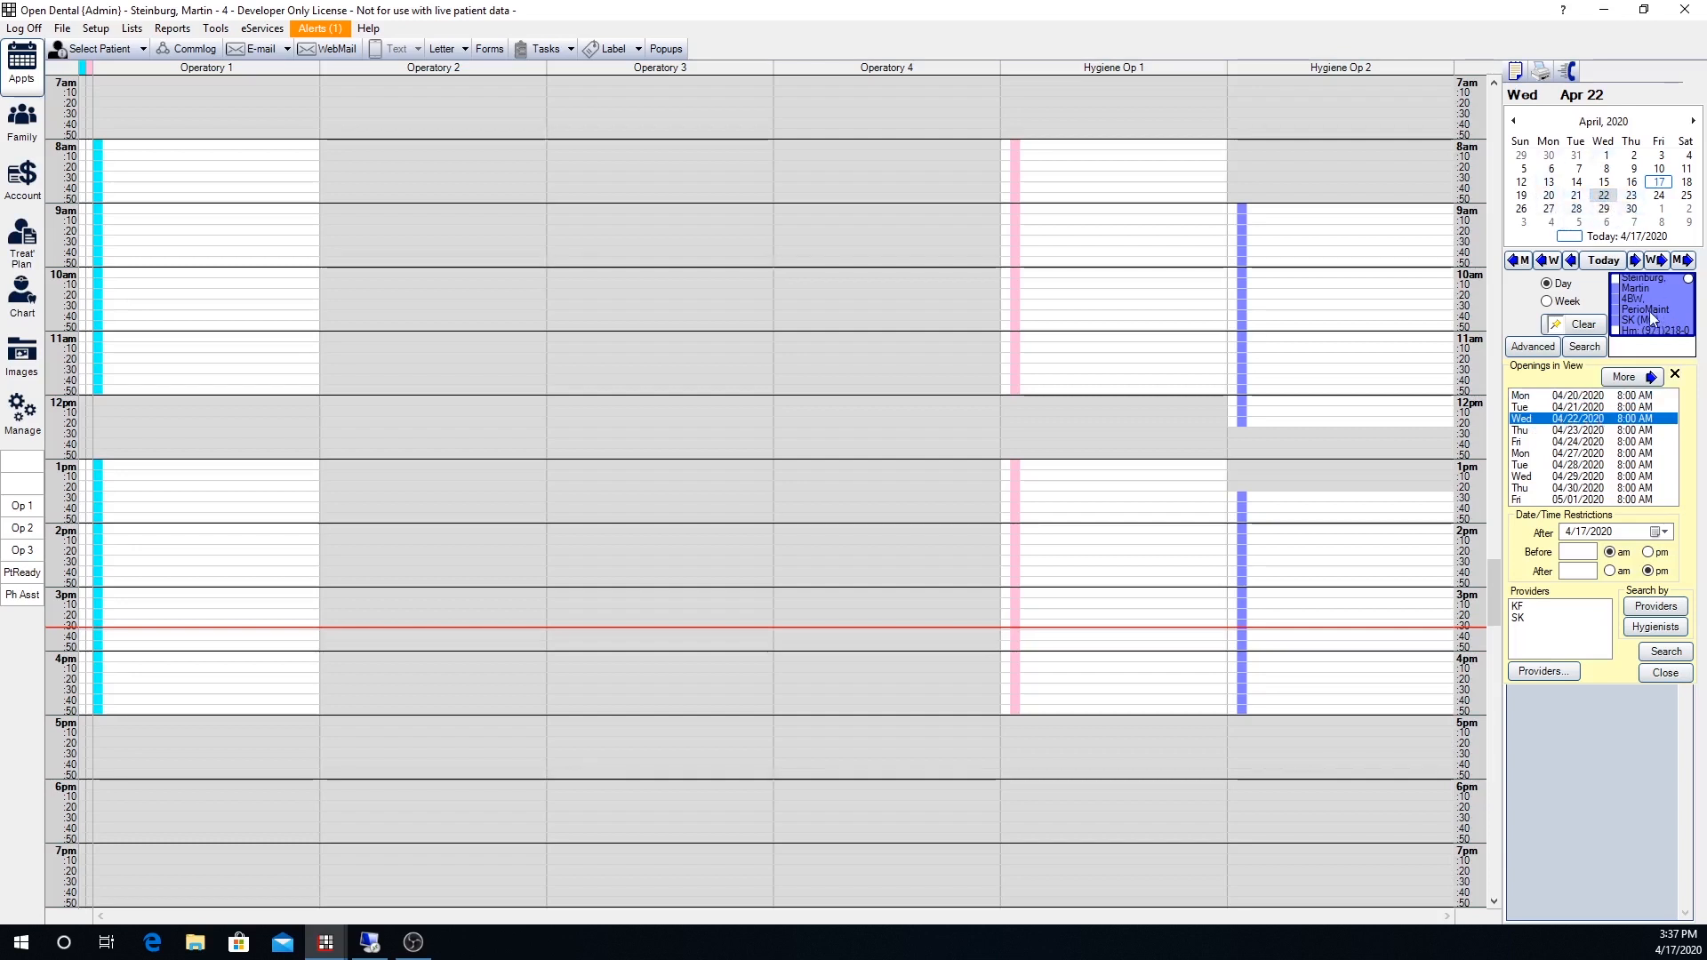
{"action": "left_click_drag", "start_coordinate": [1657, 310], "coordinate": [1279, 683]}
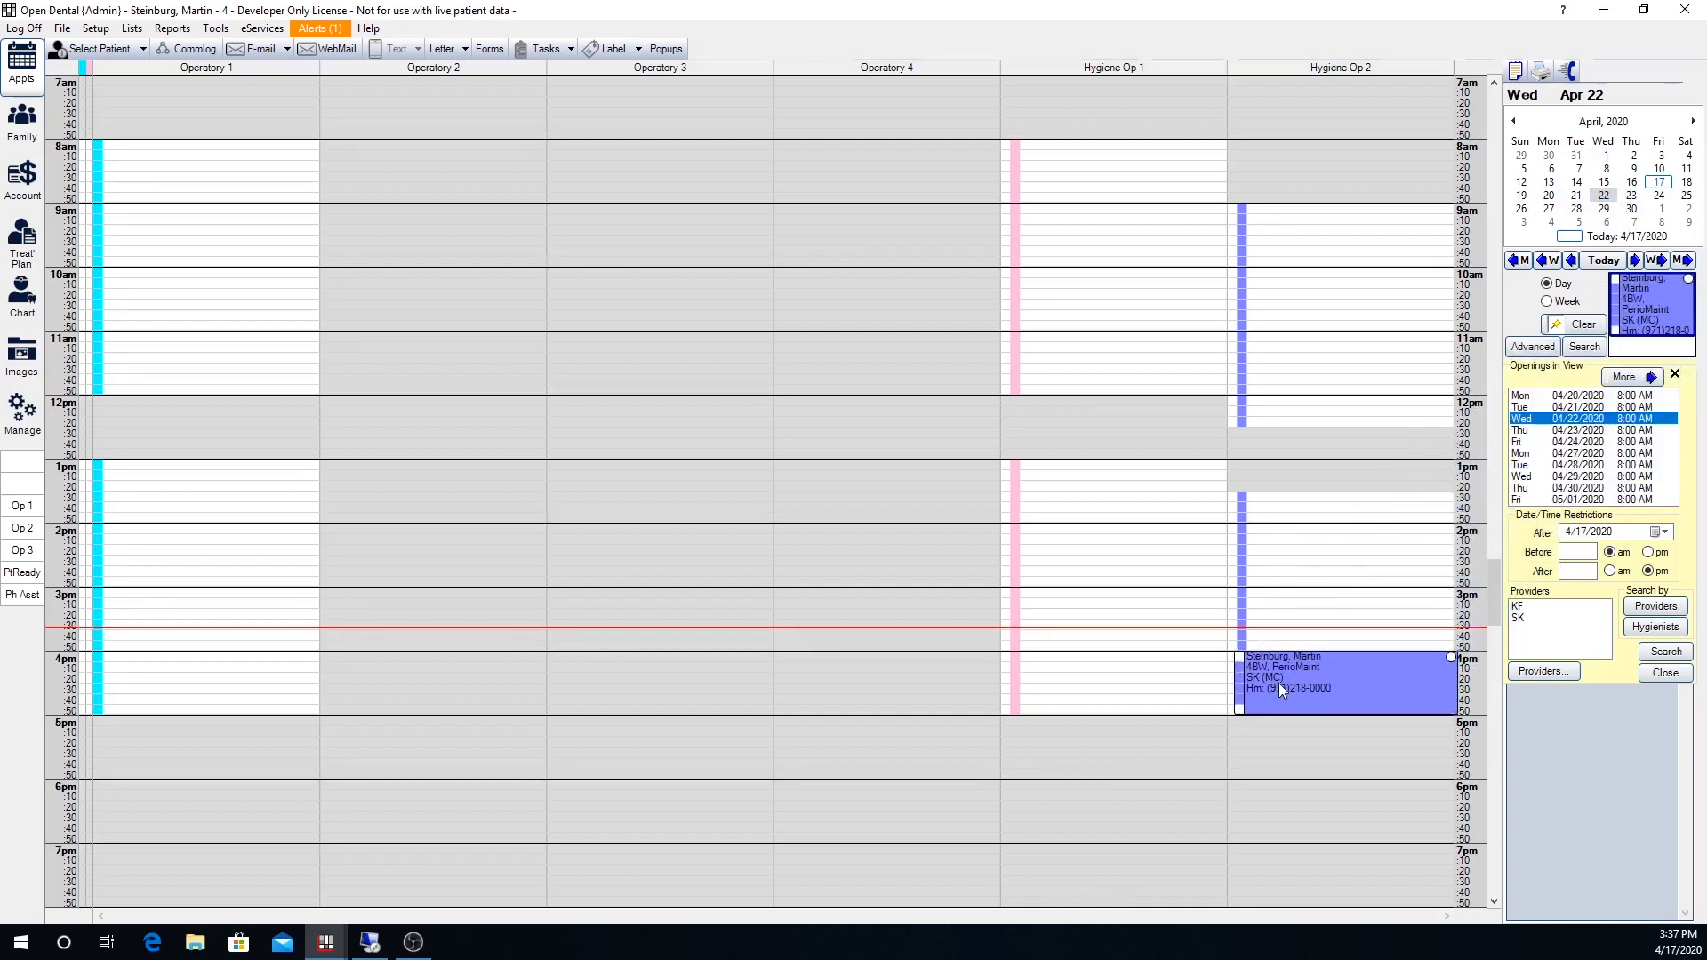
{"action": "mouse_move", "coordinate": [1278, 683]}
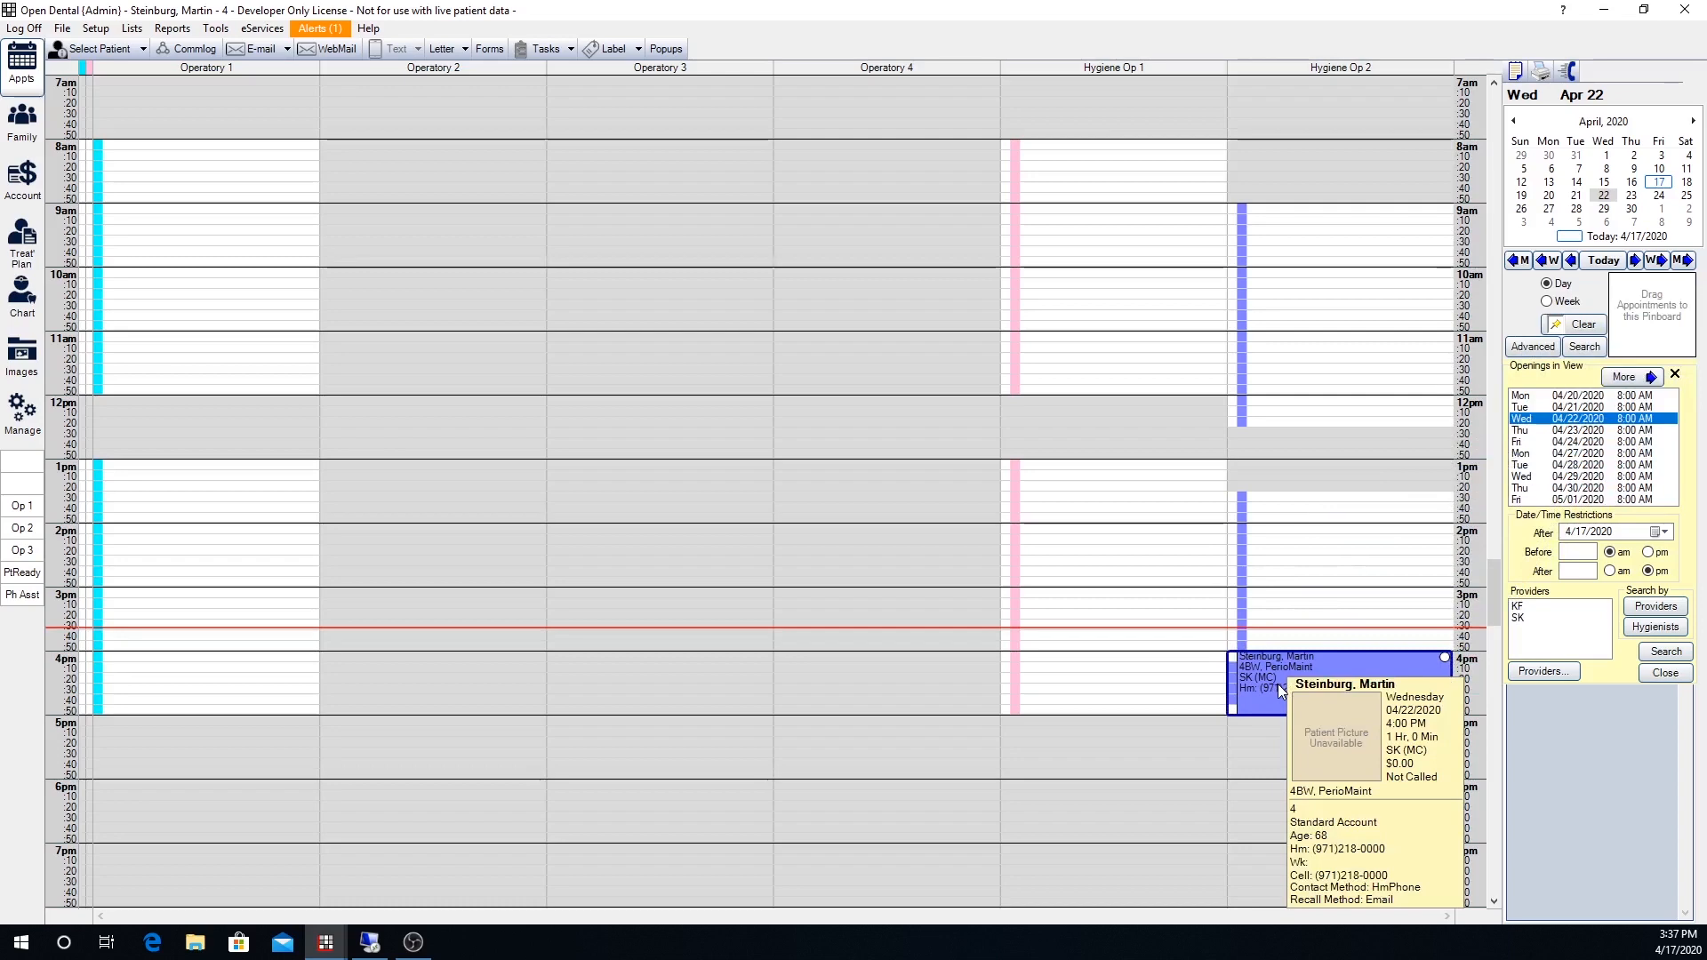
Review the procedures attached to the scheduled recall appointment, and close the openings search
{"action": "double_click", "coordinate": [1328, 669]}
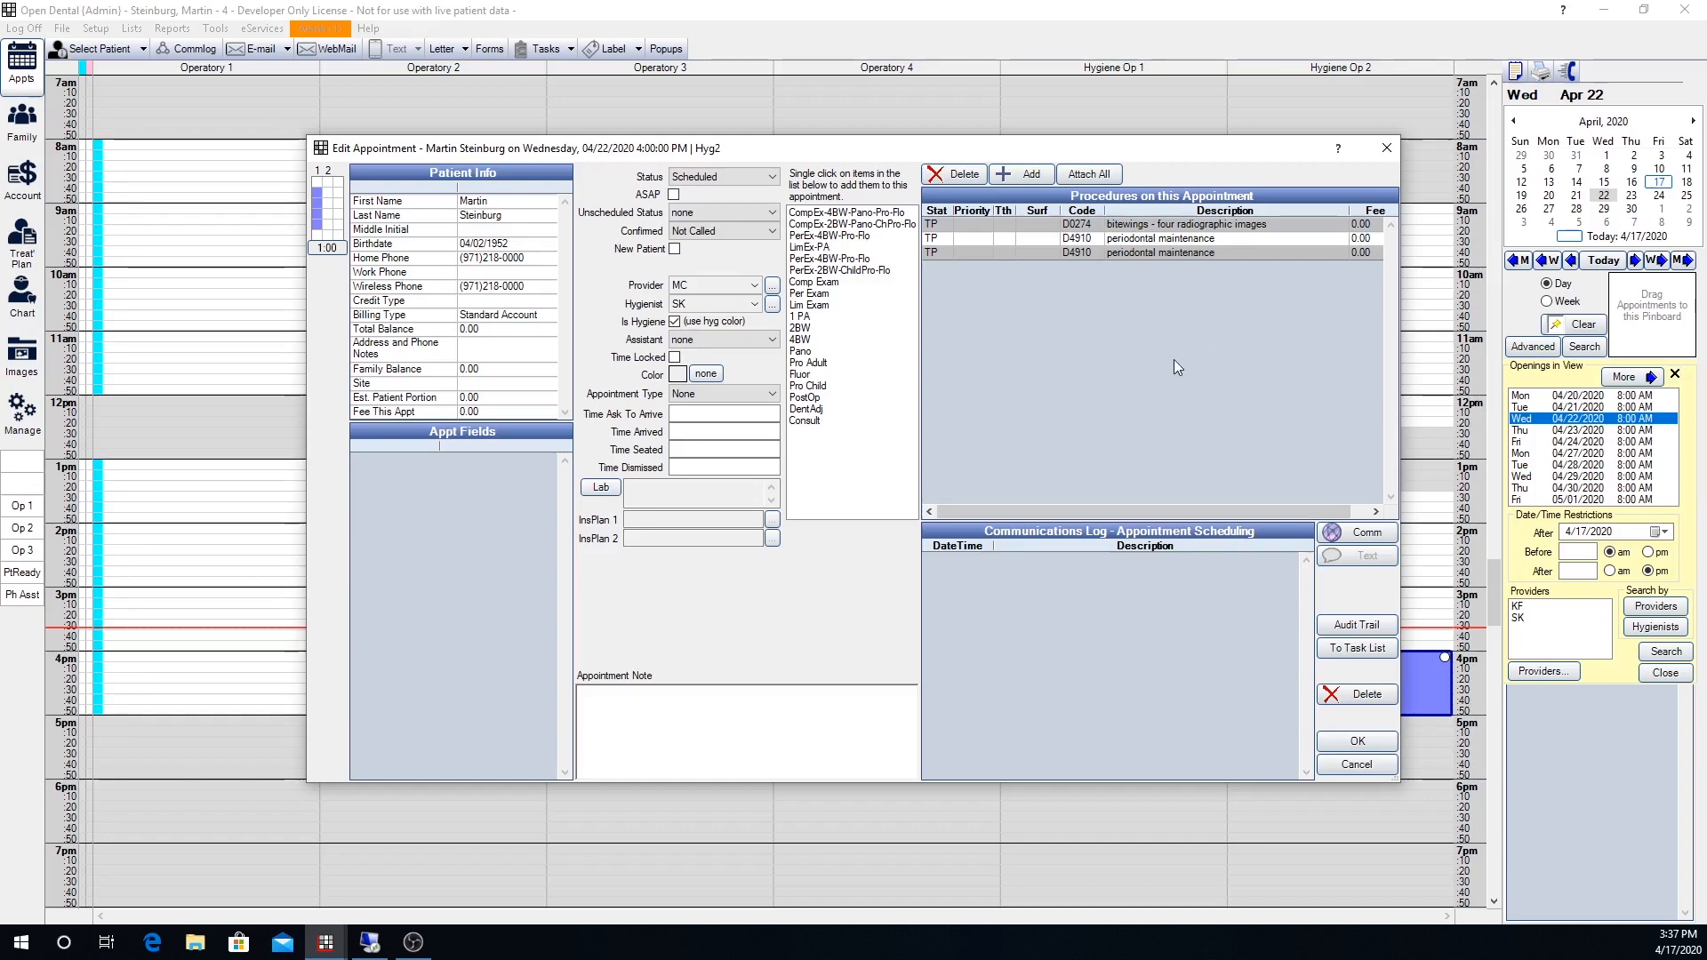
{"action": "left_click", "coordinate": [1338, 745]}
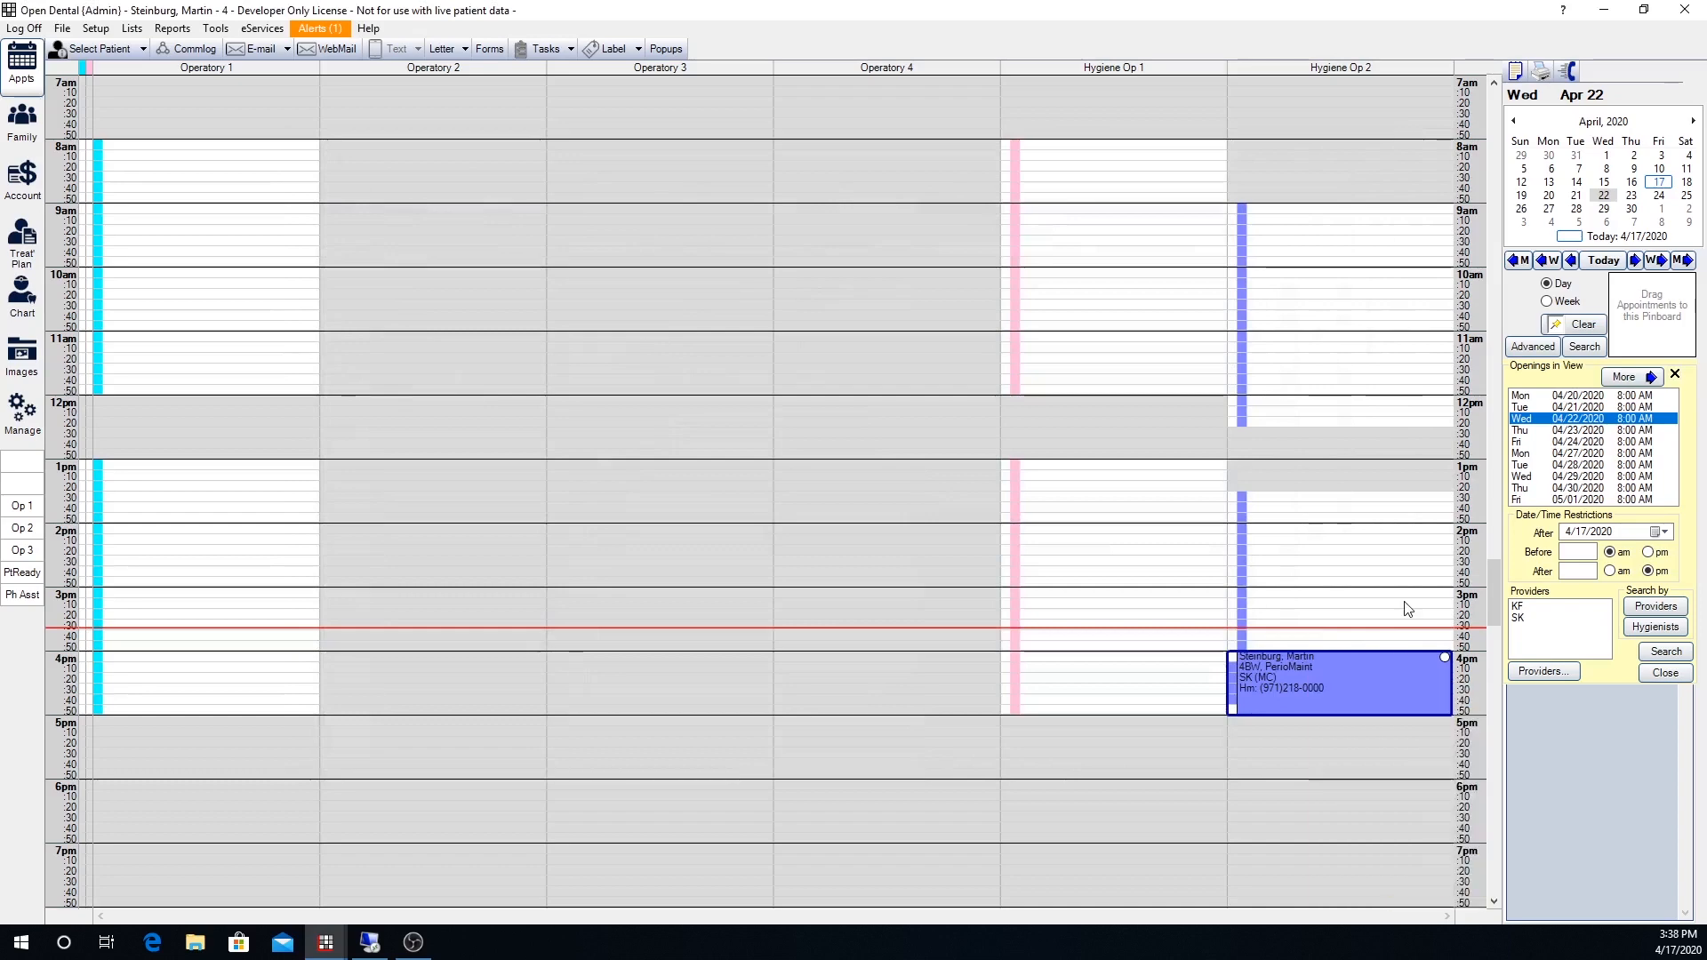
{"action": "left_click", "coordinate": [1675, 374]}
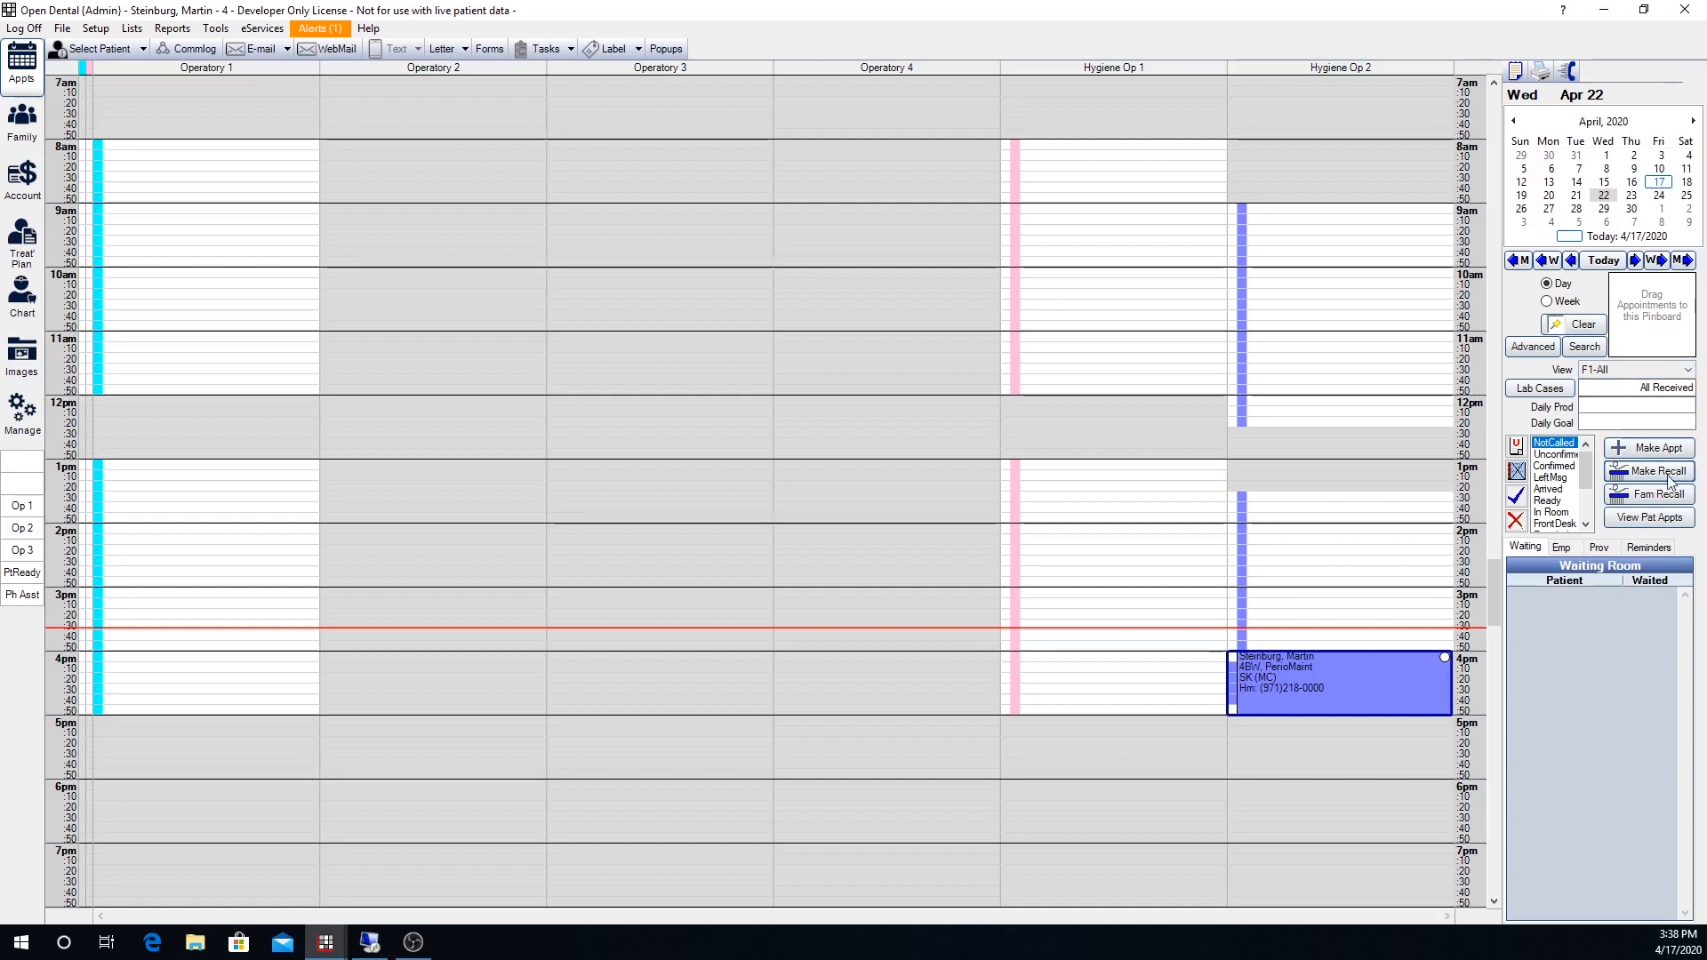
View all of the patient's appointments and try to schedule the recall again from there
{"action": "left_click", "coordinate": [1656, 519]}
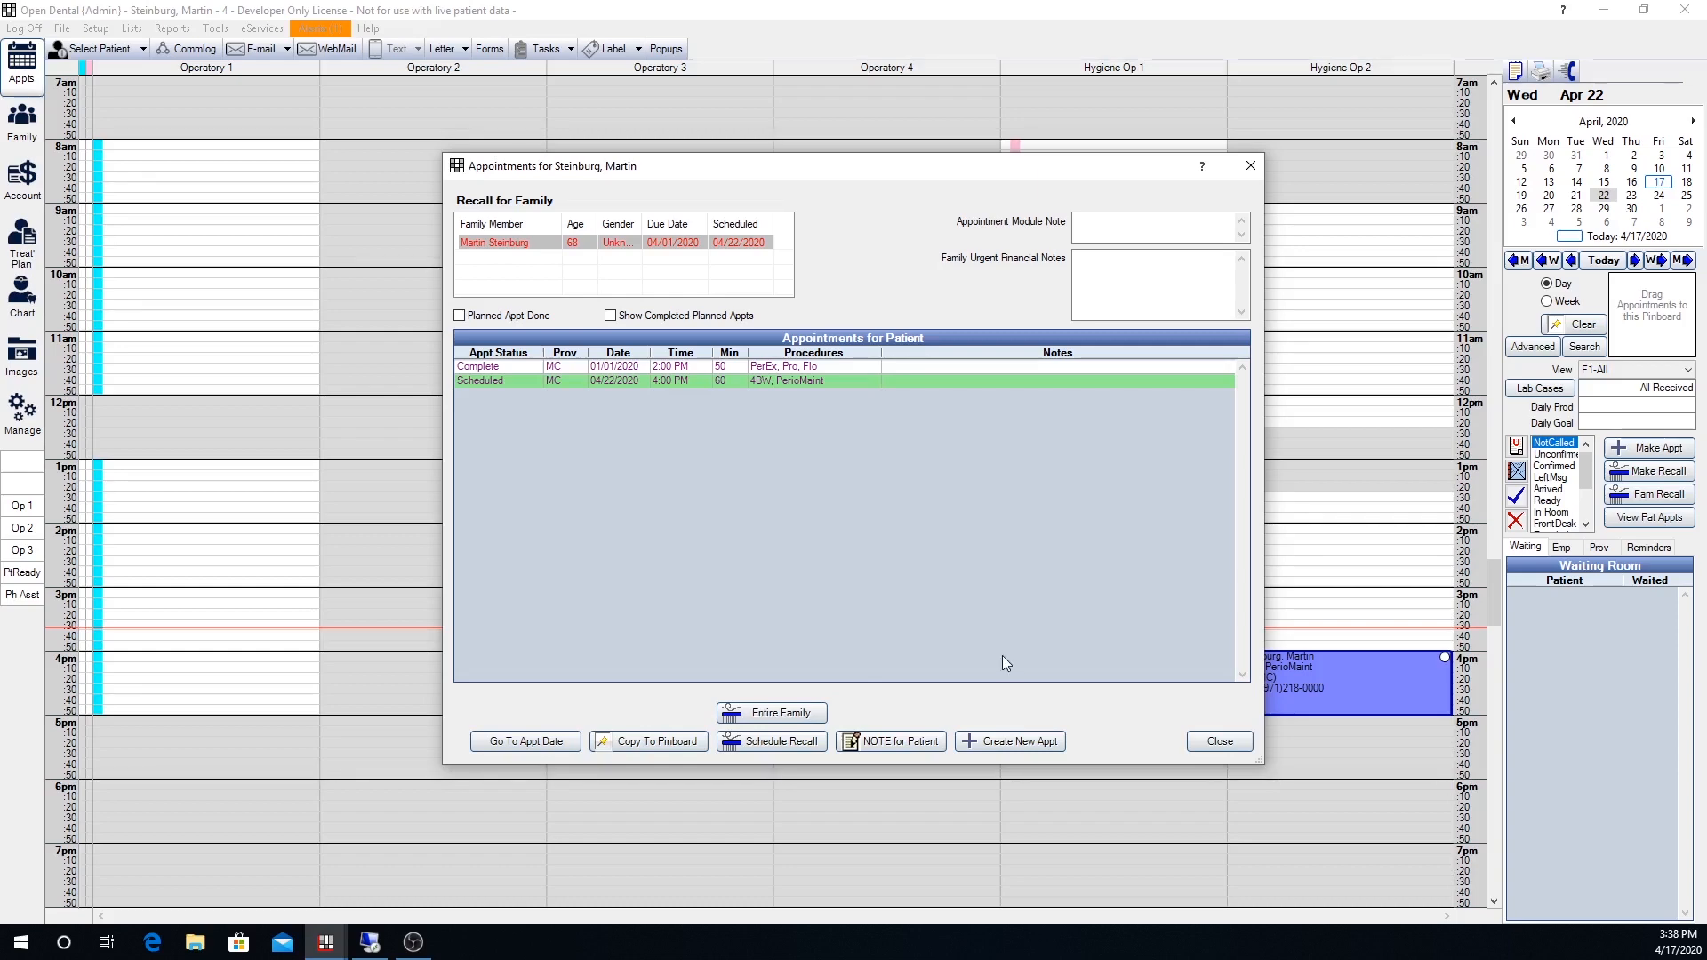
{"action": "left_click", "coordinate": [1022, 744]}
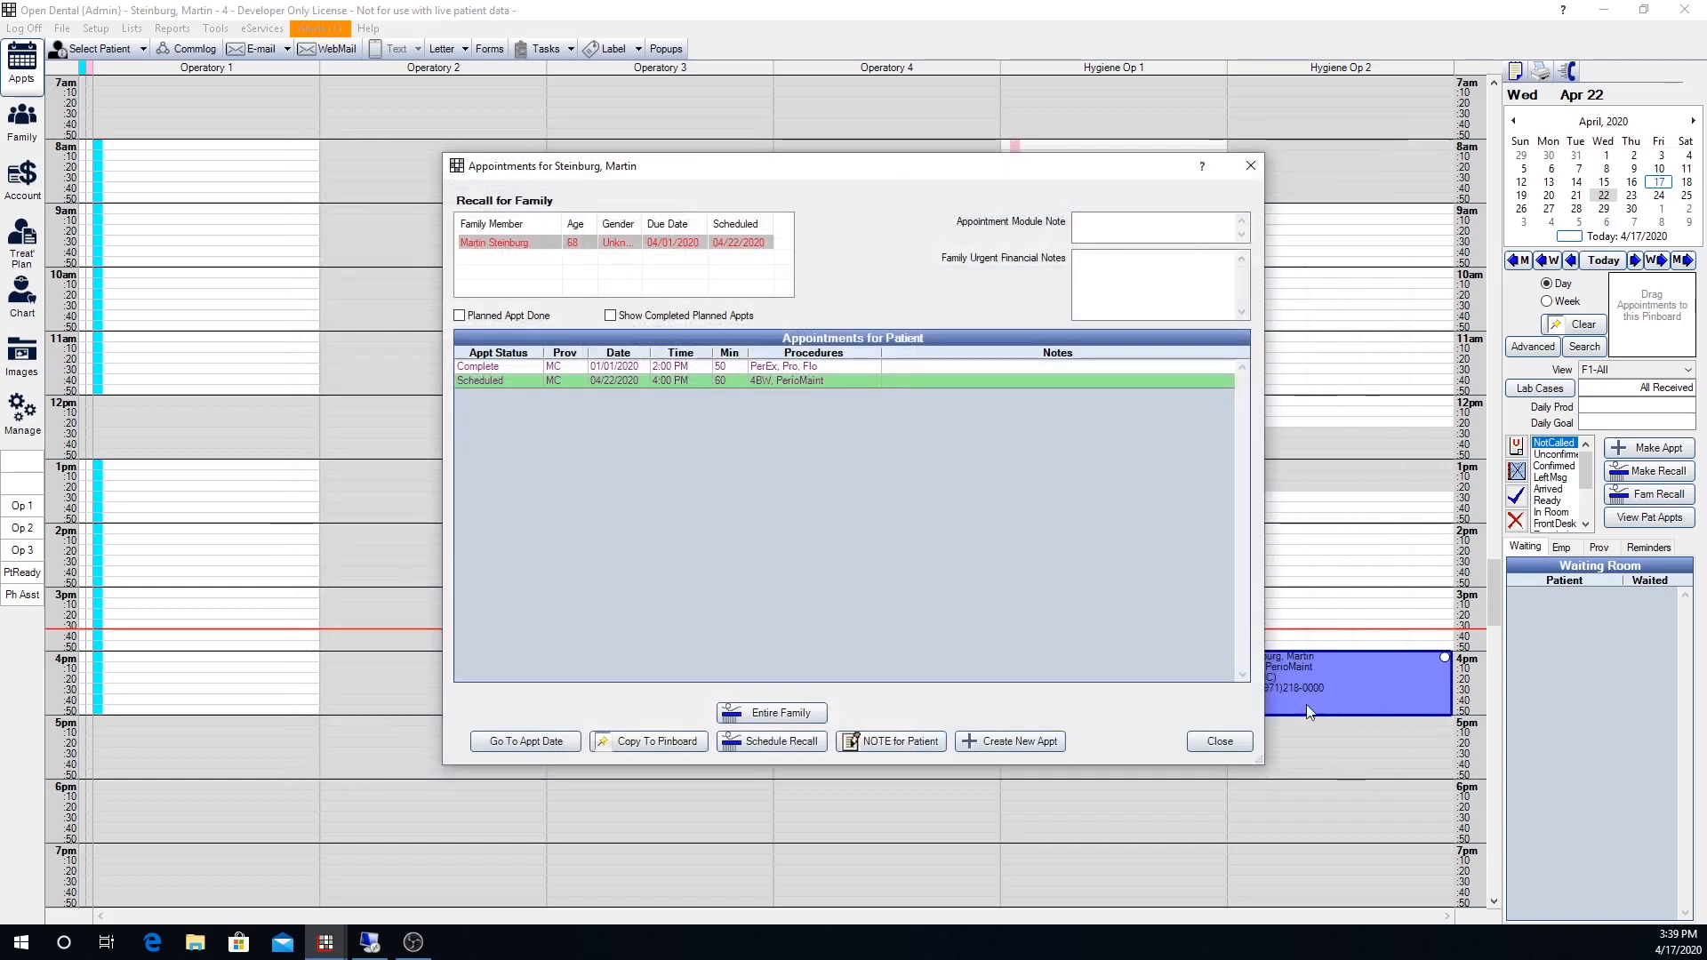
{"action": "left_click", "coordinate": [774, 743]}
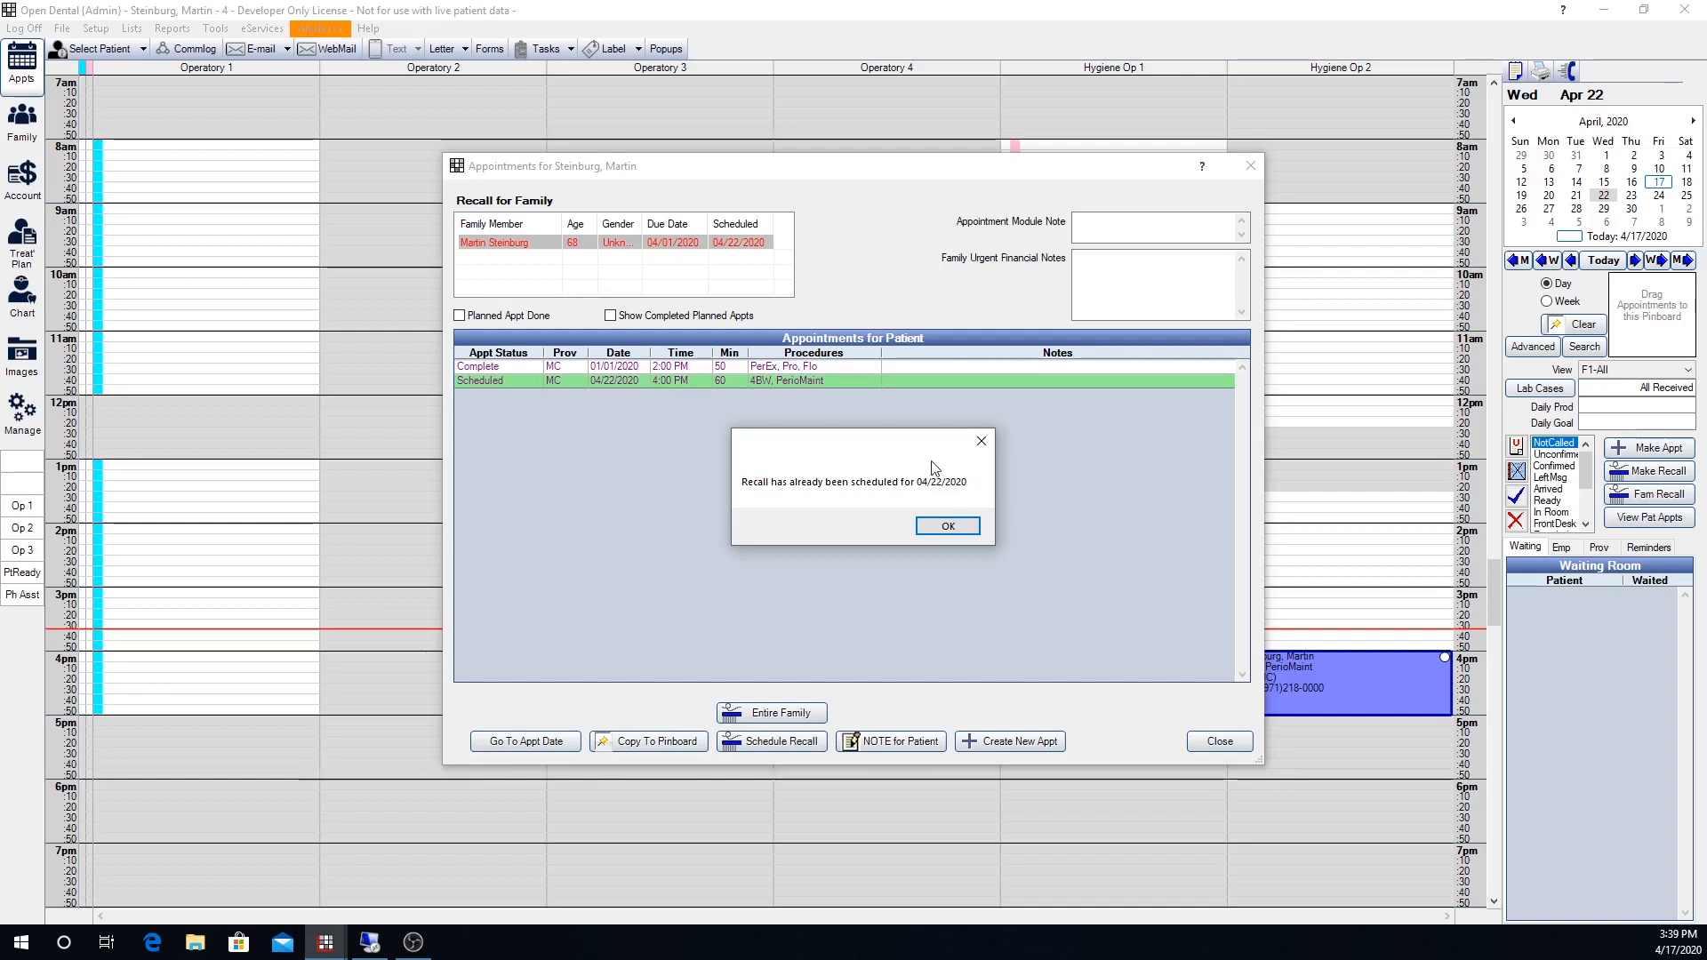
Dismiss the recall notice, close the patient's appointments list, and check the patient's recalls in the family record
{"action": "left_click", "coordinate": [957, 524]}
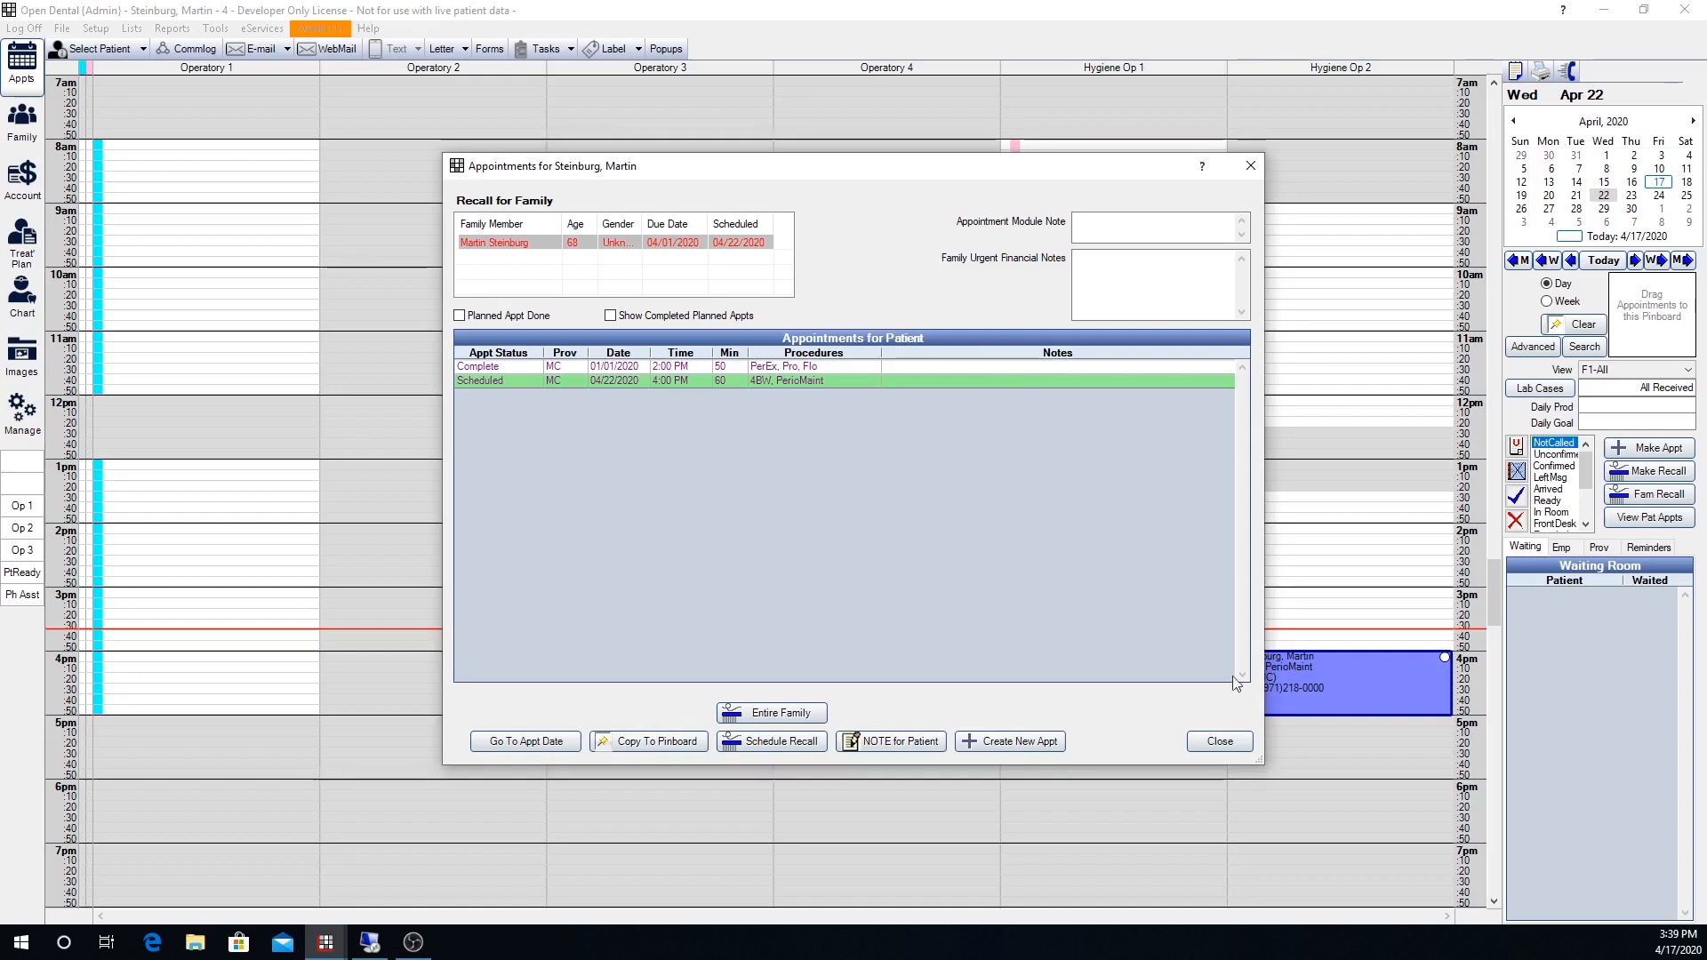
{"action": "left_click", "coordinate": [1225, 741]}
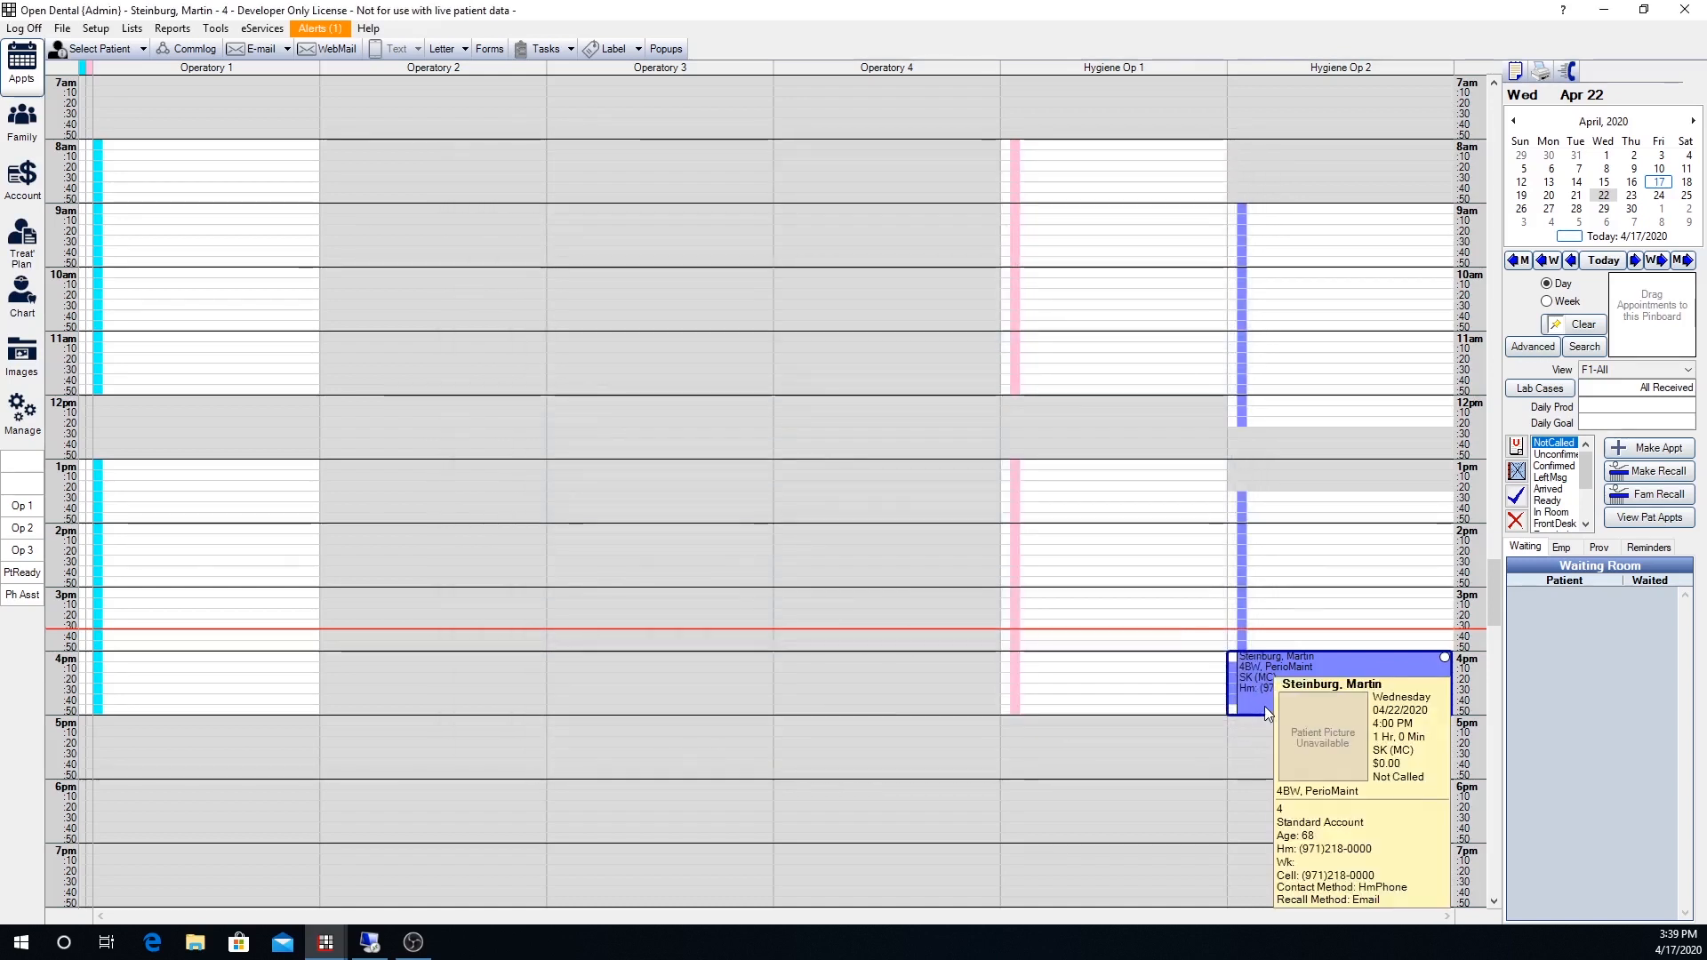
{"action": "left_click", "coordinate": [22, 125]}
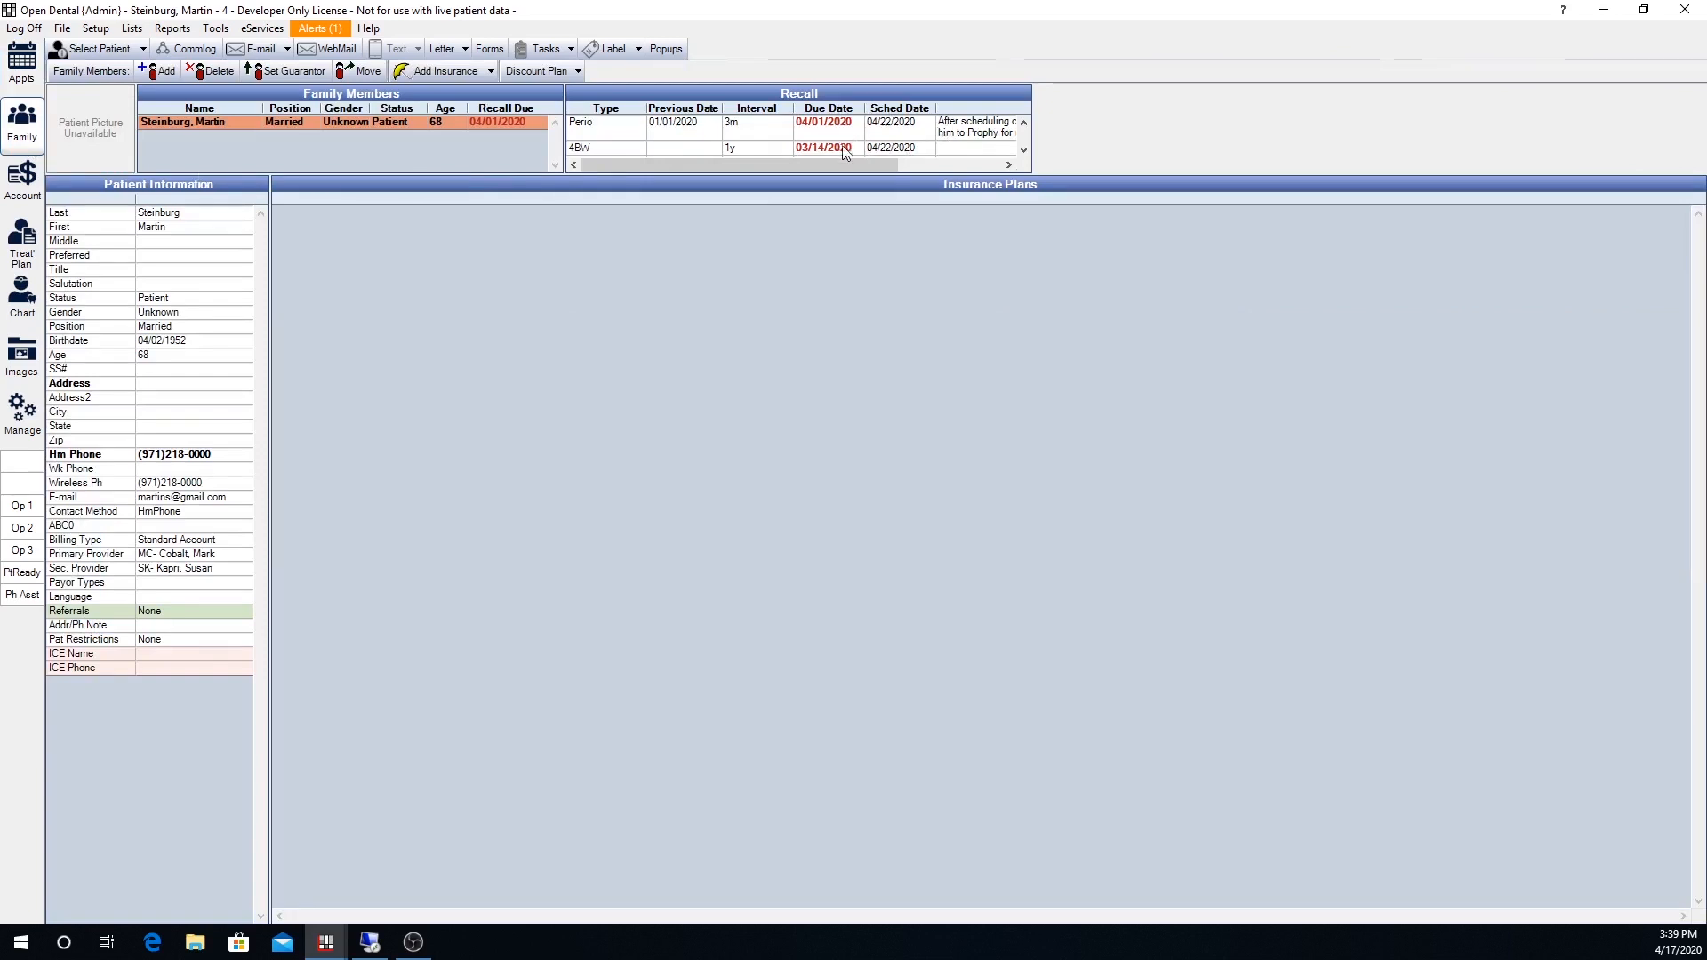
Switch to the record of the 58-year-old patient whose family also includes a 6-year-old child
{"action": "left_click", "coordinate": [143, 49]}
{"action": "left_click", "coordinate": [107, 52]}
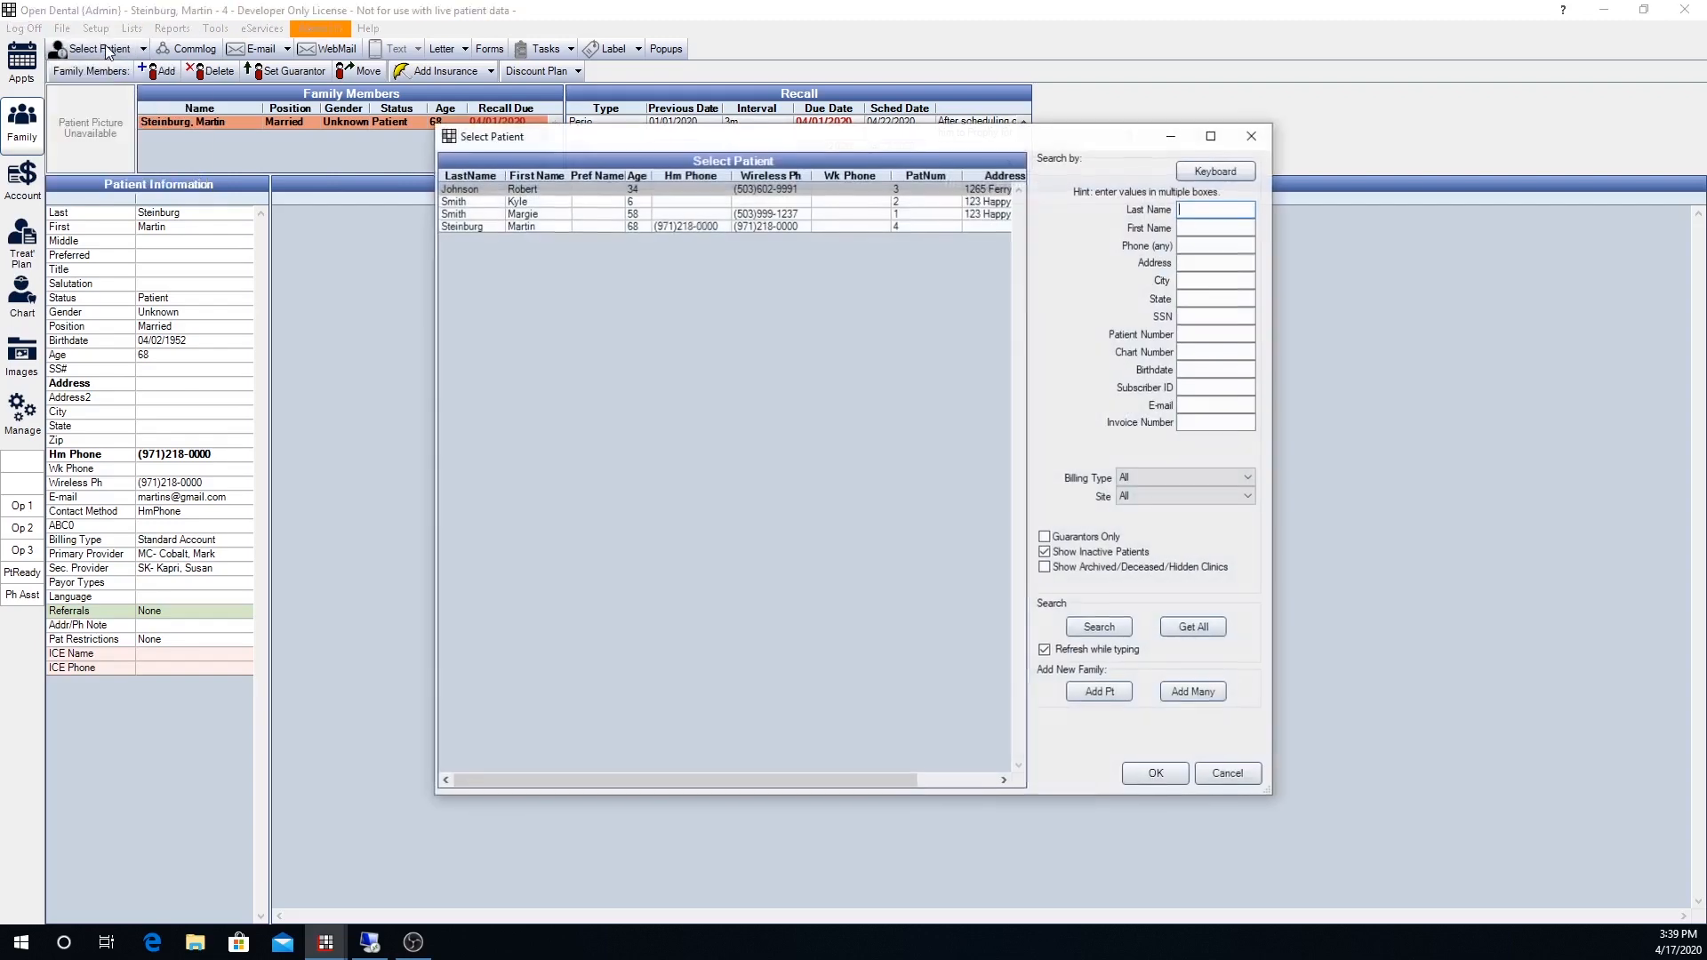
{"action": "left_click", "coordinate": [562, 214]}
{"action": "double_click", "coordinate": [562, 213]}
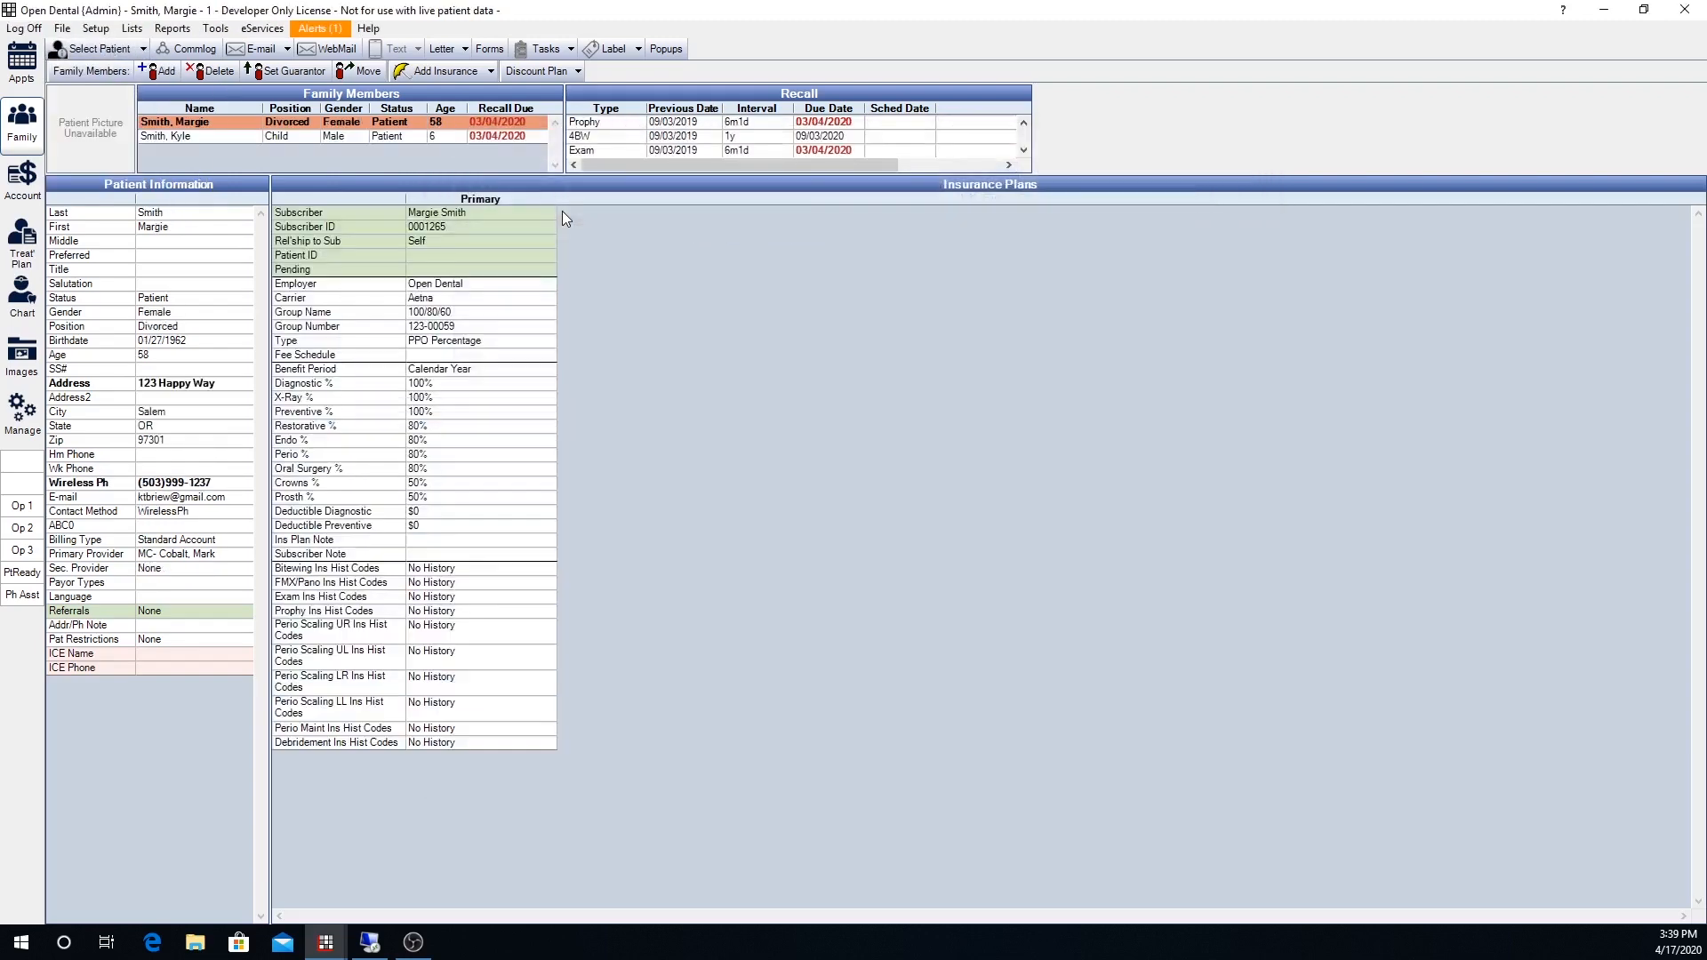
Compare the recall types and due dates of the parent and the child in this family
{"action": "left_click", "coordinate": [520, 135]}
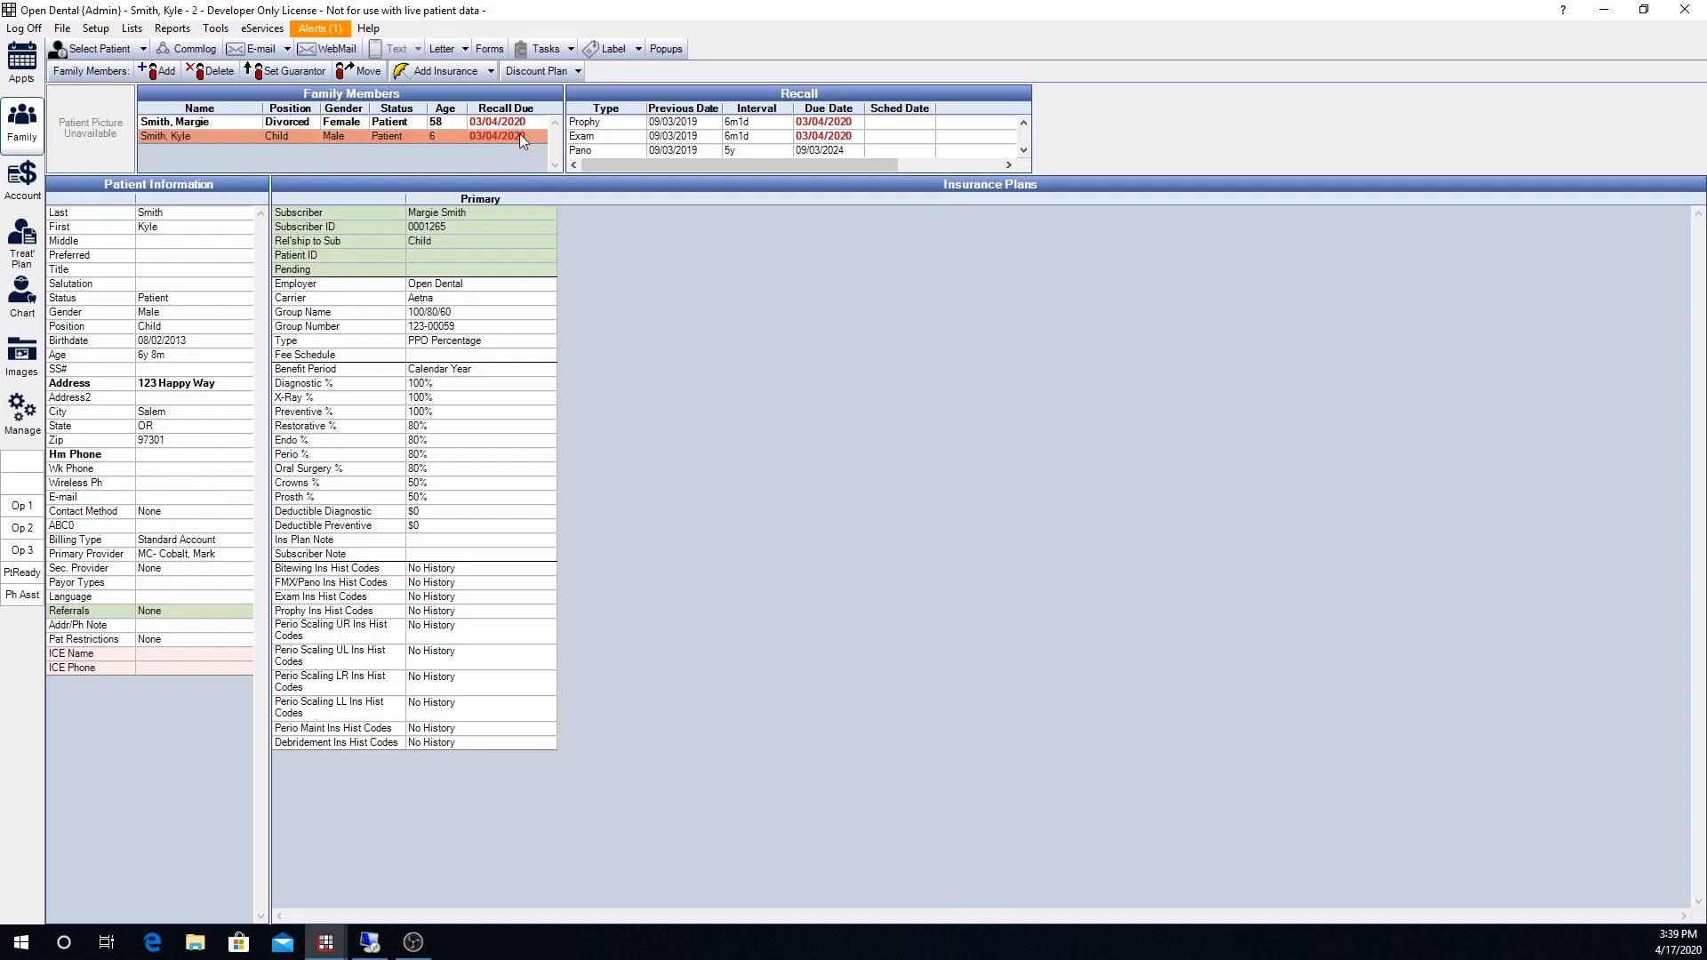
{"action": "left_click", "coordinate": [515, 122]}
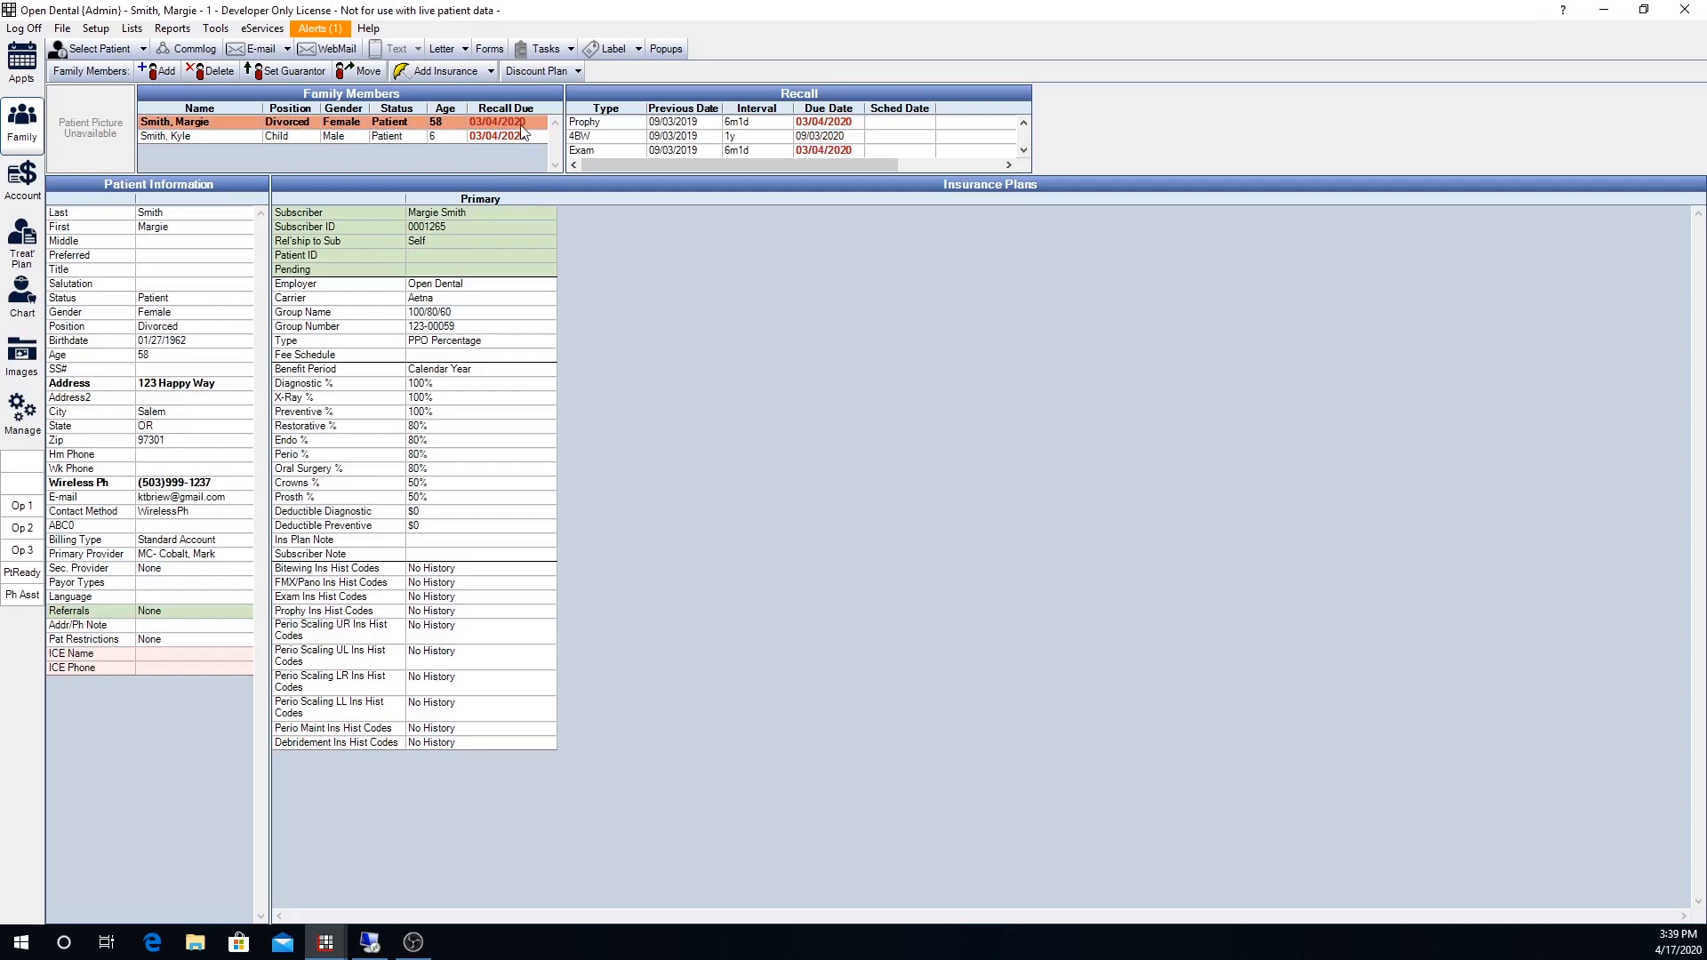
{"action": "left_click", "coordinate": [526, 137]}
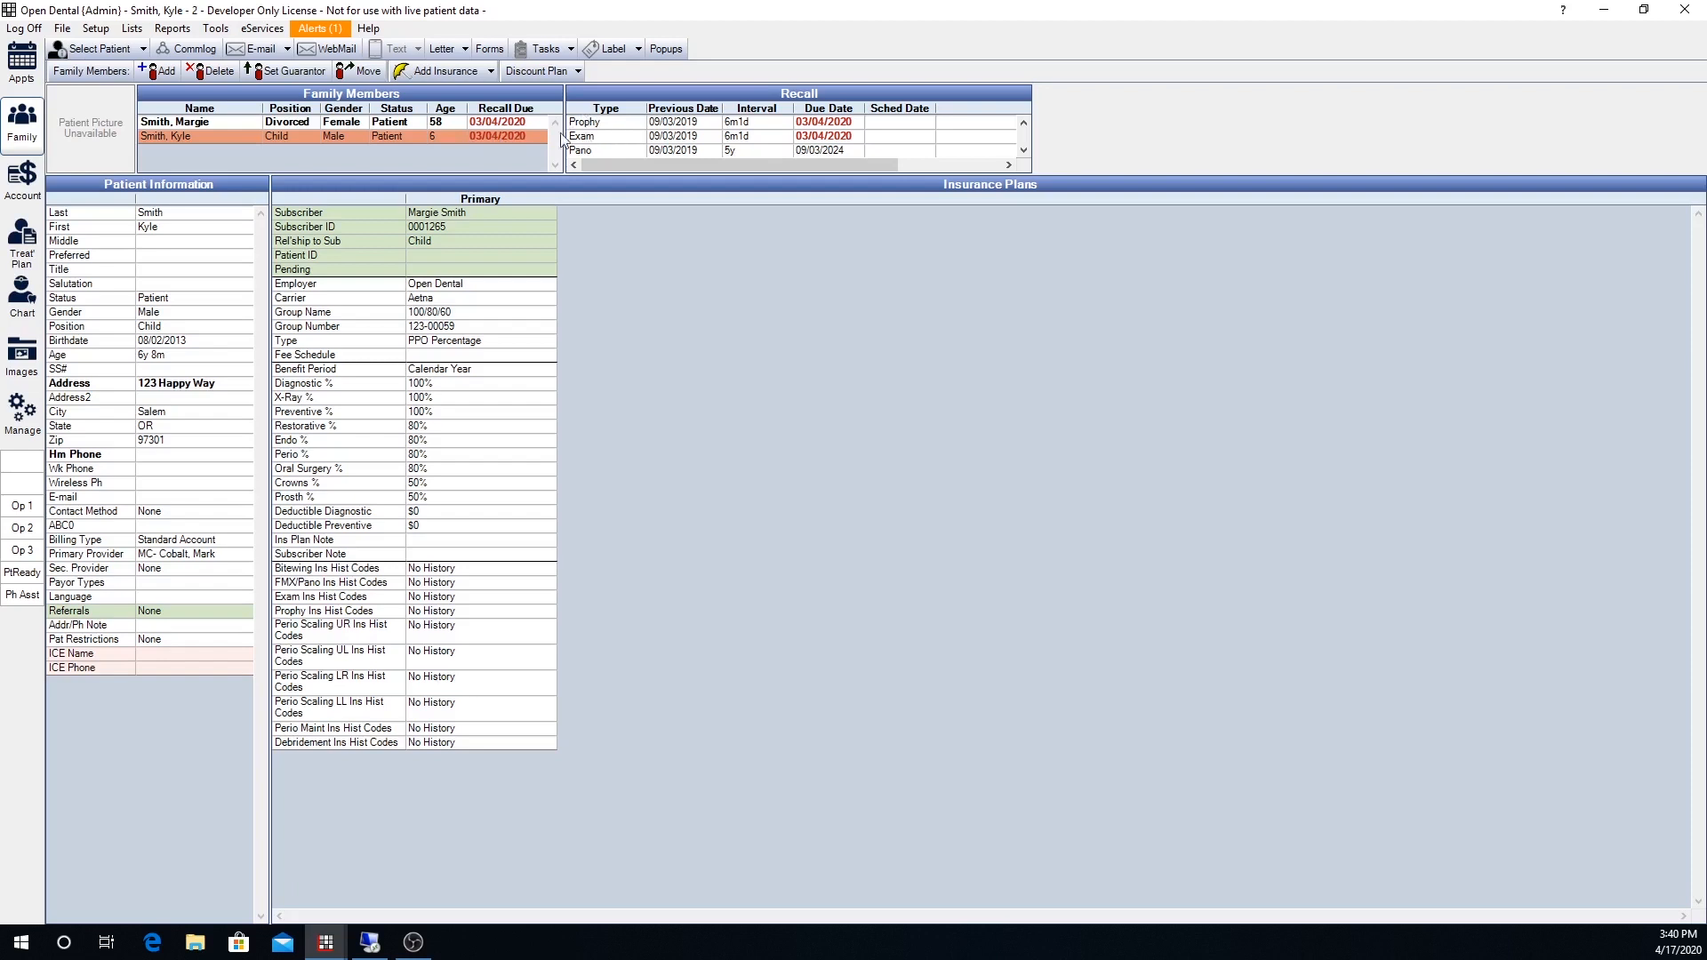
{"action": "left_click", "coordinate": [488, 127]}
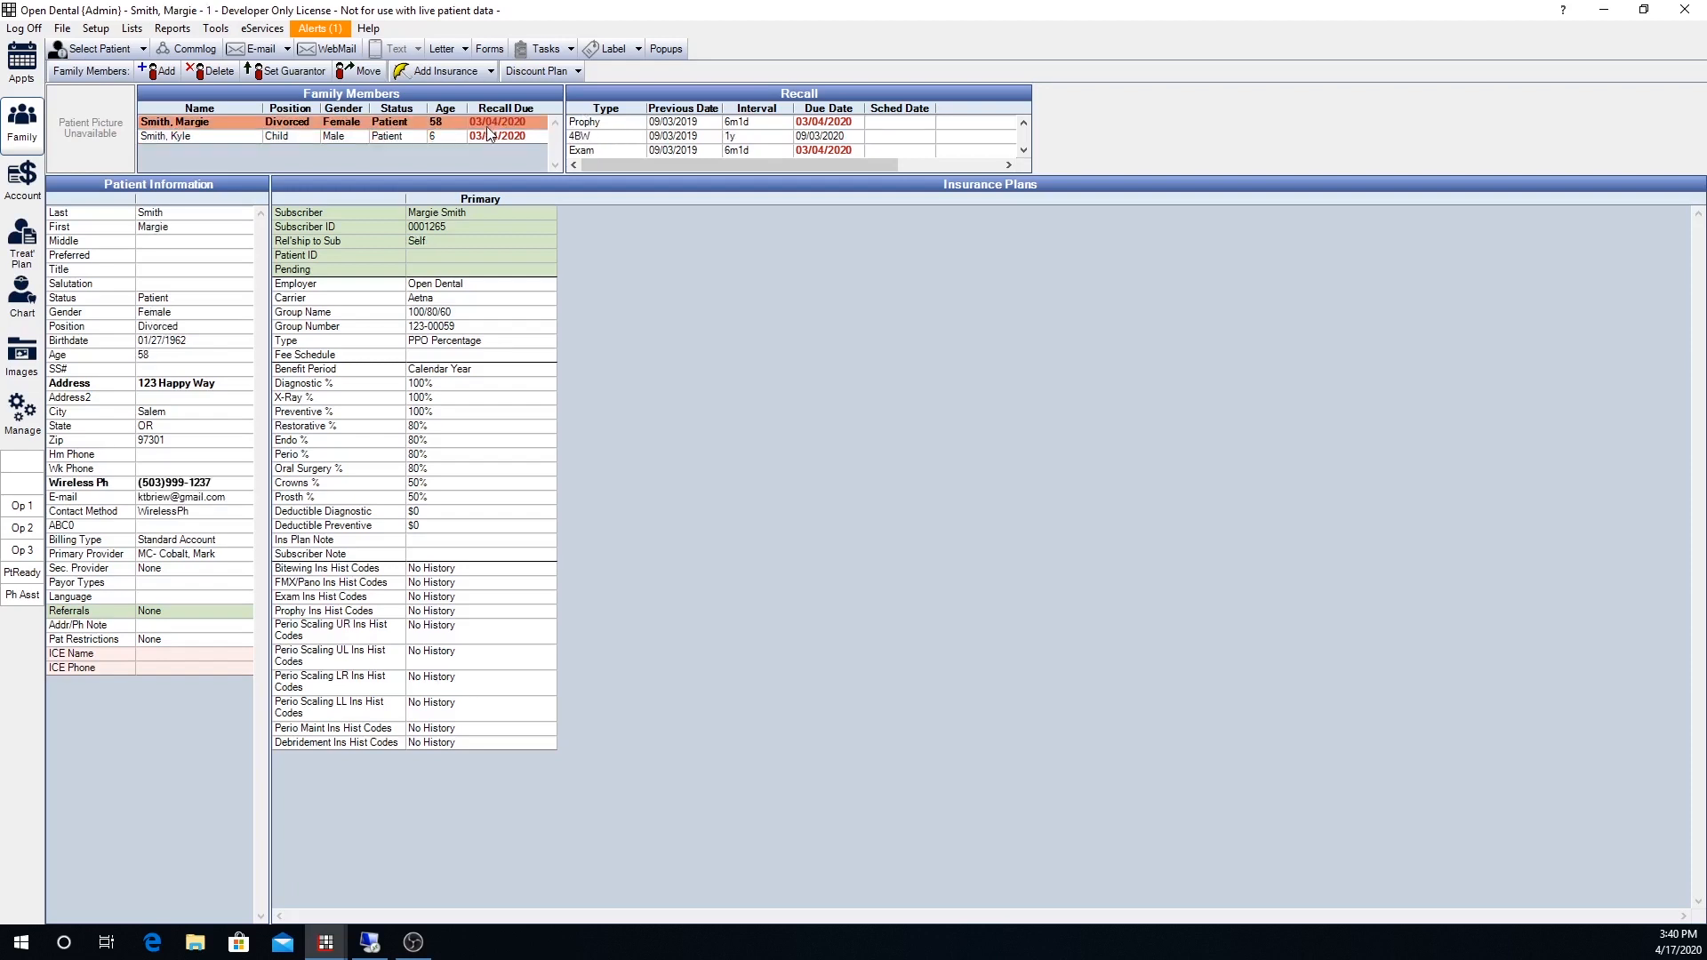
Set the child's secondary provider to SK in the patient information and save it
{"action": "left_click", "coordinate": [227, 137]}
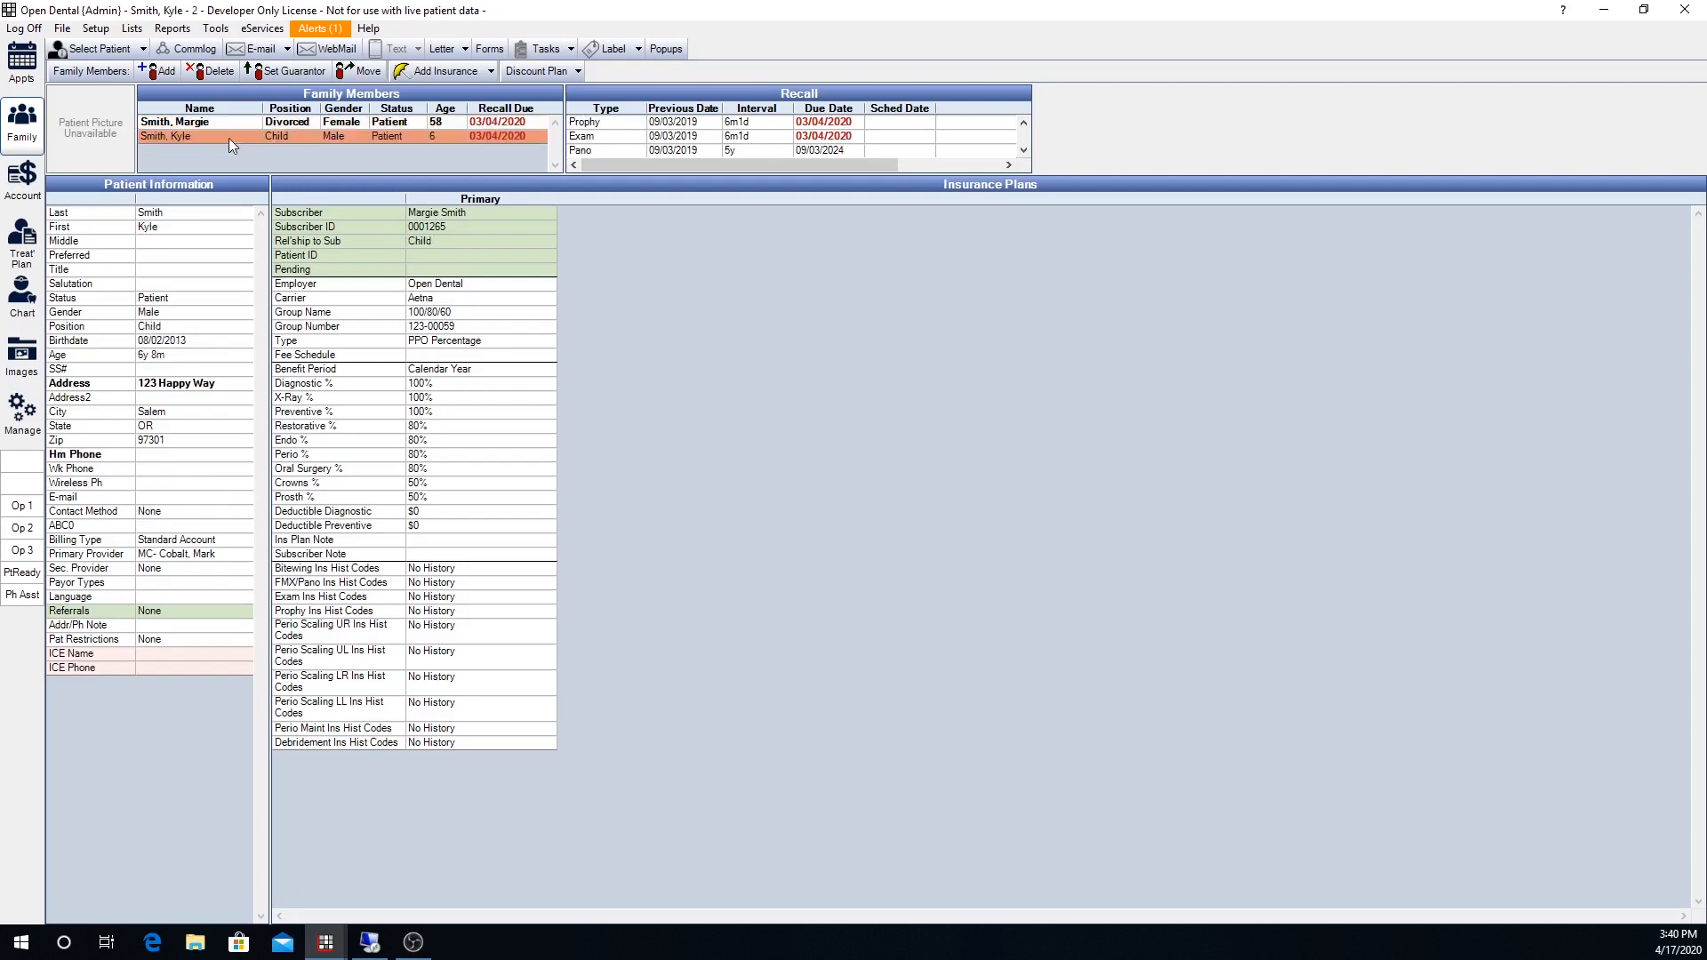
{"action": "double_click", "coordinate": [180, 444]}
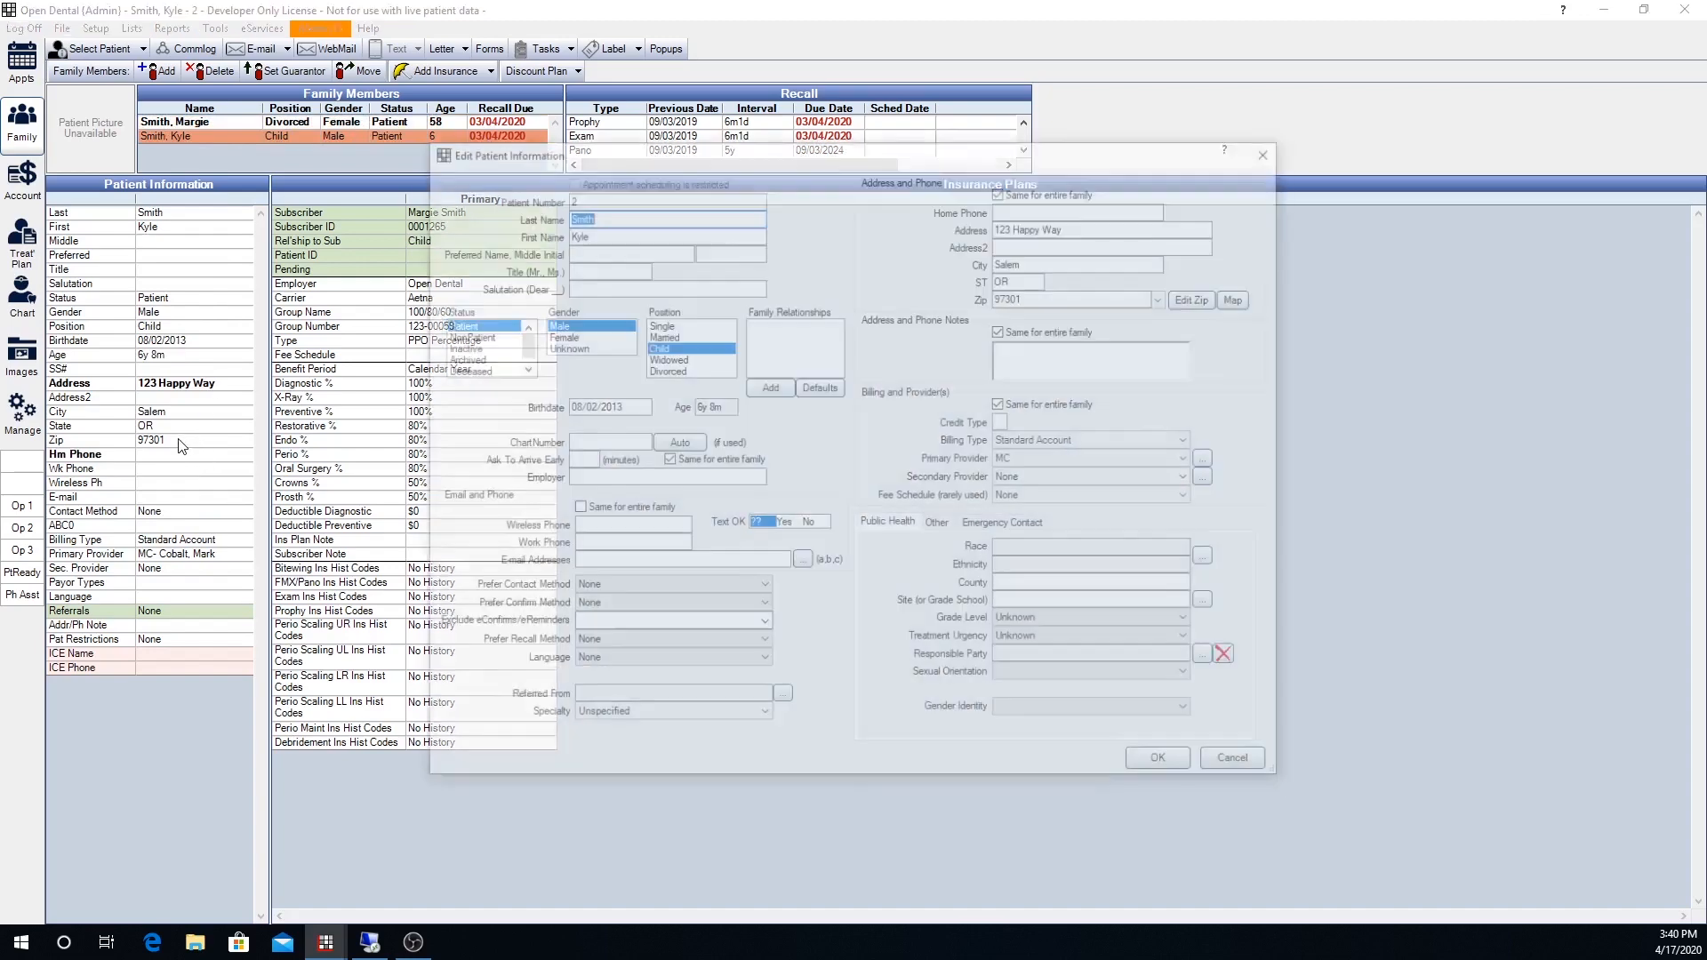
{"action": "left_click", "coordinate": [1032, 478]}
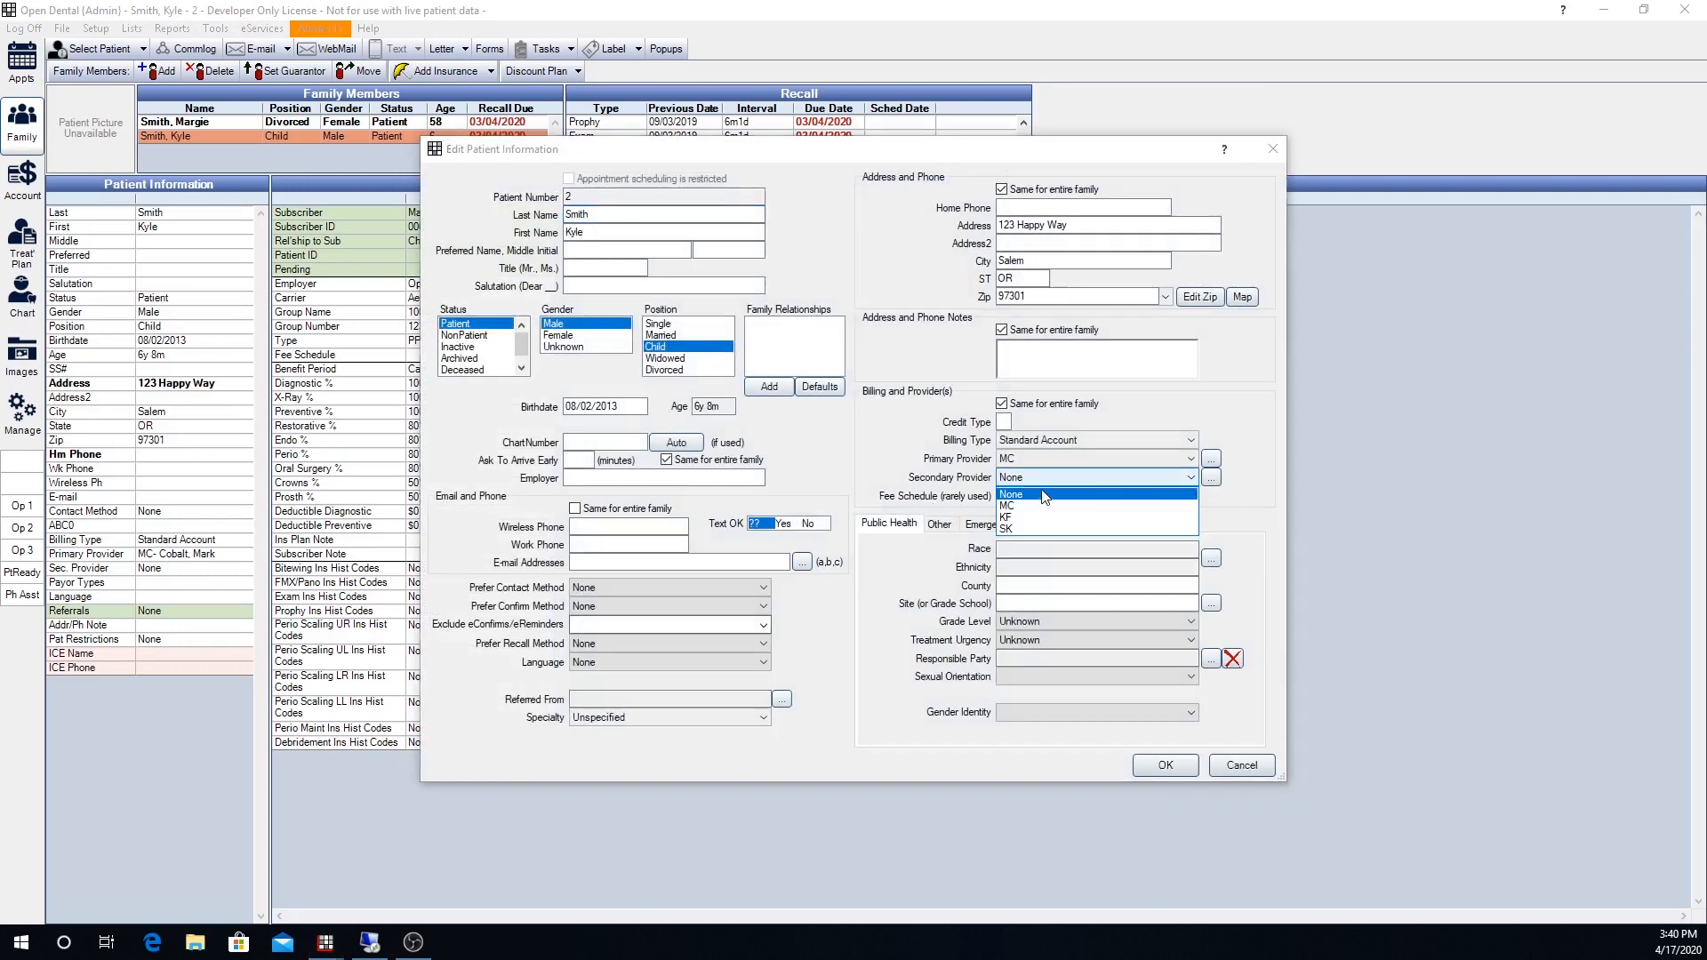
{"action": "left_click", "coordinate": [1027, 529]}
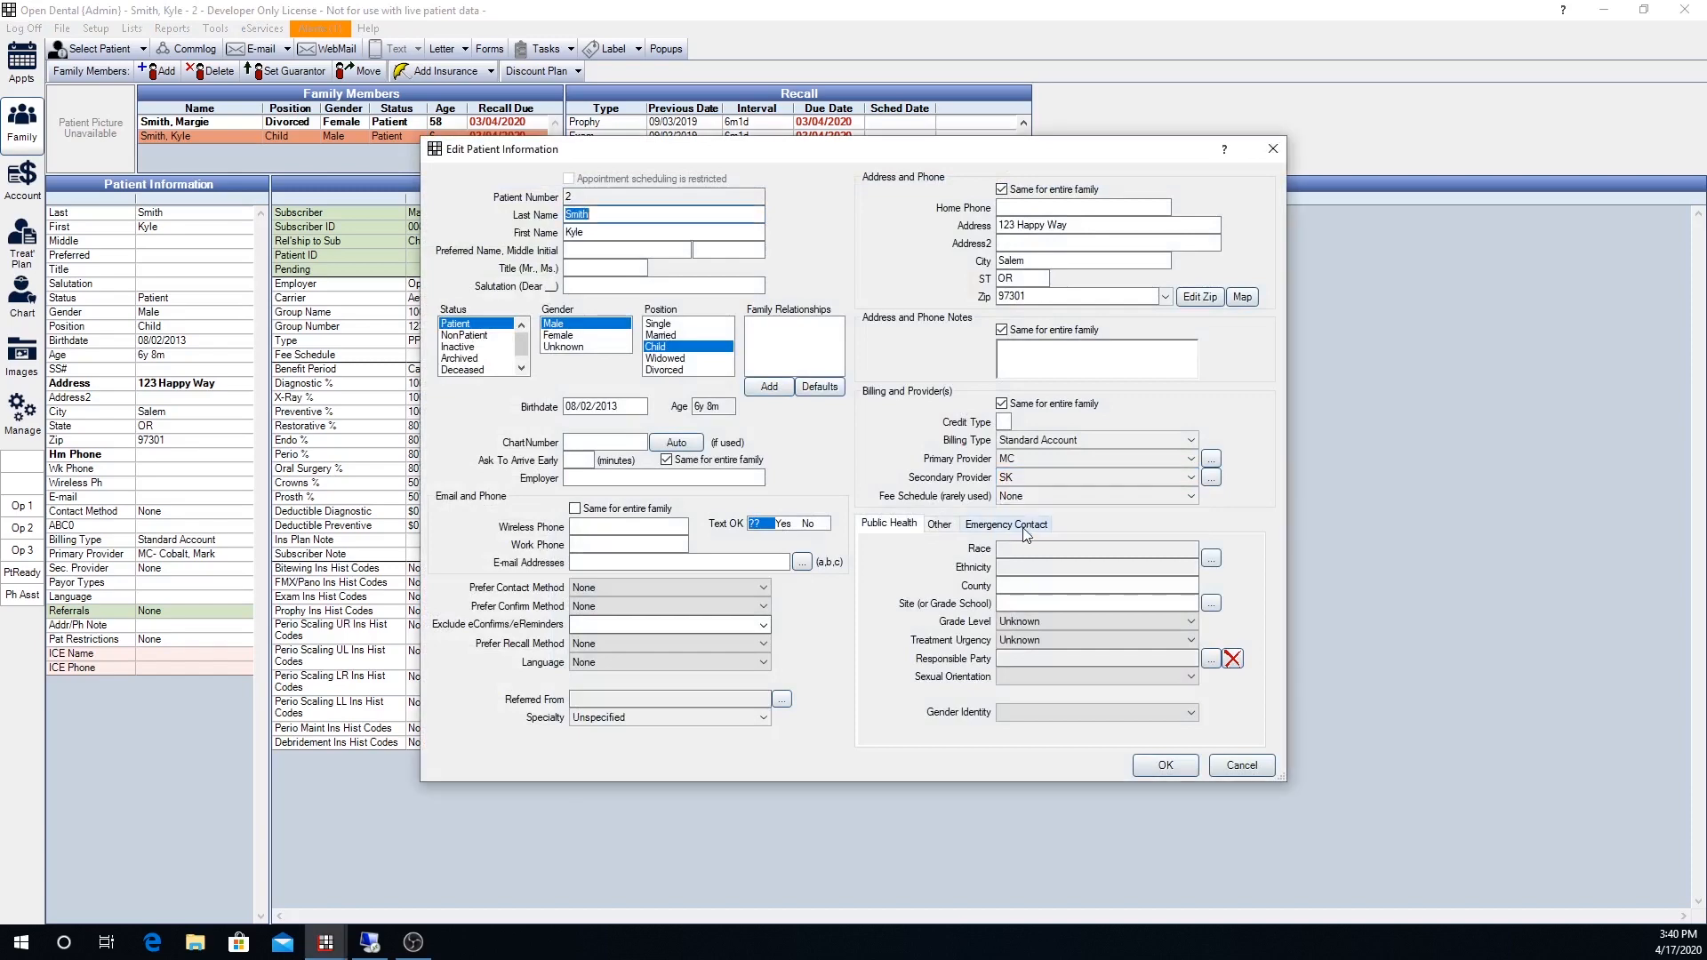
{"action": "left_click", "coordinate": [1165, 770]}
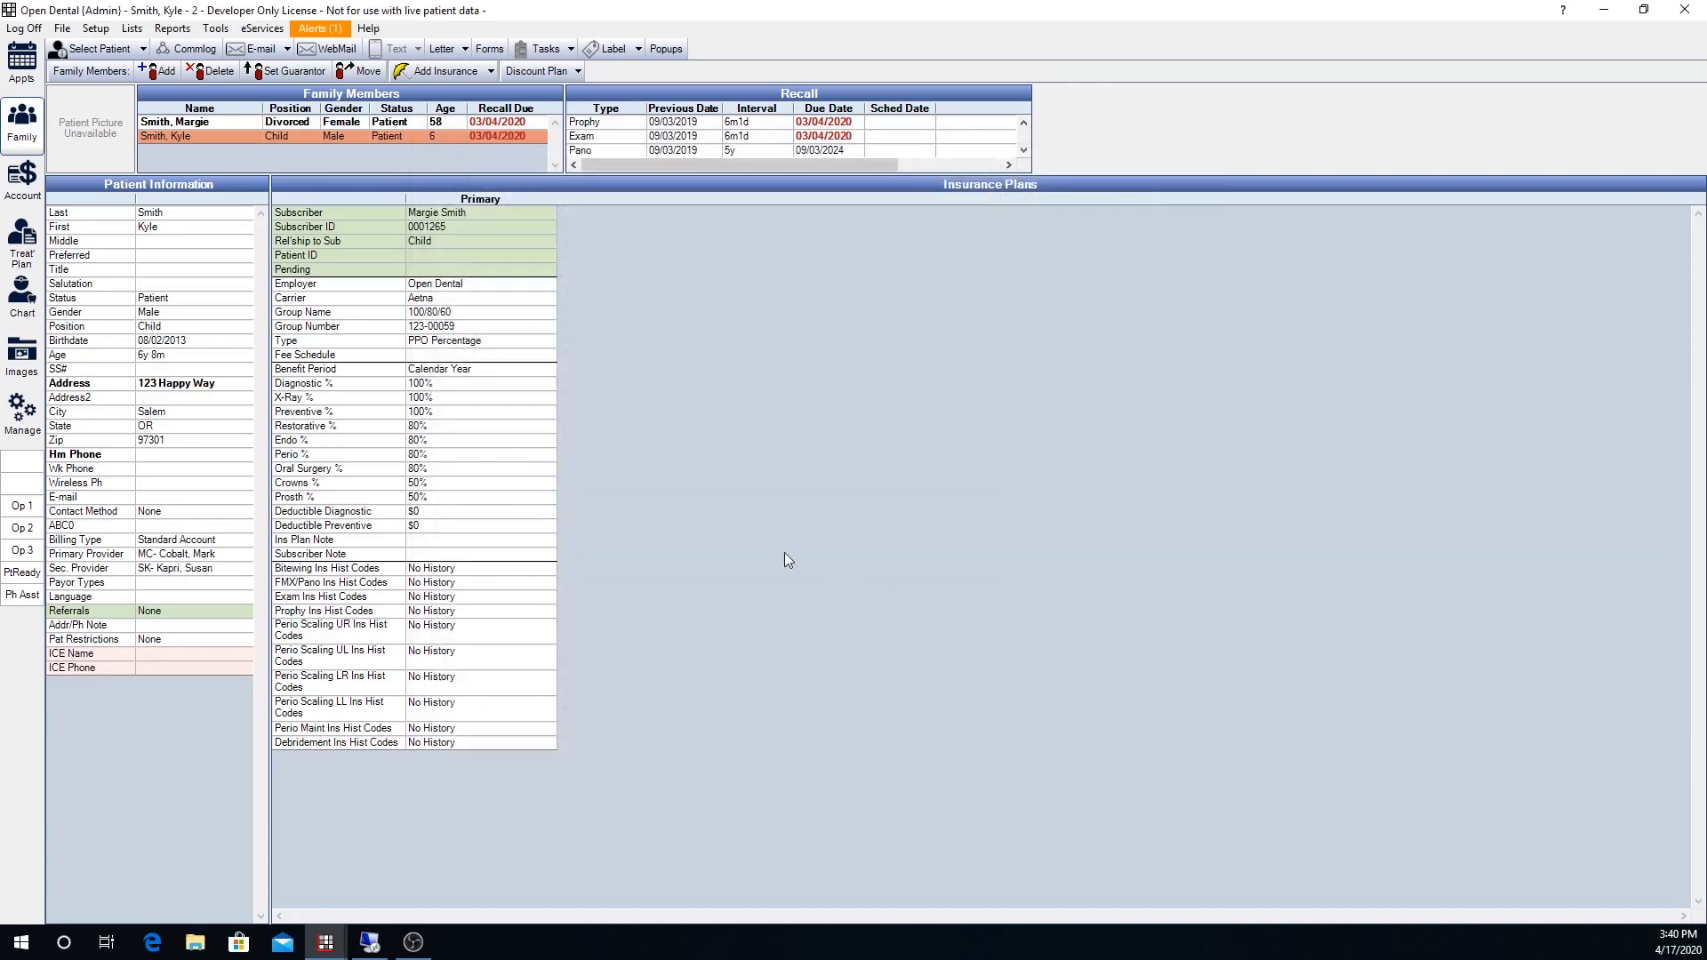
Make recall appointments for the whole family and schedule the child's for Monday 04/20/2020 at 4:10 PM in Hygiene Op 2
{"action": "left_click", "coordinate": [19, 81]}
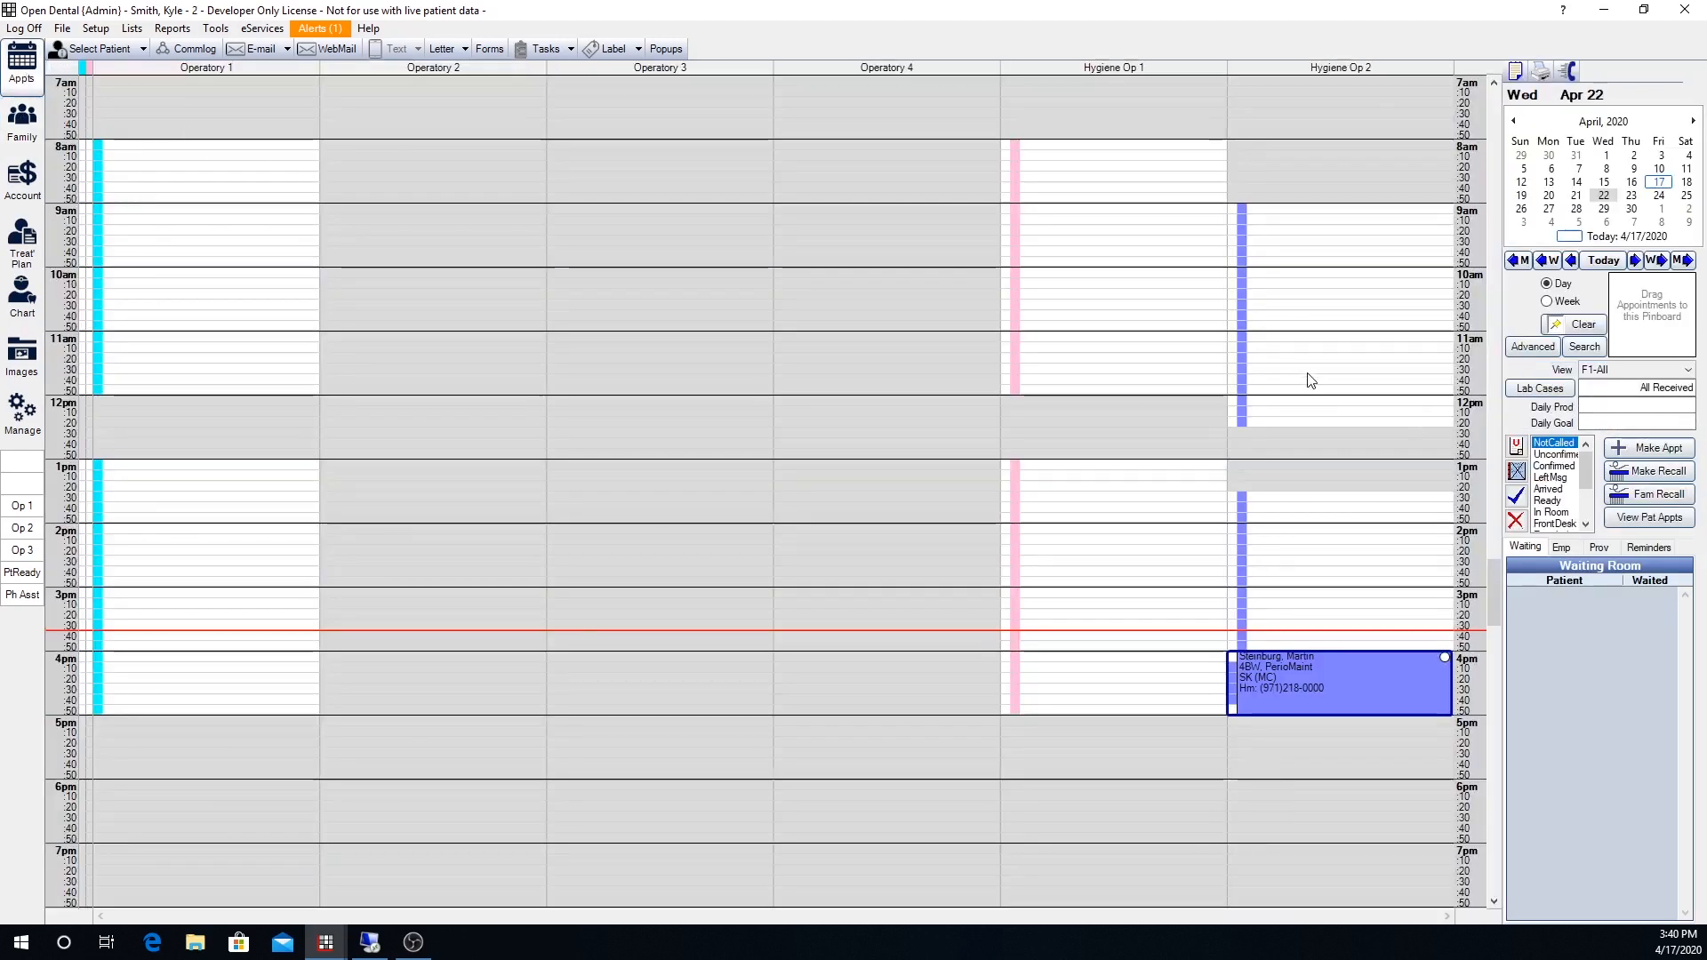
{"action": "left_click", "coordinate": [1654, 494]}
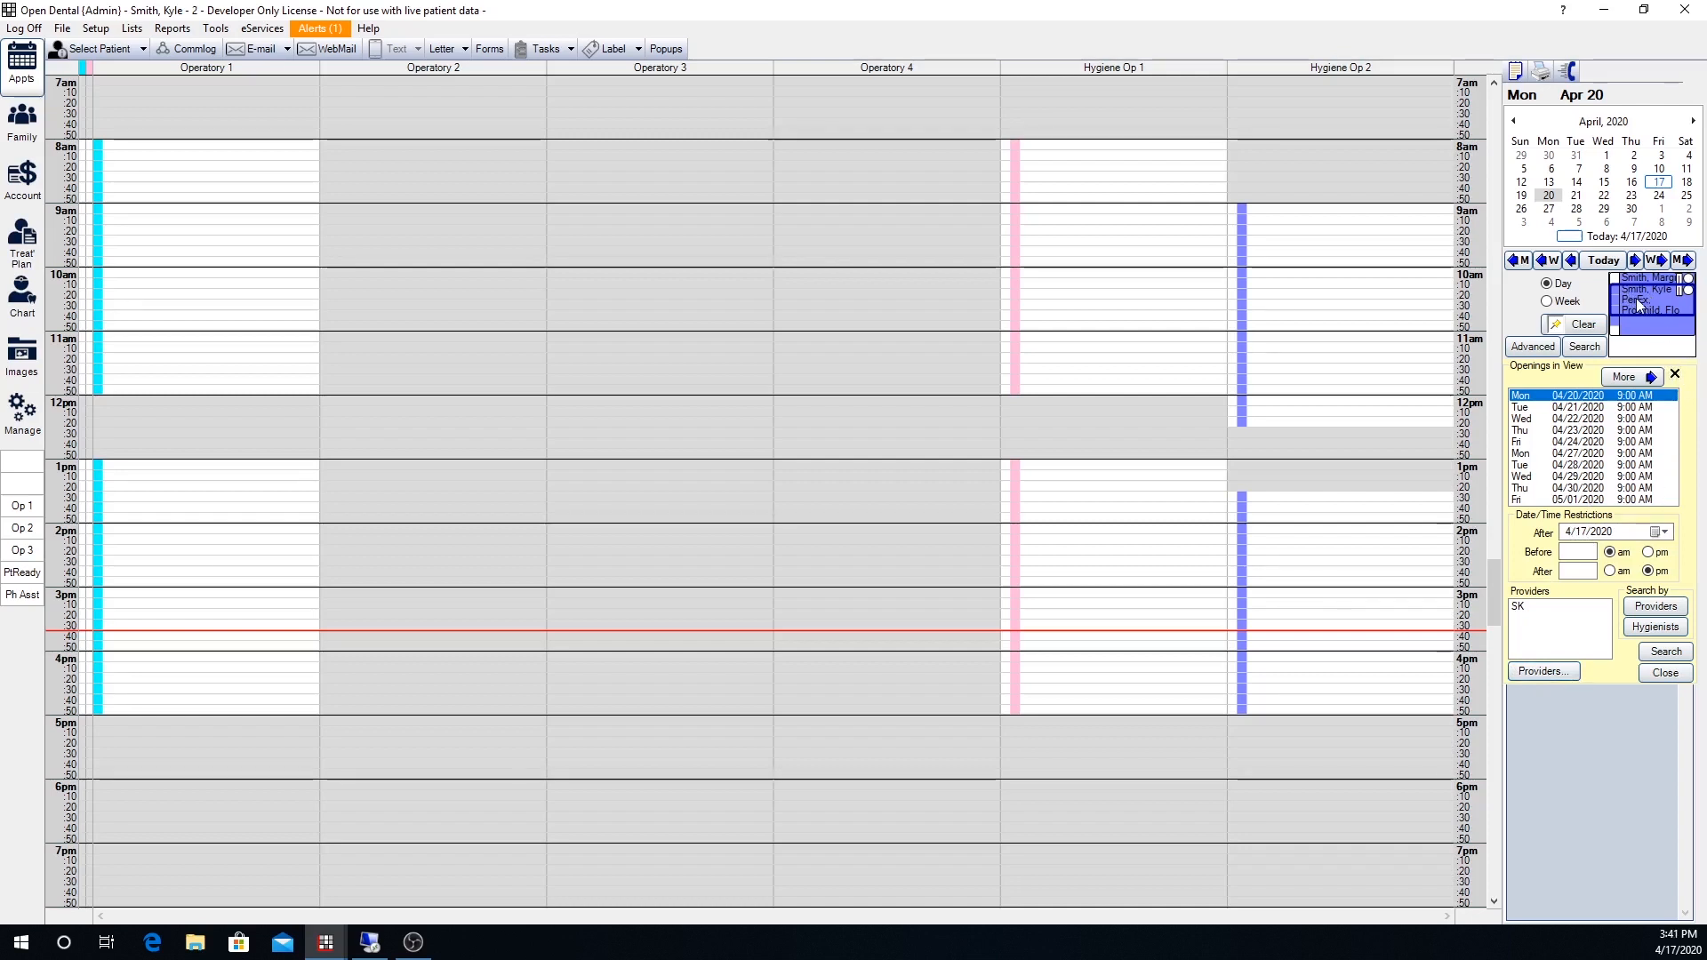
{"action": "left_click_drag", "start_coordinate": [1647, 308], "coordinate": [1270, 677]}
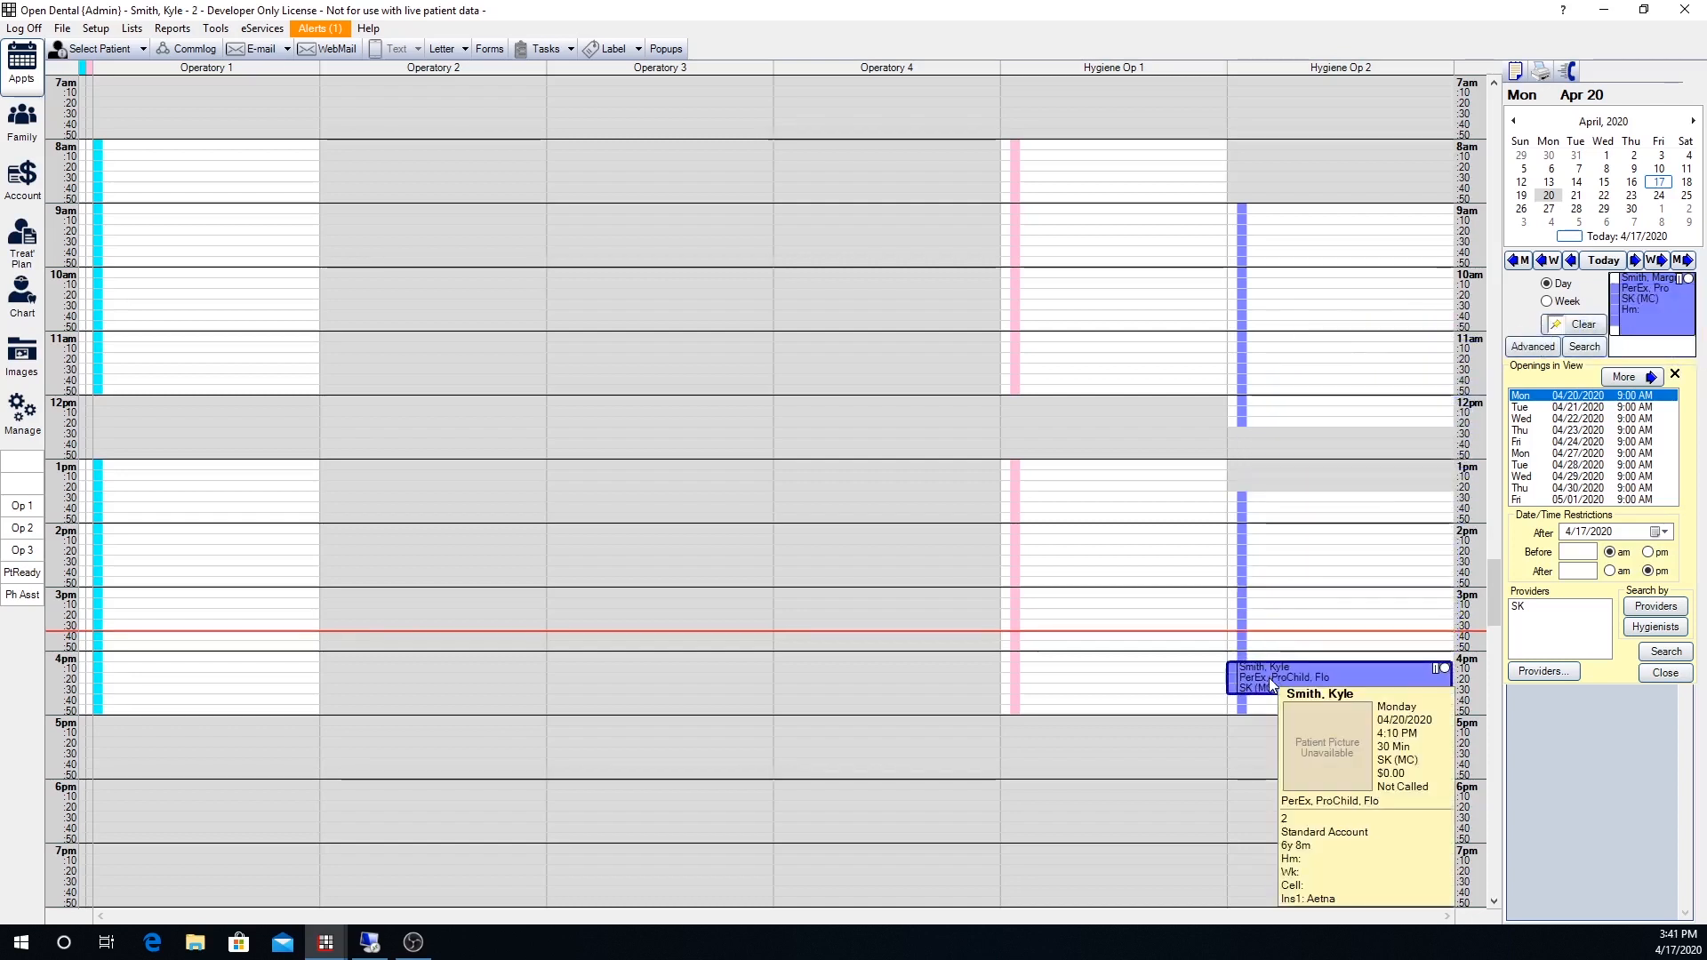
{"action": "mouse_move", "coordinate": [1268, 677]}
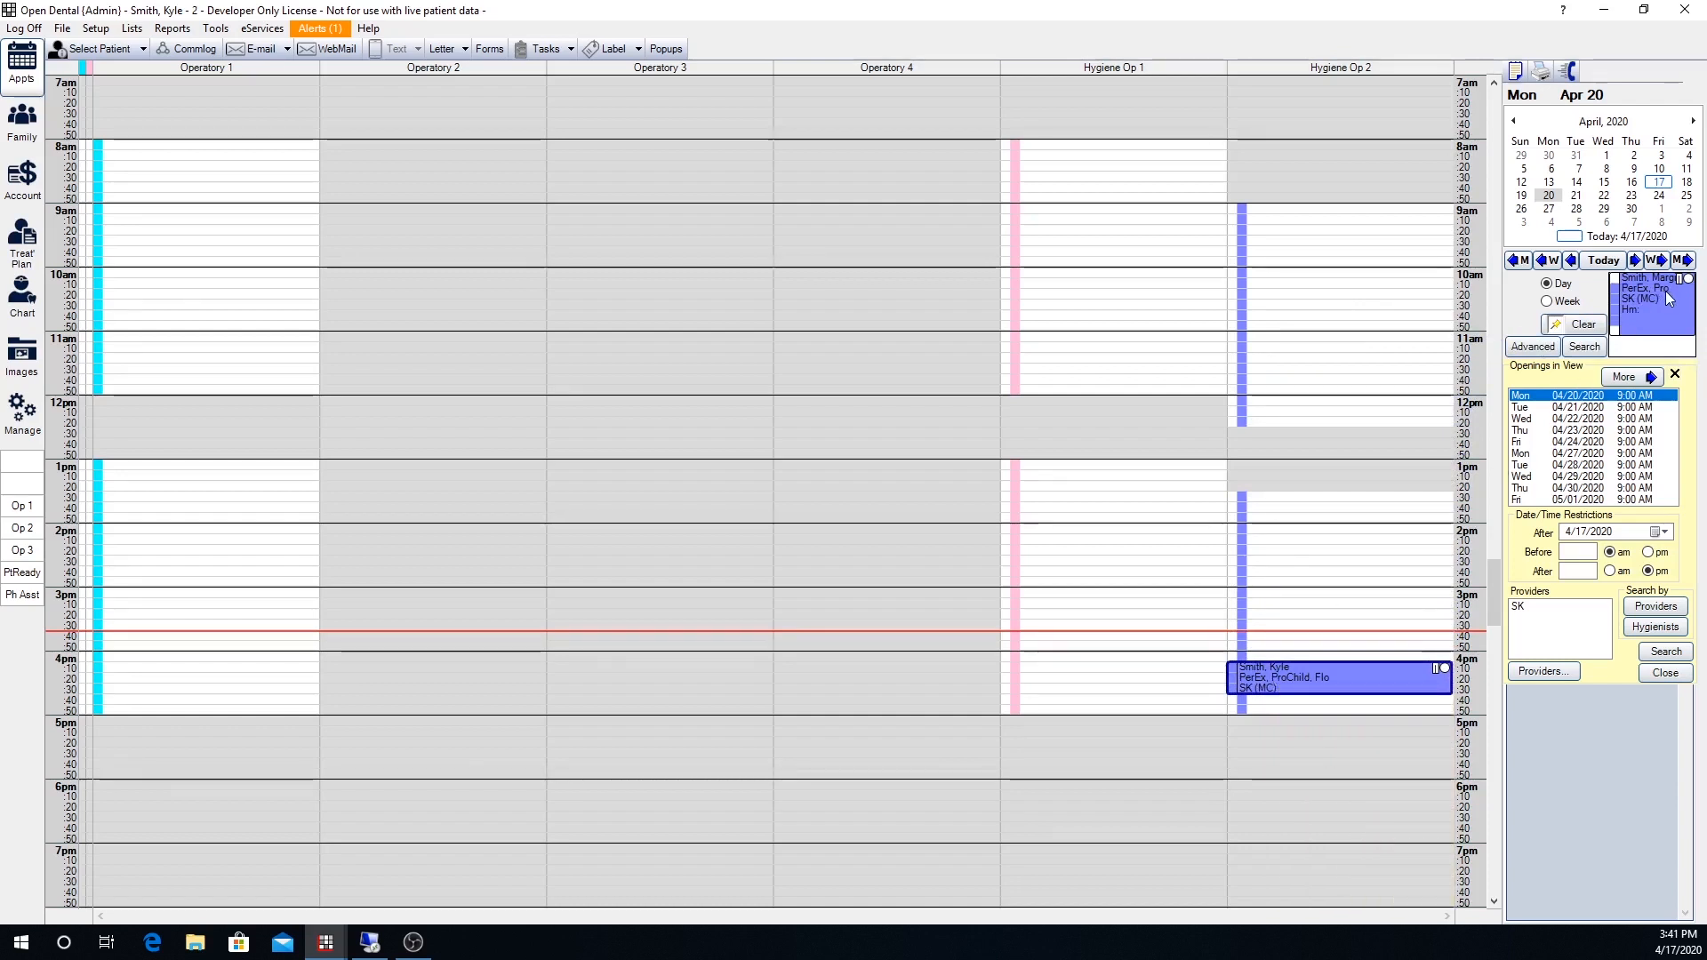
Schedule the parent's pinned recall for 04/20/2020 at 4:00 PM in Hygiene Op 1, changing the provider but not the appointment length
{"action": "left_click_drag", "start_coordinate": [1665, 295], "coordinate": [1062, 671]}
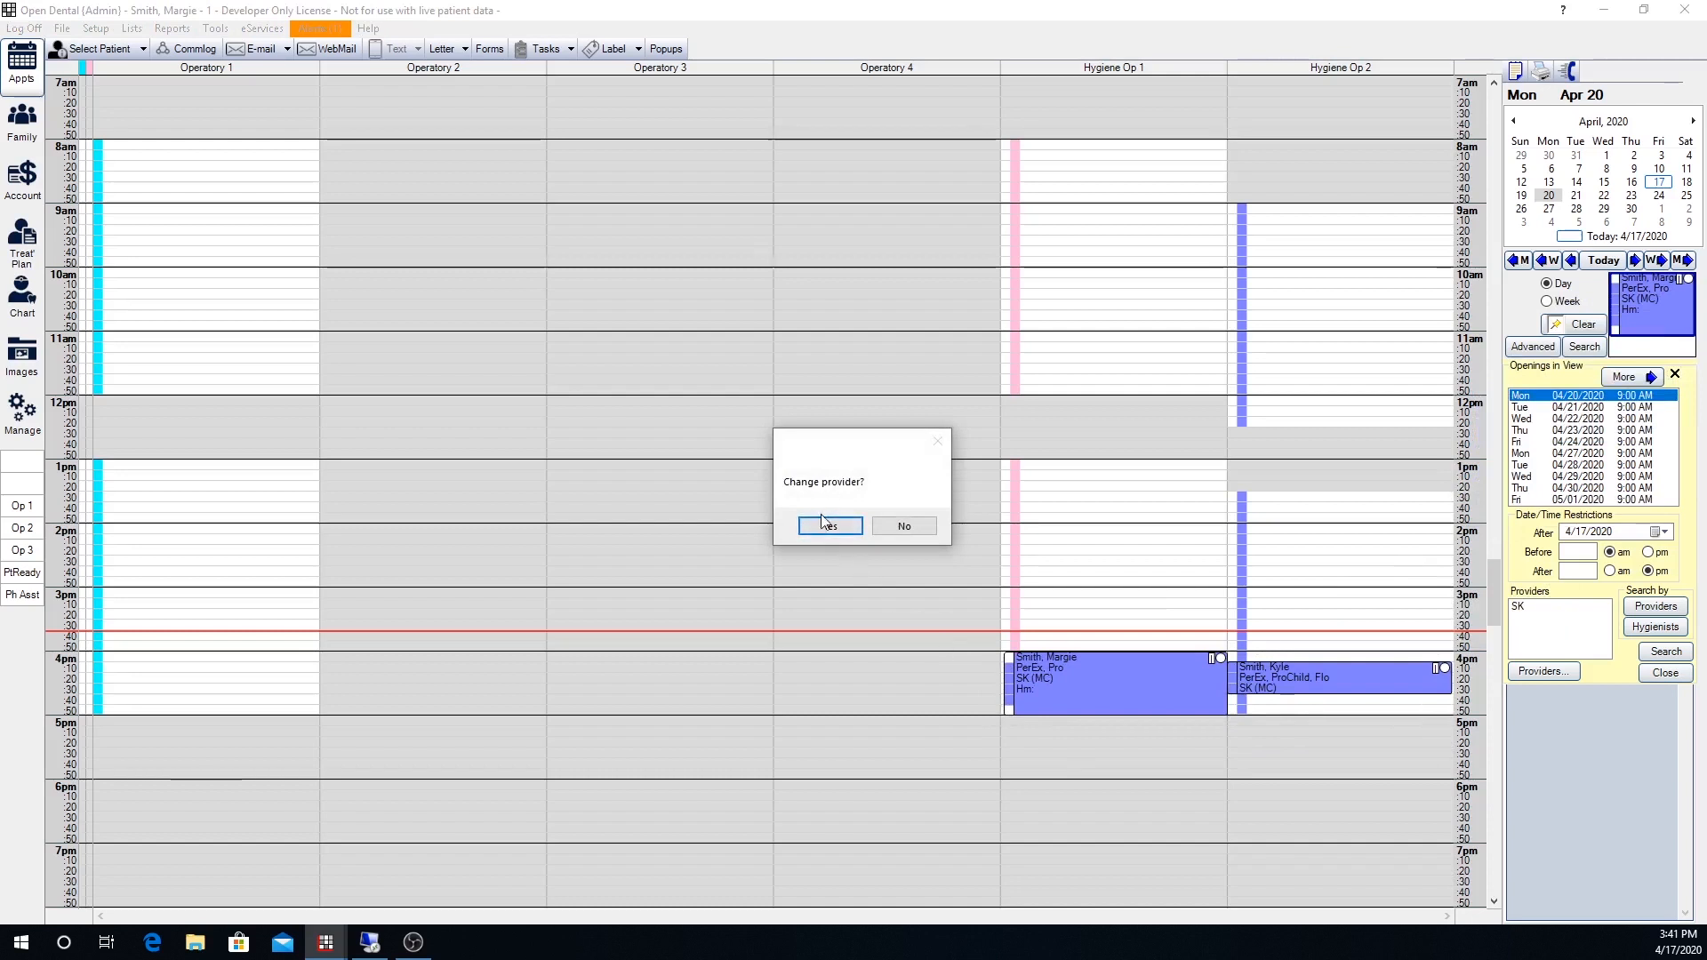
{"action": "left_click", "coordinate": [826, 527]}
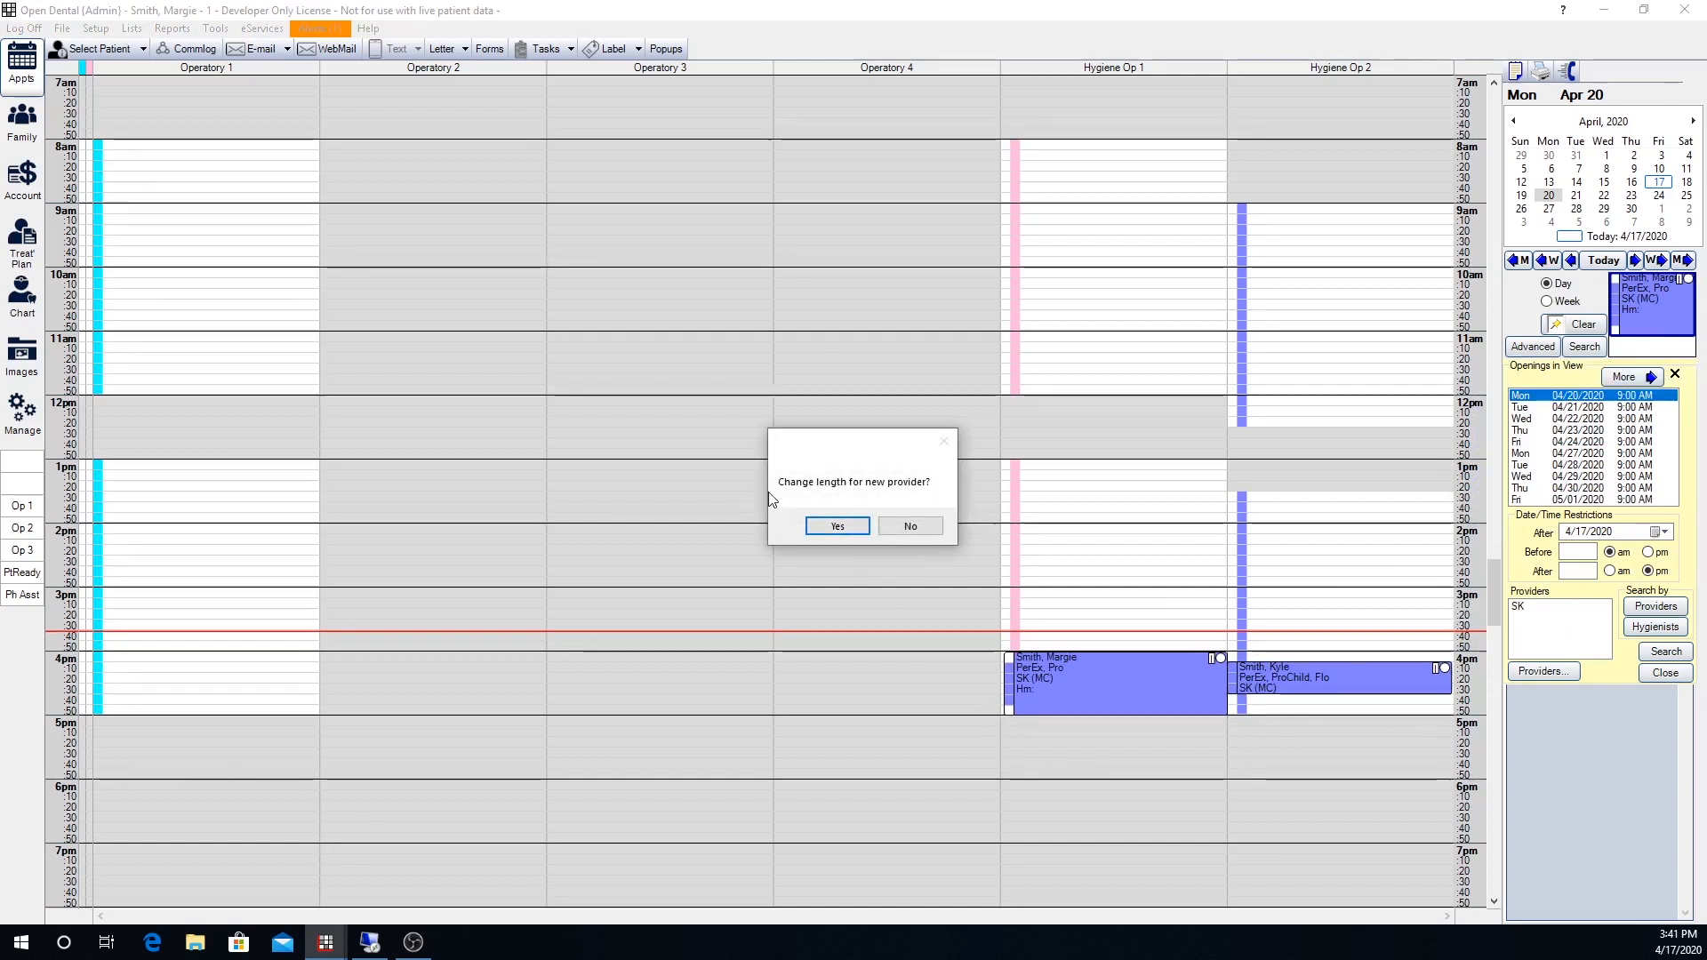
{"action": "left_click", "coordinate": [915, 523]}
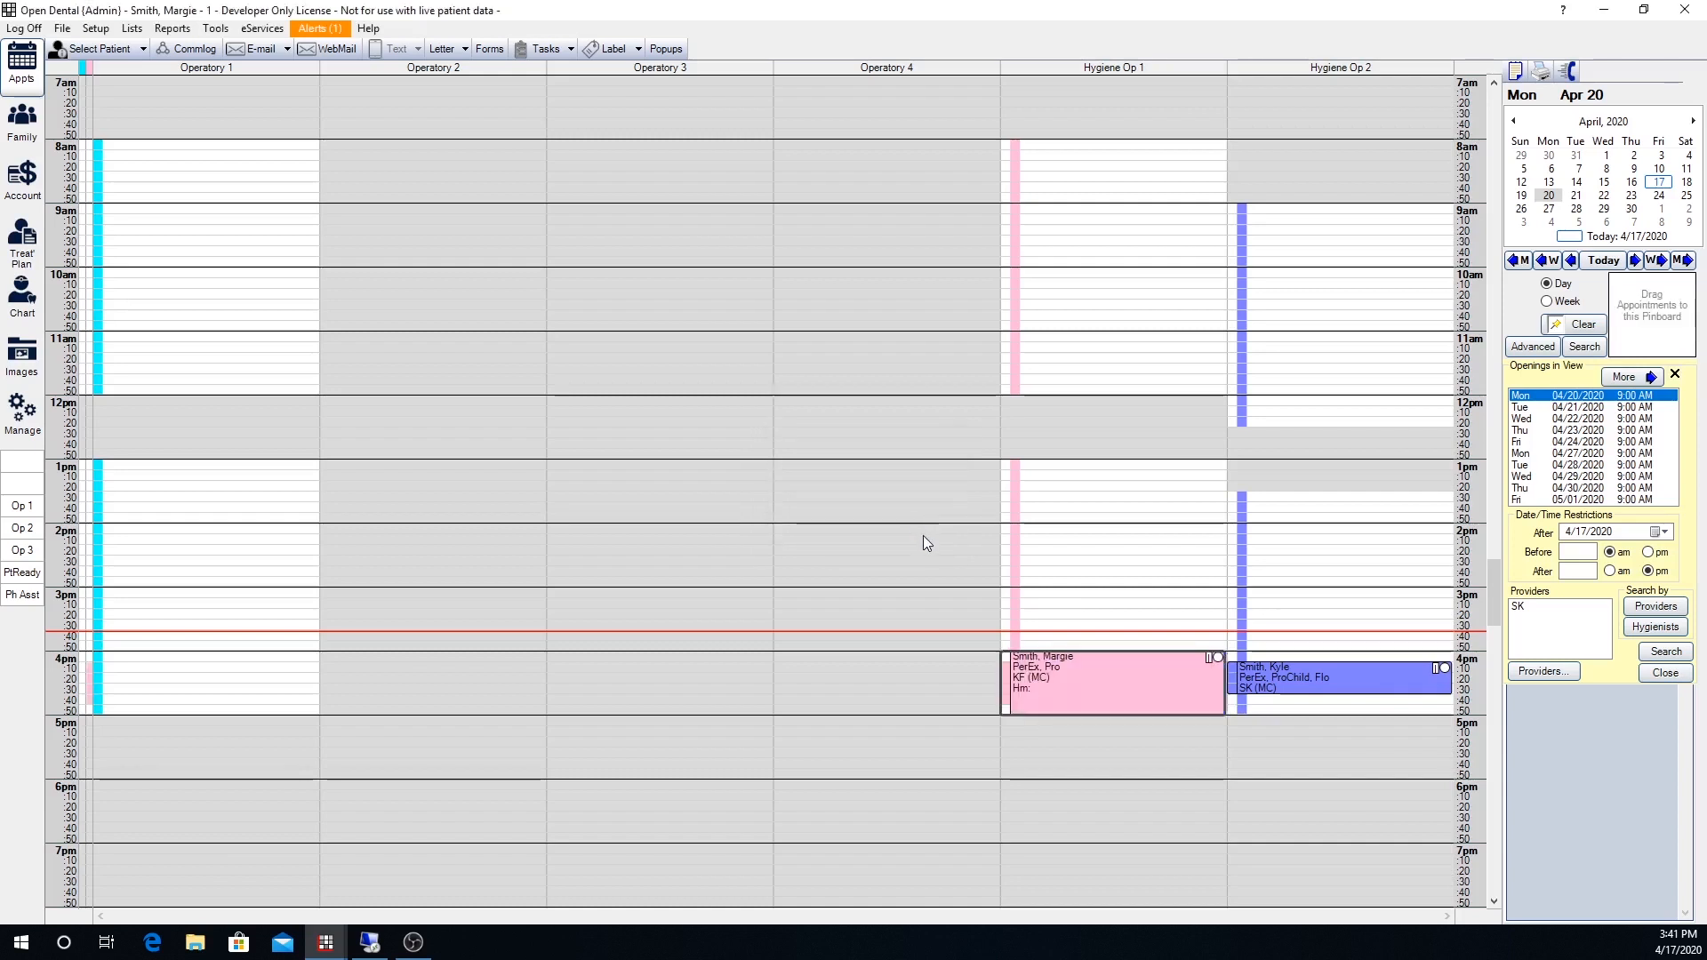
Review the procedures attached to the parent's and the child's recall appointments, leaving both without changes
{"action": "mouse_move", "coordinate": [1118, 680]}
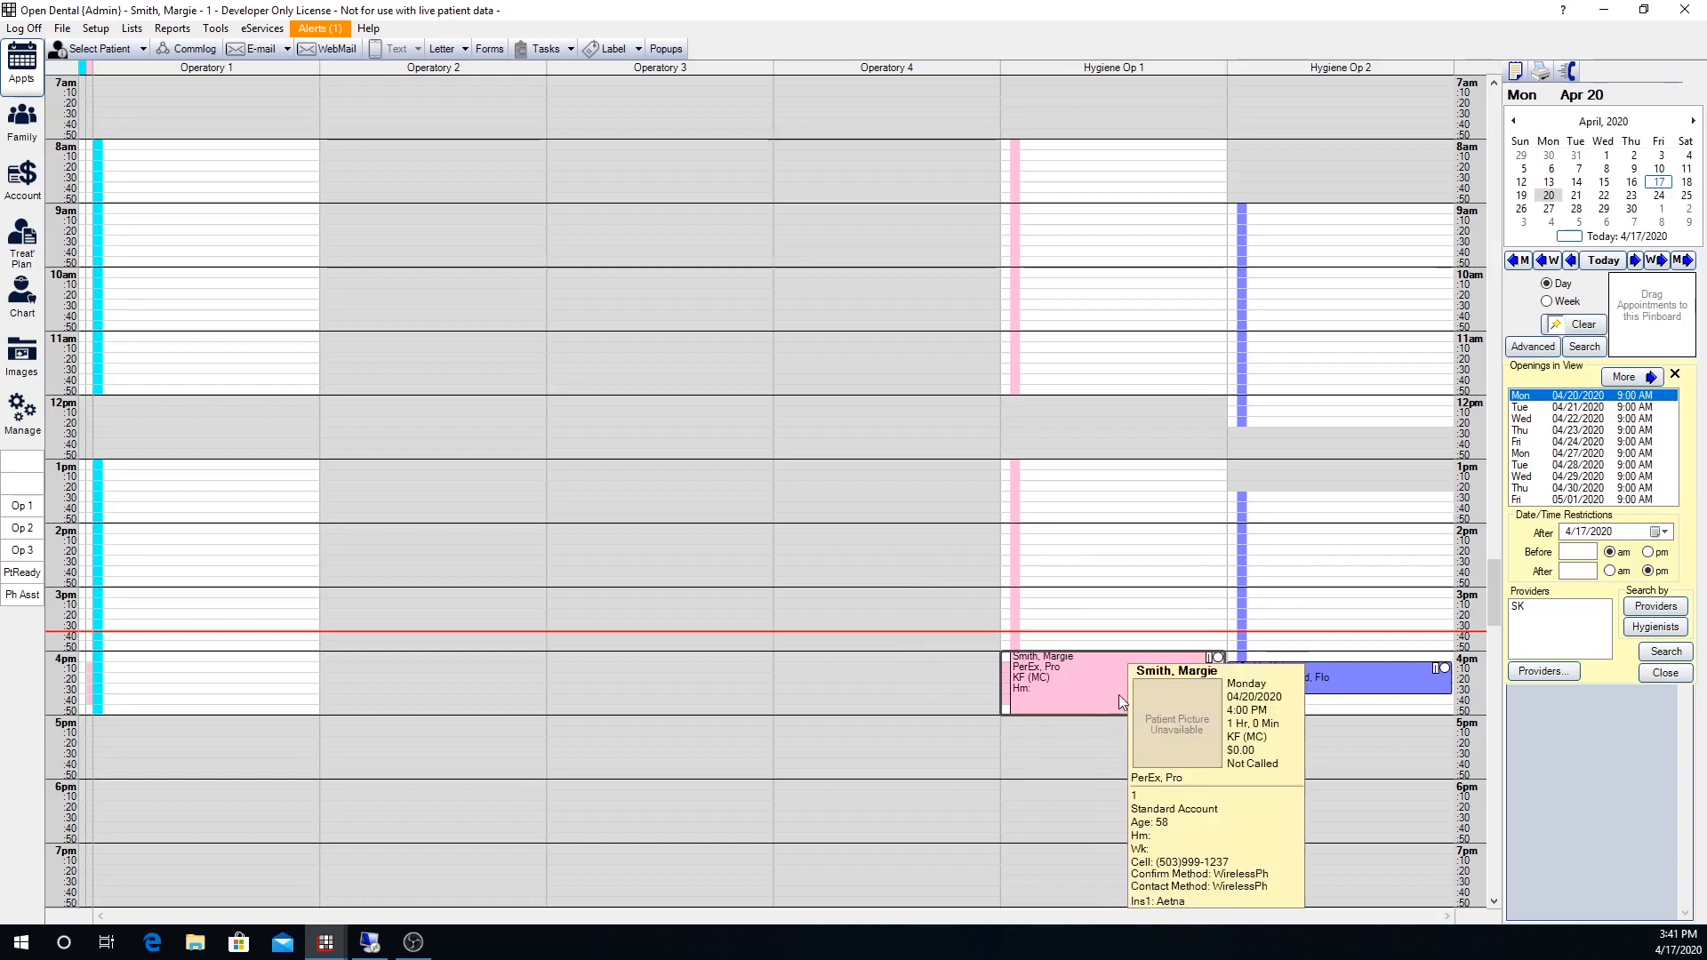
{"action": "double_click", "coordinate": [1117, 696]}
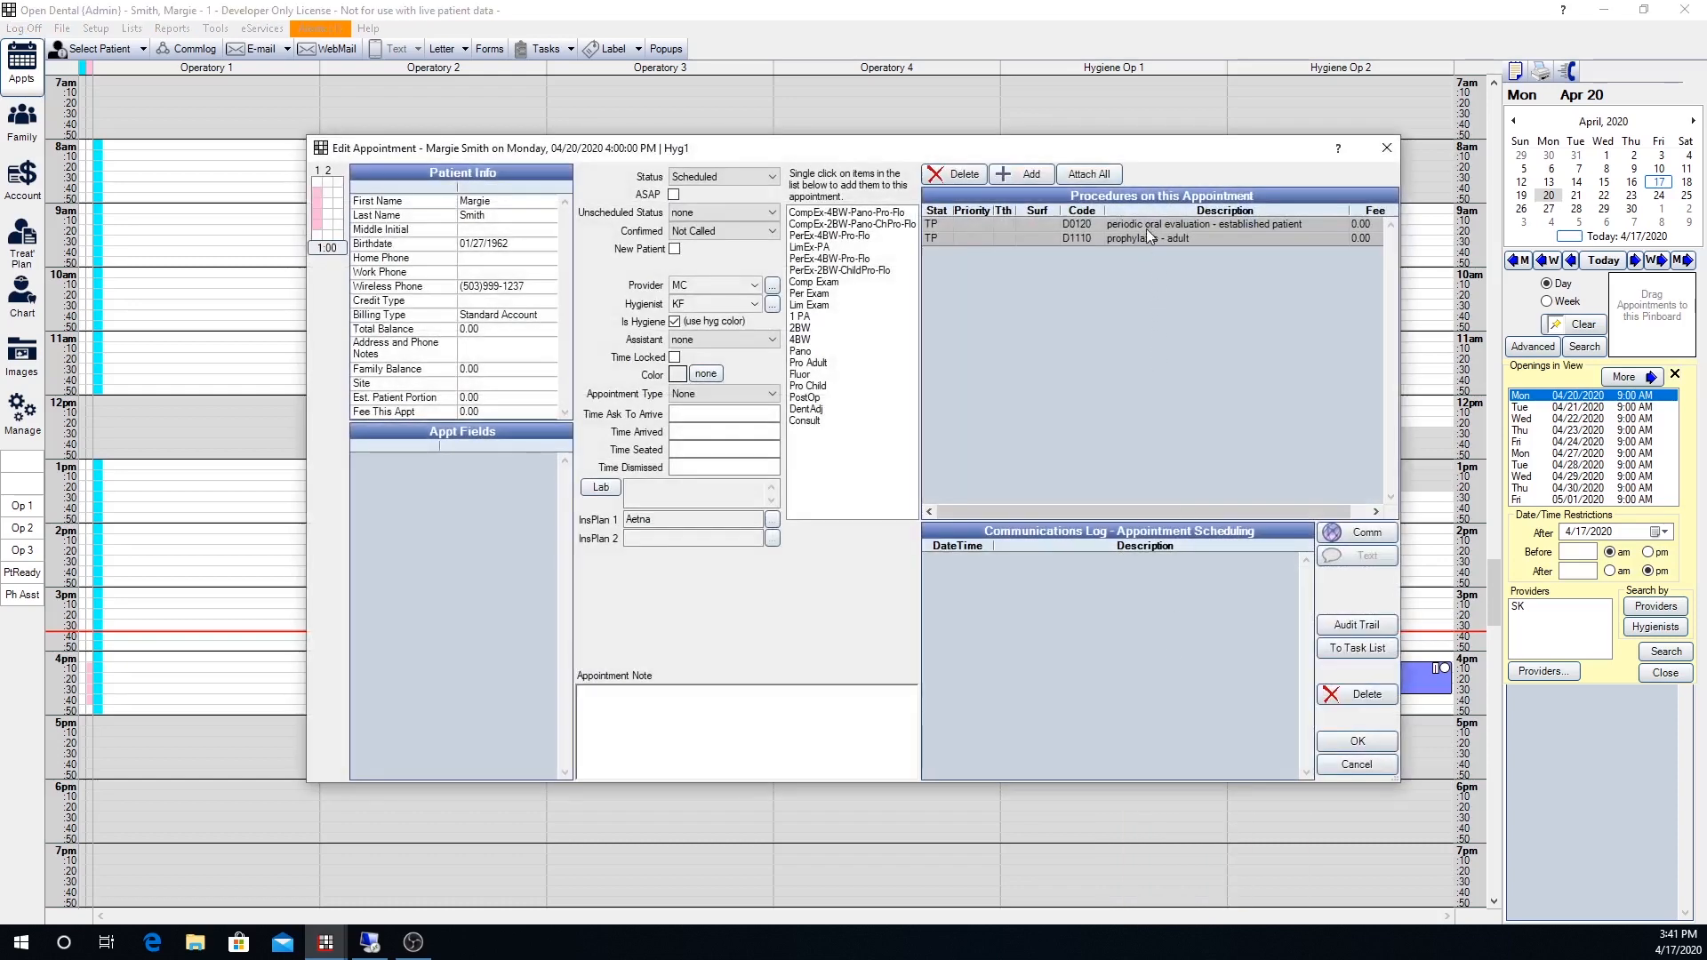
{"action": "left_click", "coordinate": [1338, 768]}
{"action": "double_click", "coordinate": [1332, 683]}
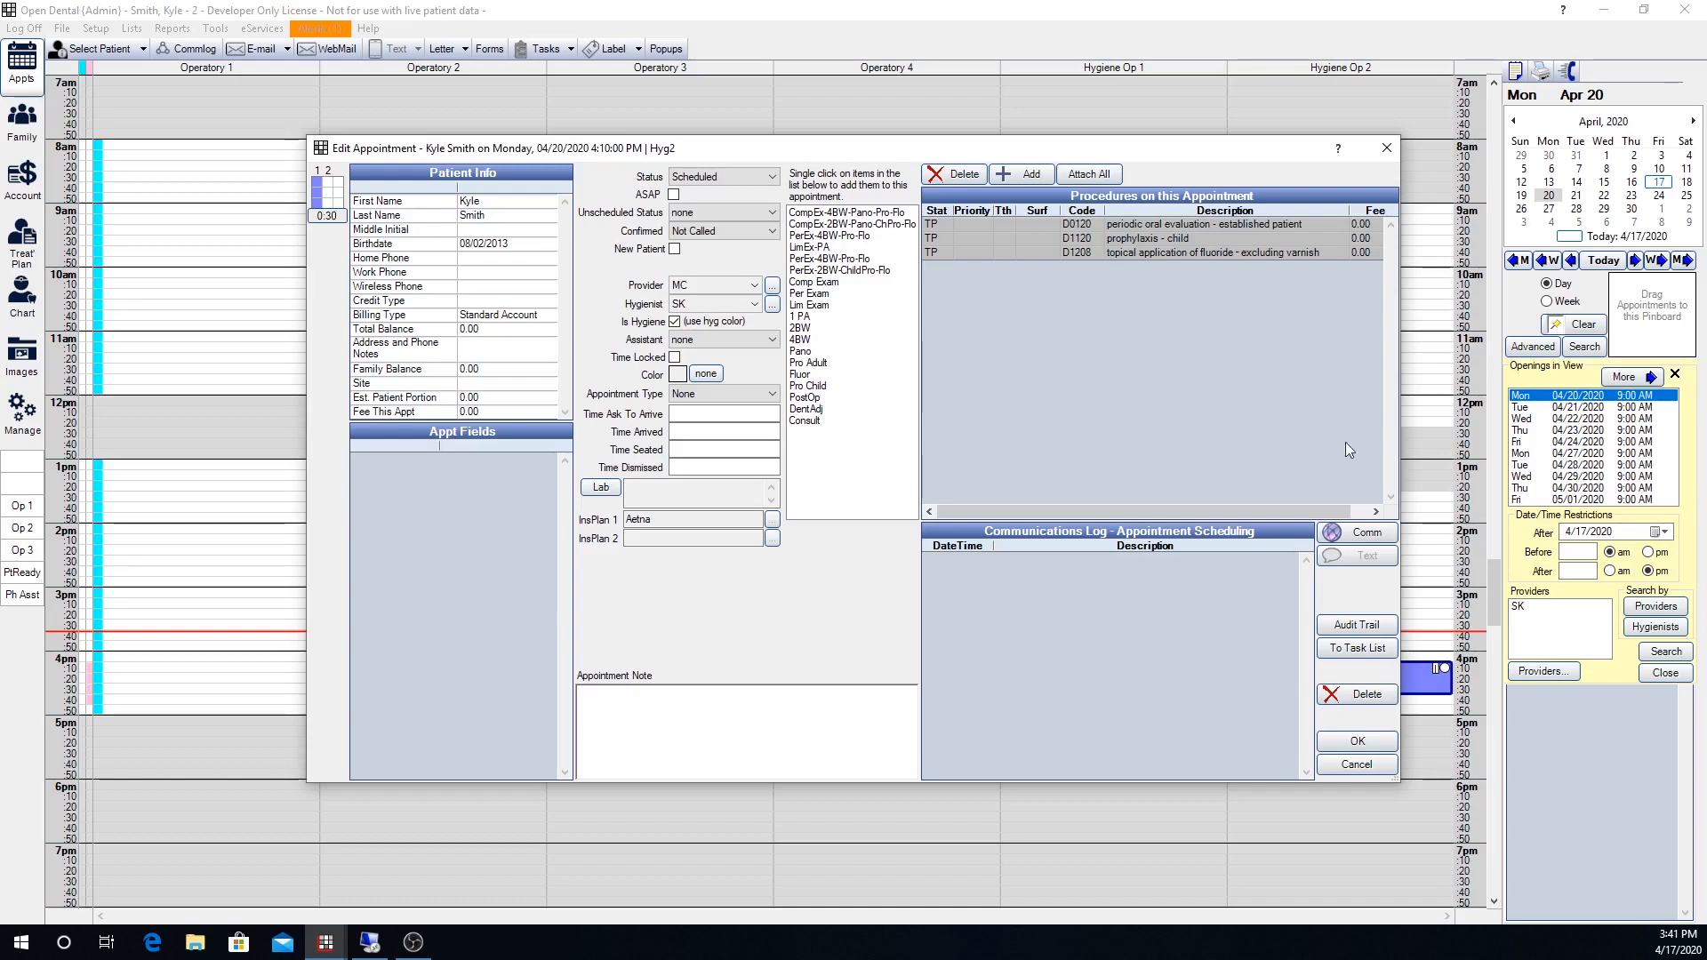
{"action": "left_click", "coordinate": [1349, 767]}
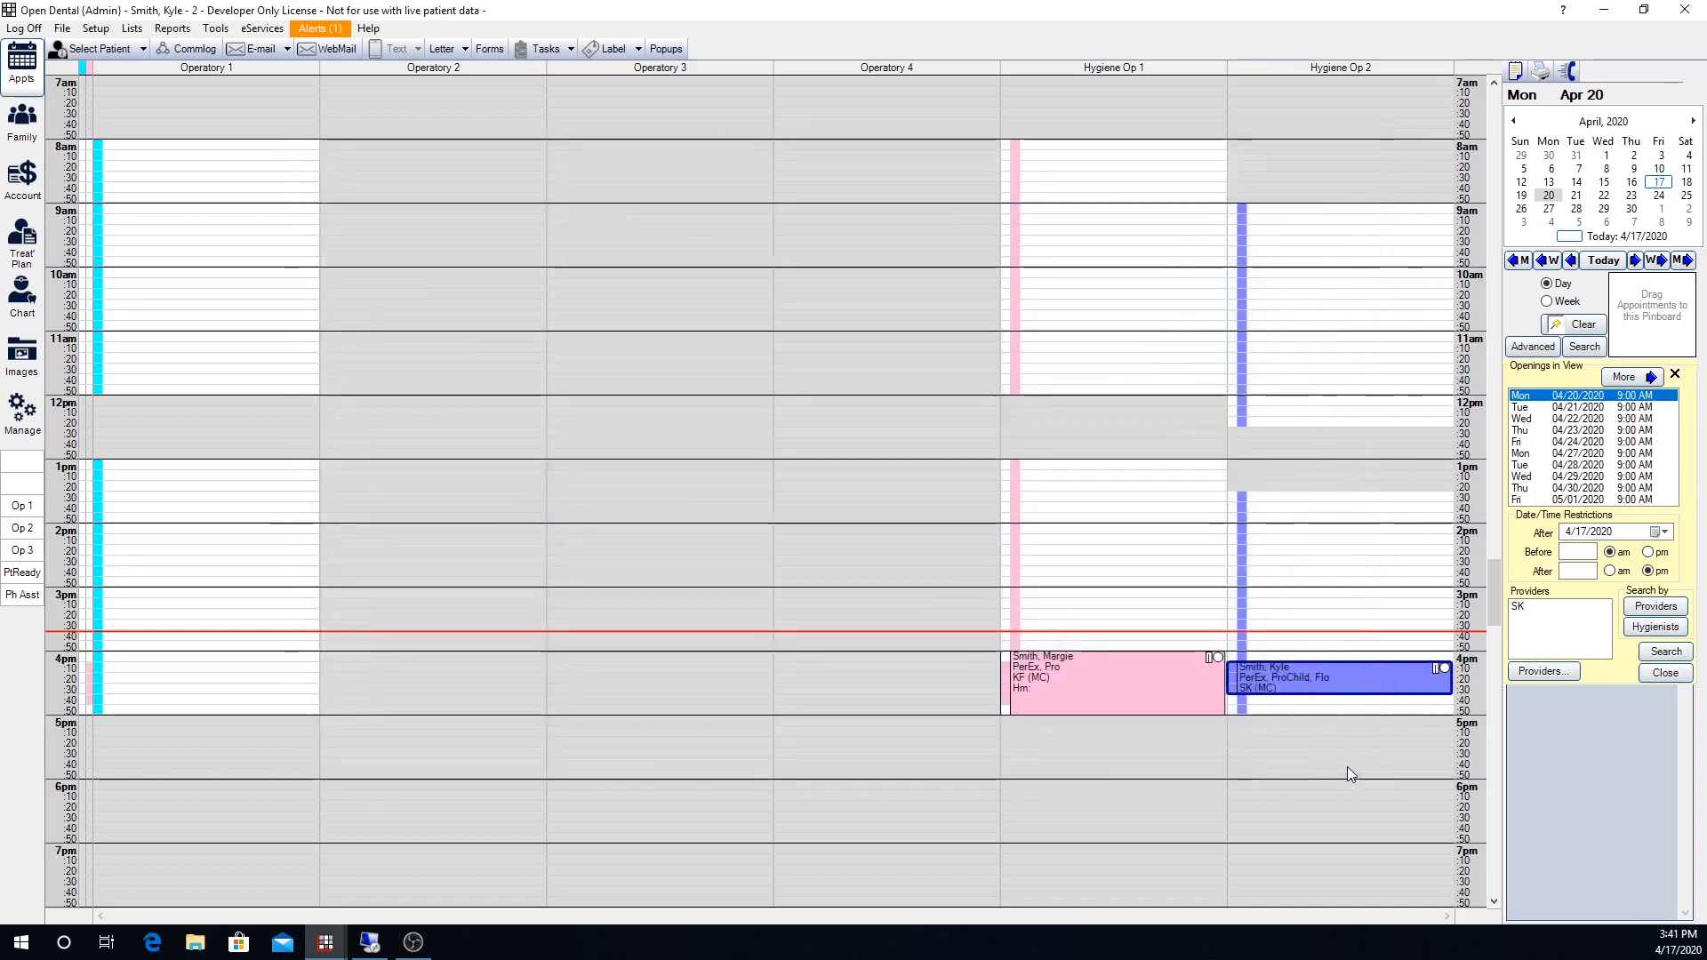
Start a new procedure code EndoCU with the description Endo Follow Up and the abbreviation EndoCU
{"action": "key", "text": "alt+Tab"}
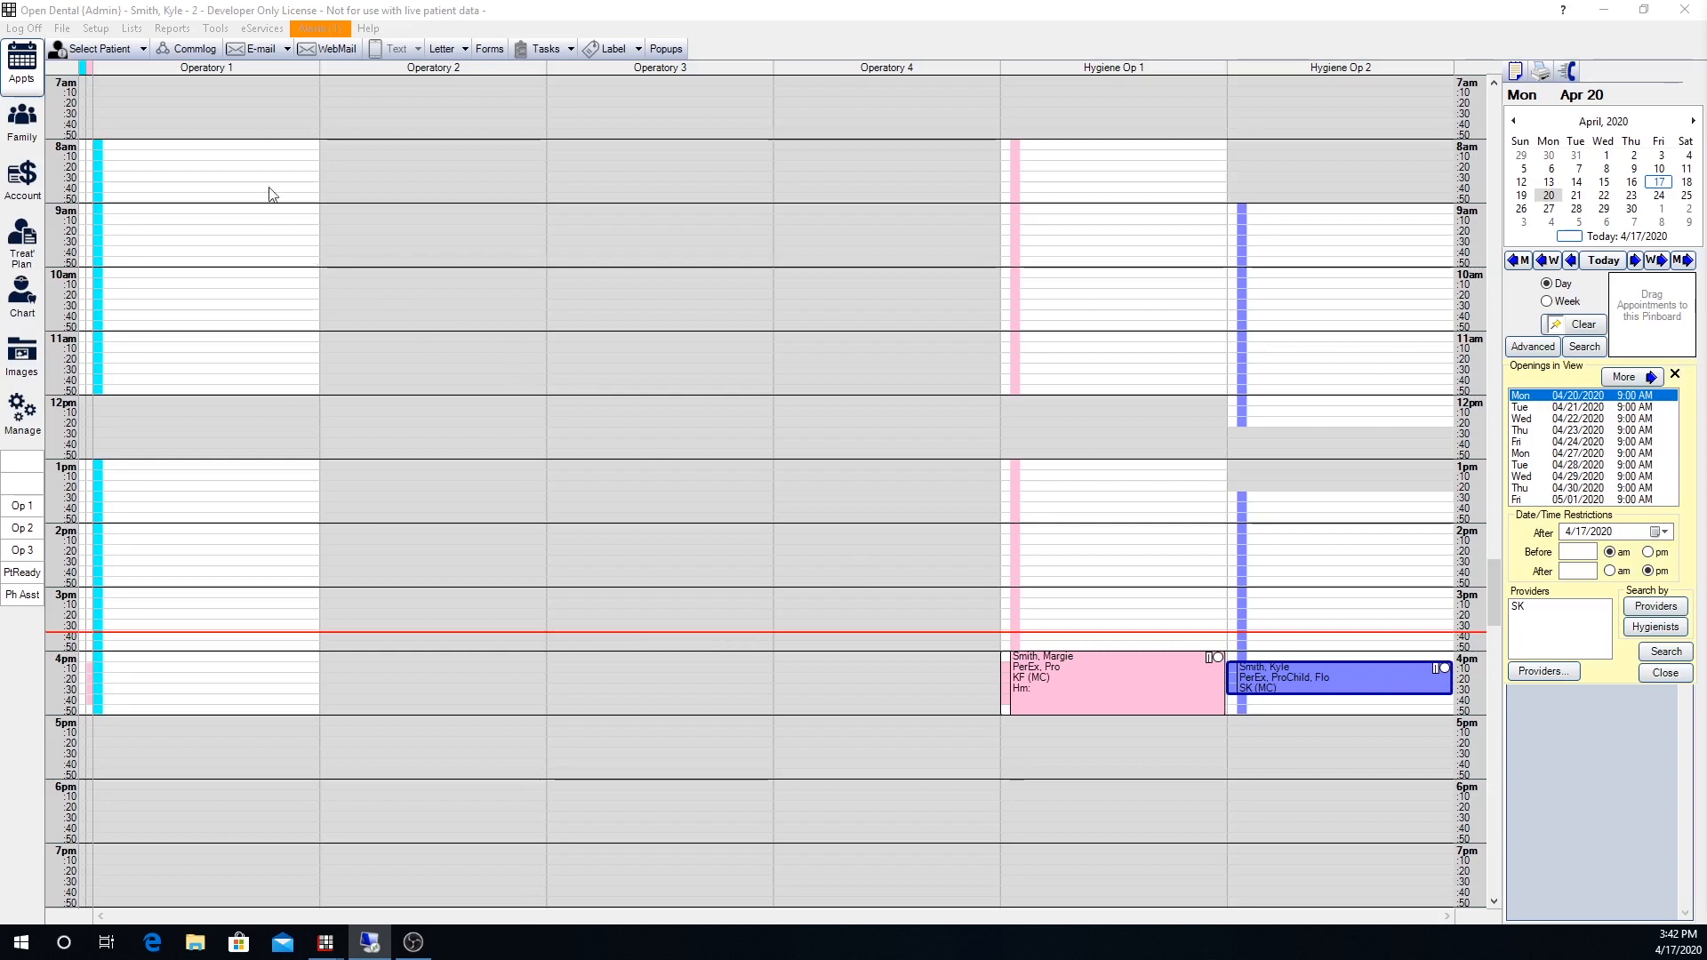
{"action": "left_click", "coordinate": [132, 29]}
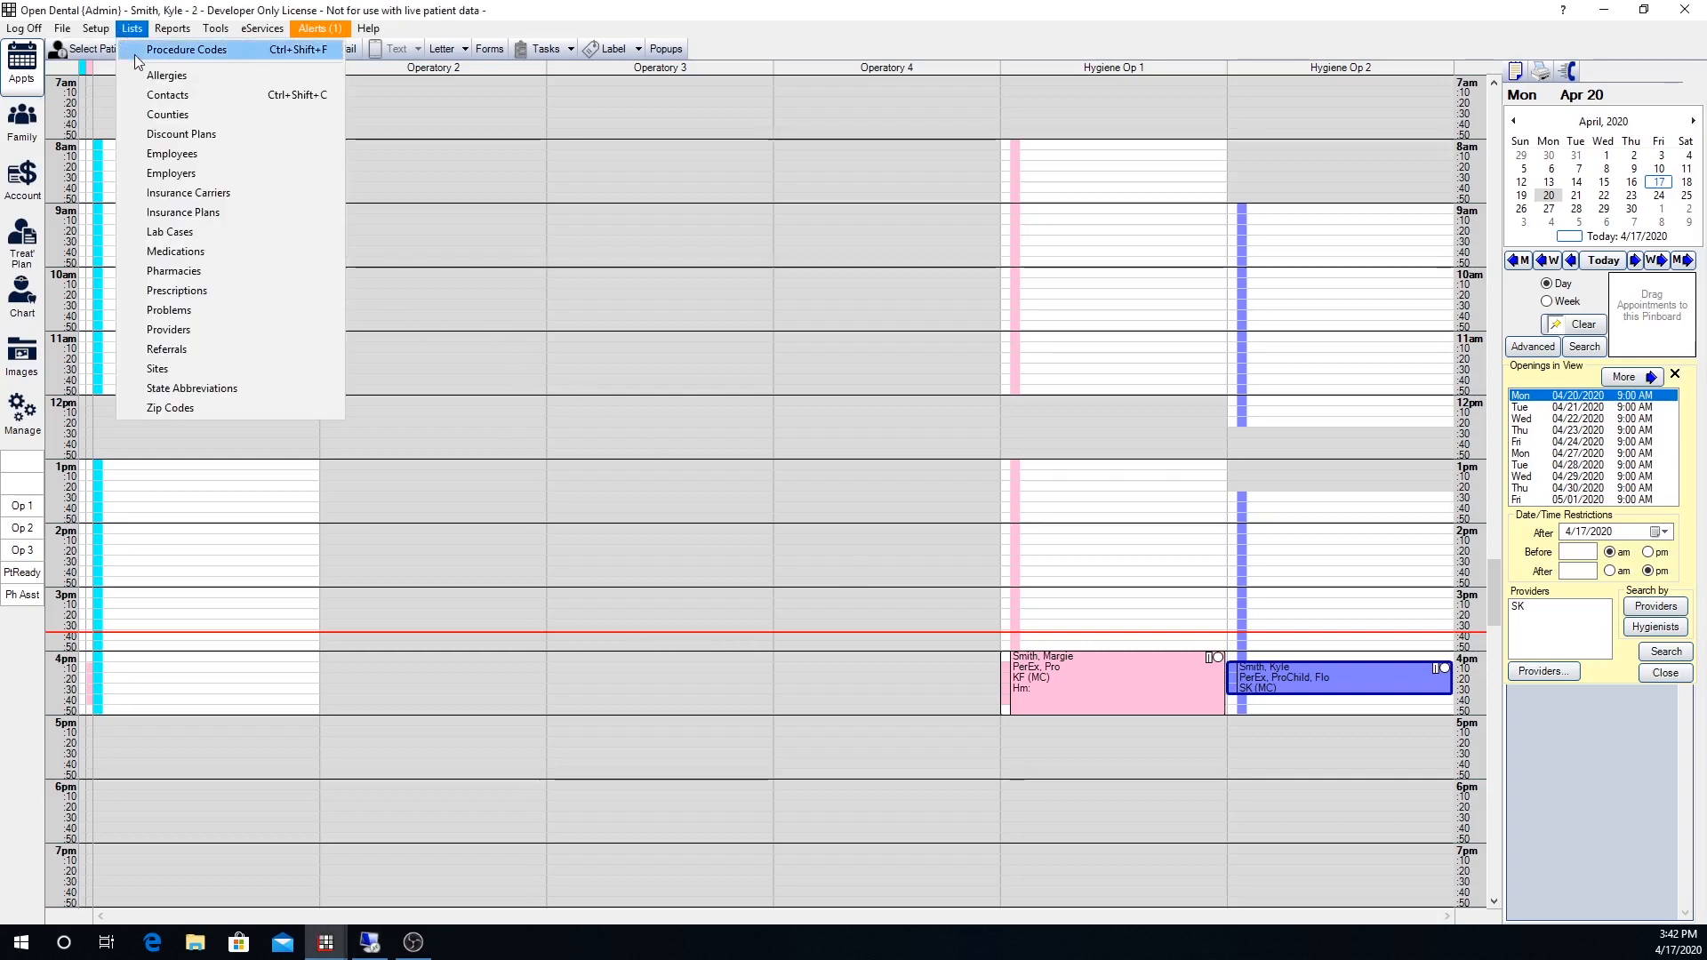
{"action": "left_click", "coordinate": [135, 51]}
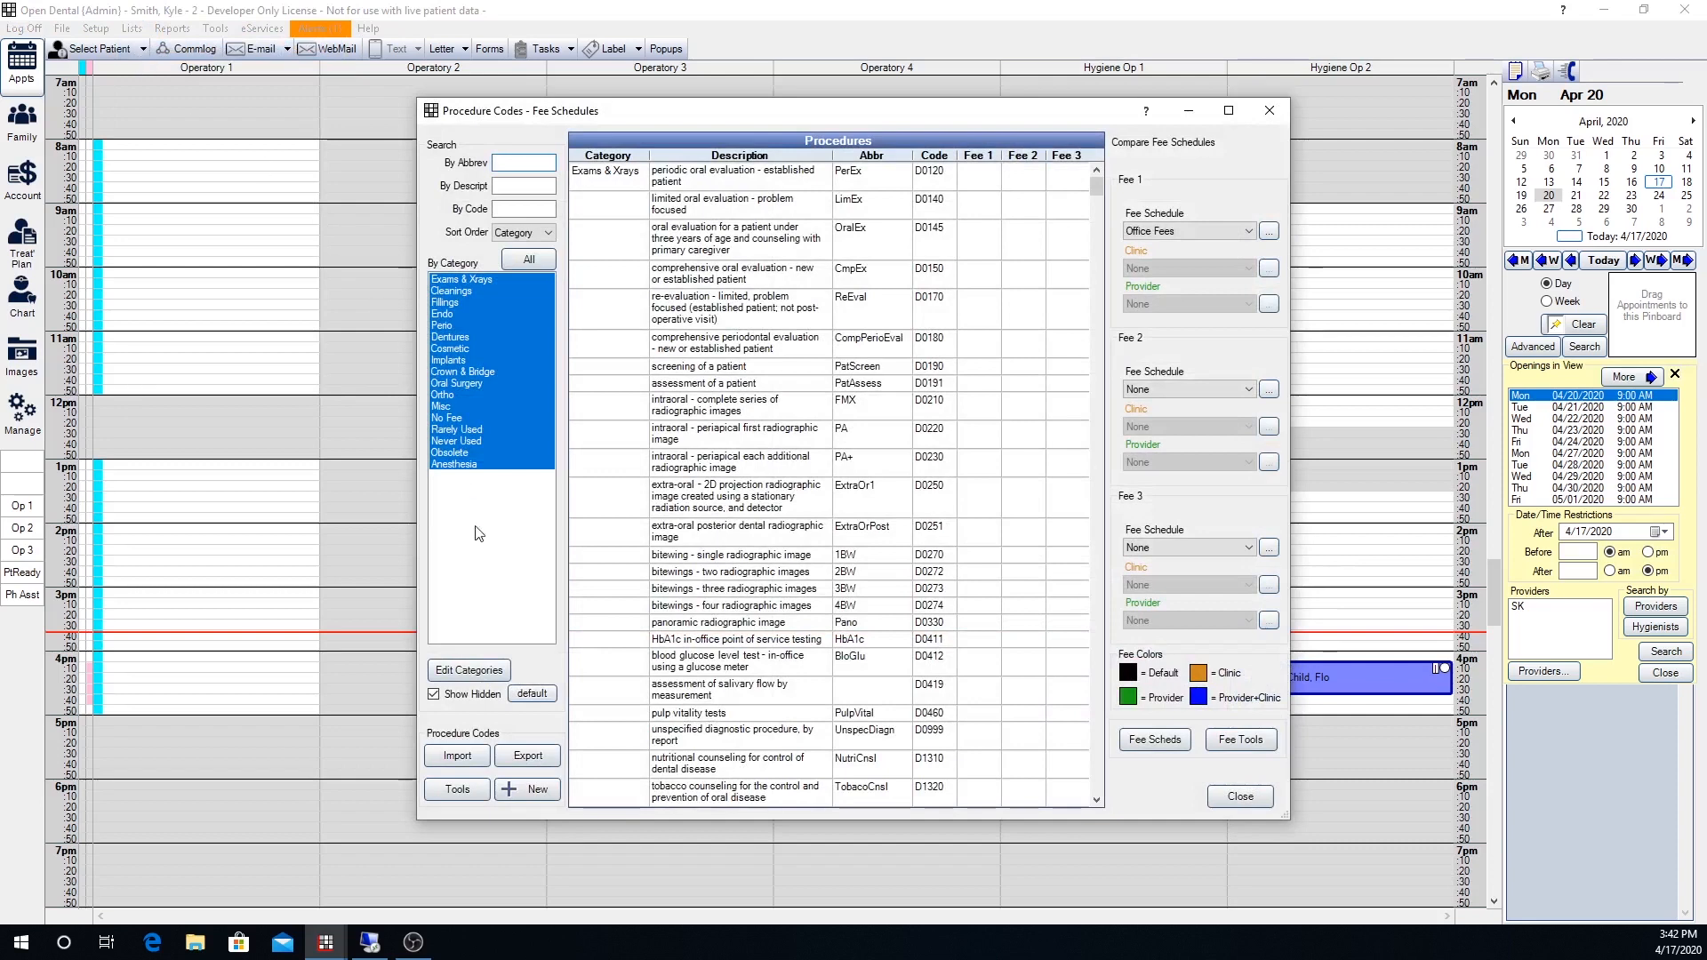
{"action": "left_click", "coordinate": [533, 791]}
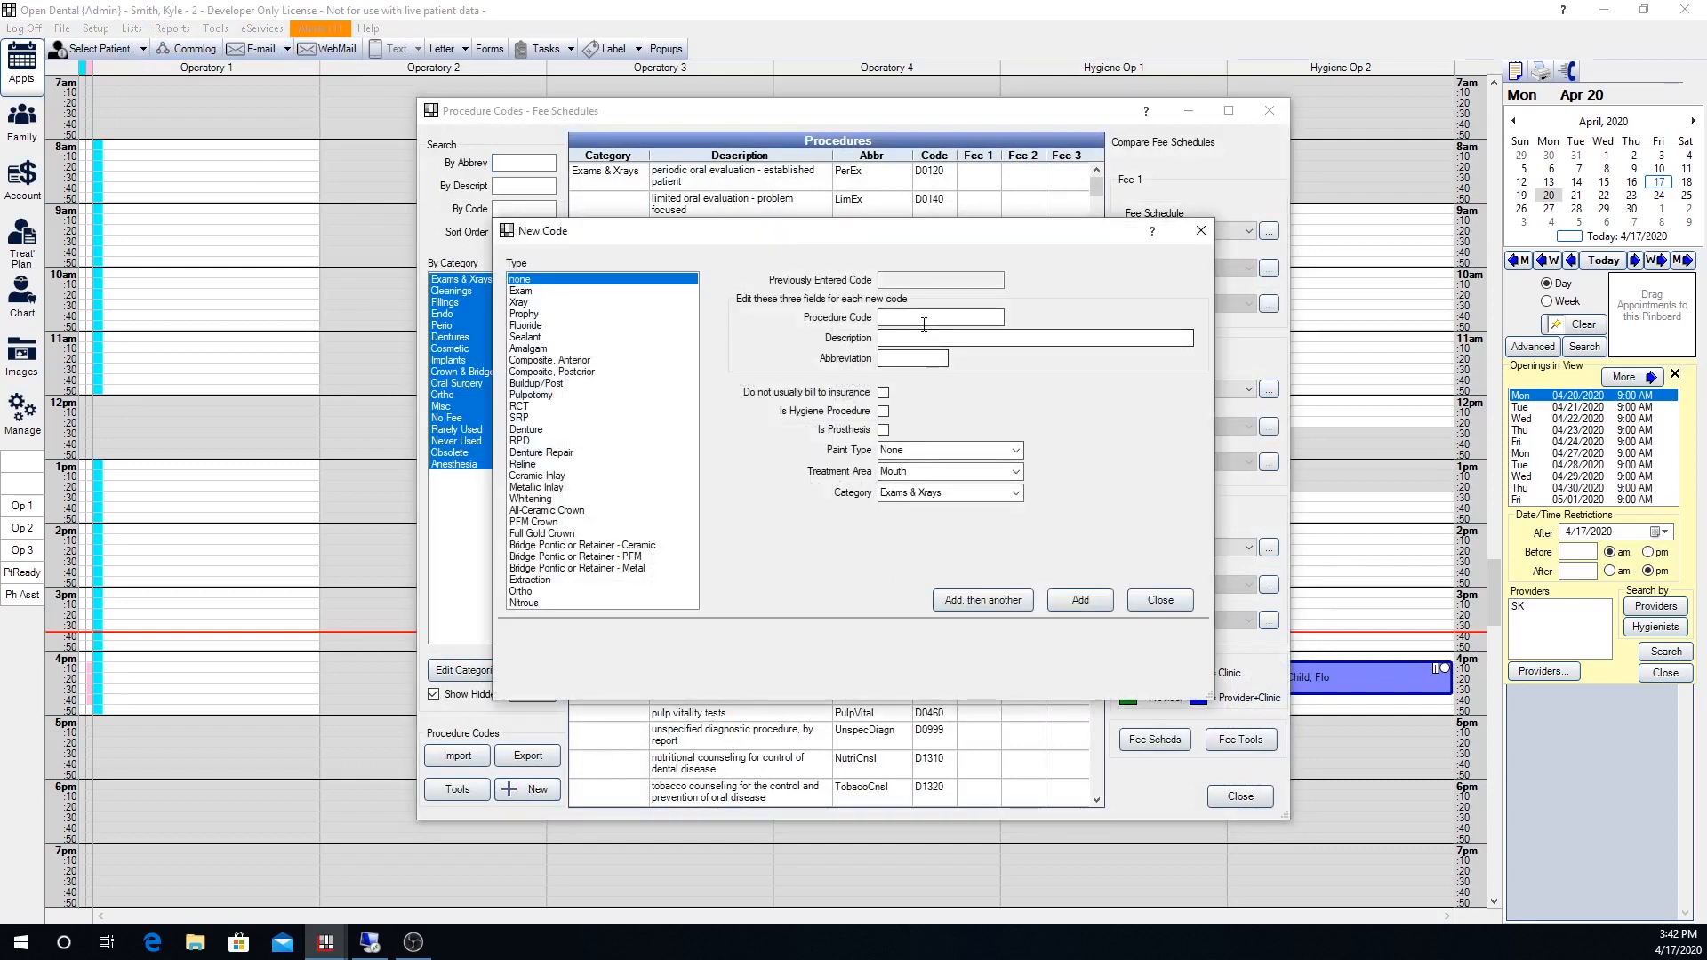
{"action": "left_click", "coordinate": [929, 318]}
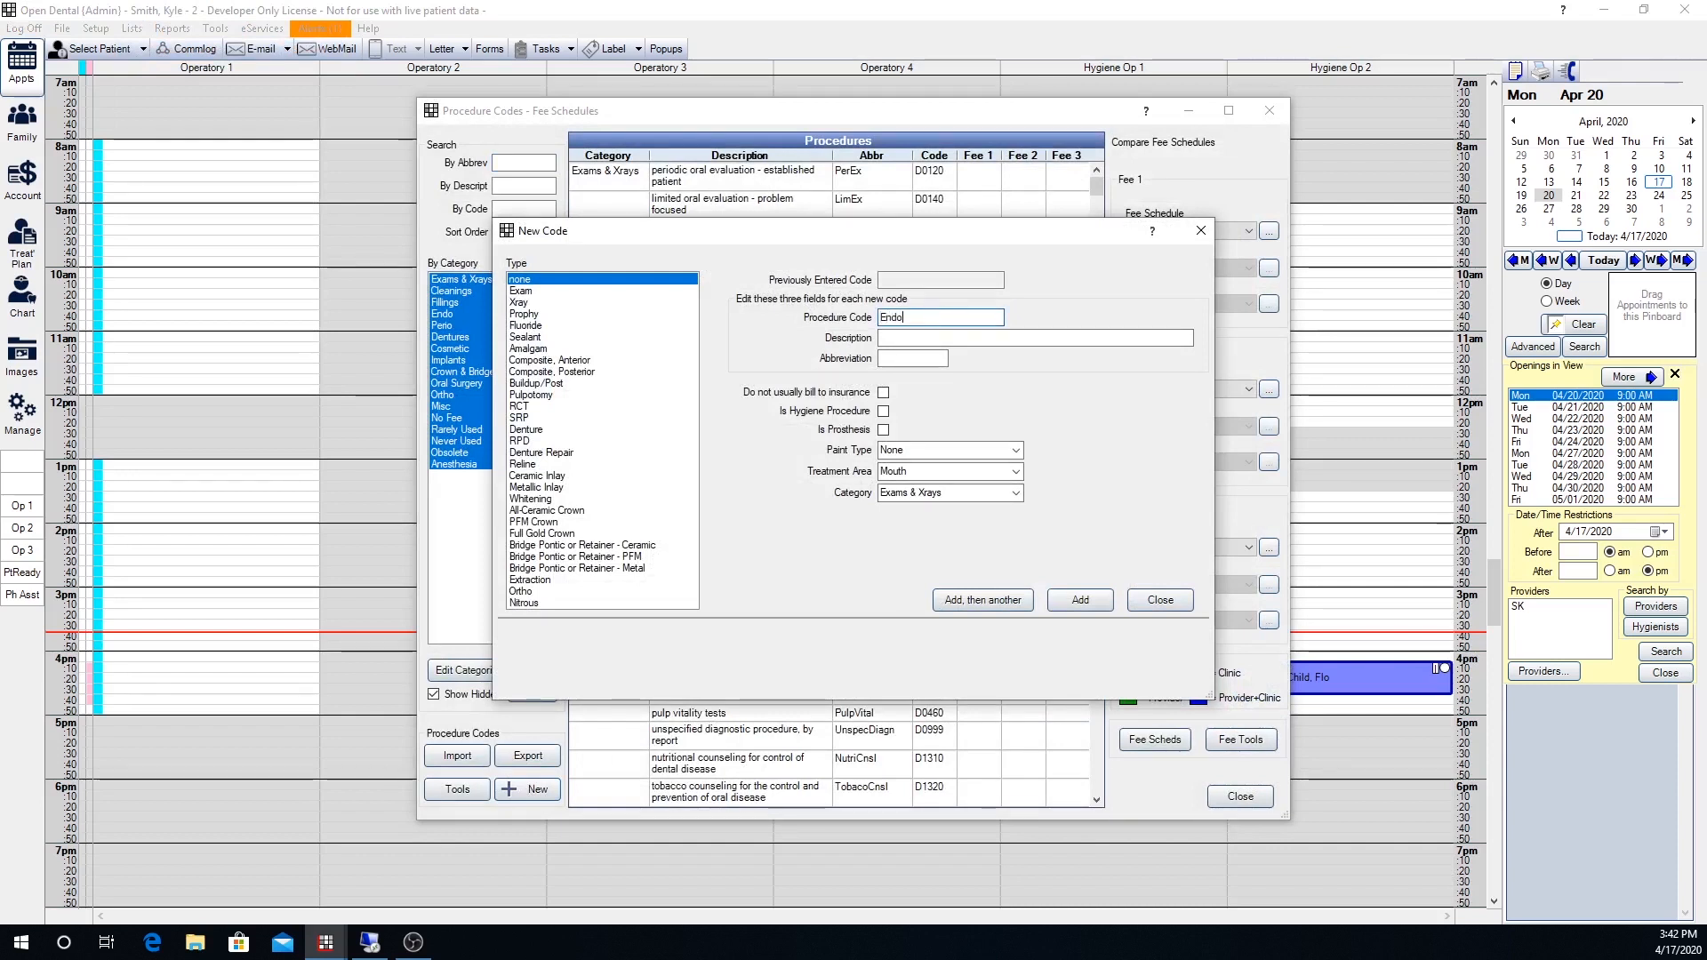
{"action": "type", "text": "CU"}
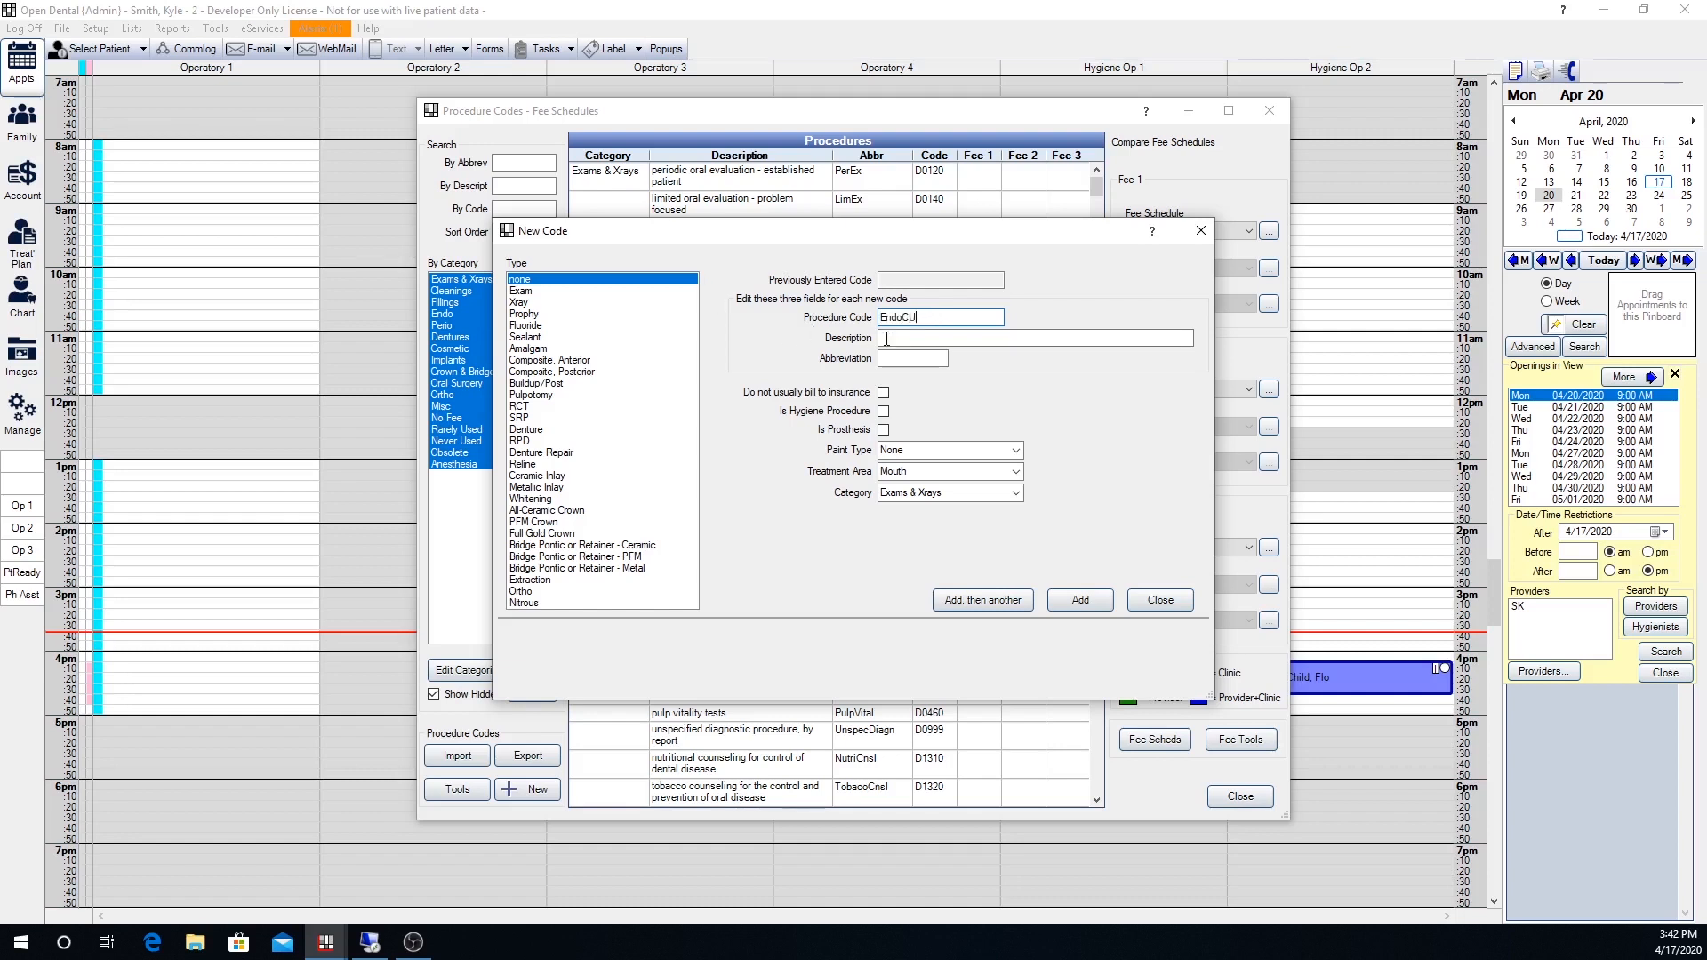
{"action": "left_click", "coordinate": [892, 339]}
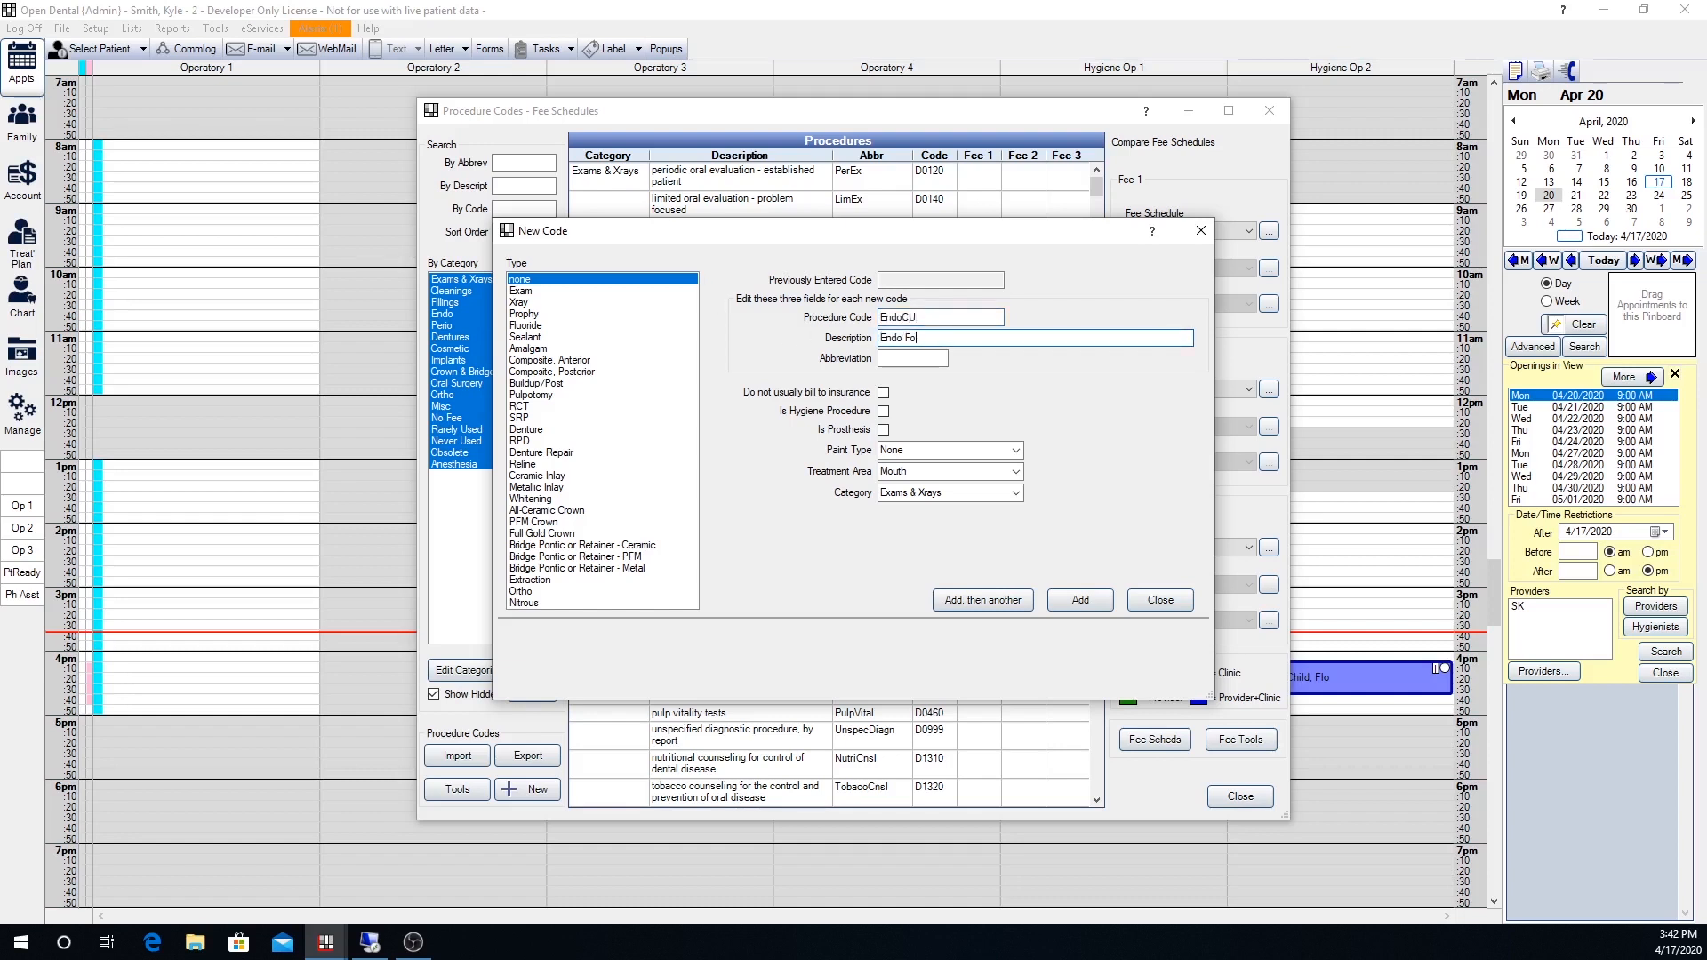
{"action": "type", "text": "Endo Follow Up"}
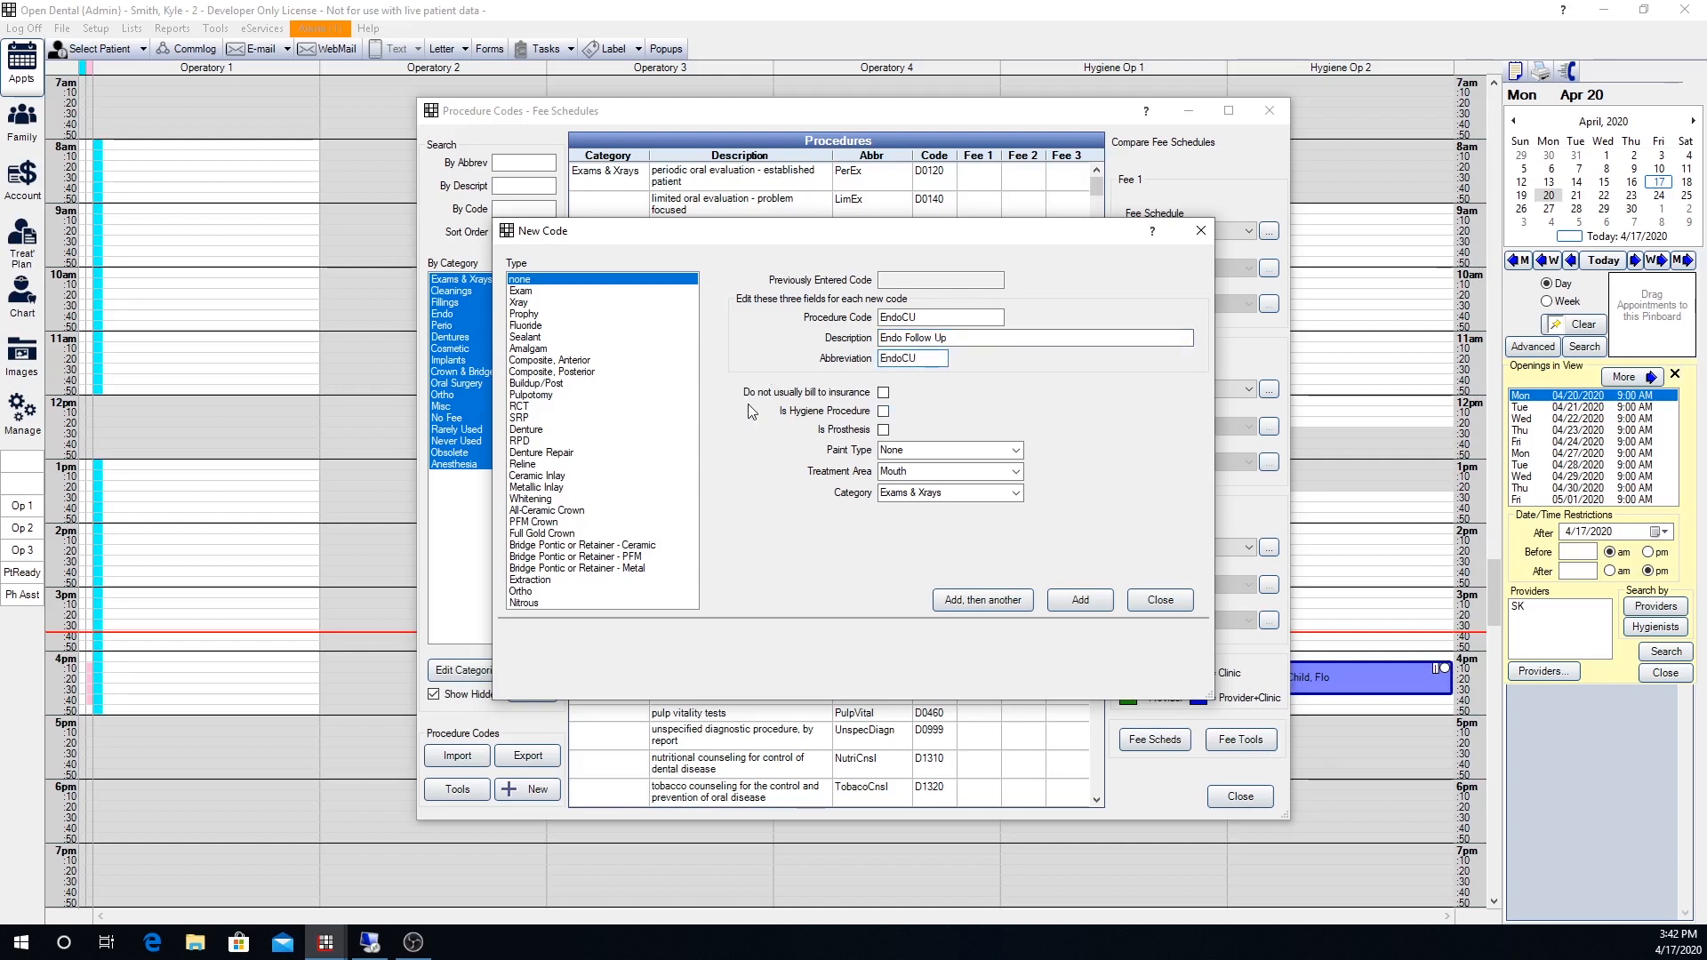
Mark the new Endo Follow Up code as not usually billed to insurance and assign it to the No Fee category
{"action": "left_click", "coordinate": [883, 393]}
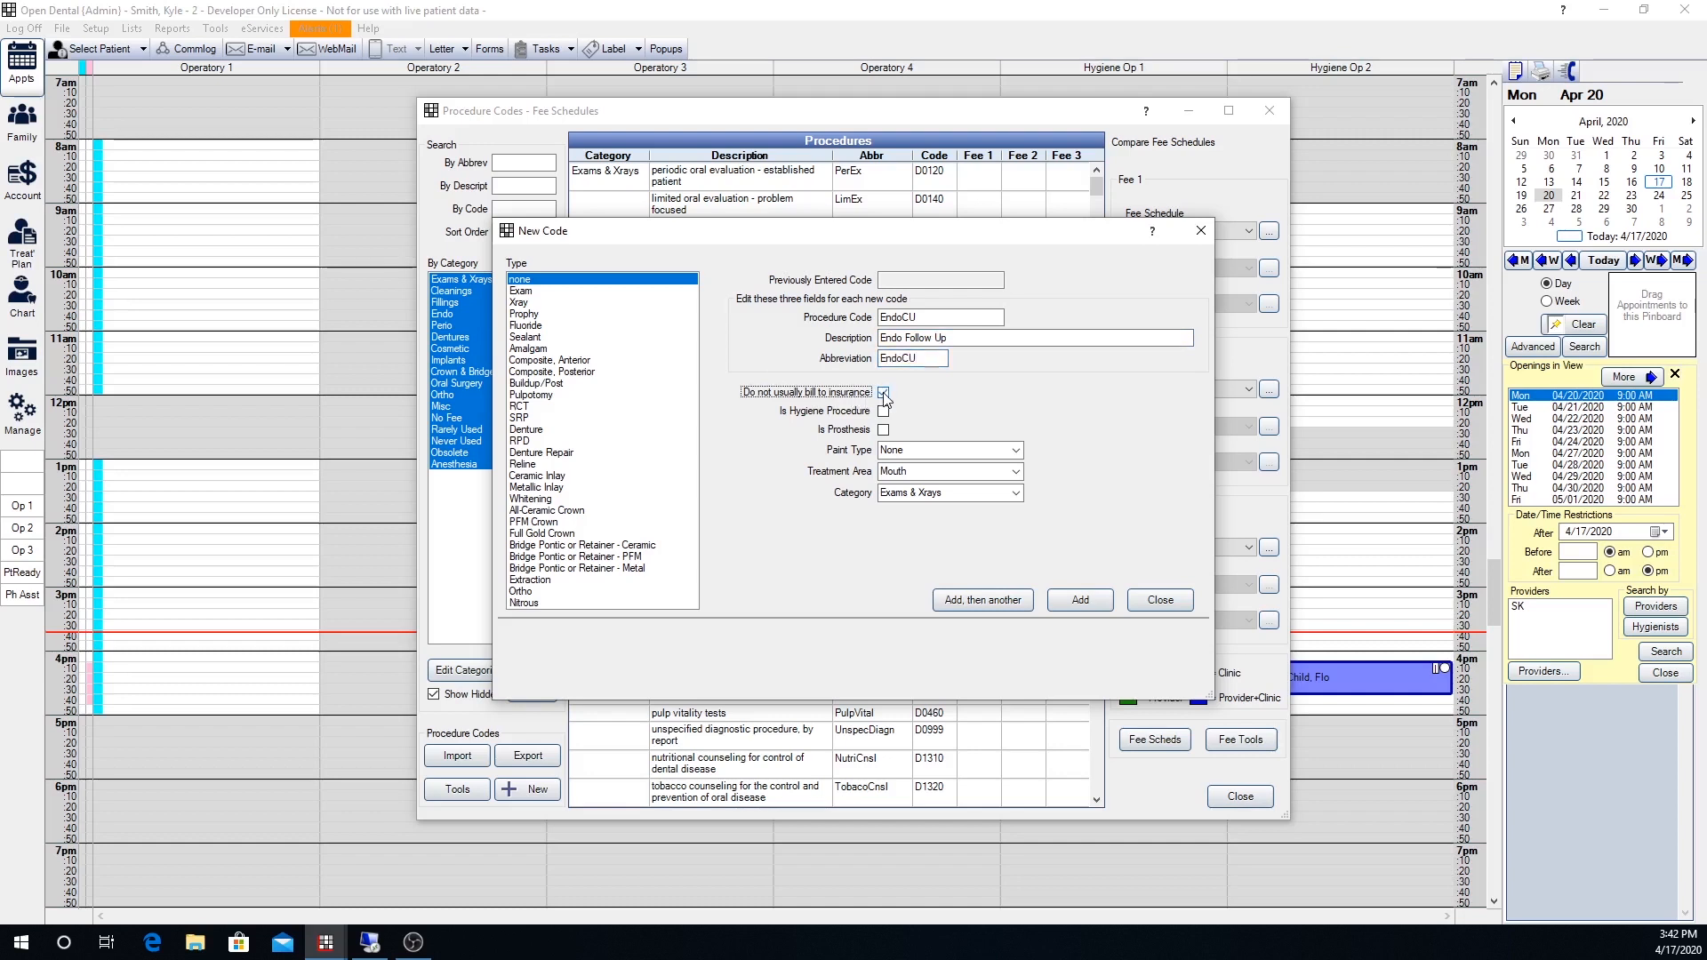
{"action": "left_click", "coordinate": [1019, 495]}
{"action": "left_click", "coordinate": [937, 649]}
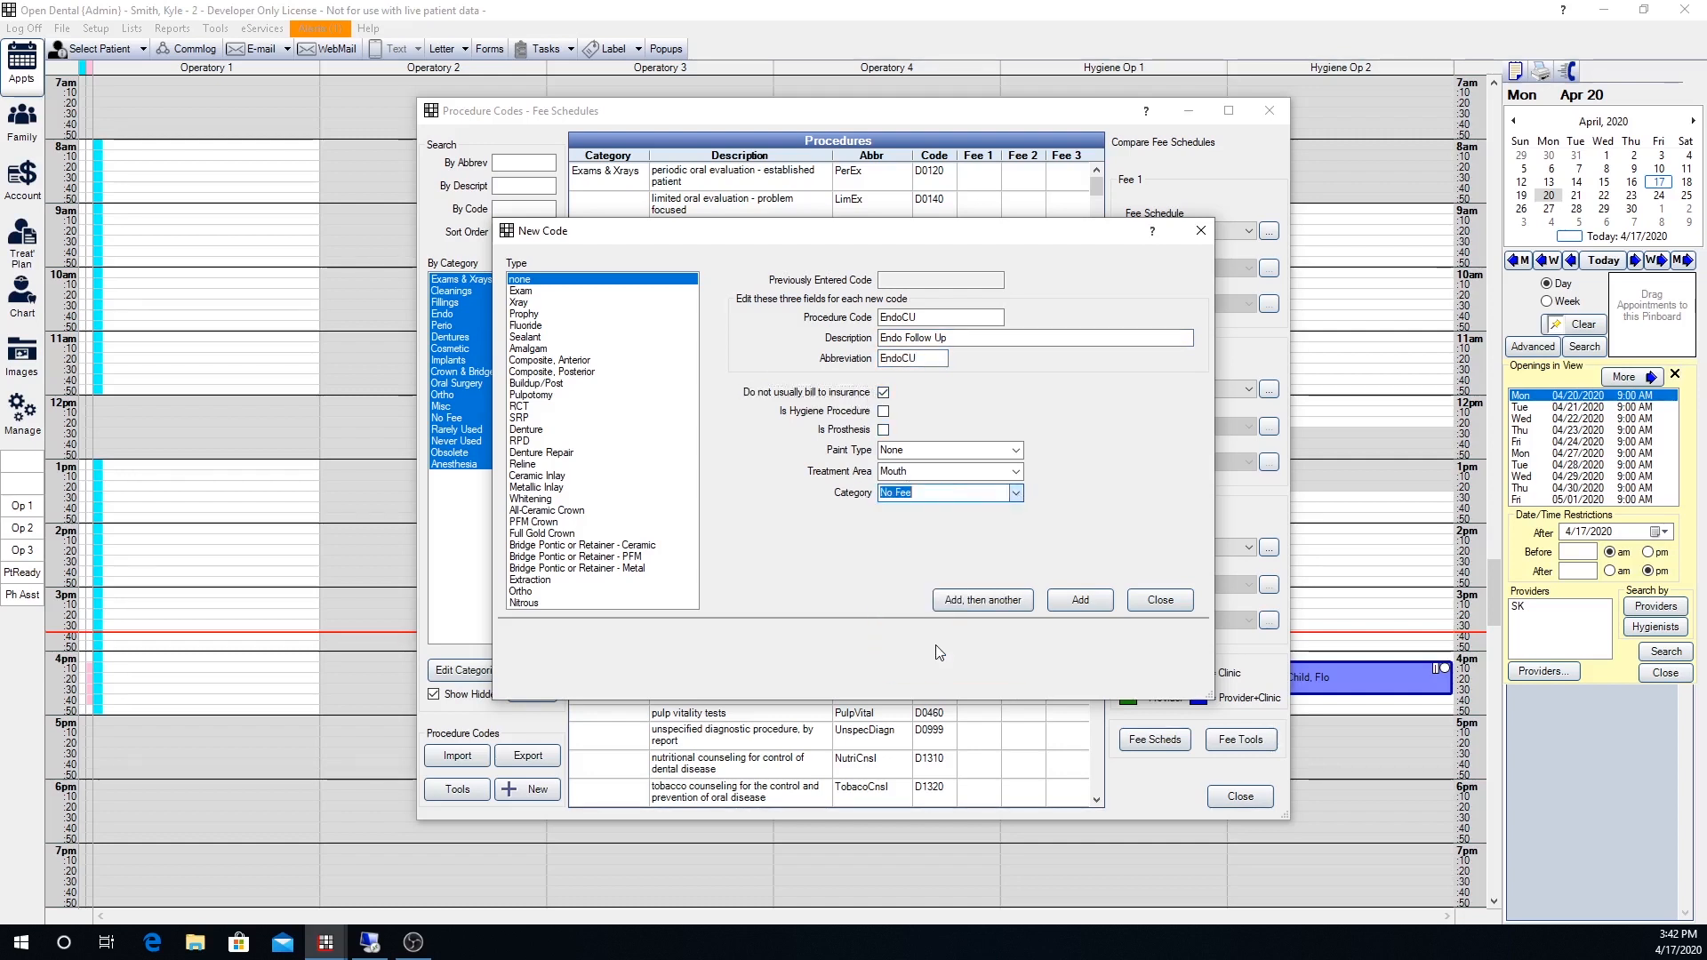
Try to add the new EndoCU procedure code and leave the new code form
{"action": "left_click", "coordinate": [1082, 601]}
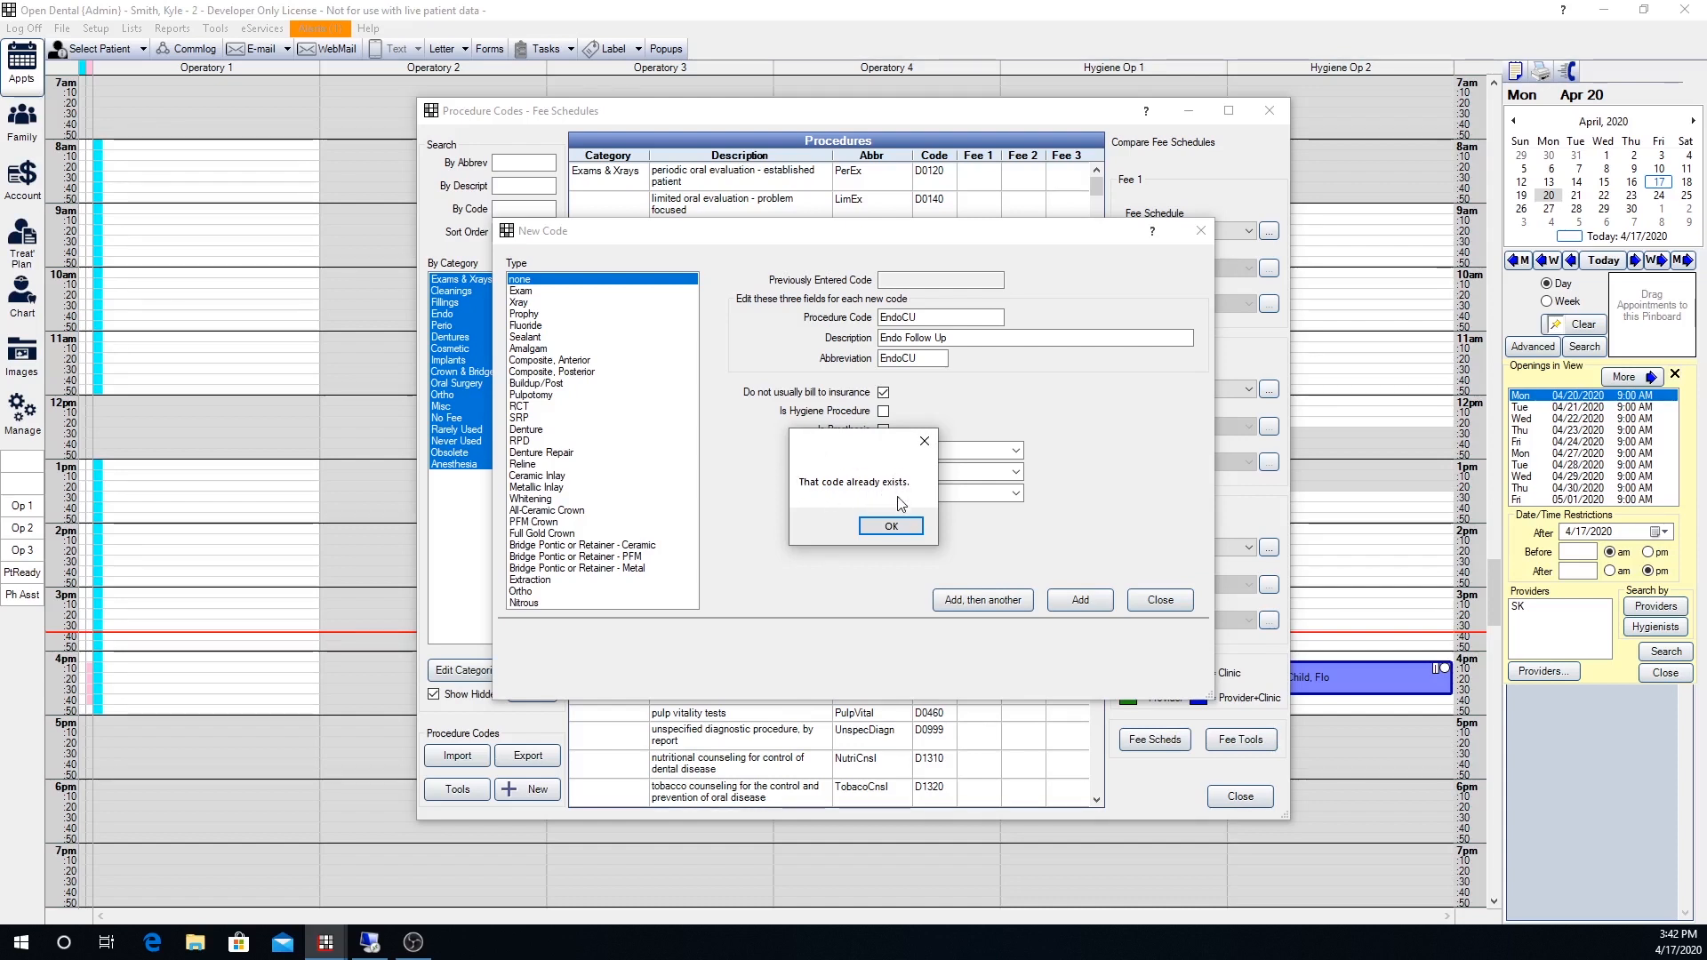
{"action": "left_click", "coordinate": [893, 526]}
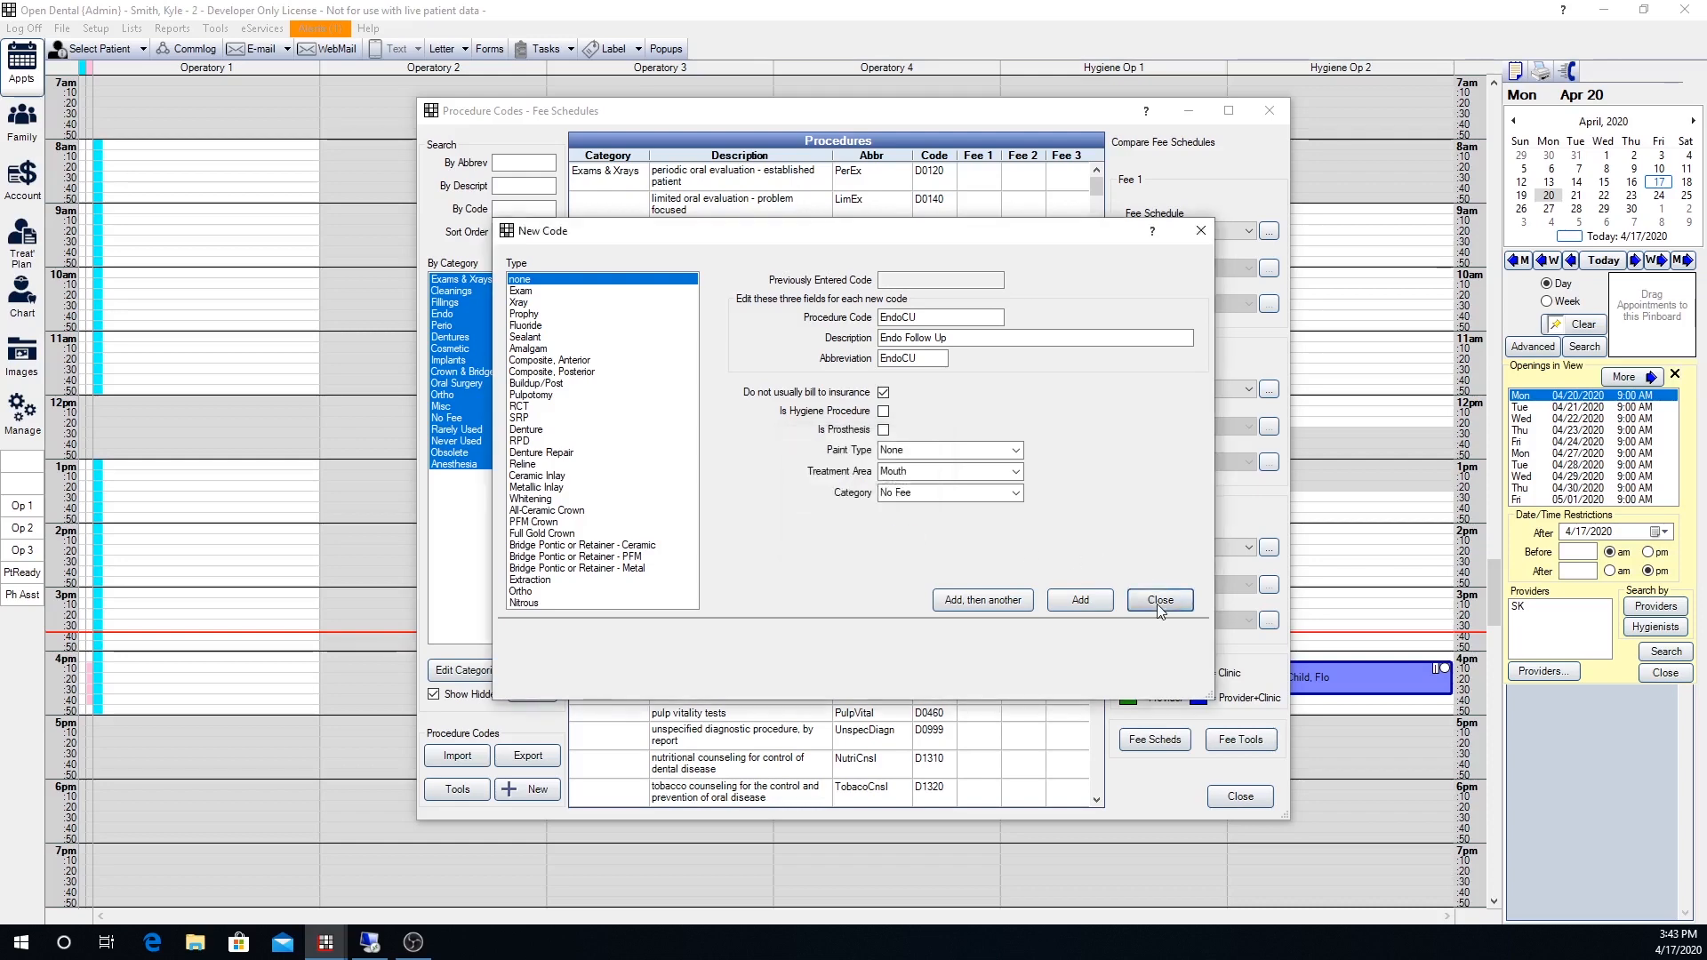
{"action": "left_click", "coordinate": [1161, 601]}
Search the procedure codes for endo, select the Endo Follow Up entry and close the code list
{"action": "type", "text": "en"}
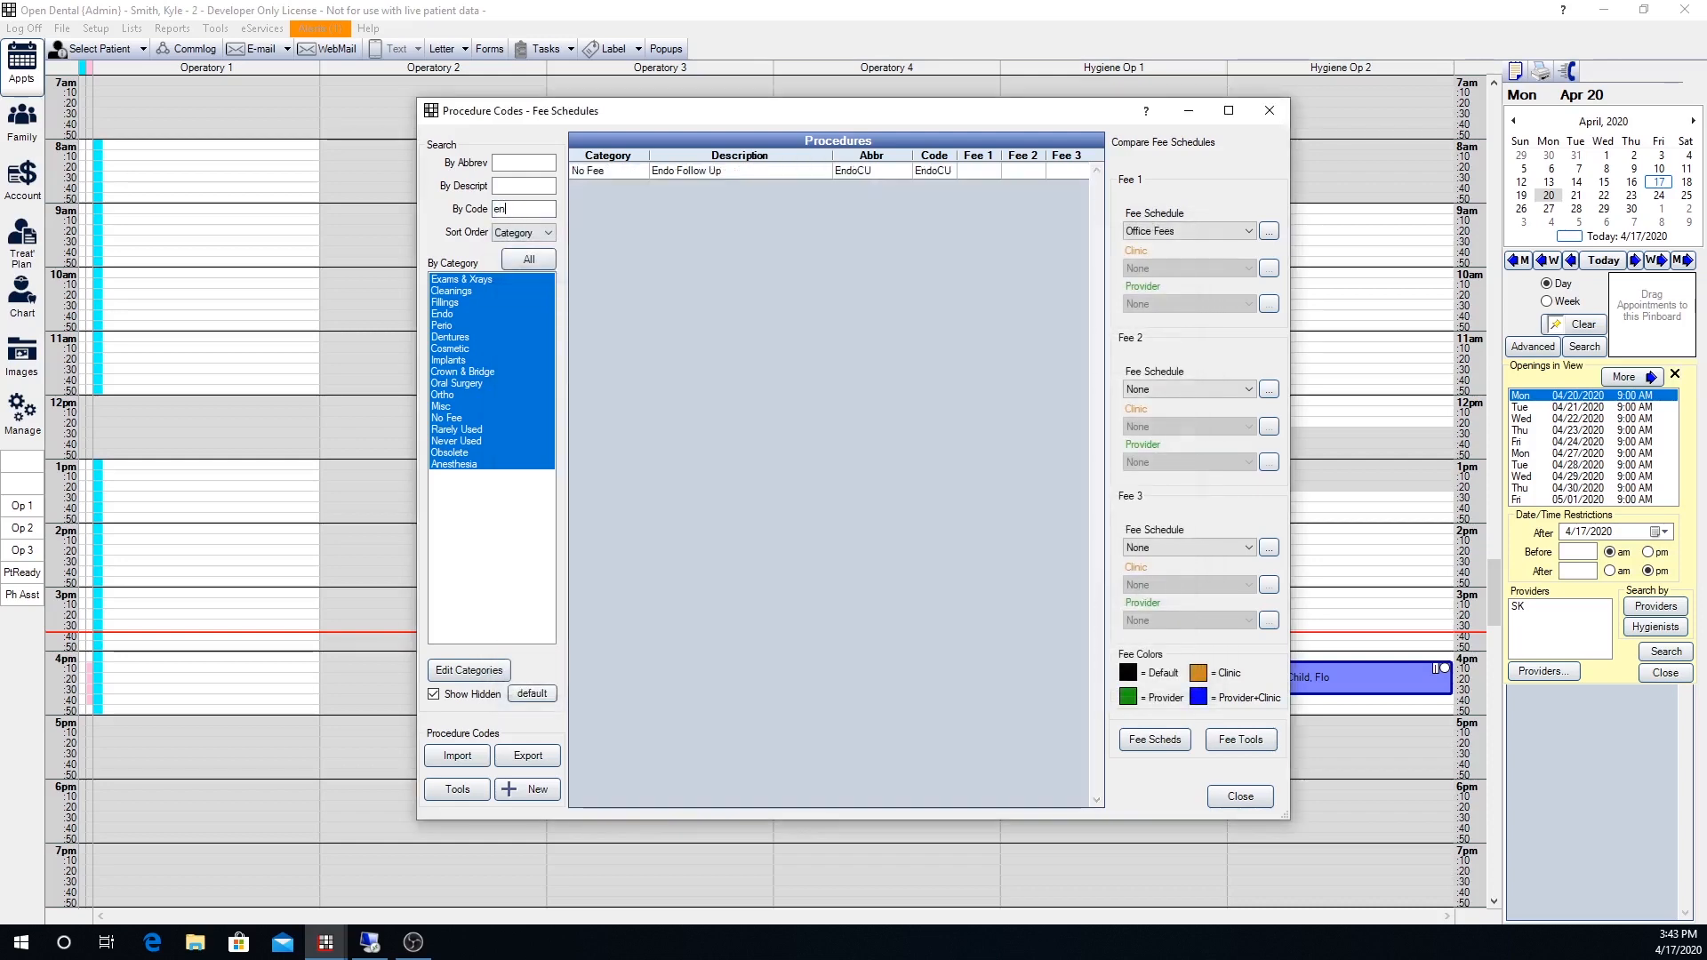
{"action": "type", "text": "do"}
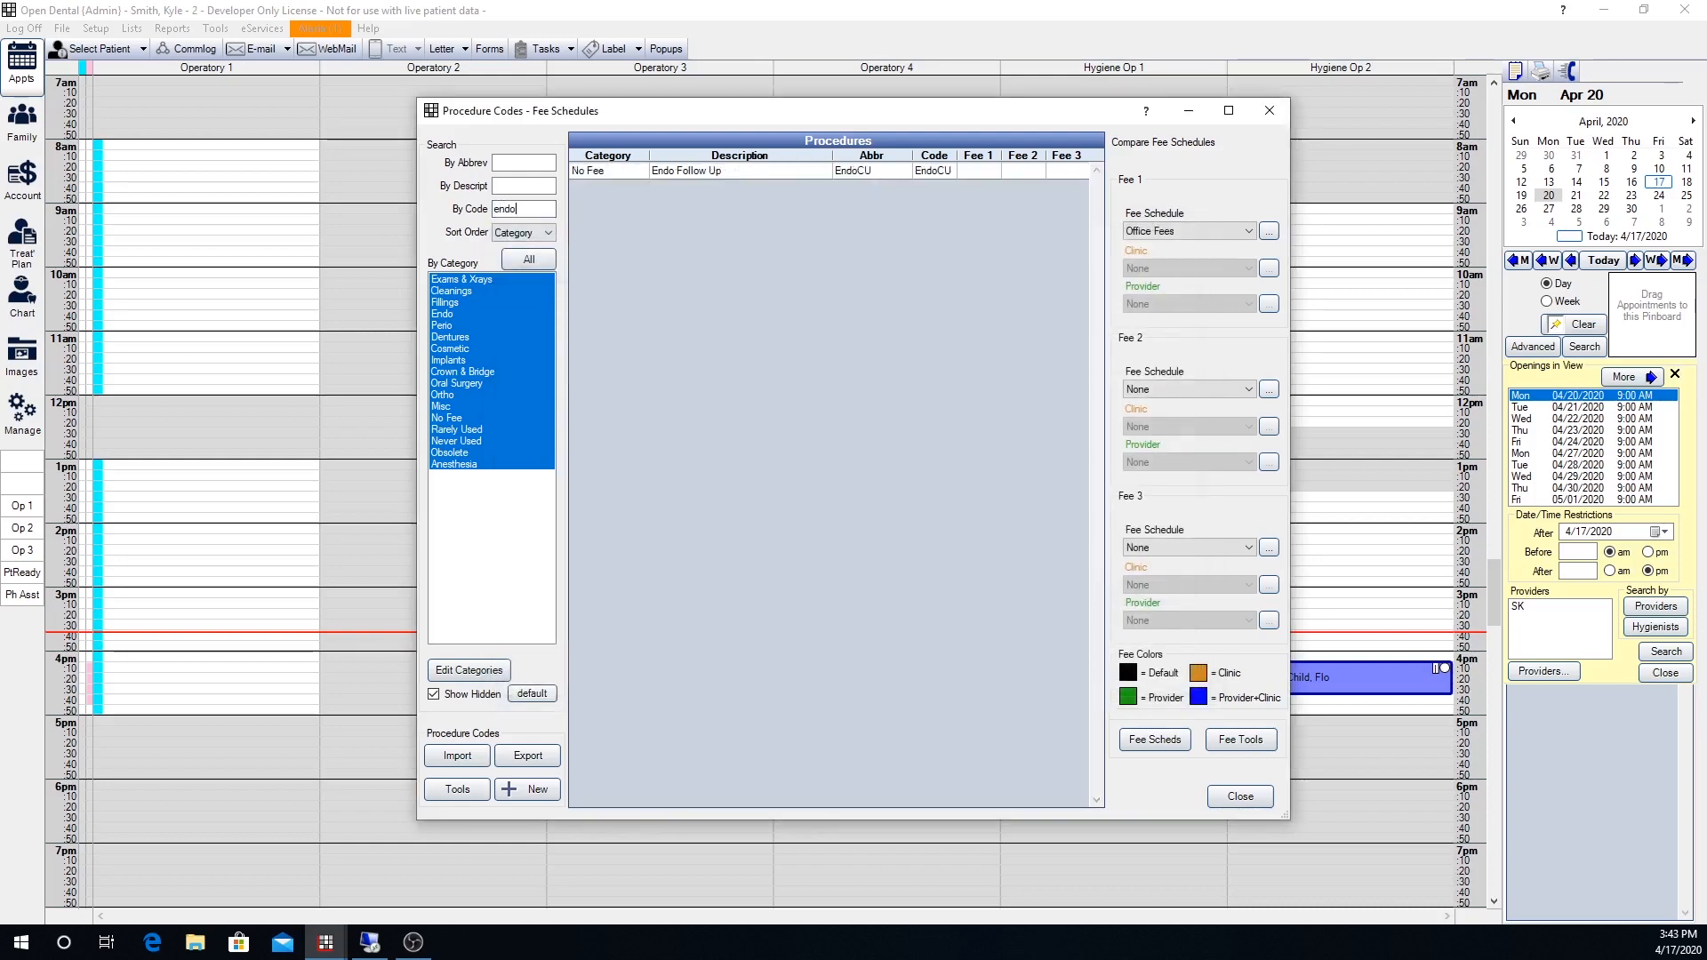
{"action": "left_click", "coordinate": [739, 172]}
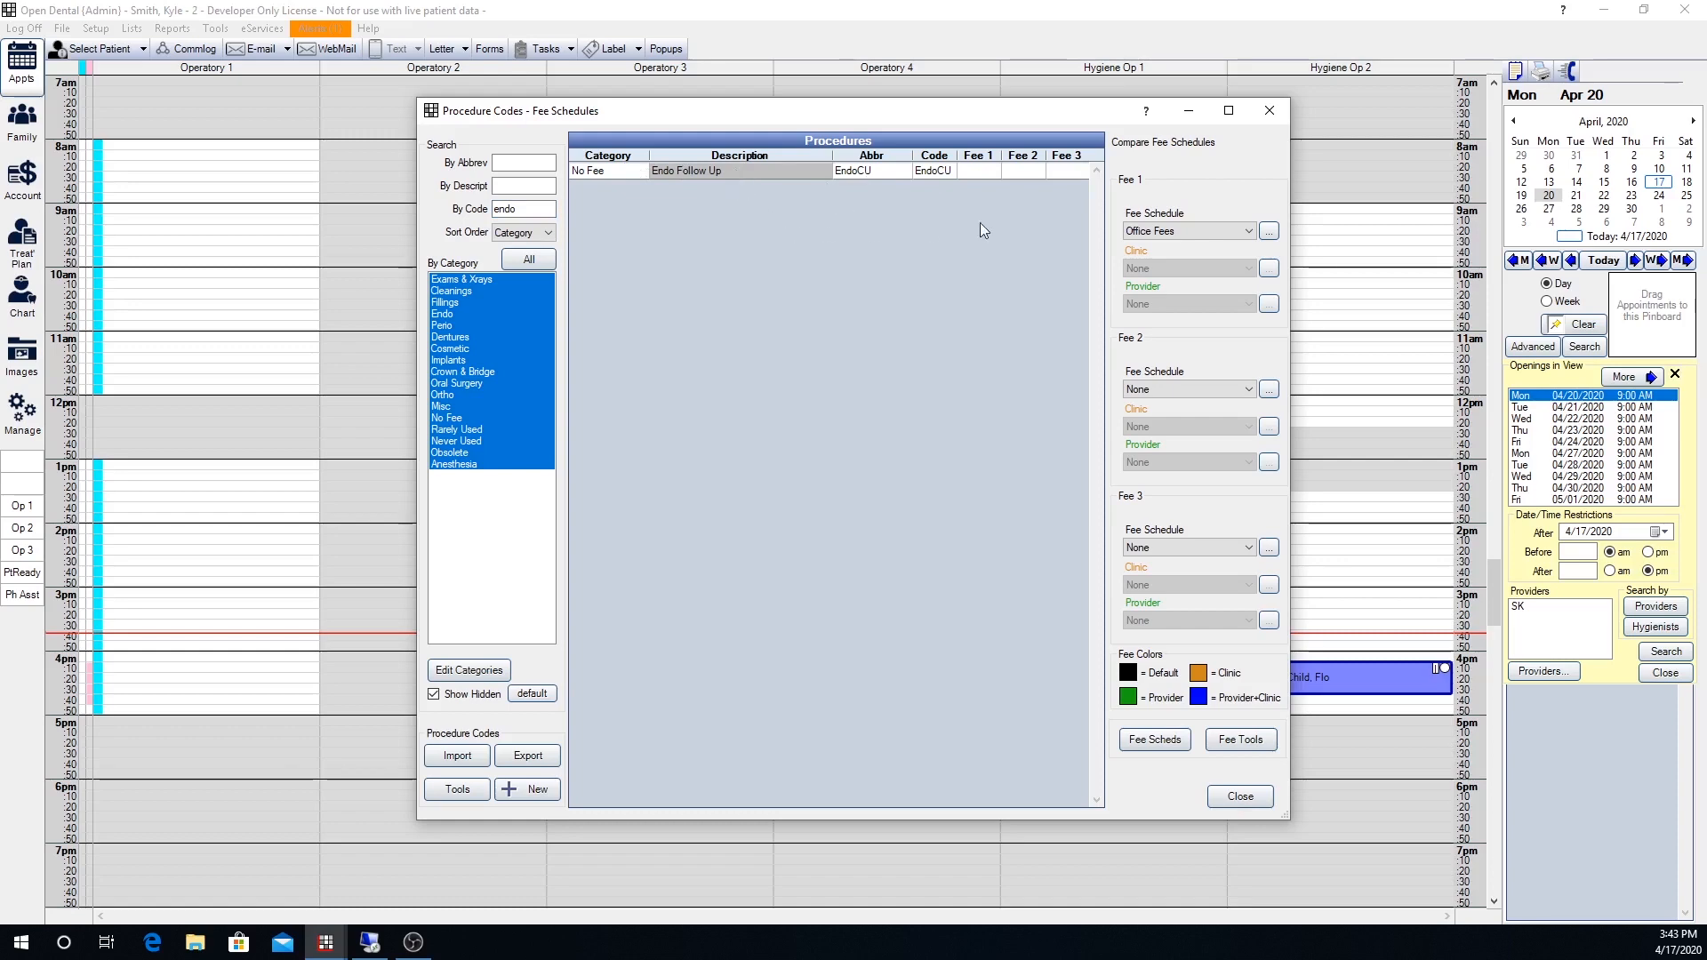
{"action": "left_click", "coordinate": [1269, 112]}
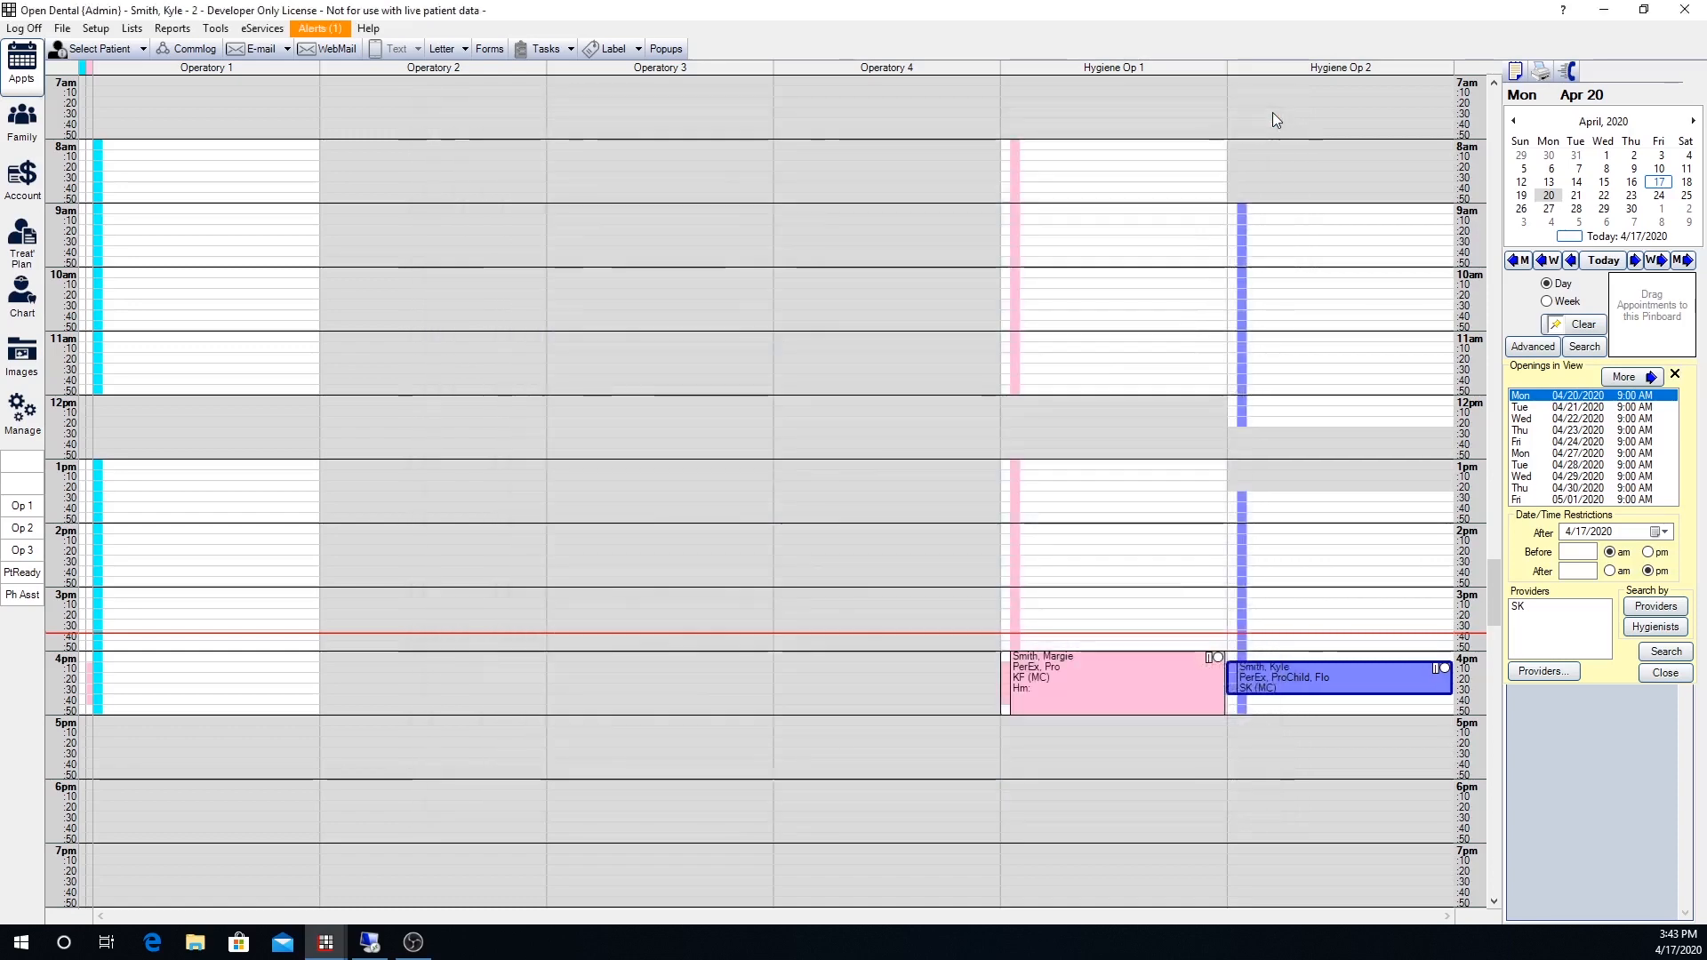
Edit the Endo Follow Up recall type, keeping its special type as none and enabling the option to append it to special recalls
{"action": "left_click", "coordinate": [96, 29]}
{"action": "mouse_move", "coordinate": [112, 50]}
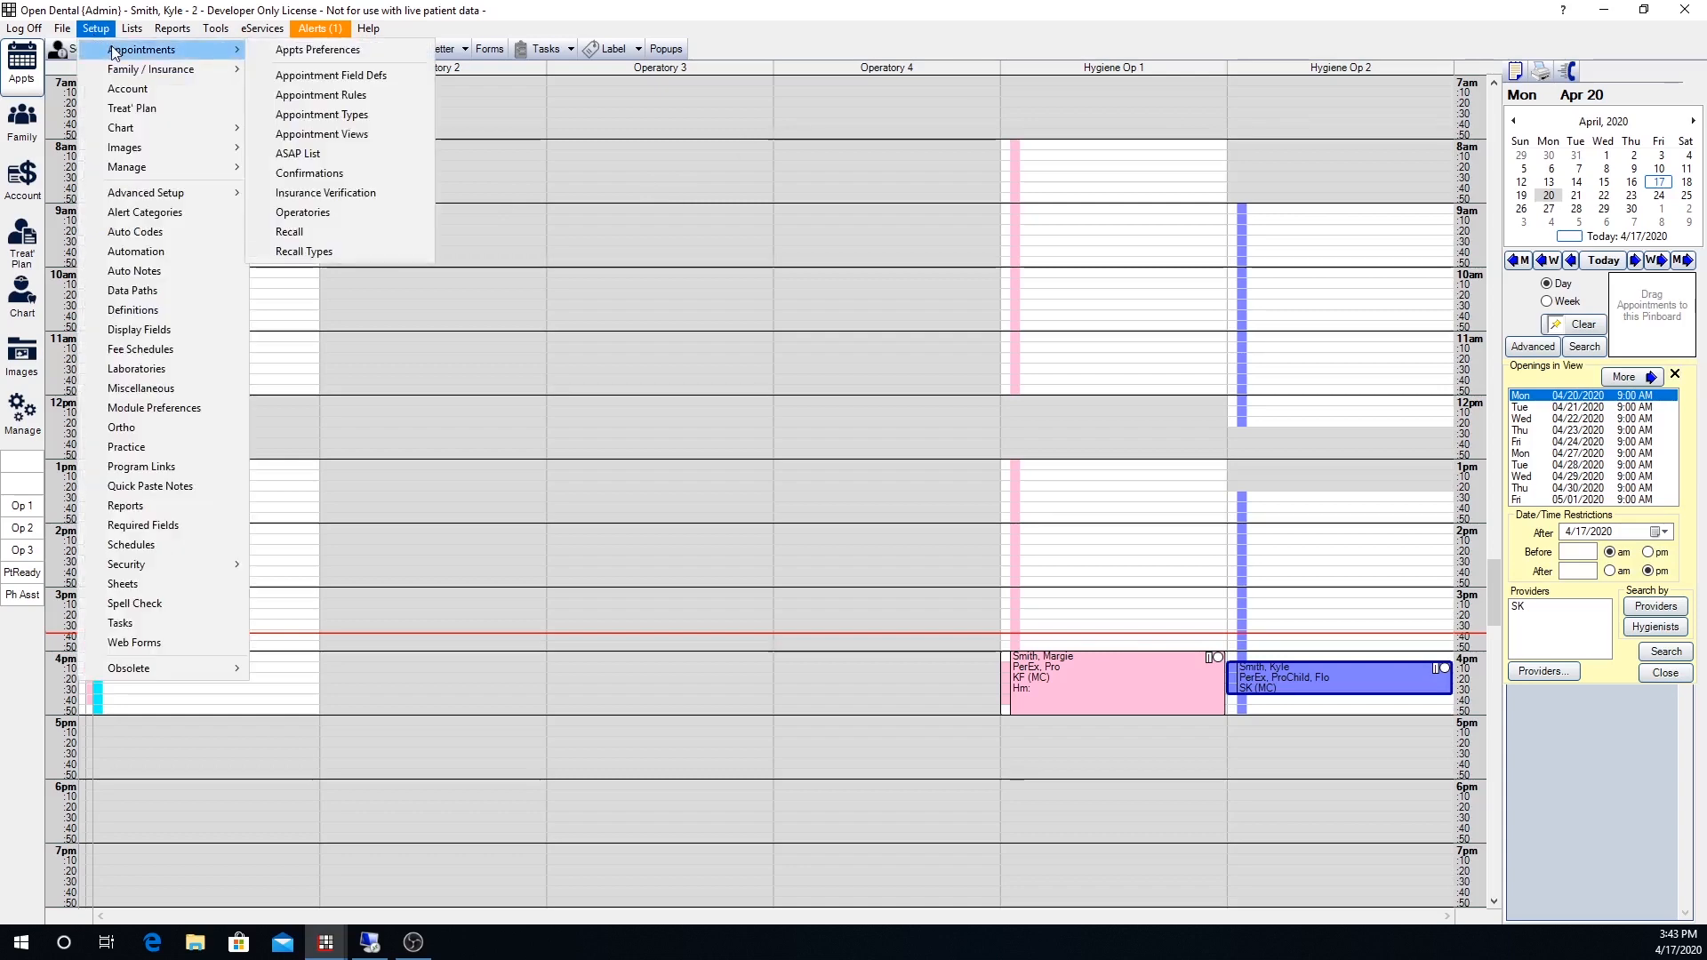
{"action": "left_click", "coordinate": [309, 252]}
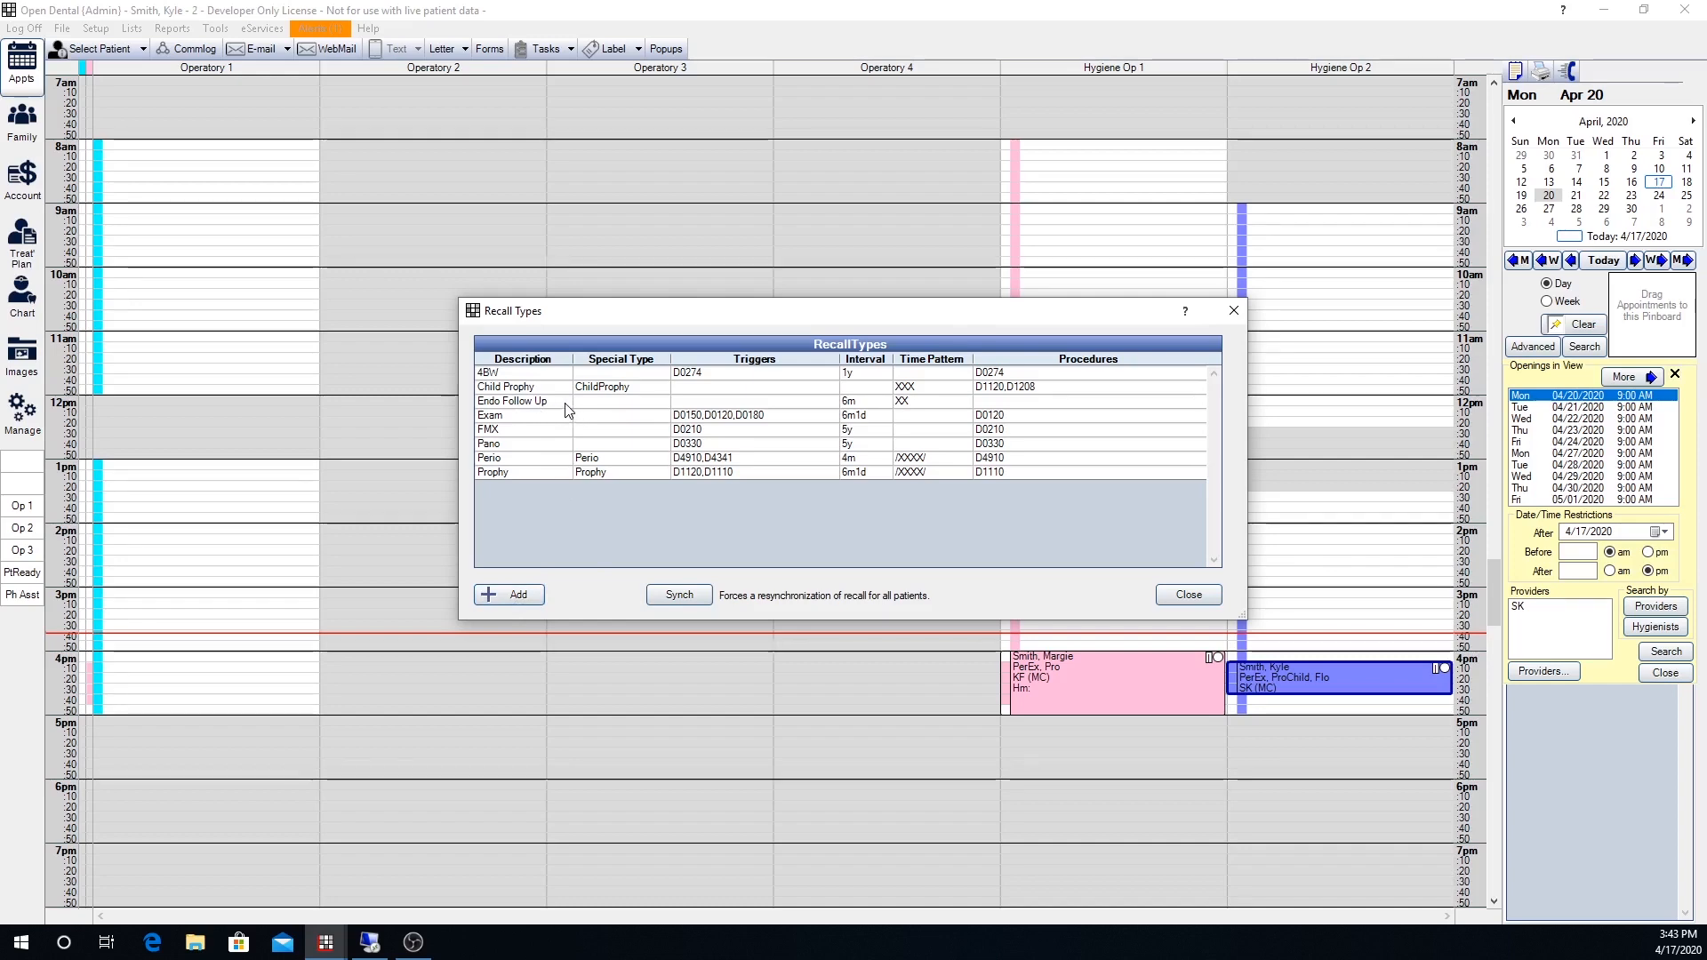
{"action": "double_click", "coordinate": [507, 404]}
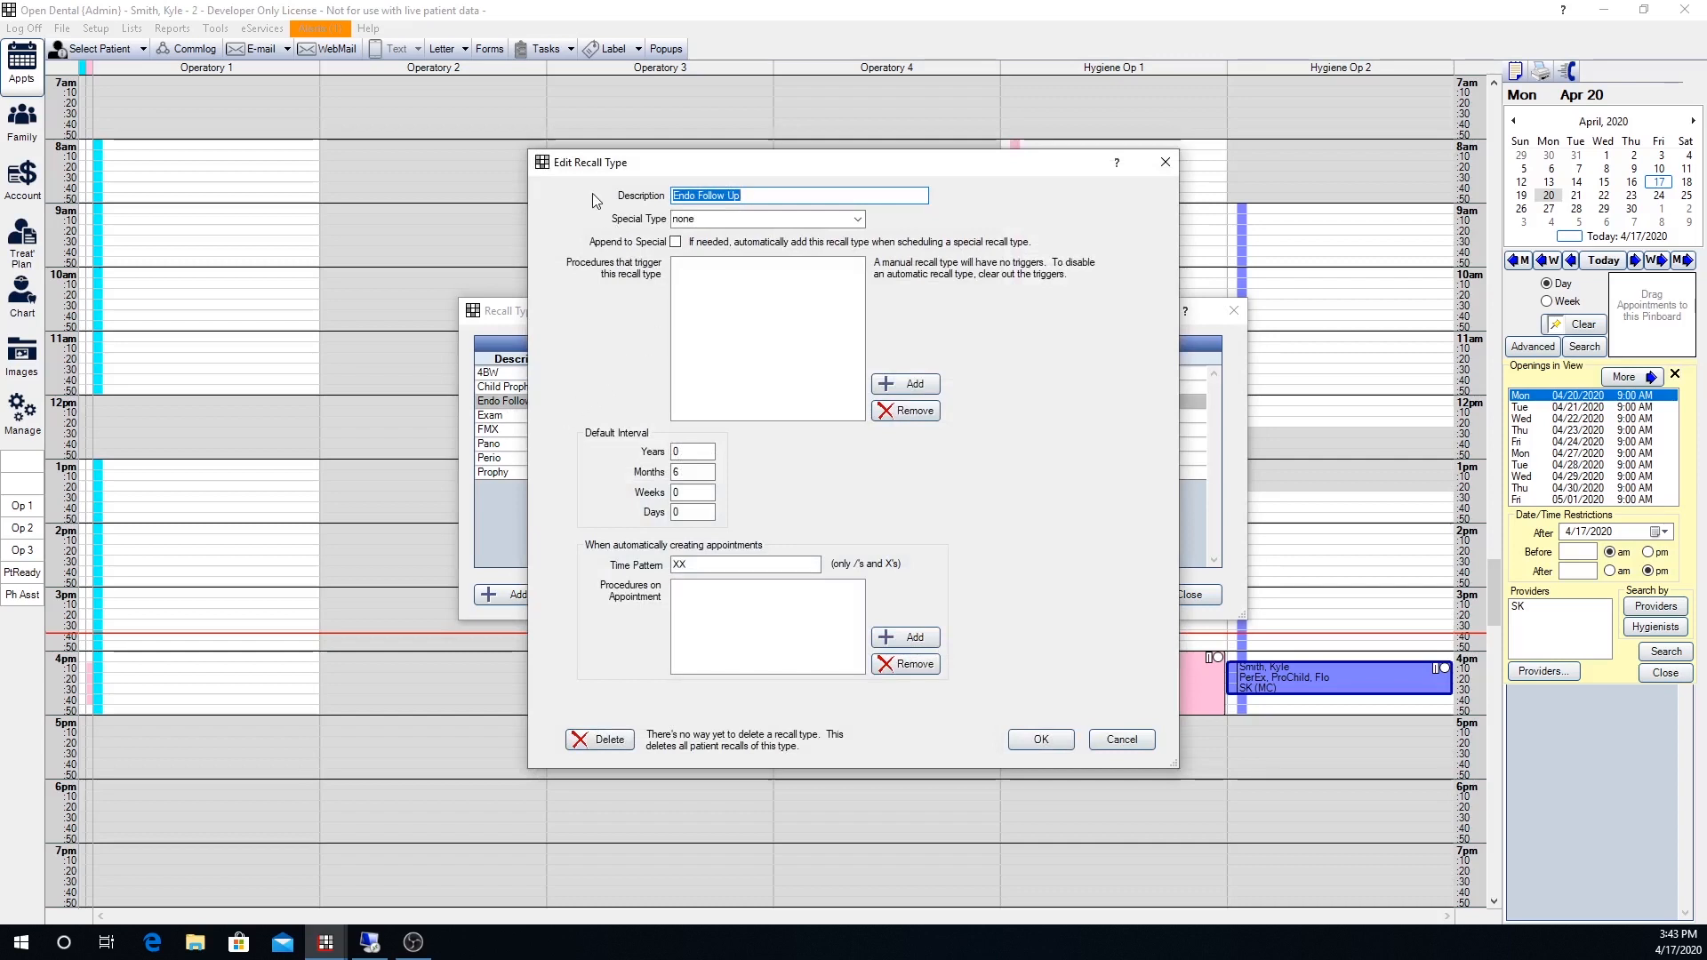
{"action": "left_click", "coordinate": [792, 195]}
{"action": "left_click", "coordinate": [856, 220]}
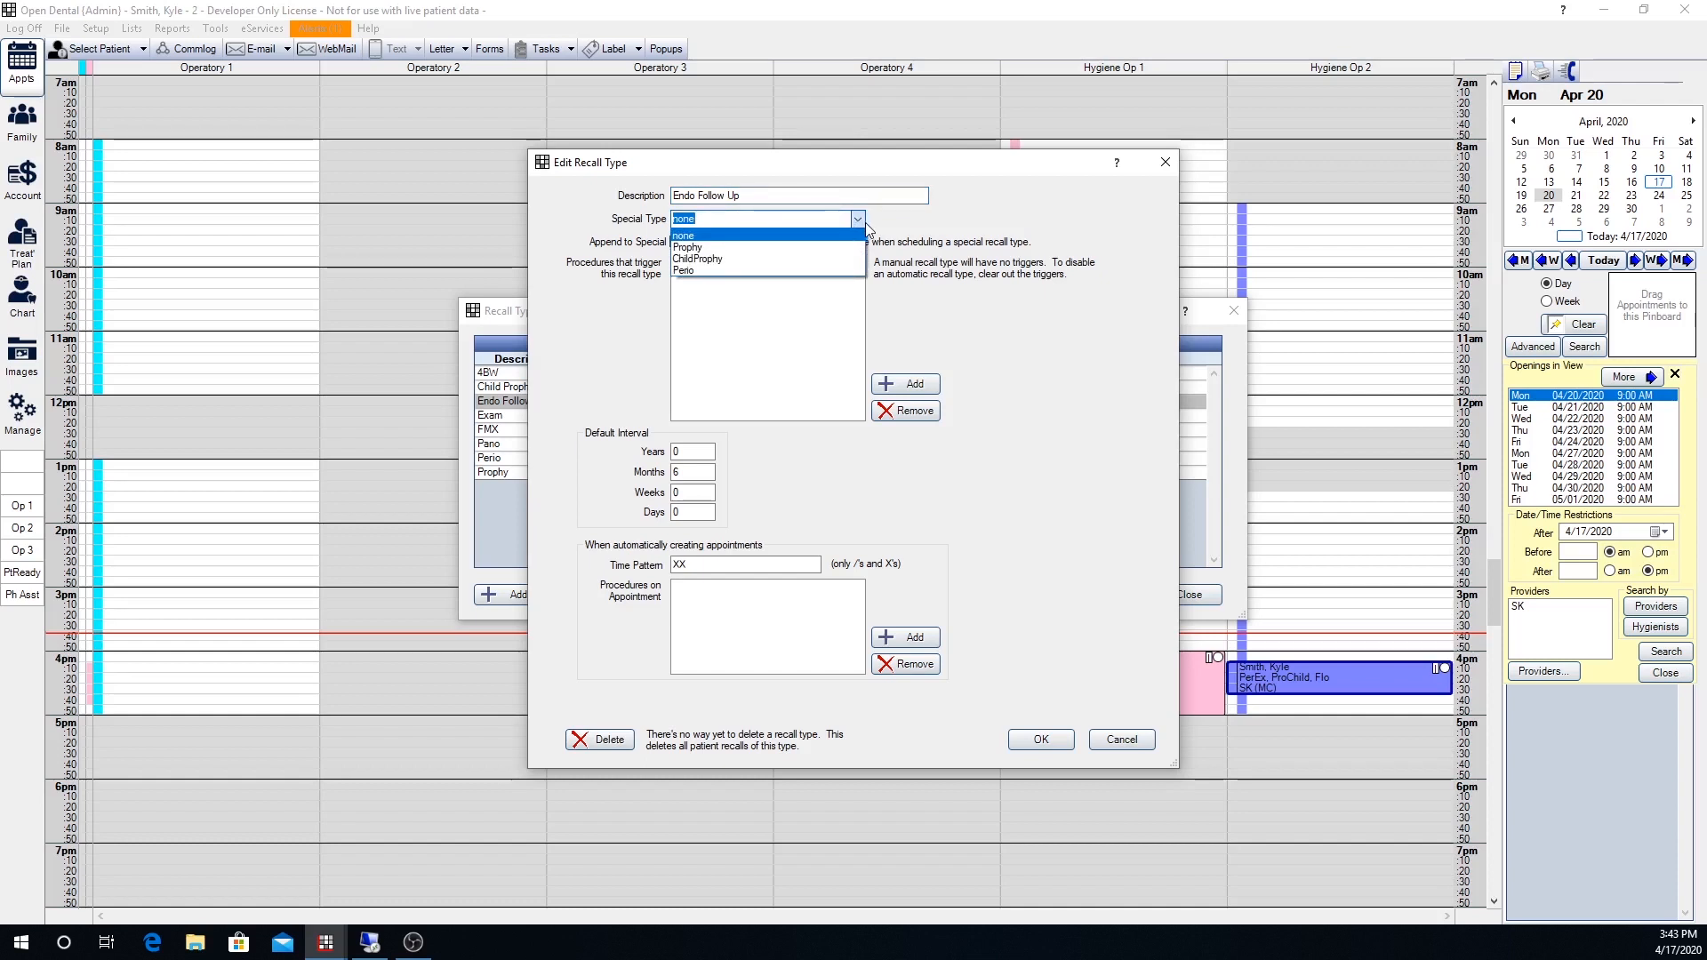
{"action": "left_click", "coordinate": [877, 220]}
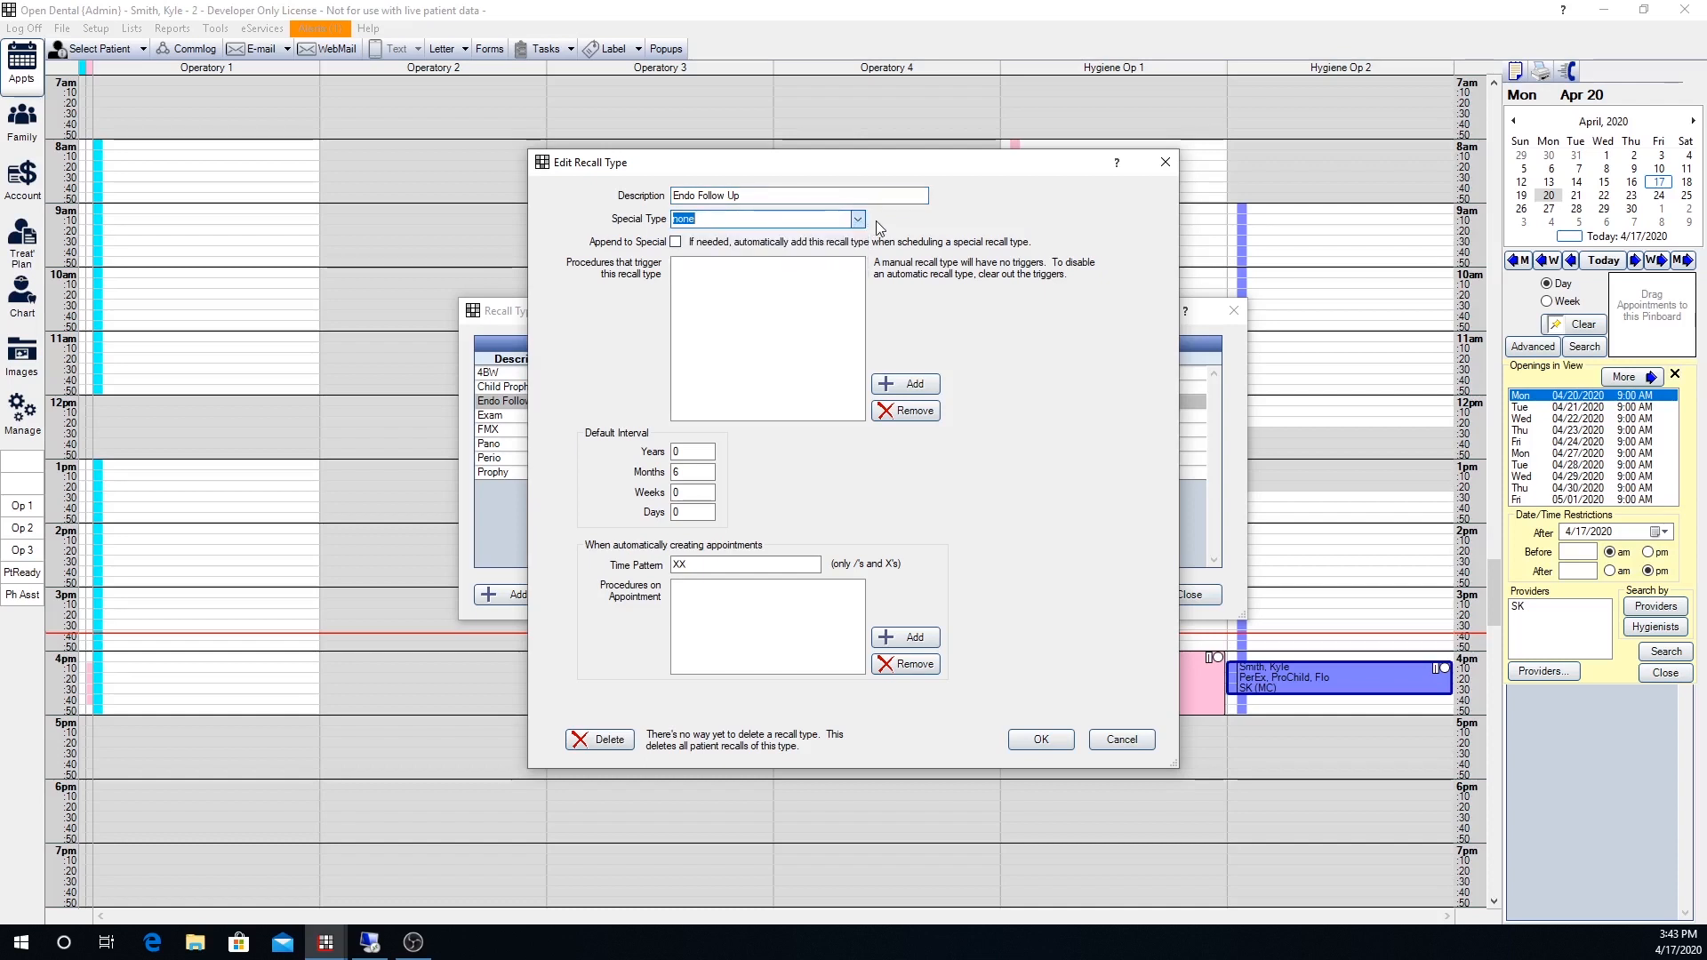
{"action": "left_click", "coordinate": [677, 243]}
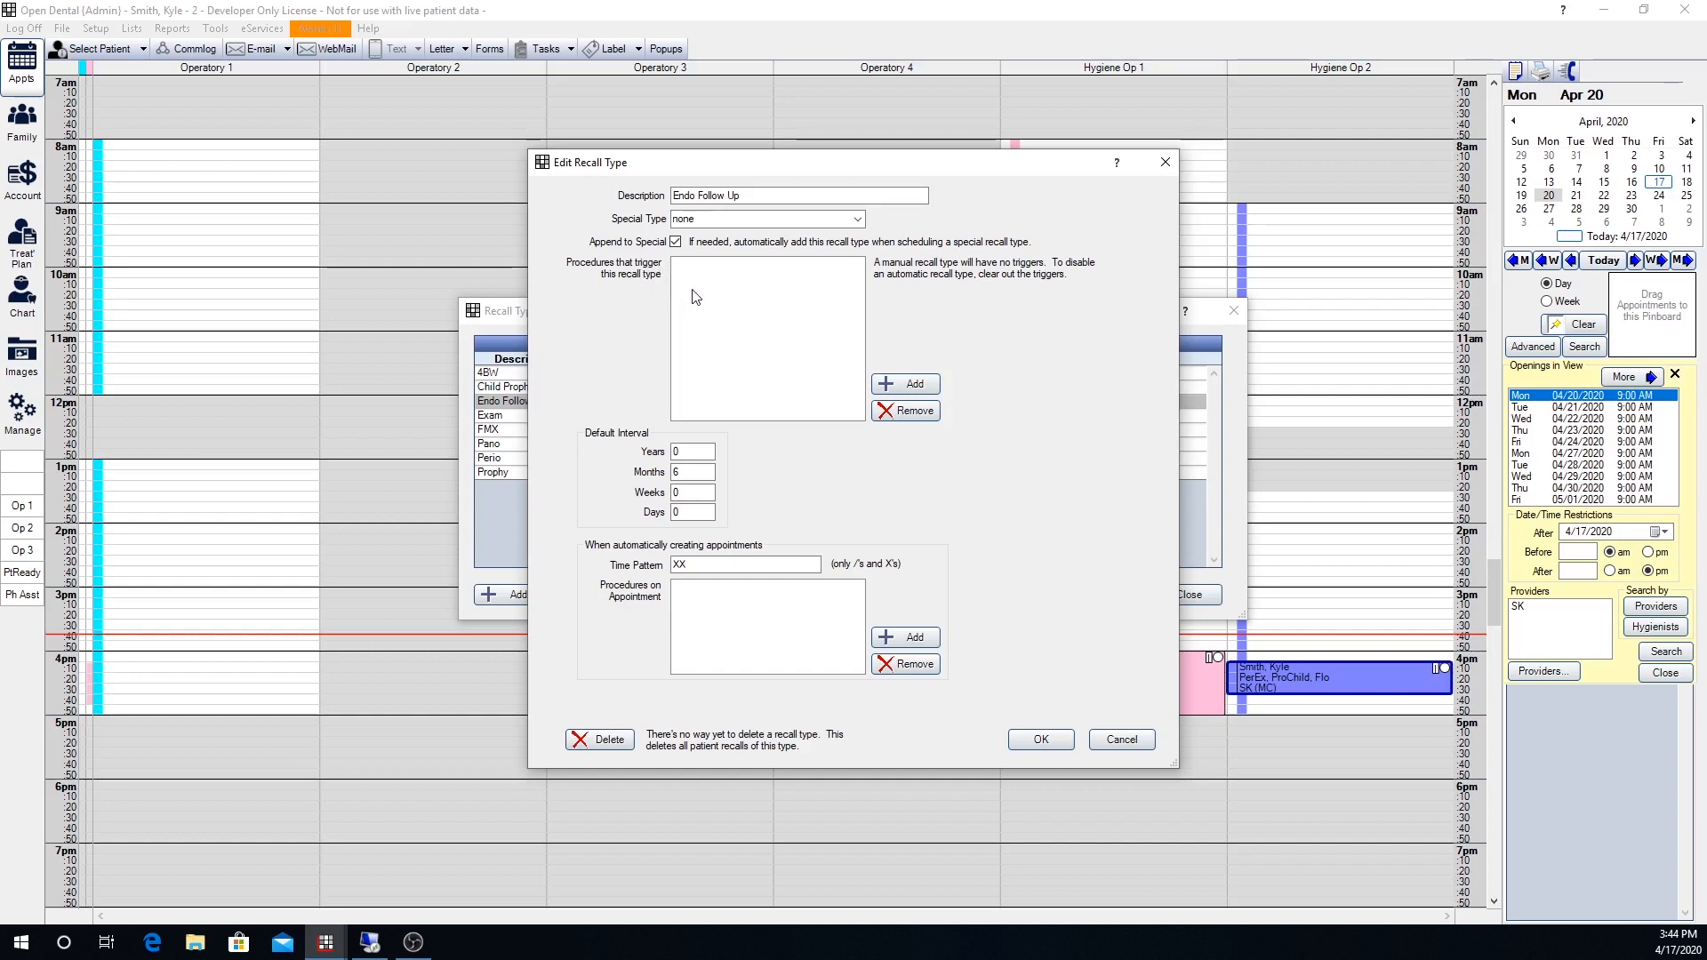
Add procedures D3330, D3331 and D3332 as triggers for the Endo Follow Up recall type
{"action": "left_click", "coordinate": [923, 391]}
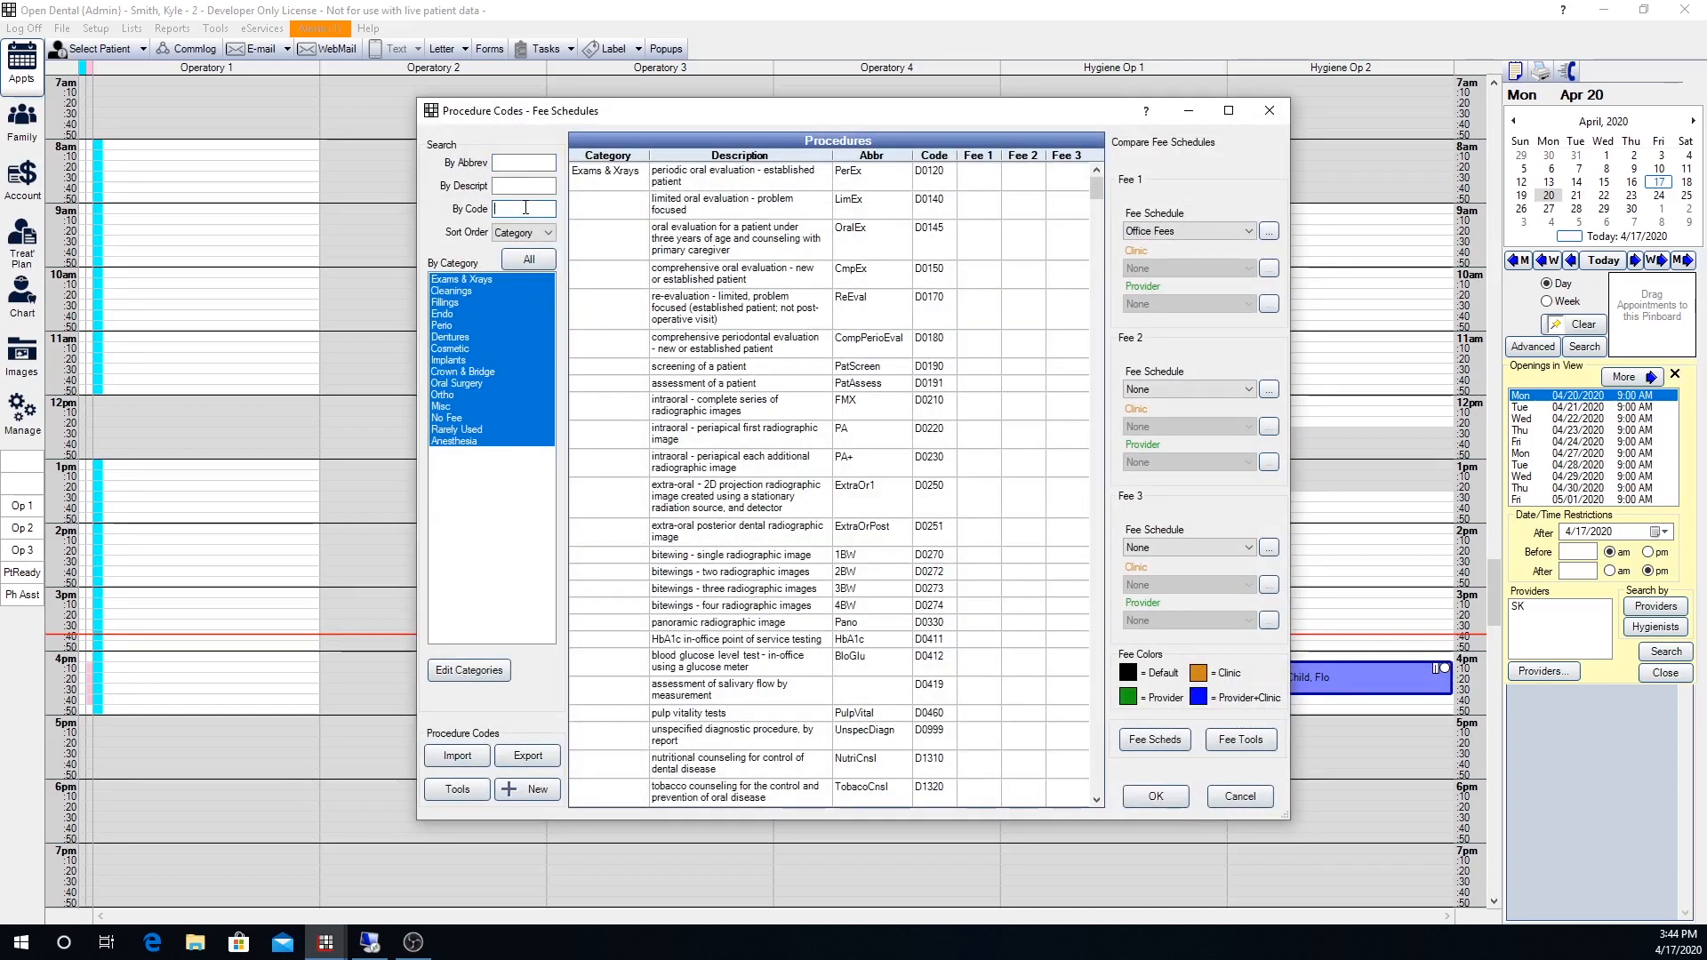
{"action": "type", "text": "3330"}
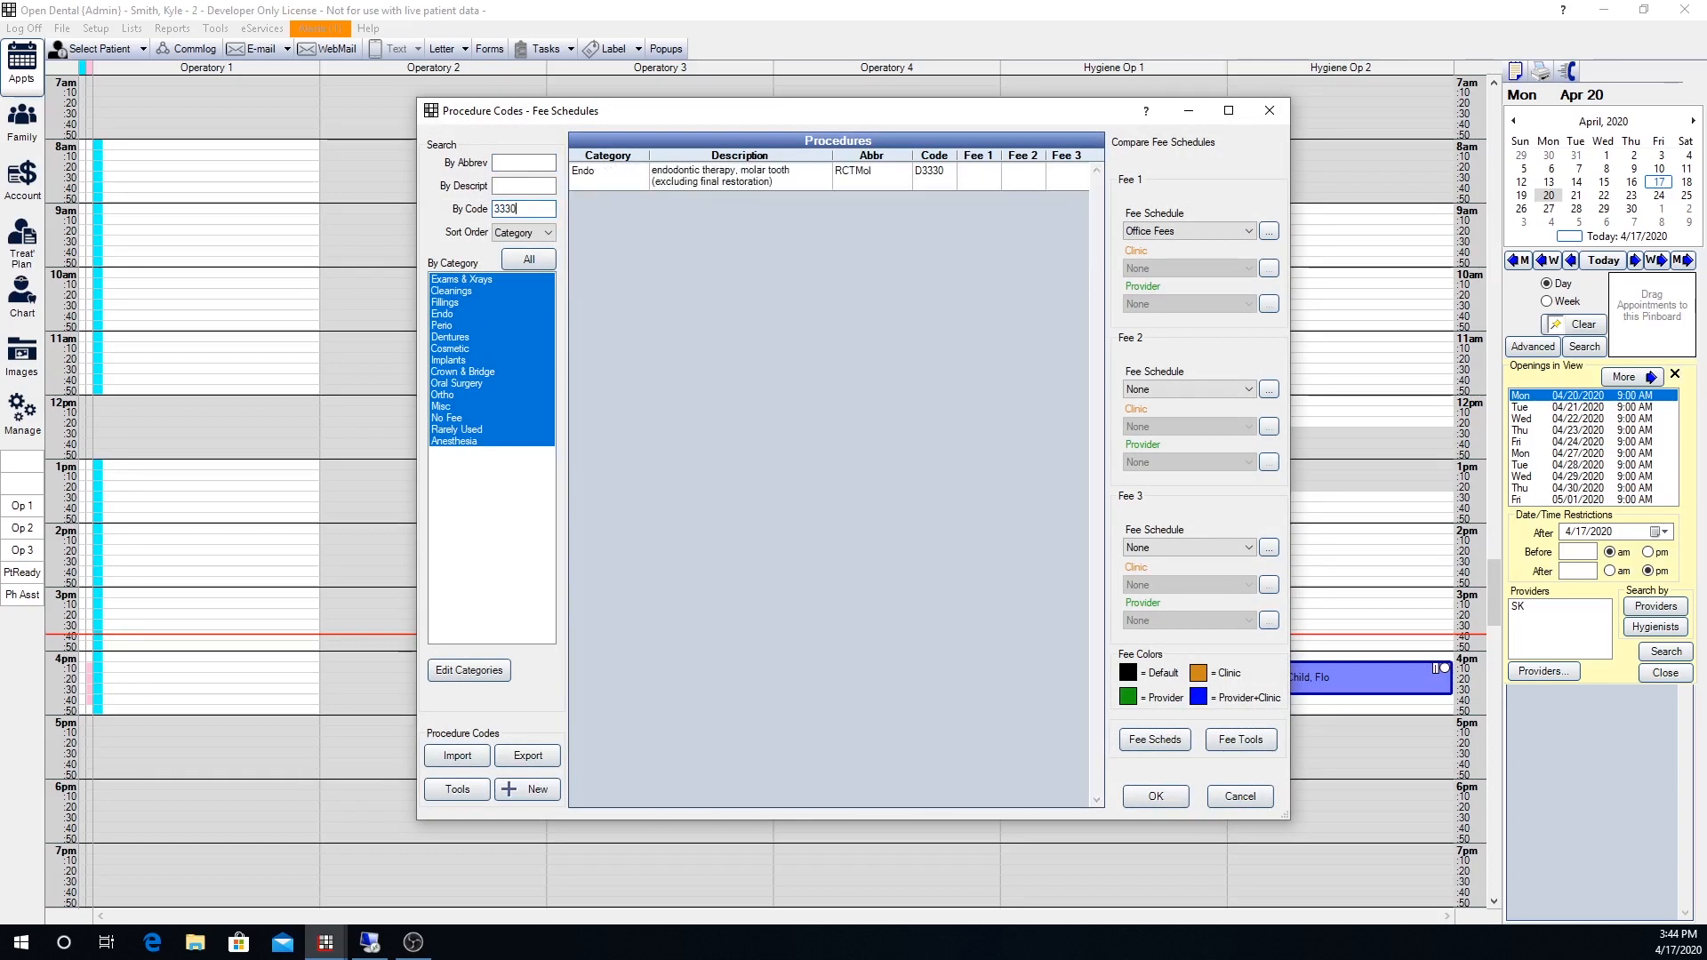
{"action": "double_click", "coordinate": [720, 175]}
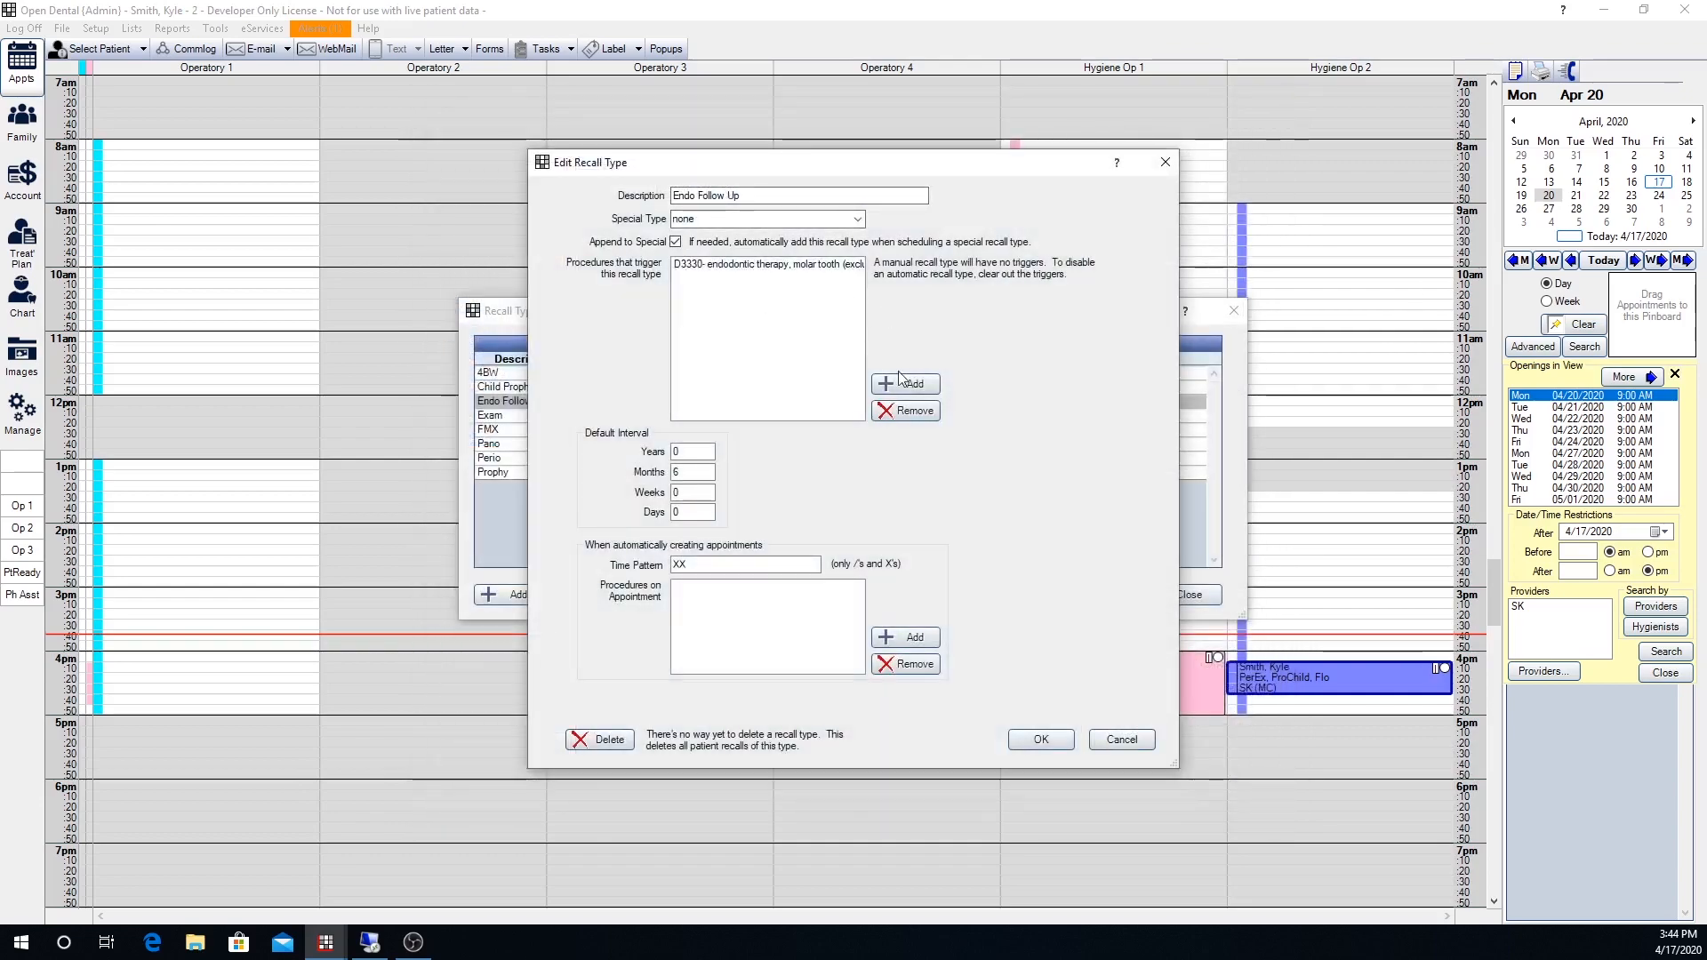
{"action": "left_click", "coordinate": [909, 384]}
{"action": "type", "text": "33"}
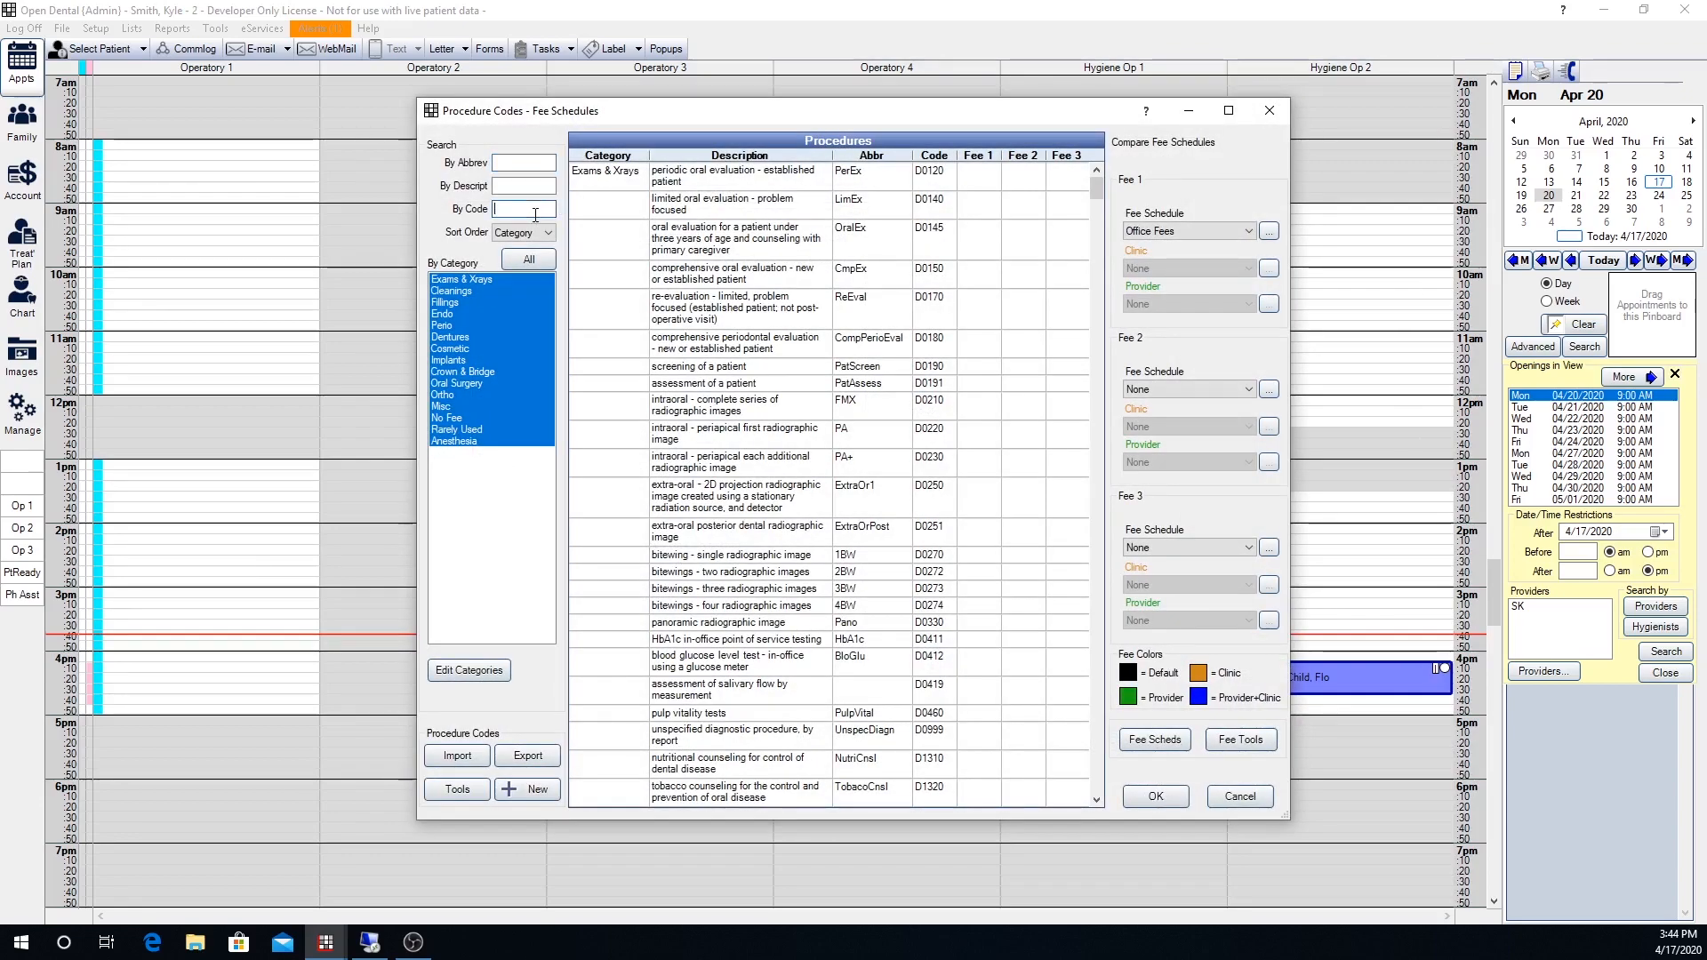
{"action": "type", "text": "31"}
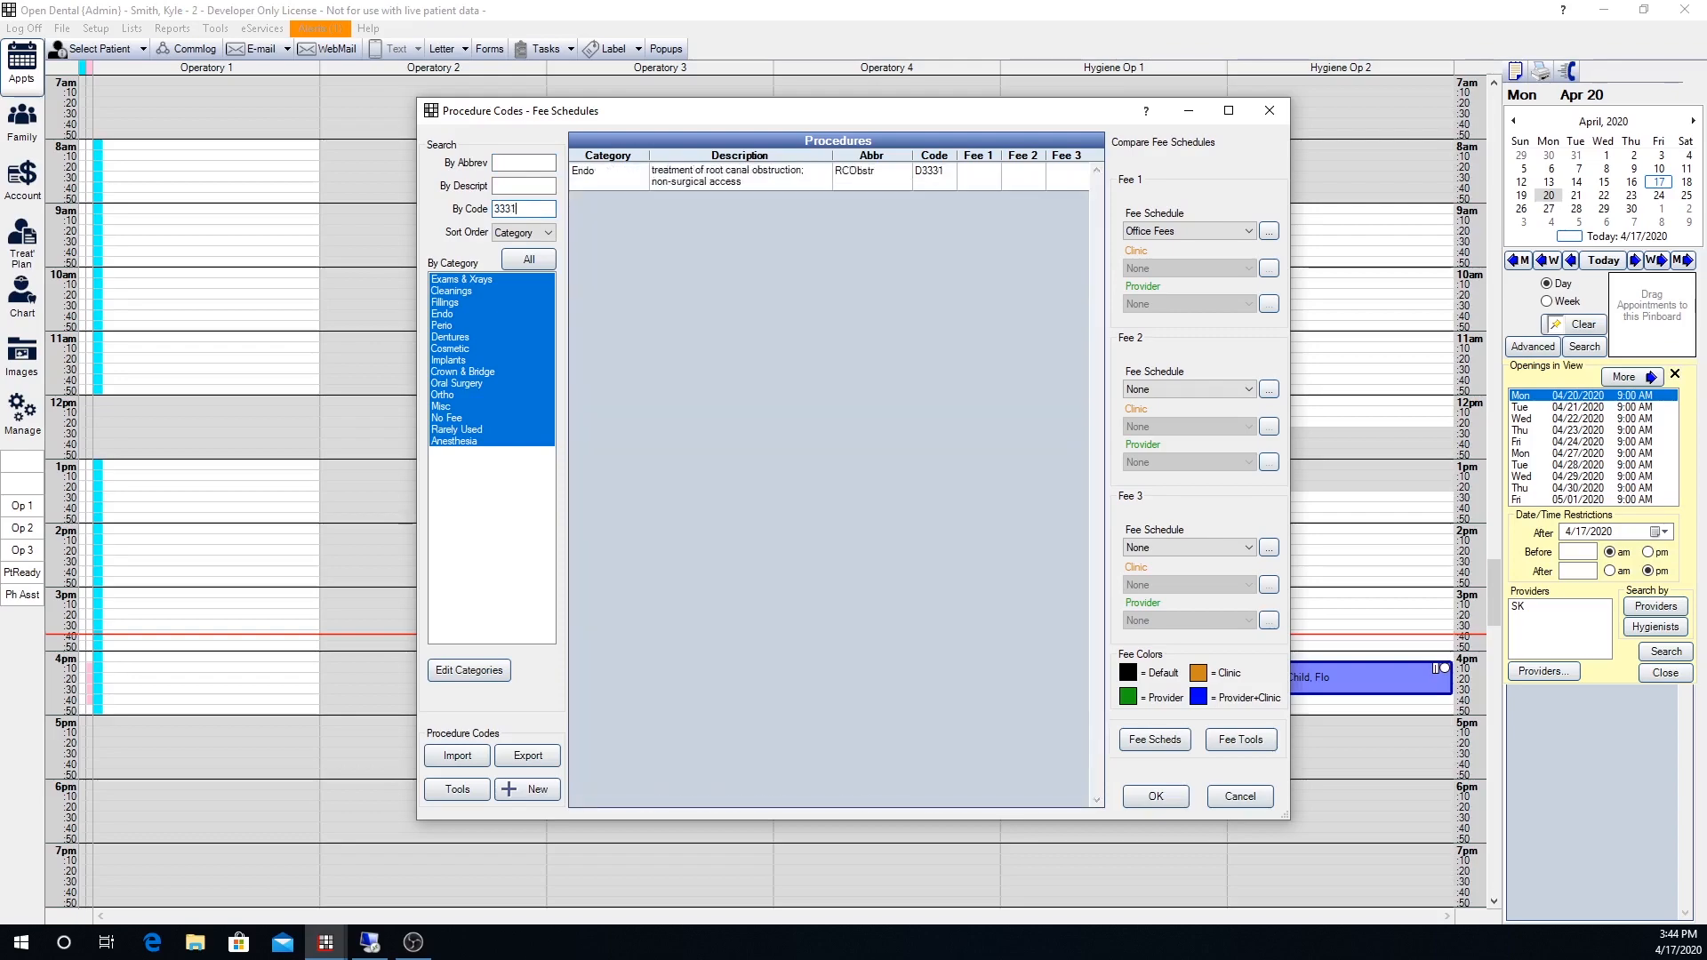
{"action": "double_click", "coordinate": [698, 178]}
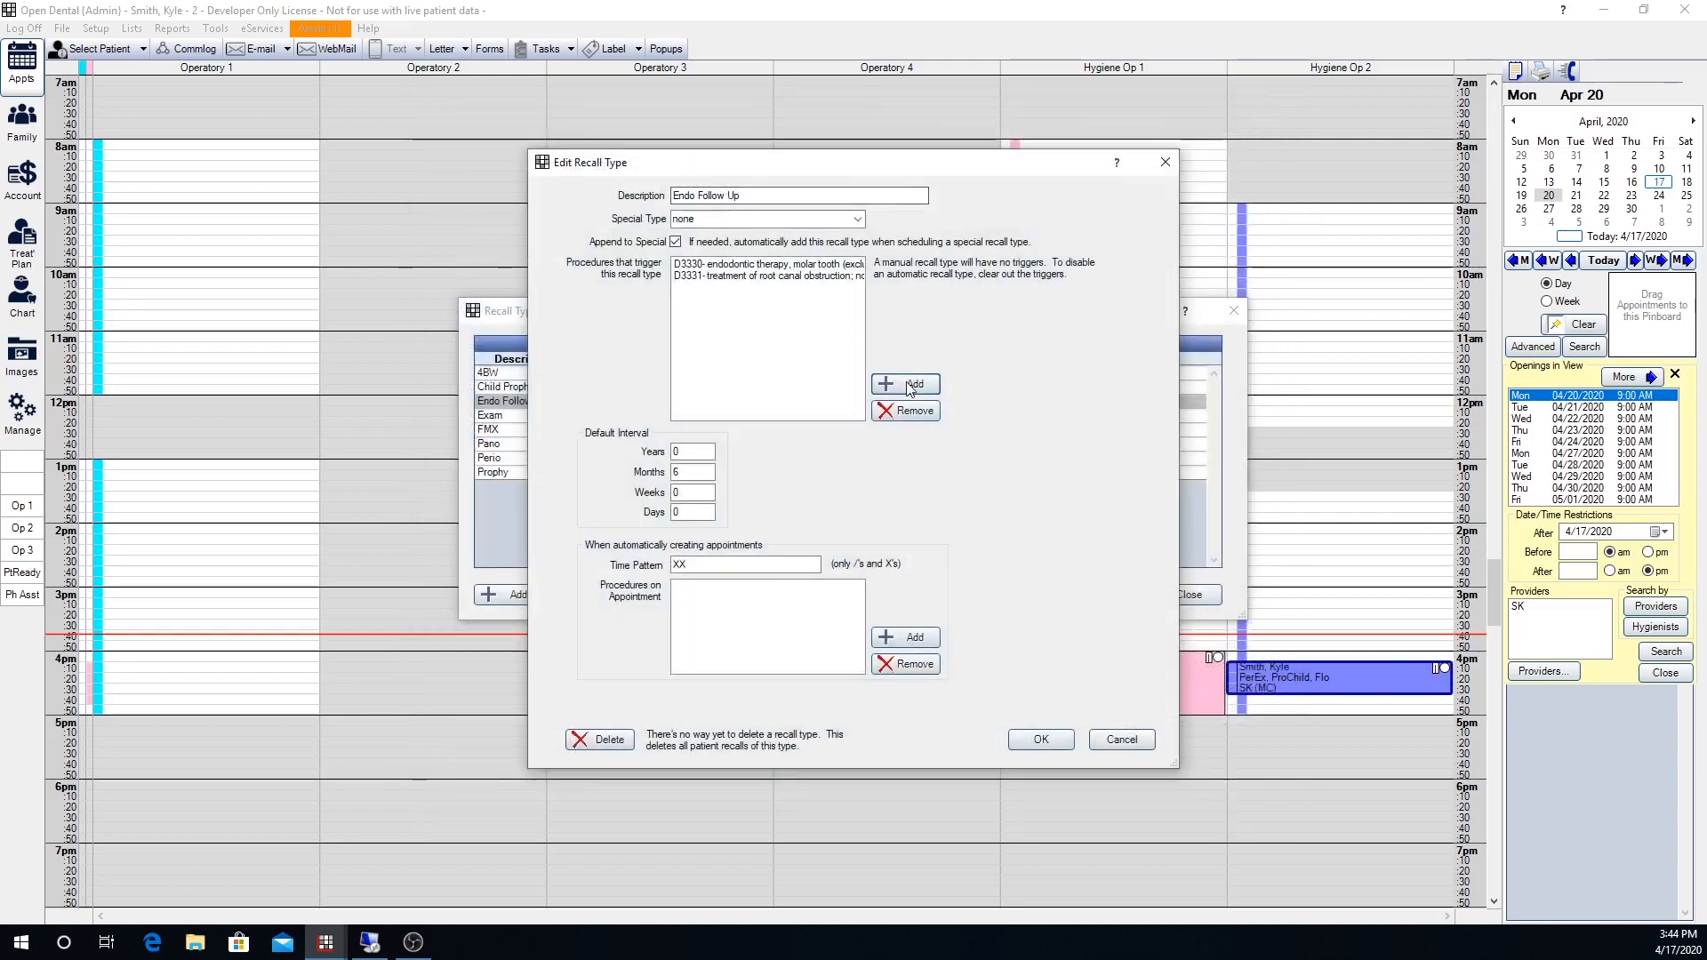
{"action": "left_click", "coordinate": [905, 384]}
{"action": "type", "text": "3332"}
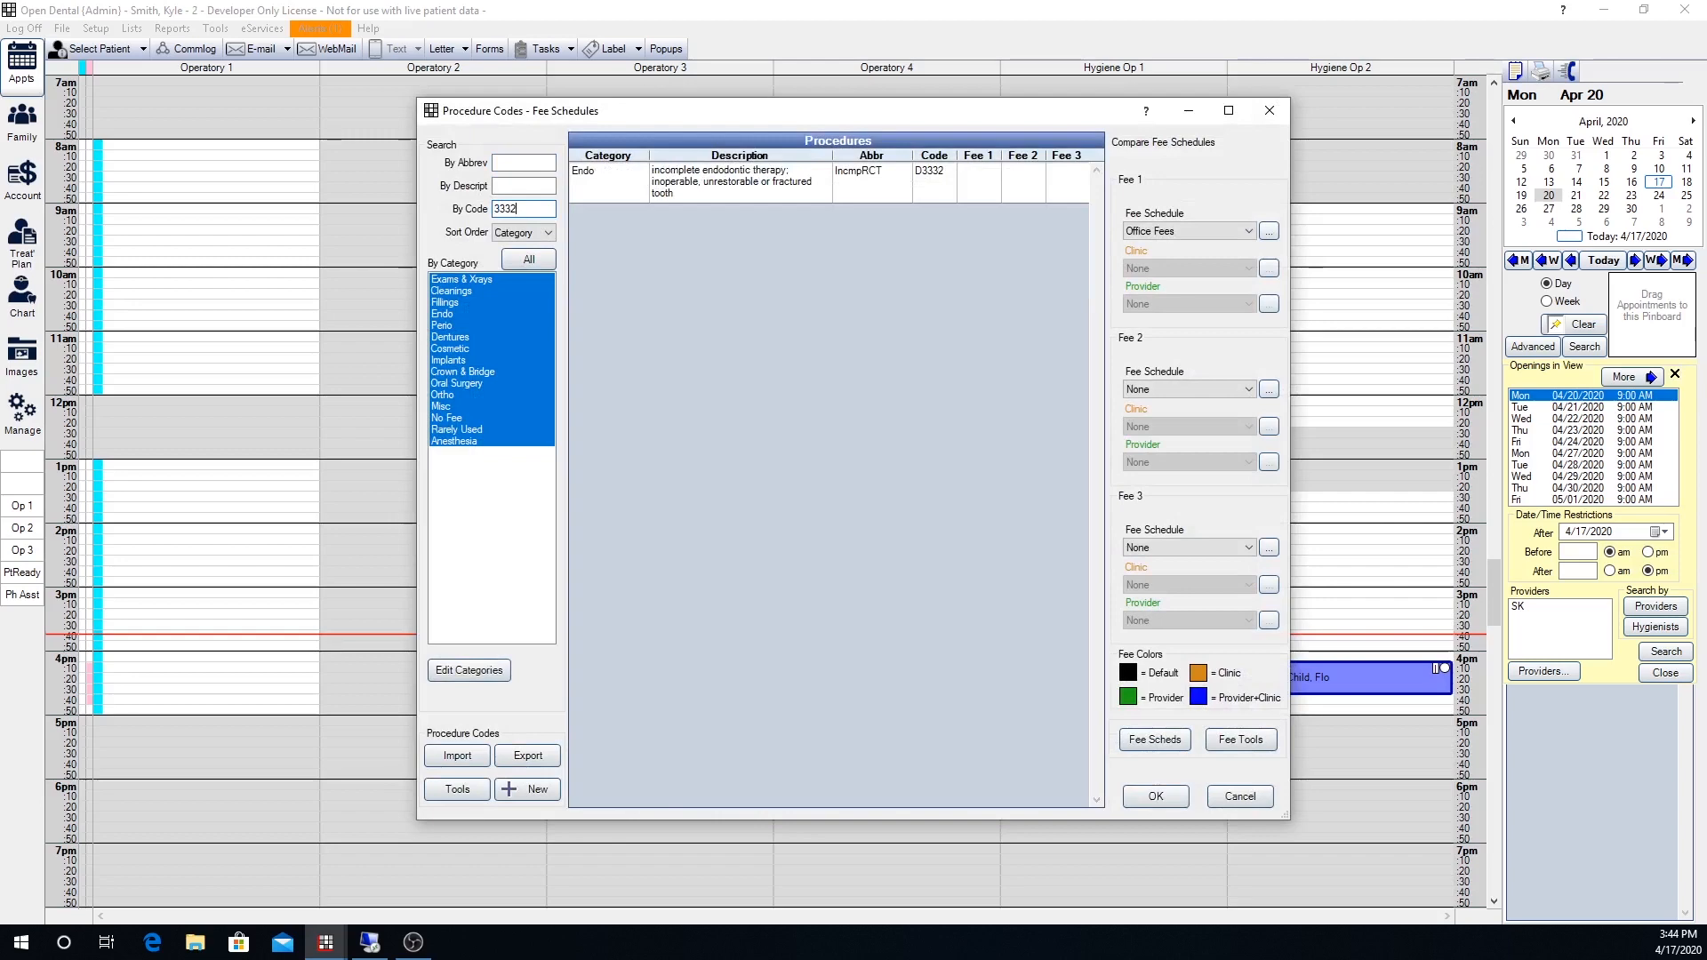
{"action": "double_click", "coordinate": [662, 188]}
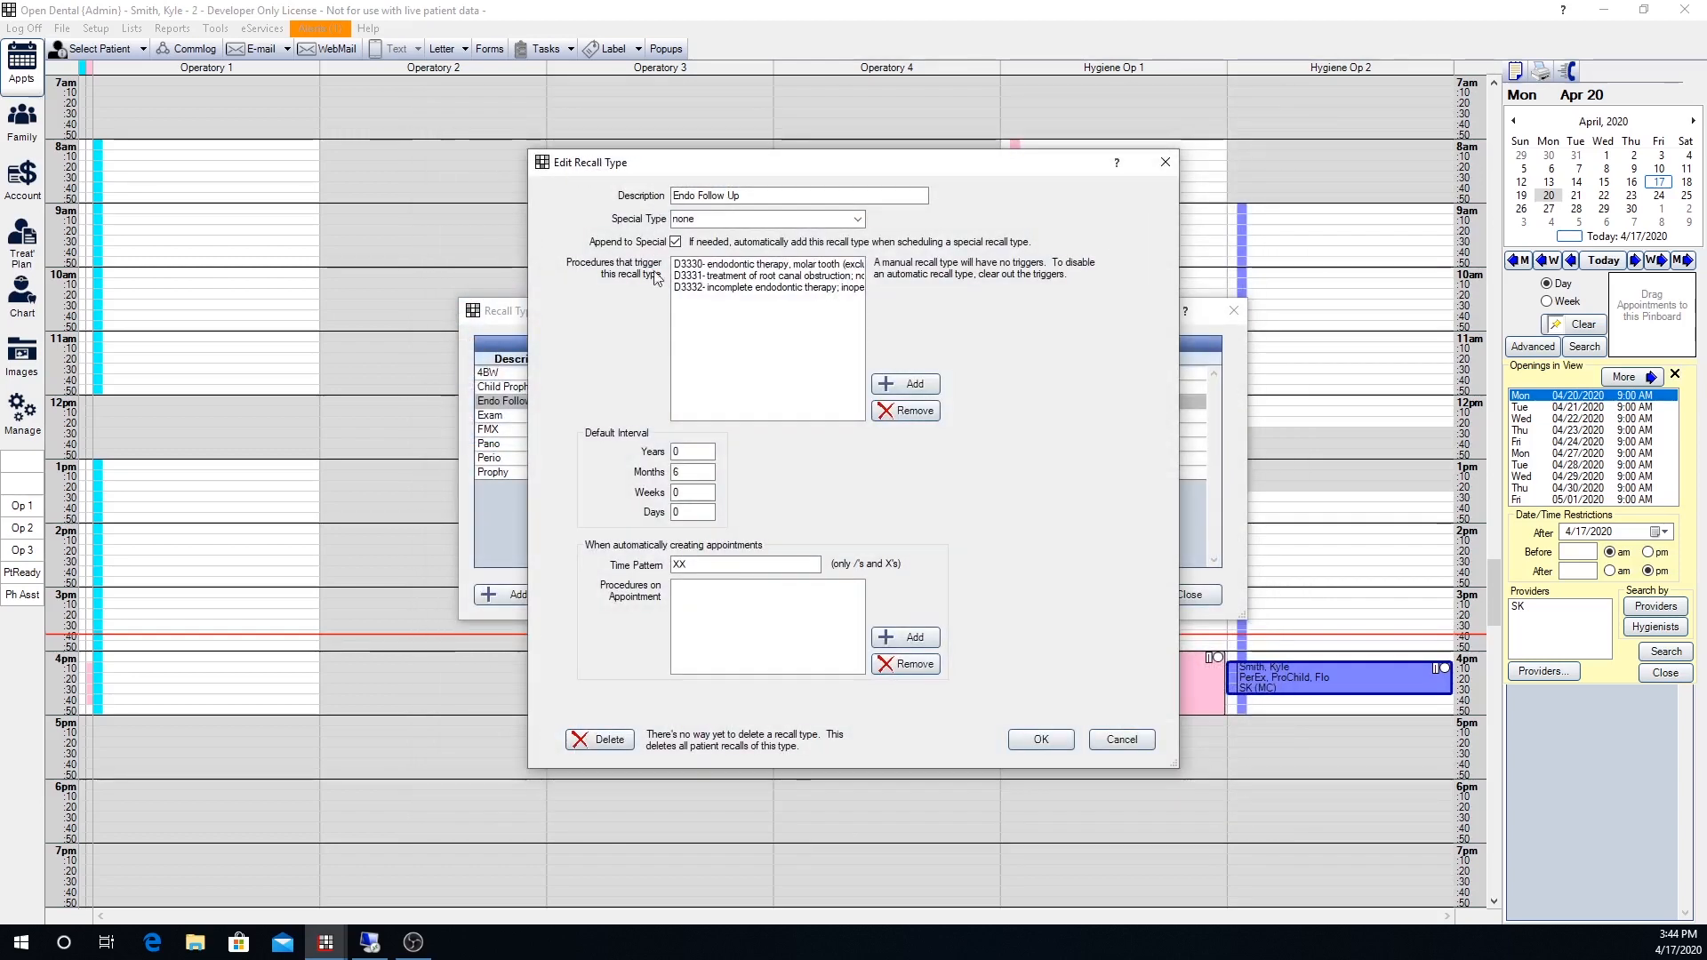
{"action": "left_click", "coordinate": [735, 279]}
{"action": "left_click", "coordinate": [735, 287]}
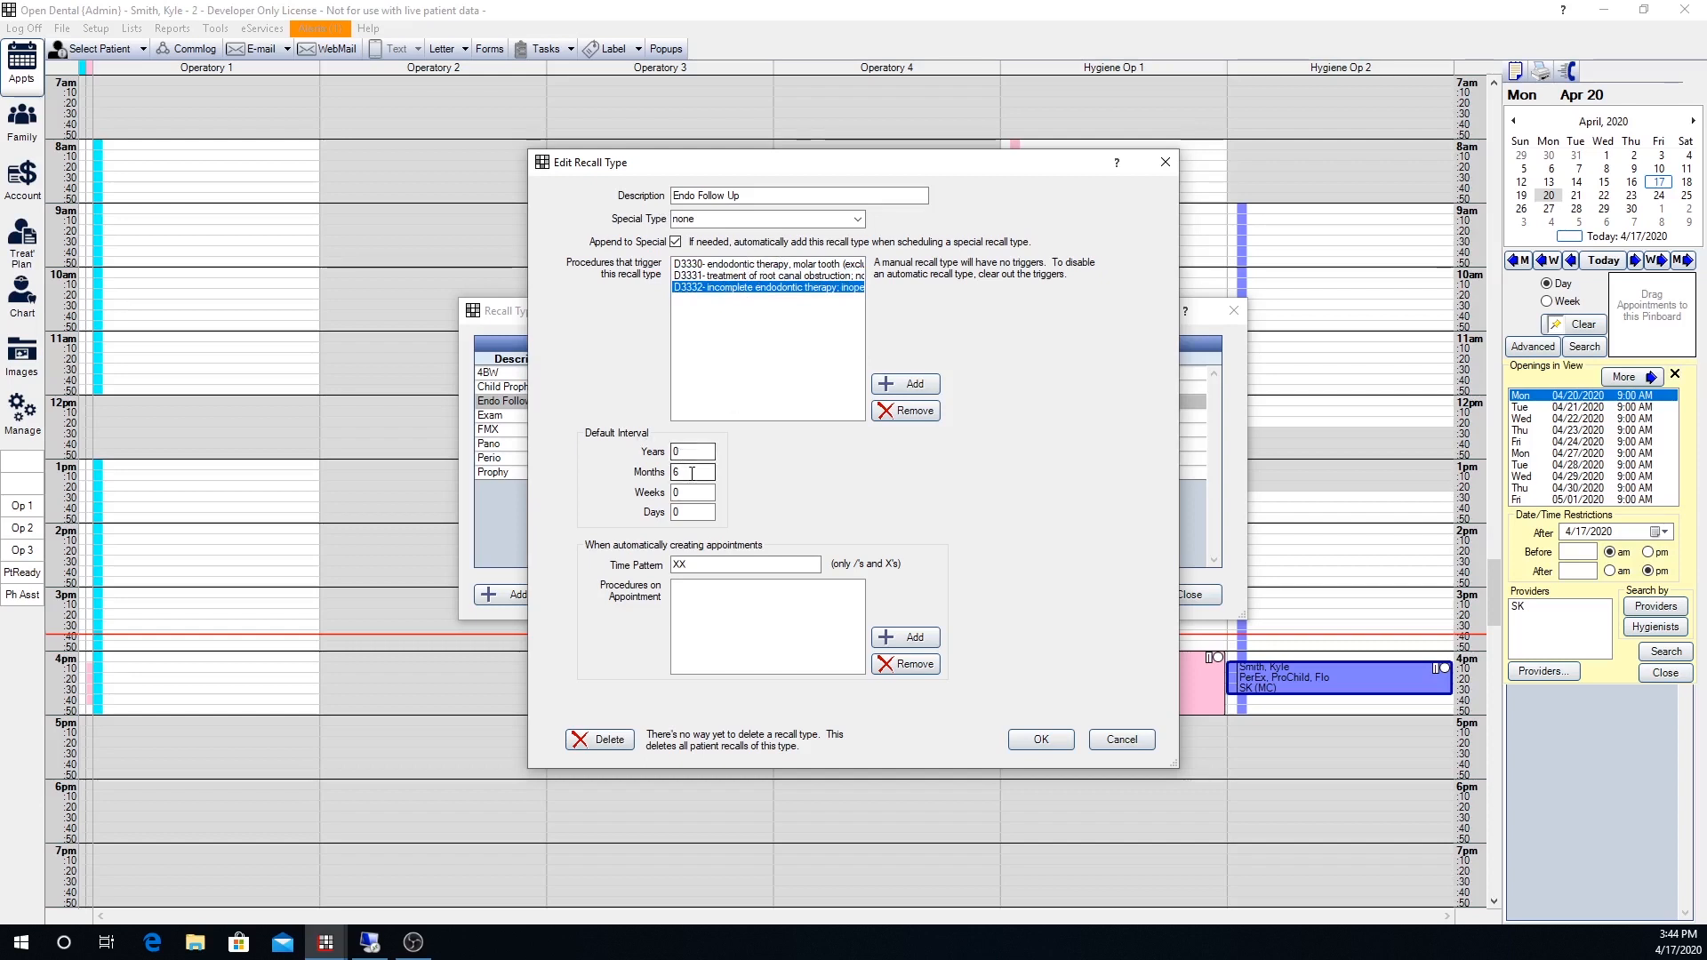
Add EndoCU as the procedure on automatically created appointments, keep the 6-month interval and XX time pattern, and save the recall type
{"action": "left_click_drag", "start_coordinate": [691, 473], "coordinate": [674, 473]}
{"action": "double_click", "coordinate": [696, 561]}
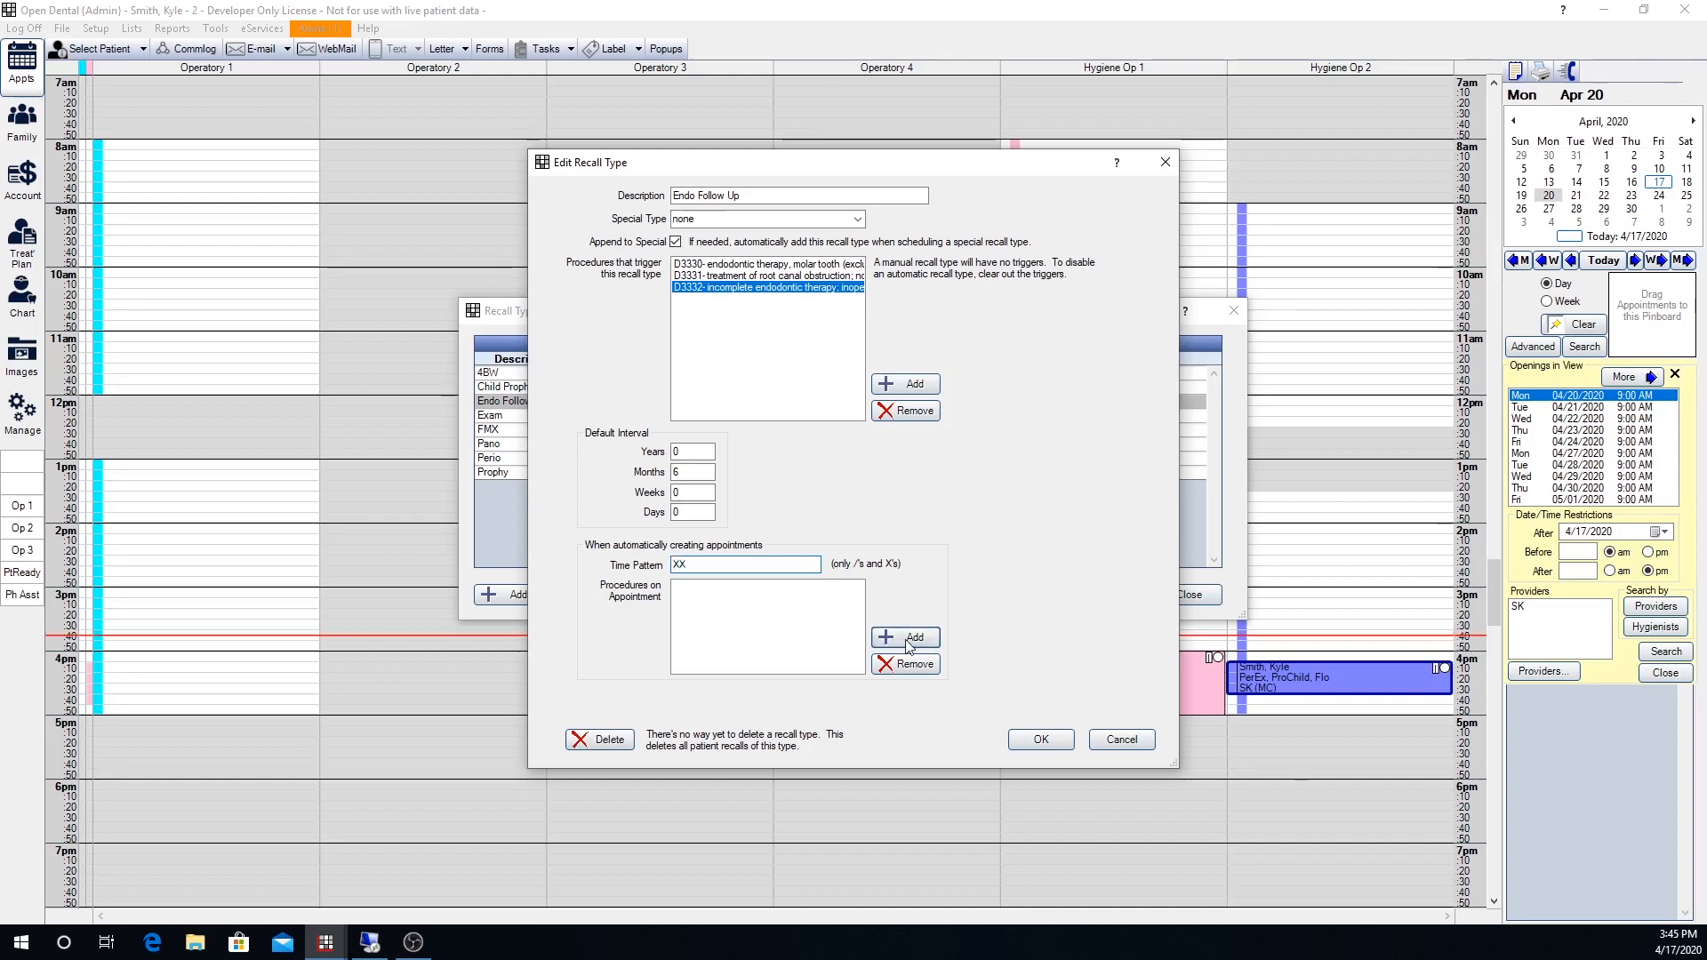
{"action": "left_click", "coordinate": [908, 639]}
{"action": "type", "text": "endo"}
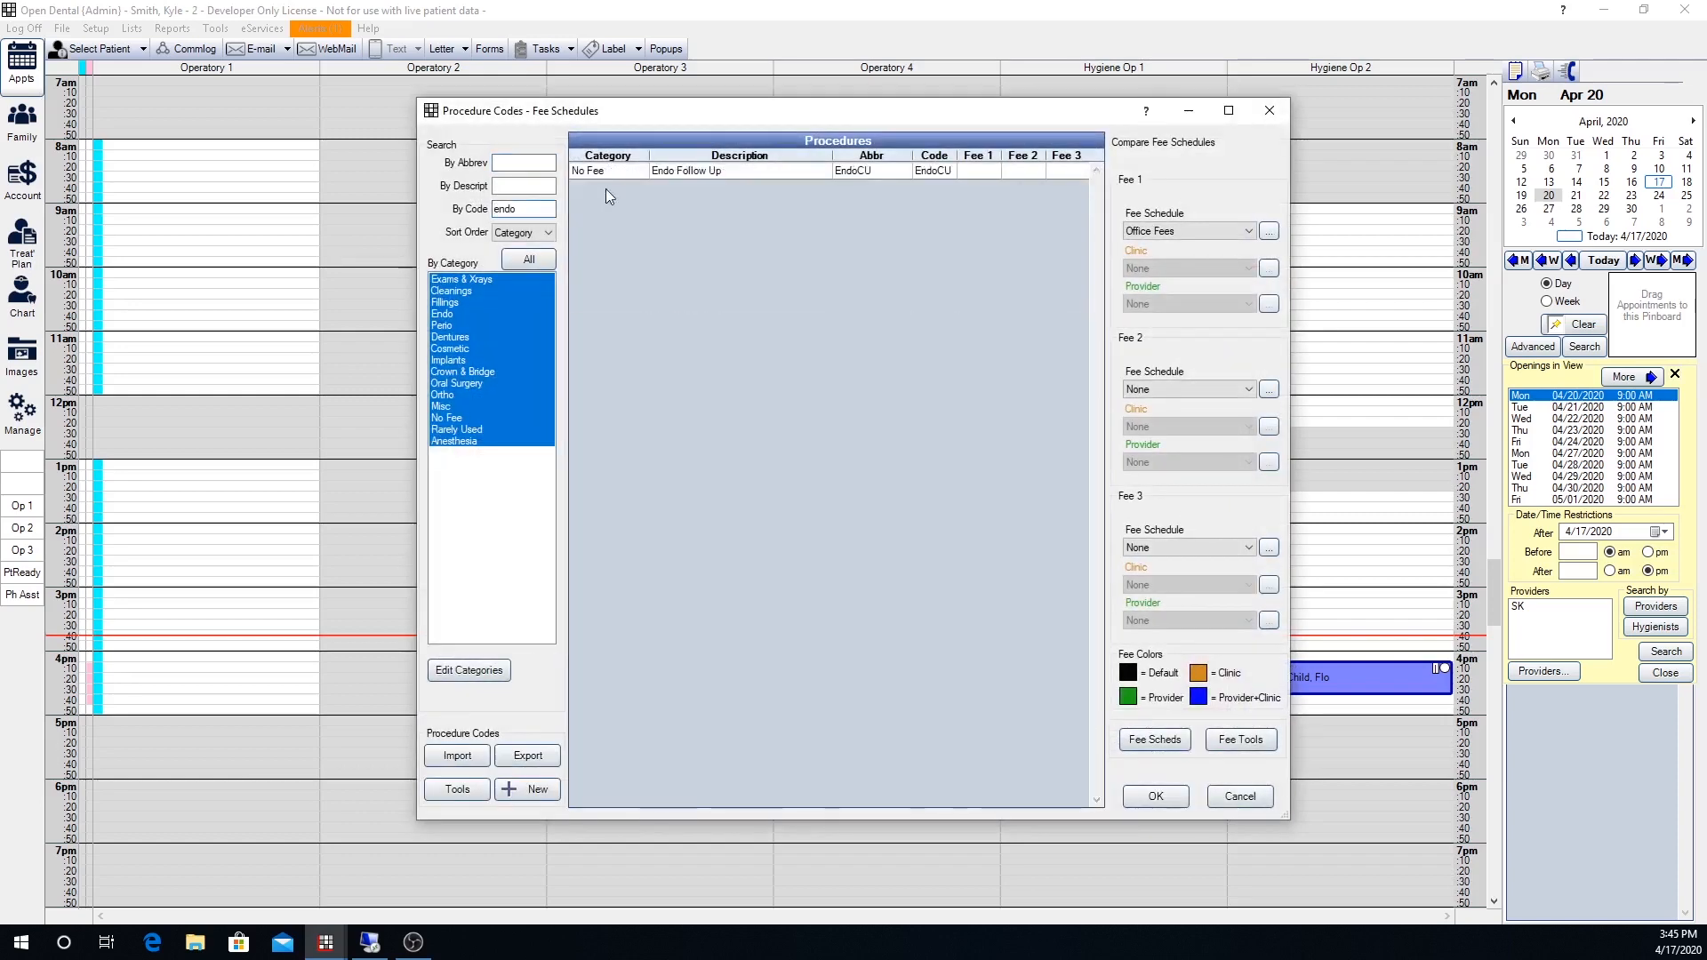
{"action": "double_click", "coordinate": [675, 175]}
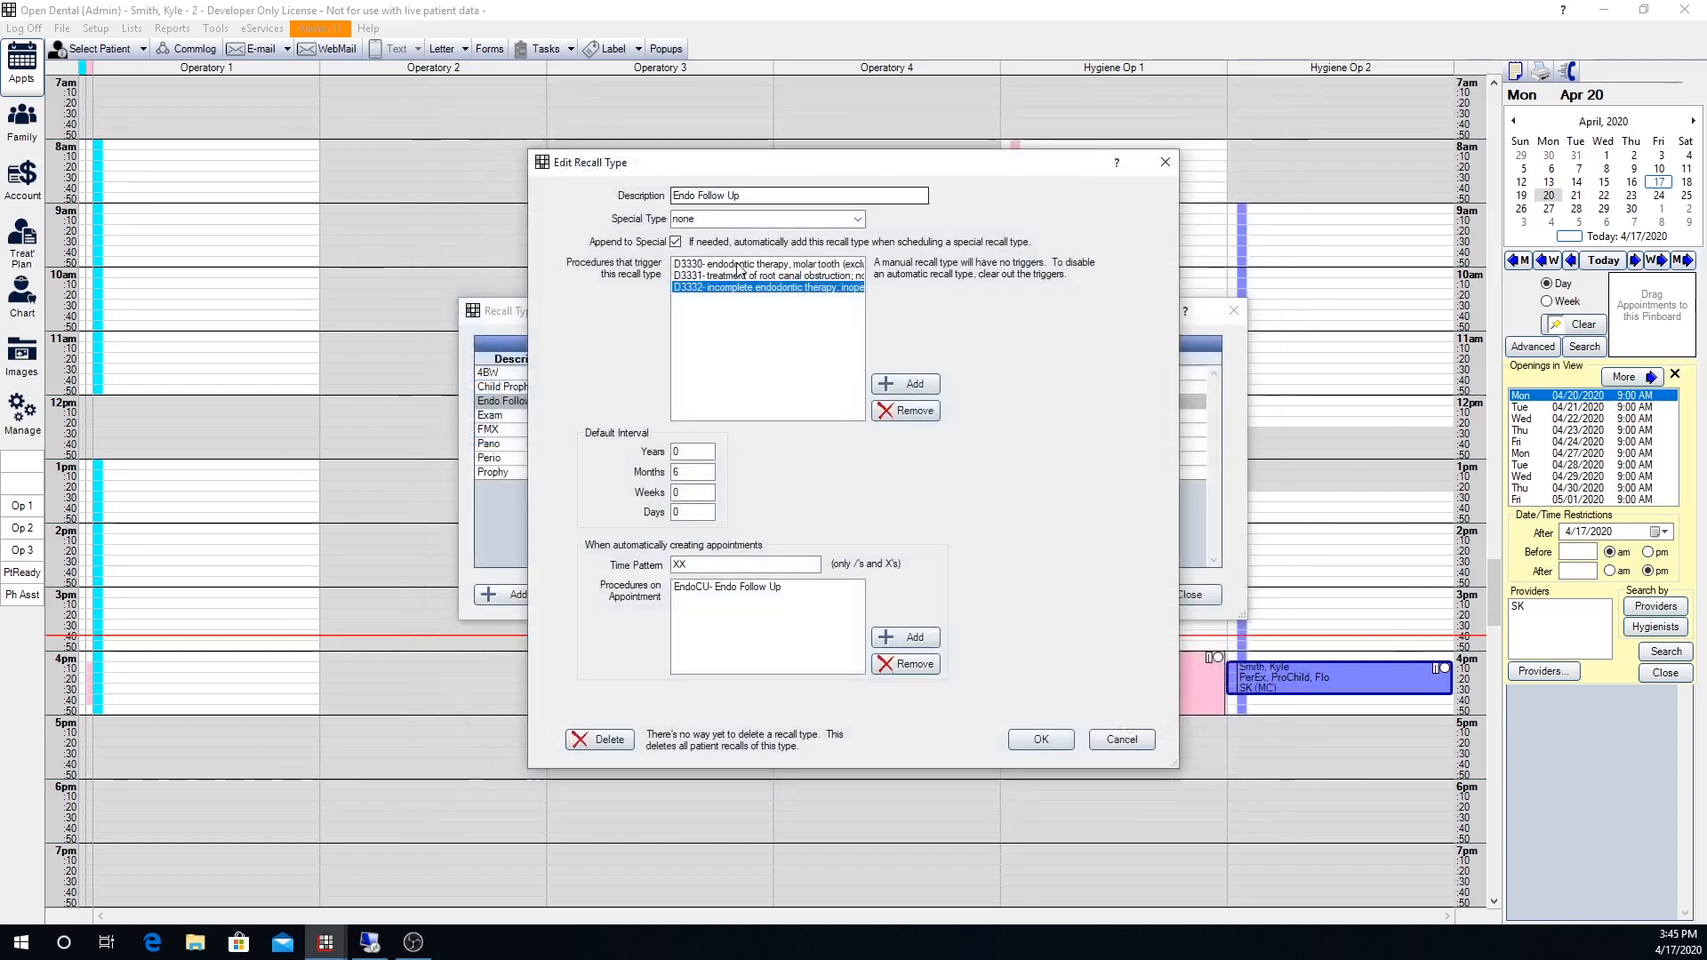
{"action": "left_click", "coordinate": [1040, 740]}
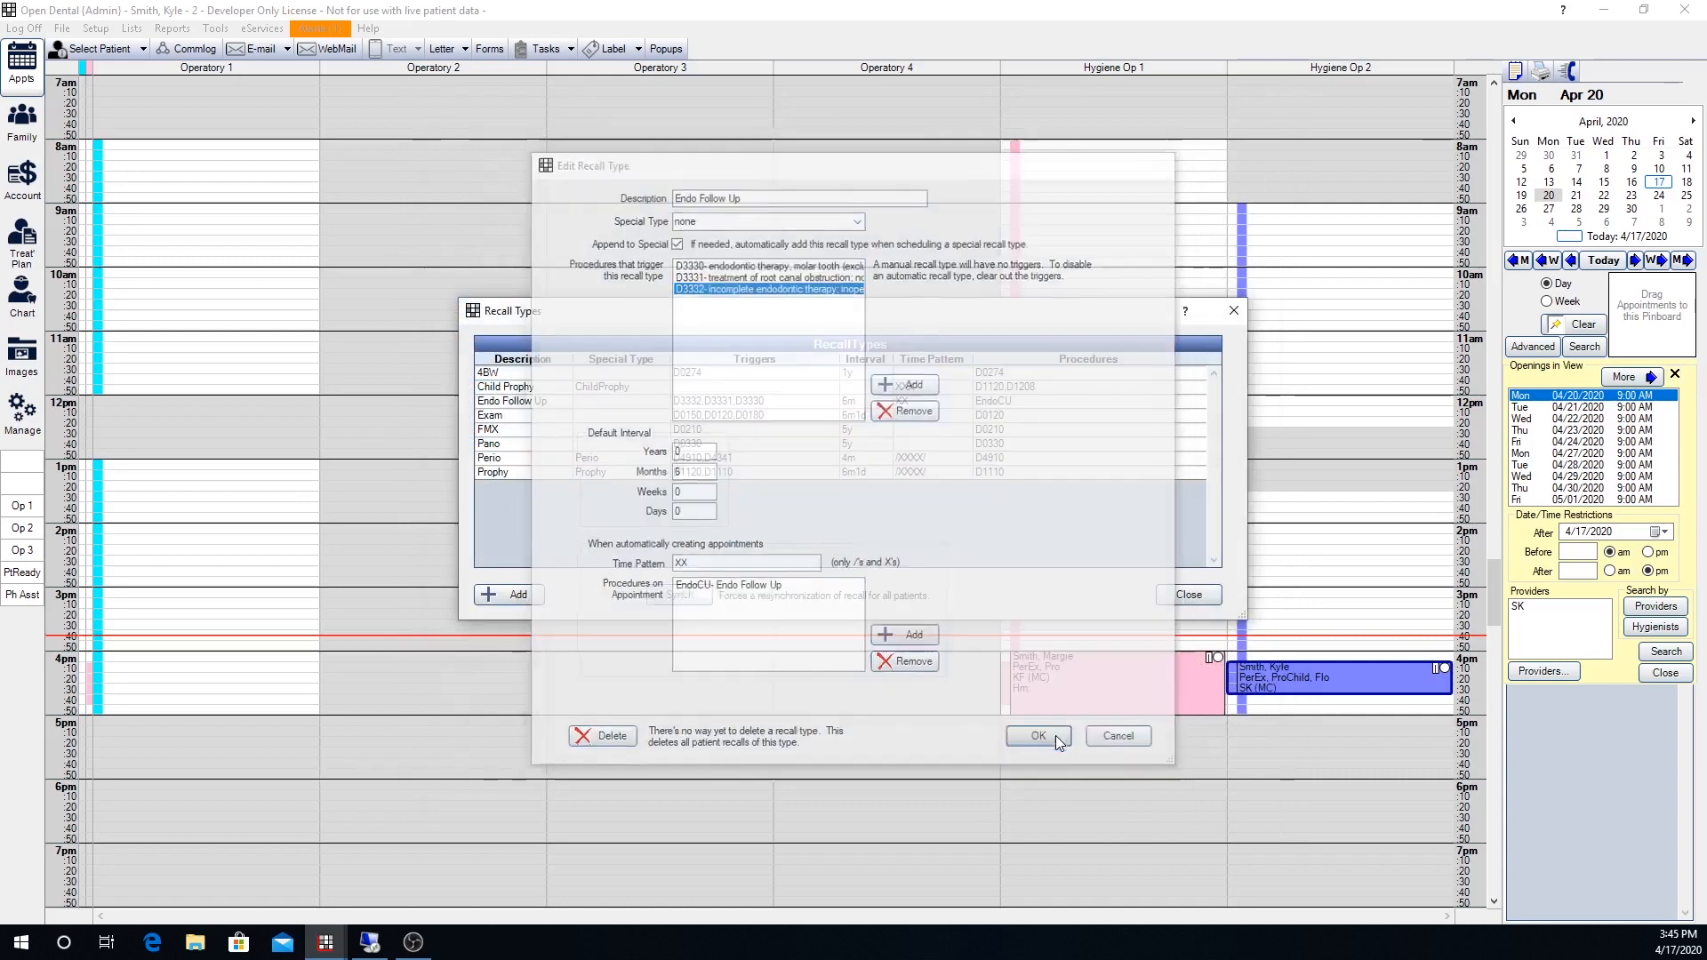
Finish the recall type setup and synchronize recalls for all patients
{"action": "left_click", "coordinate": [700, 407]}
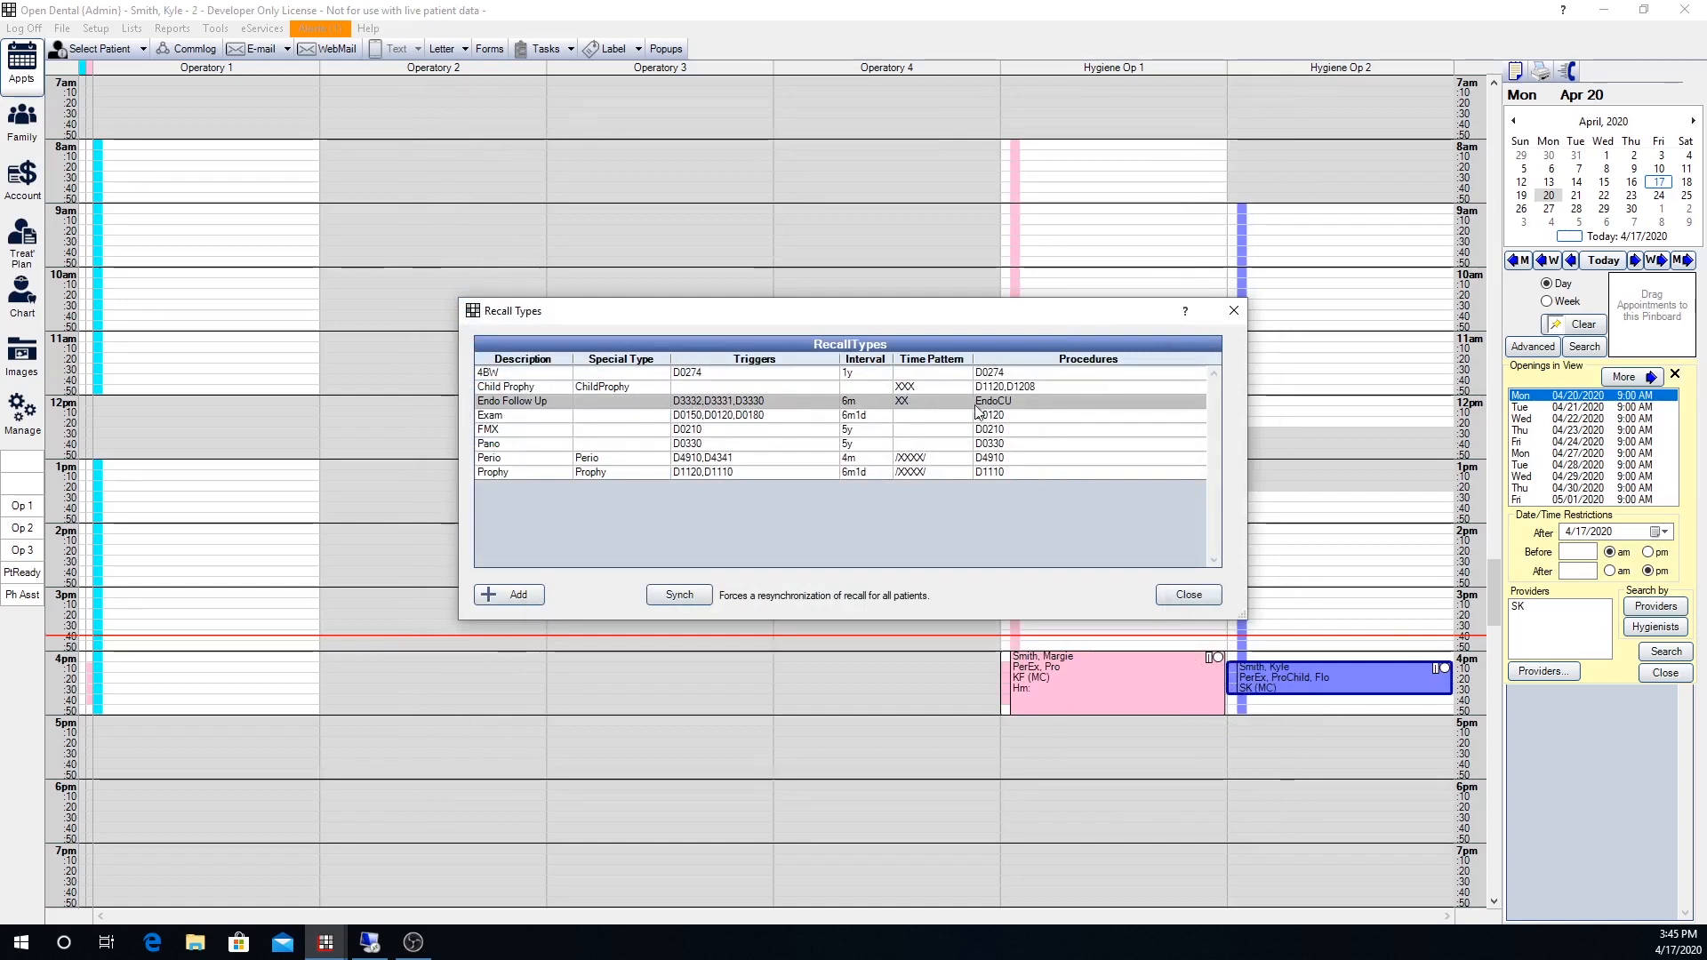
{"action": "left_click", "coordinate": [1211, 608]}
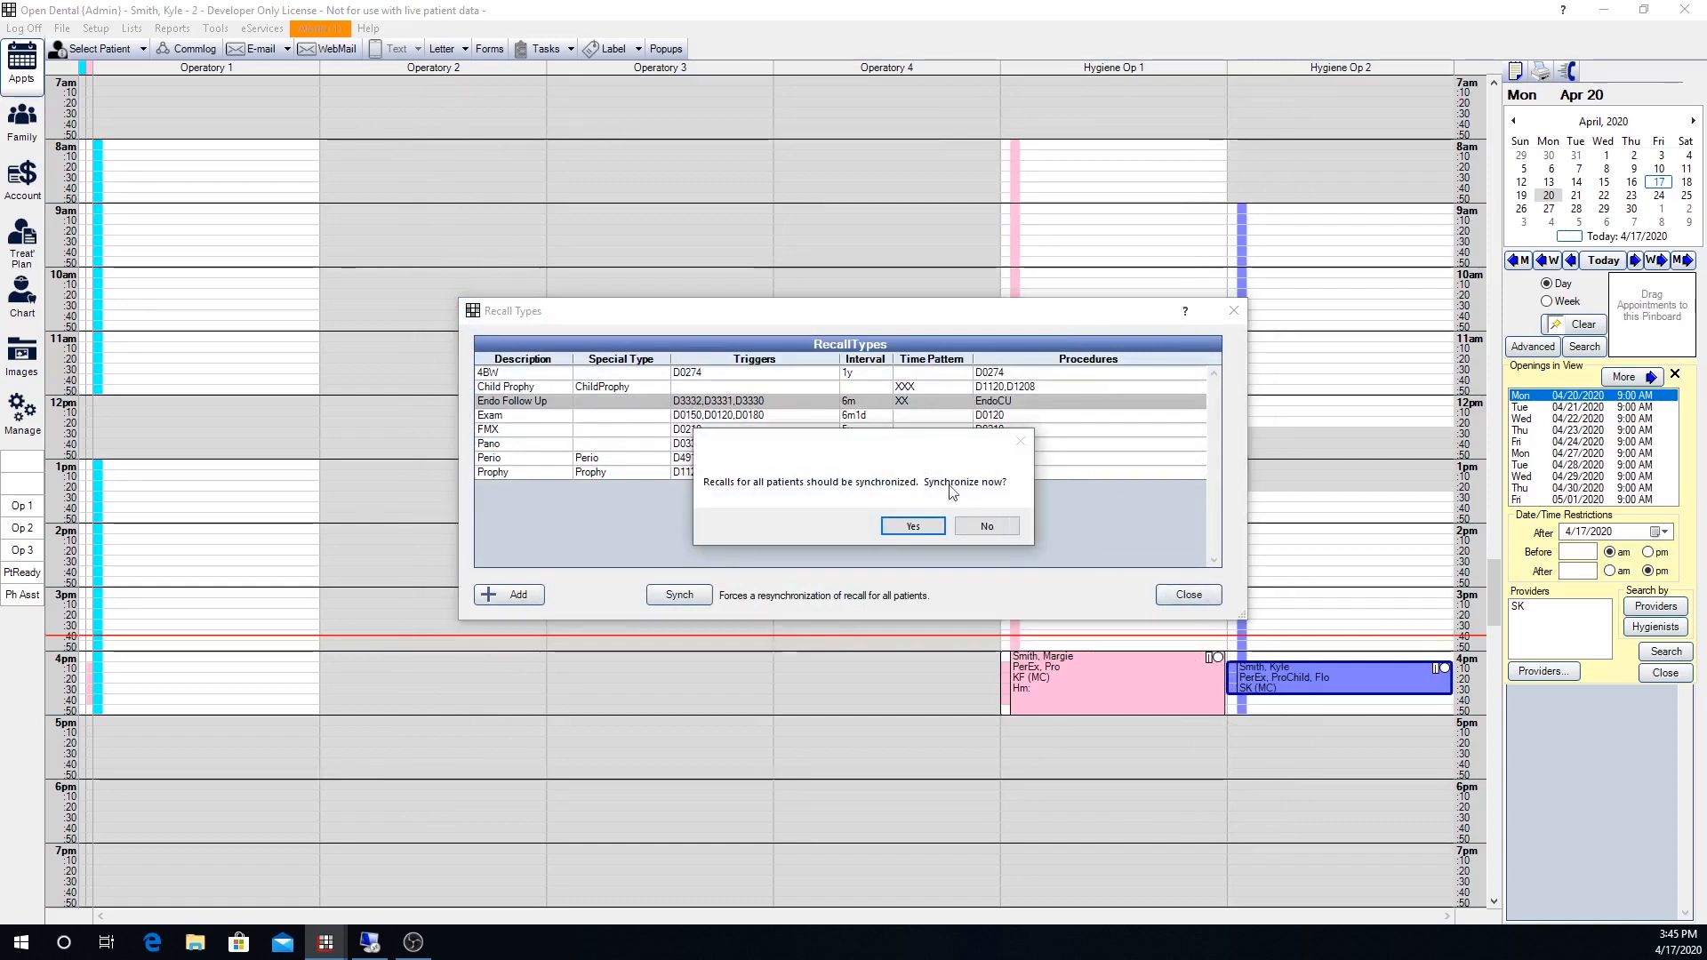
{"action": "left_click", "coordinate": [908, 532]}
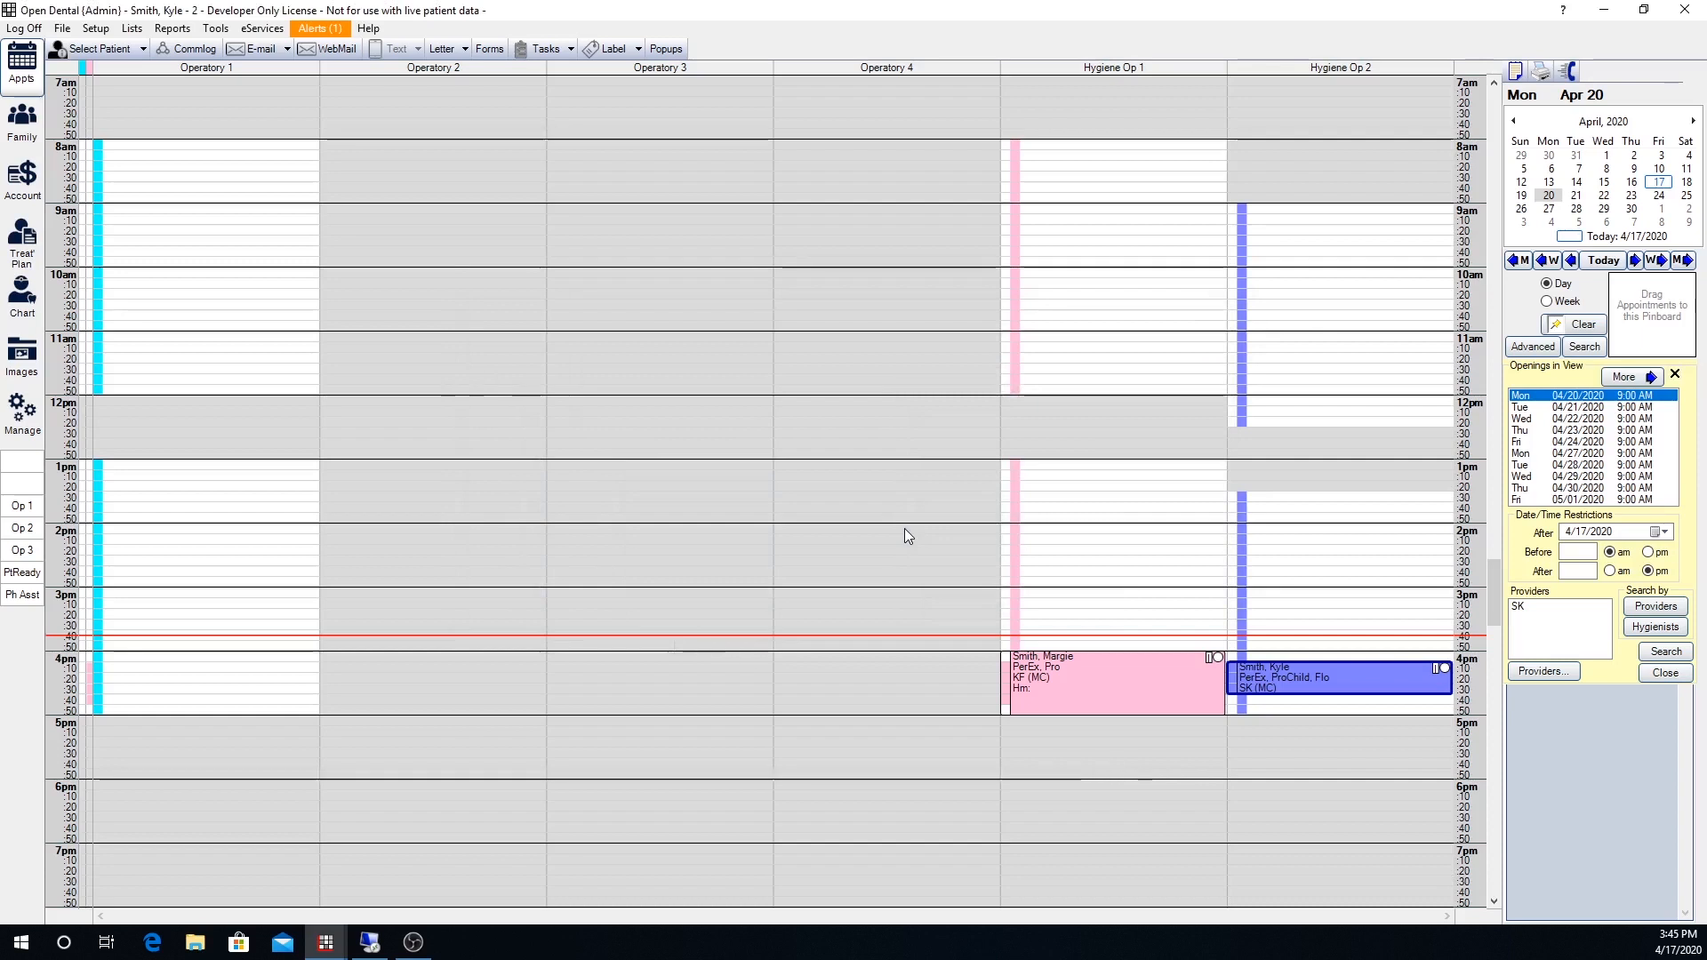
Switch to the last of the recently used patients and review the recalls in that patient's family record
{"action": "left_click", "coordinate": [143, 50]}
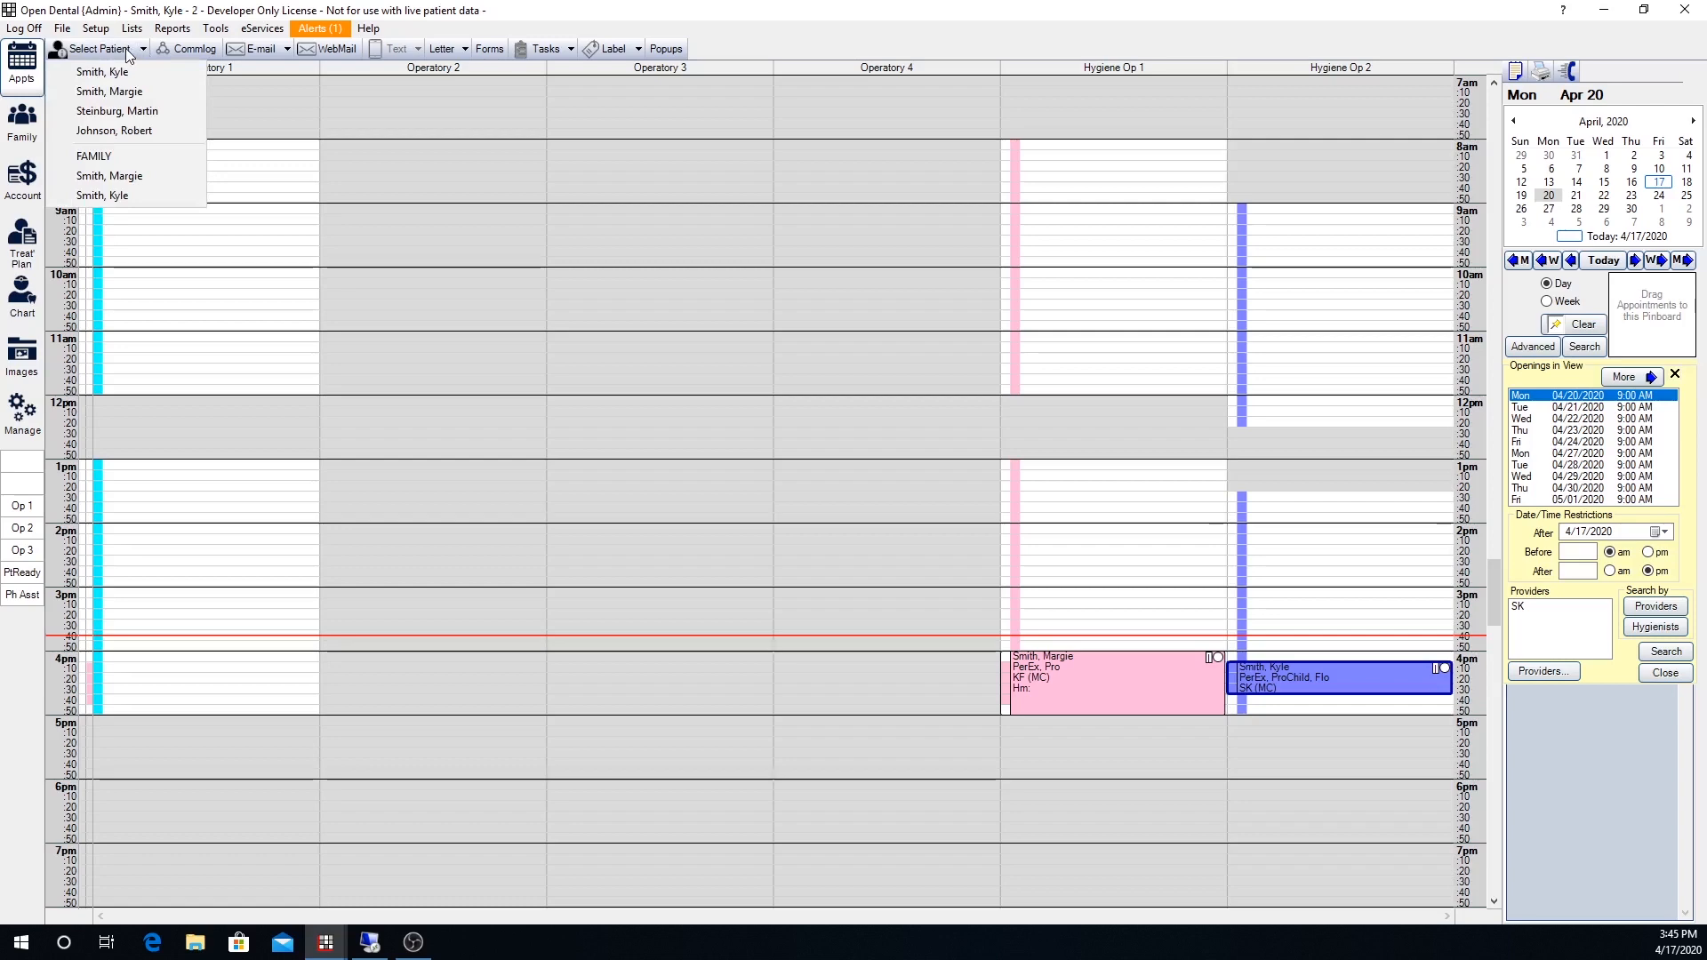
{"action": "left_click", "coordinate": [123, 131]}
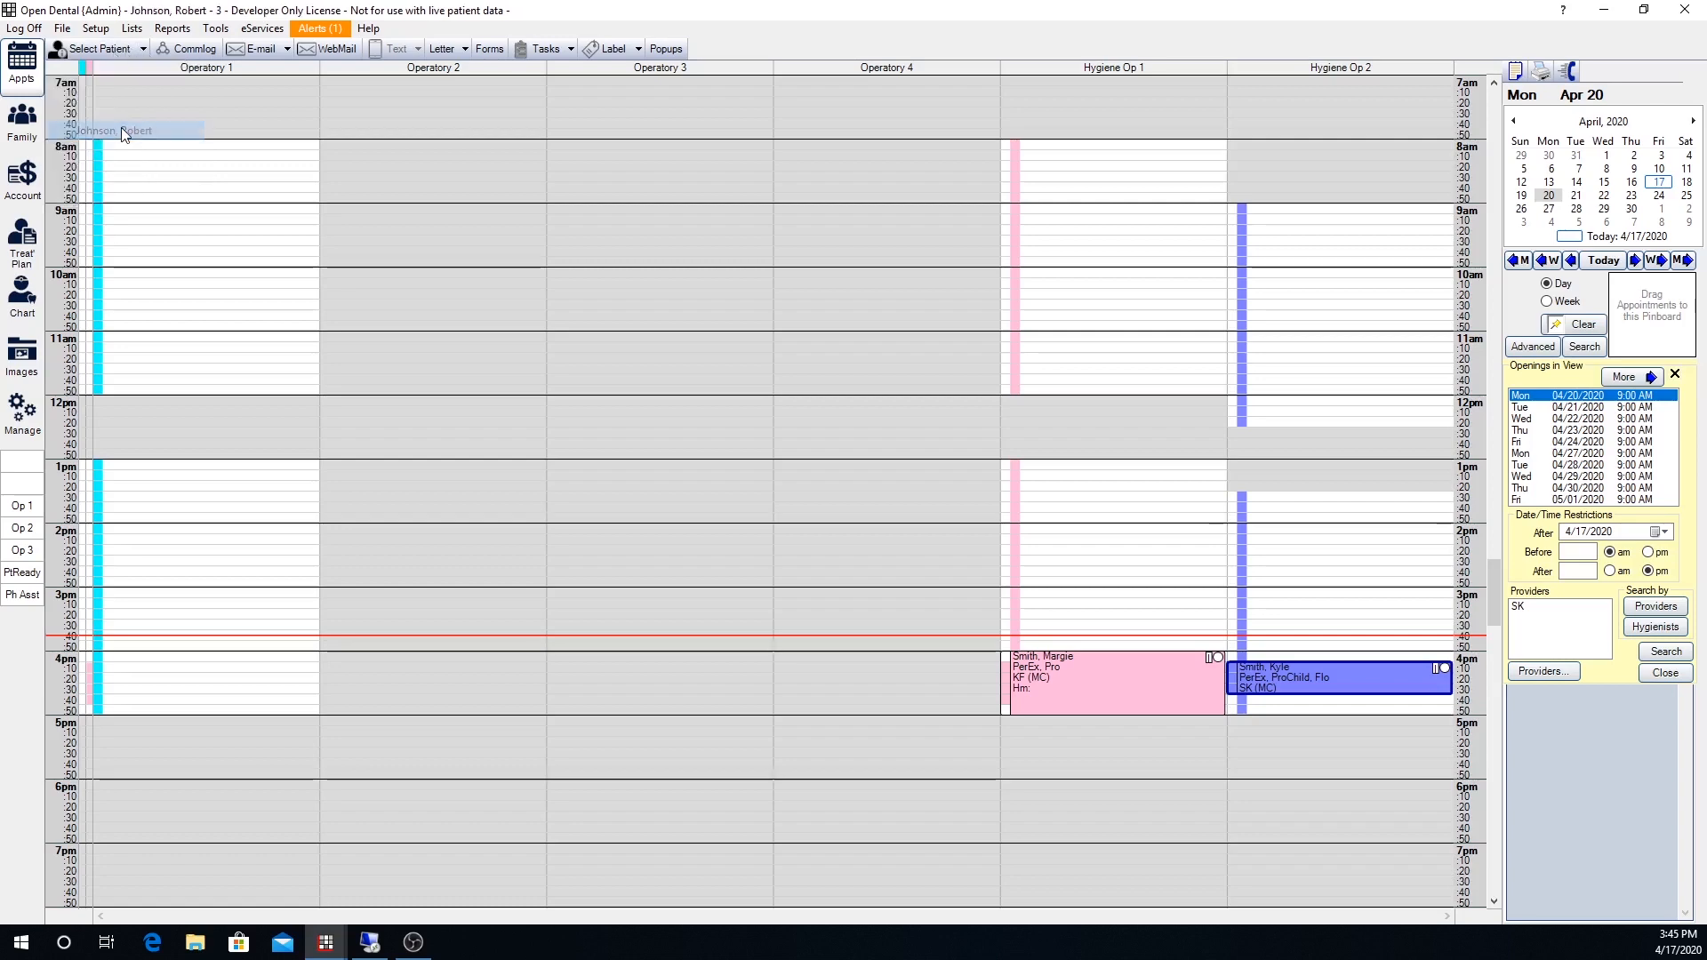
{"action": "left_click", "coordinate": [24, 135]}
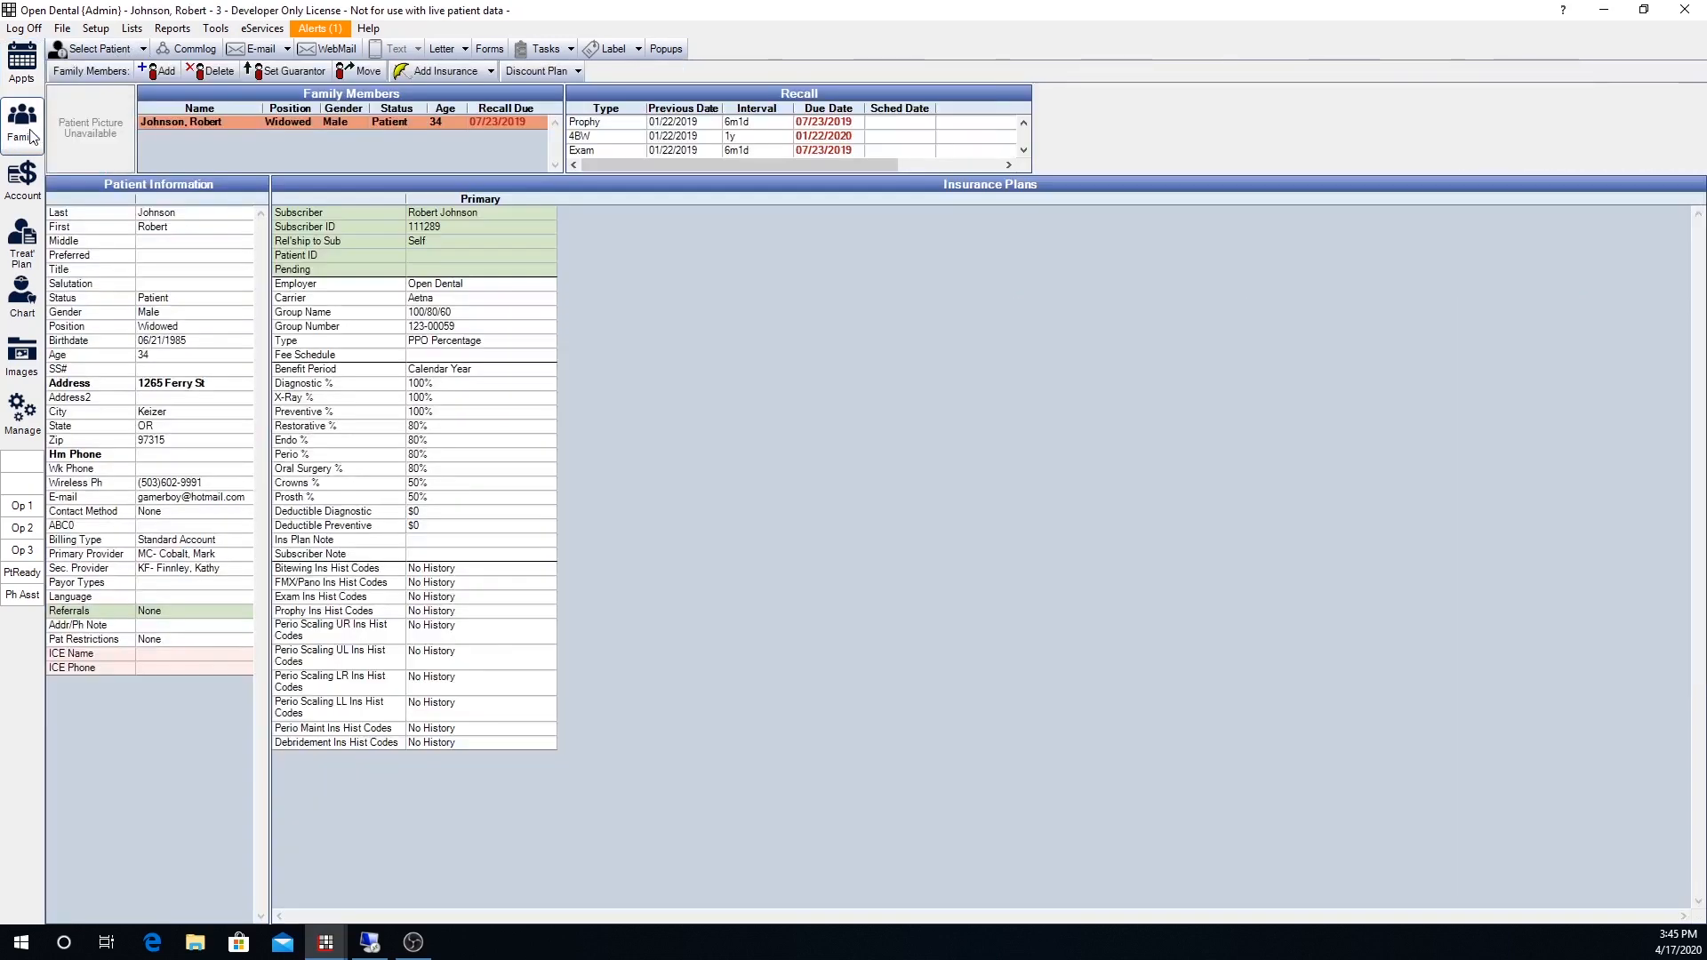
{"action": "scroll", "coordinate": [731, 149], "scroll_direction": "down", "scroll_amount": 1}
{"action": "scroll", "coordinate": [727, 150], "scroll_direction": "up", "scroll_amount": 1}
{"action": "scroll", "coordinate": [727, 150], "scroll_direction": "down", "scroll_amount": 1}
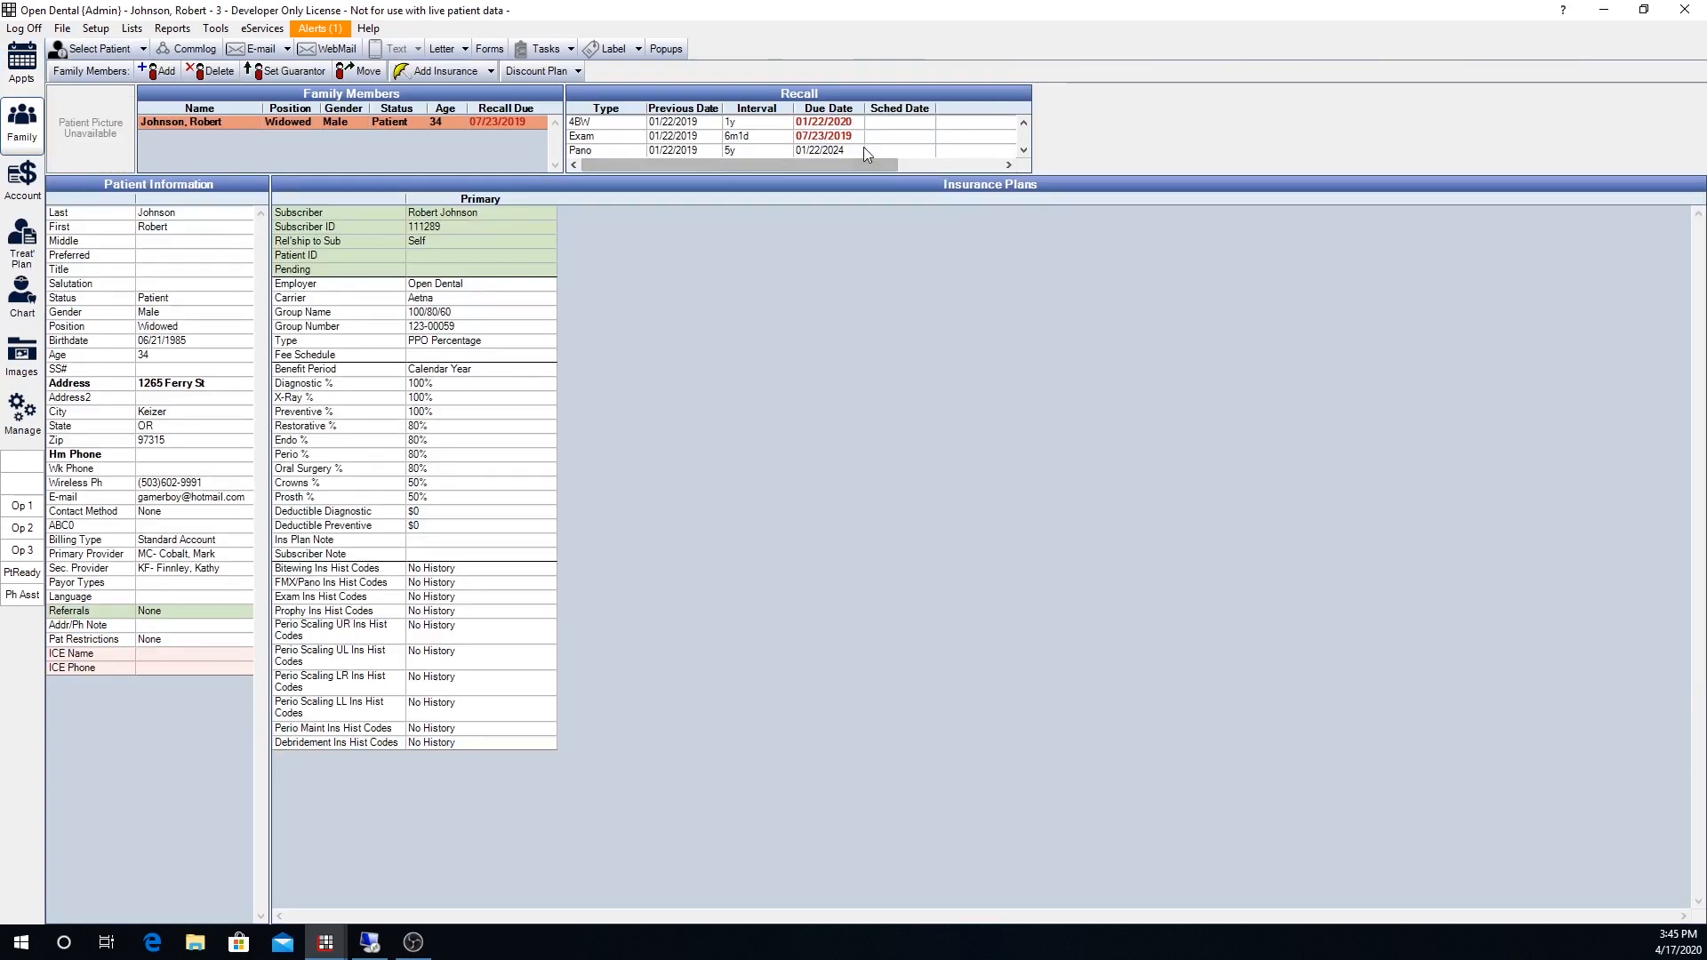
Create a new appointment for the current patient today, 04/17/2020, at 4:00 PM in Operatory 1
{"action": "left_click", "coordinate": [18, 71]}
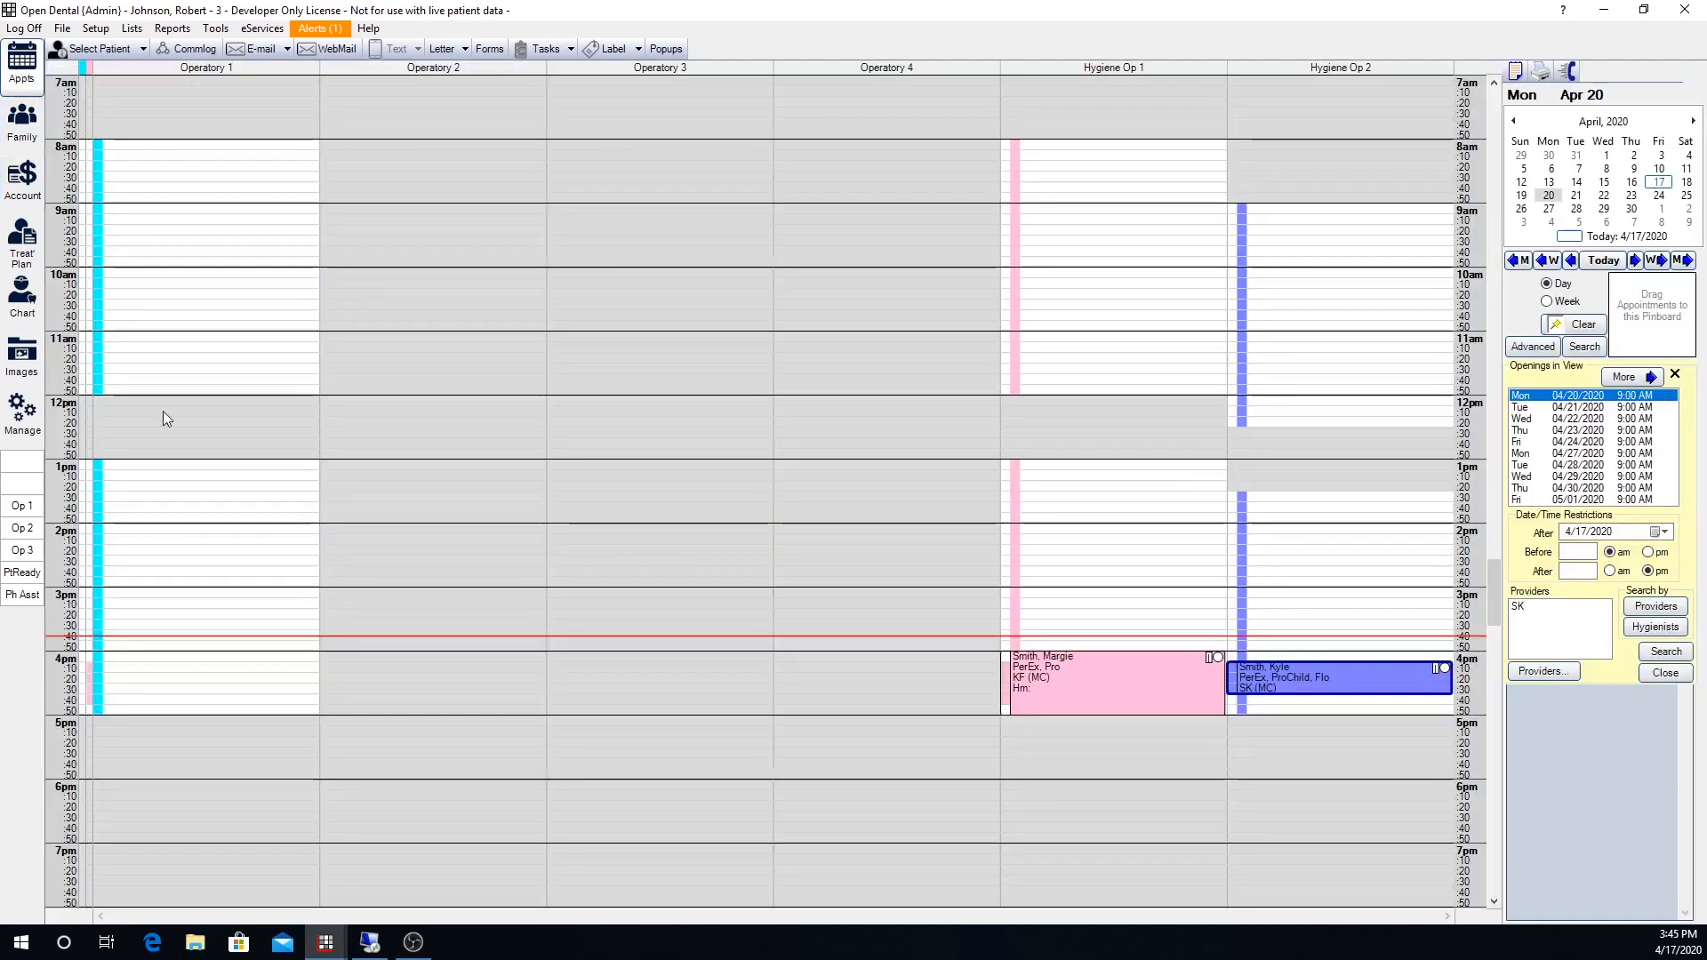
{"action": "left_click", "coordinate": [1612, 263]}
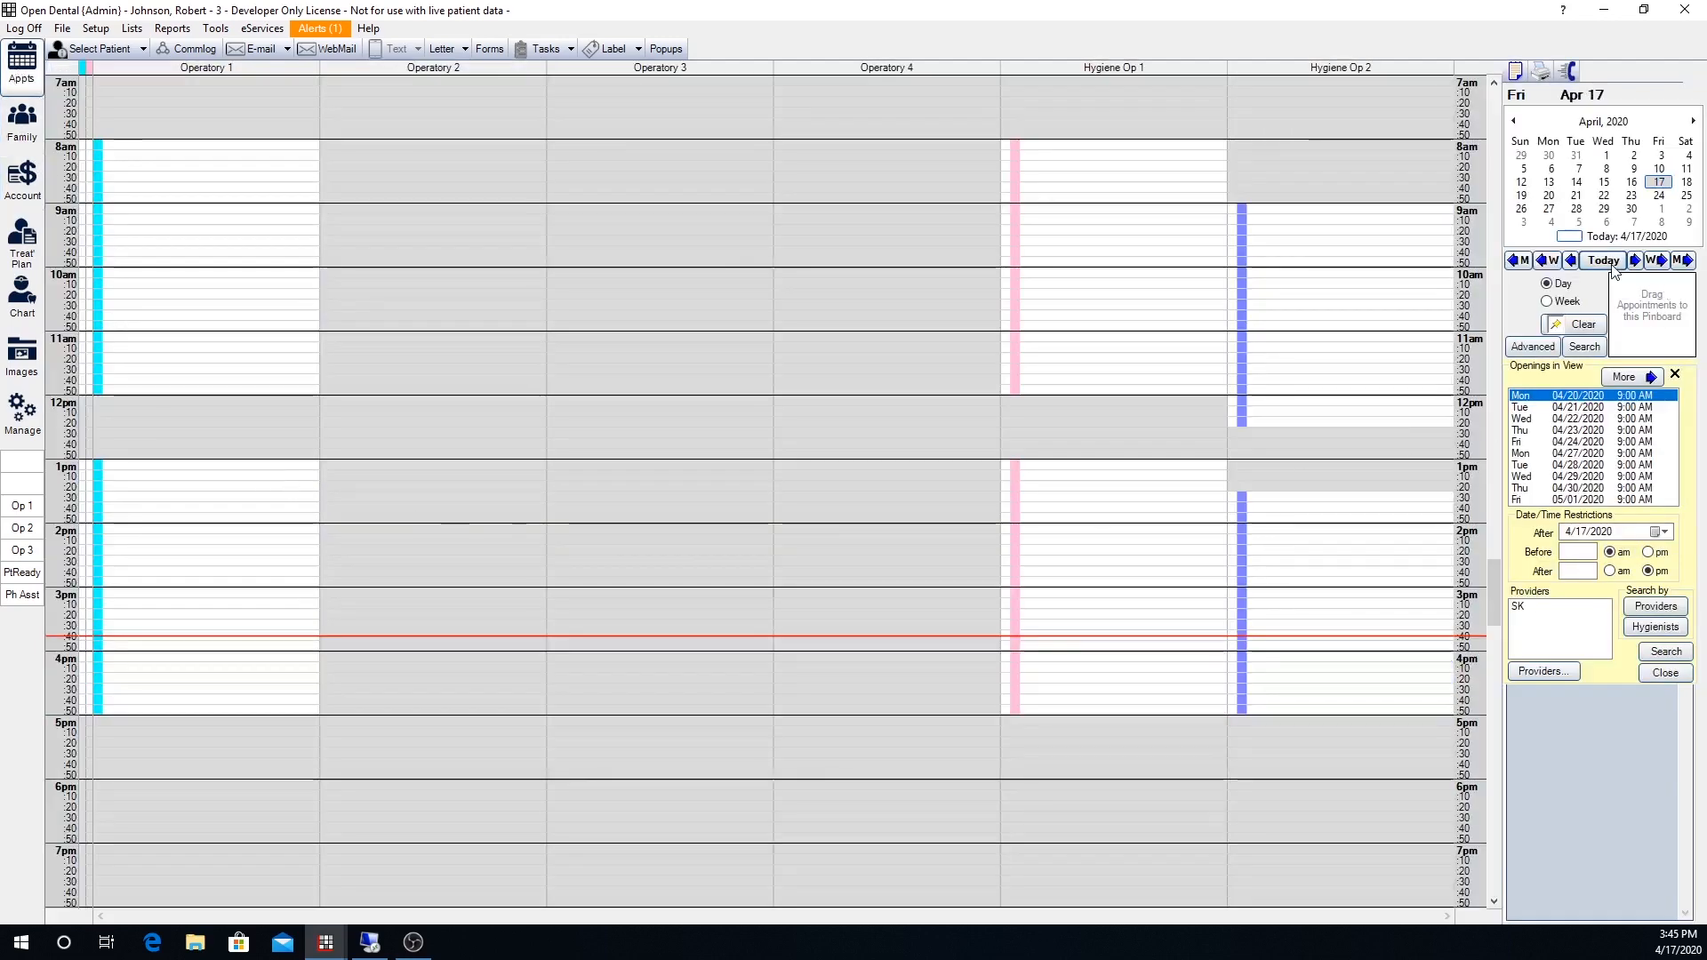
{"action": "double_click", "coordinate": [105, 662]}
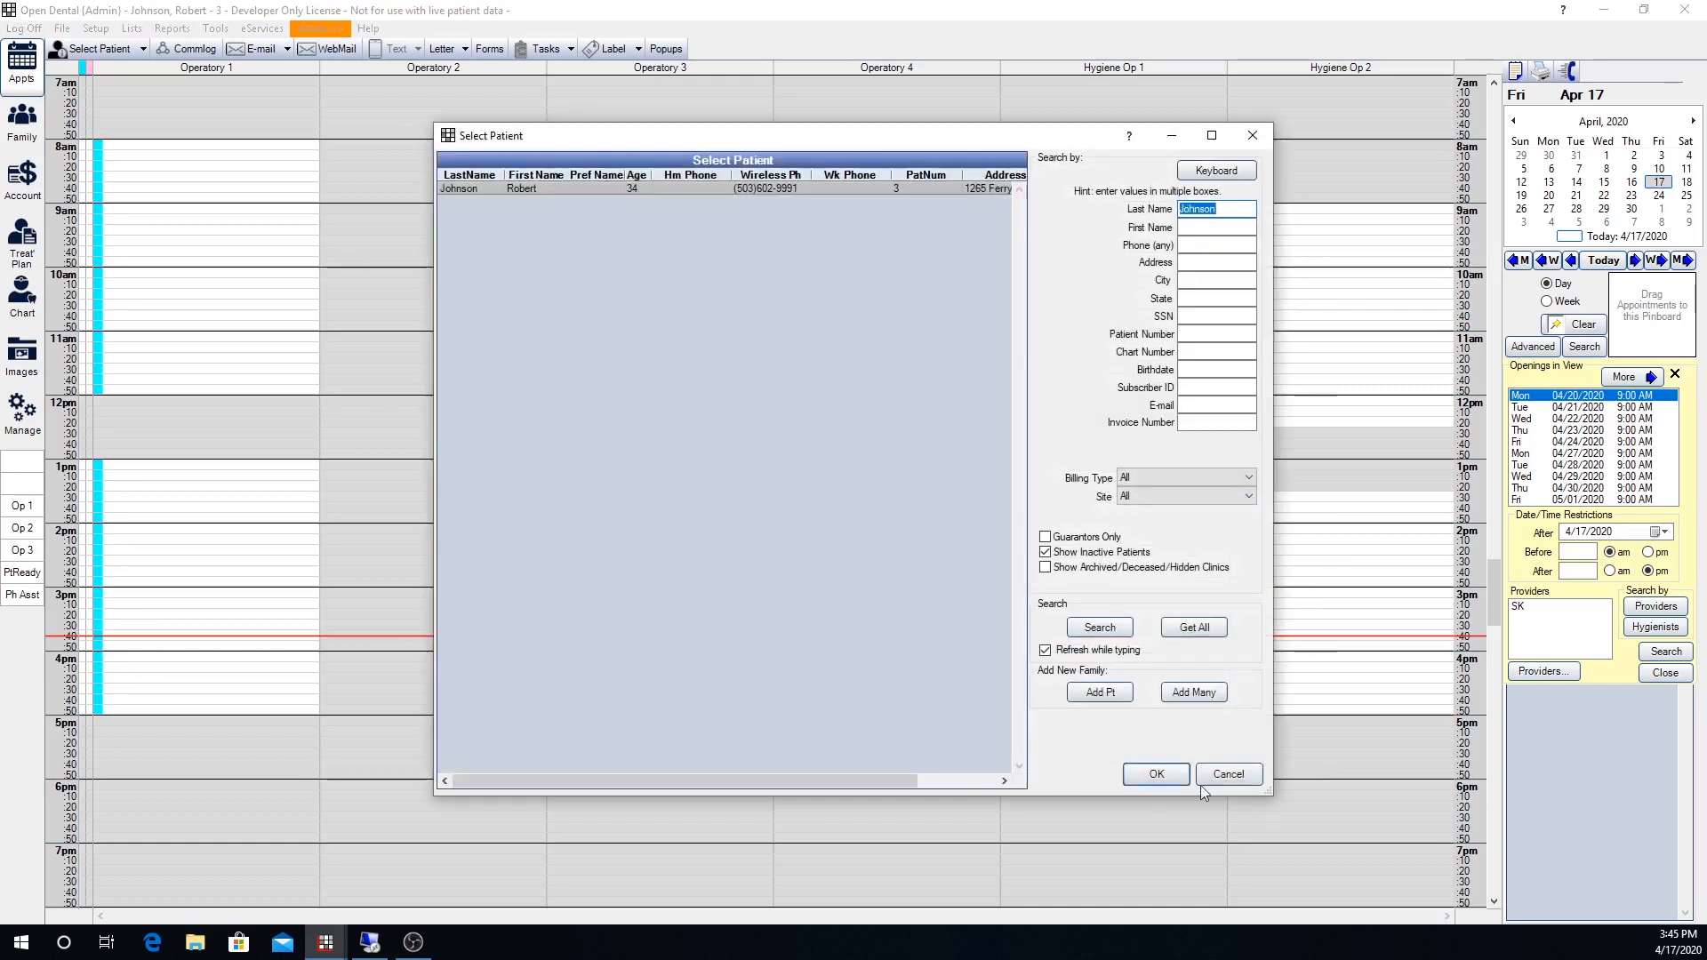
{"action": "left_click", "coordinate": [1167, 777]}
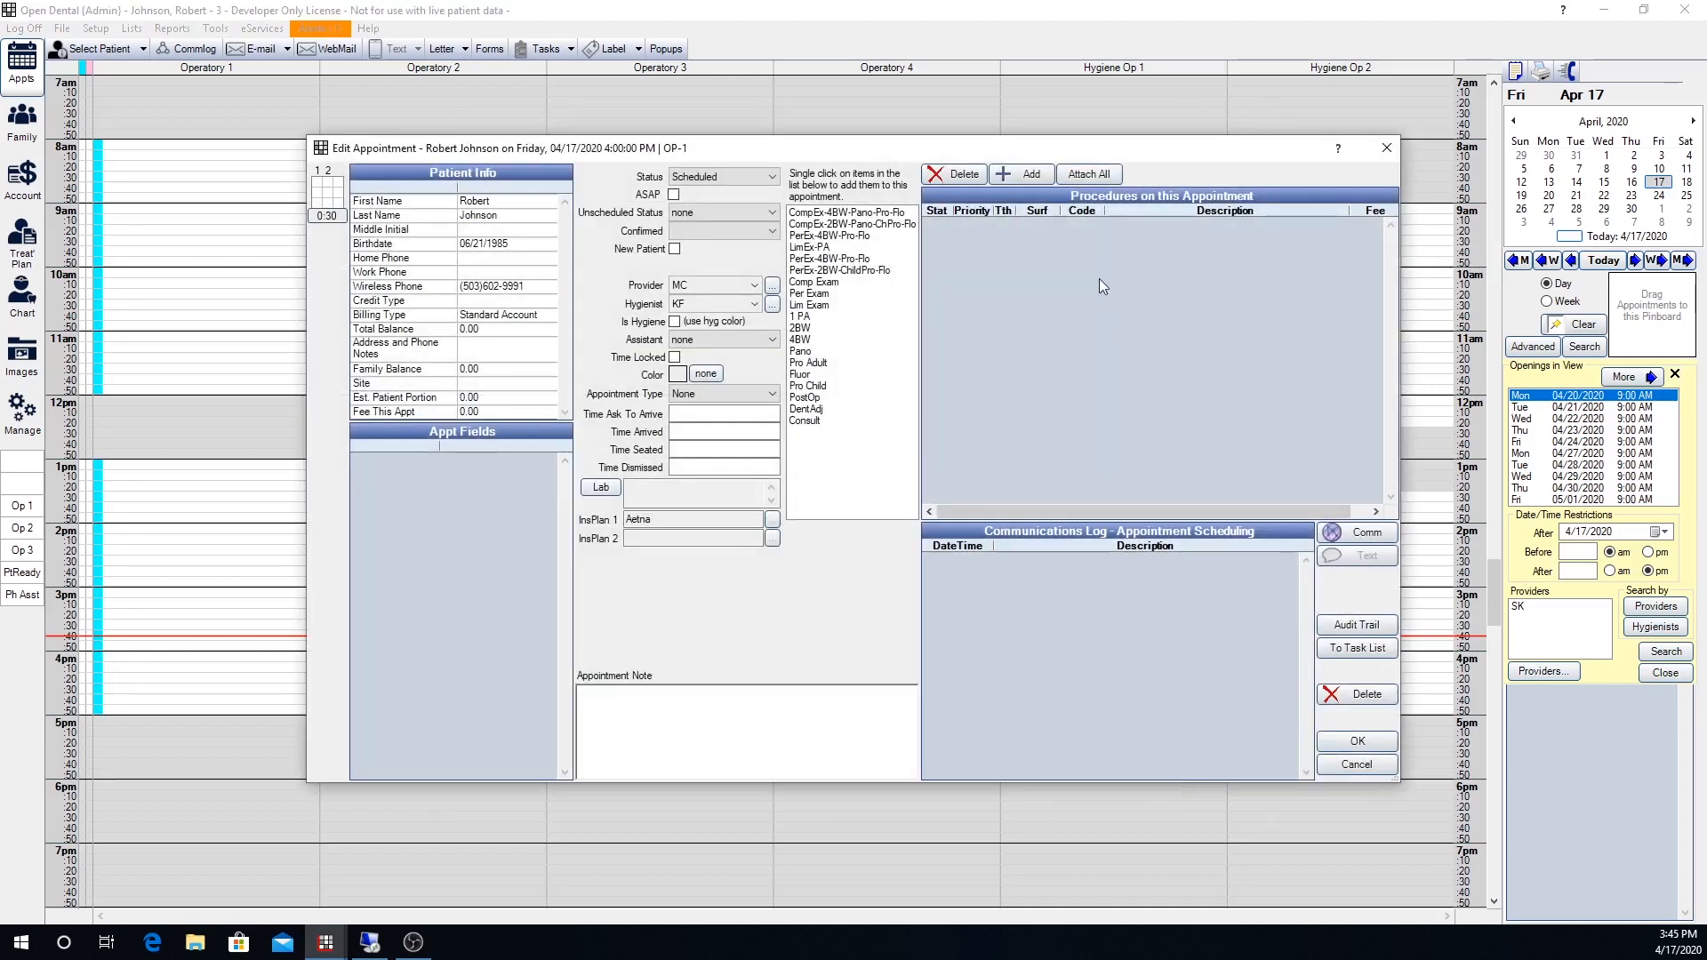
Add procedure D3331 on tooth 30 to the appointment and save it
{"action": "left_click", "coordinate": [1023, 175]}
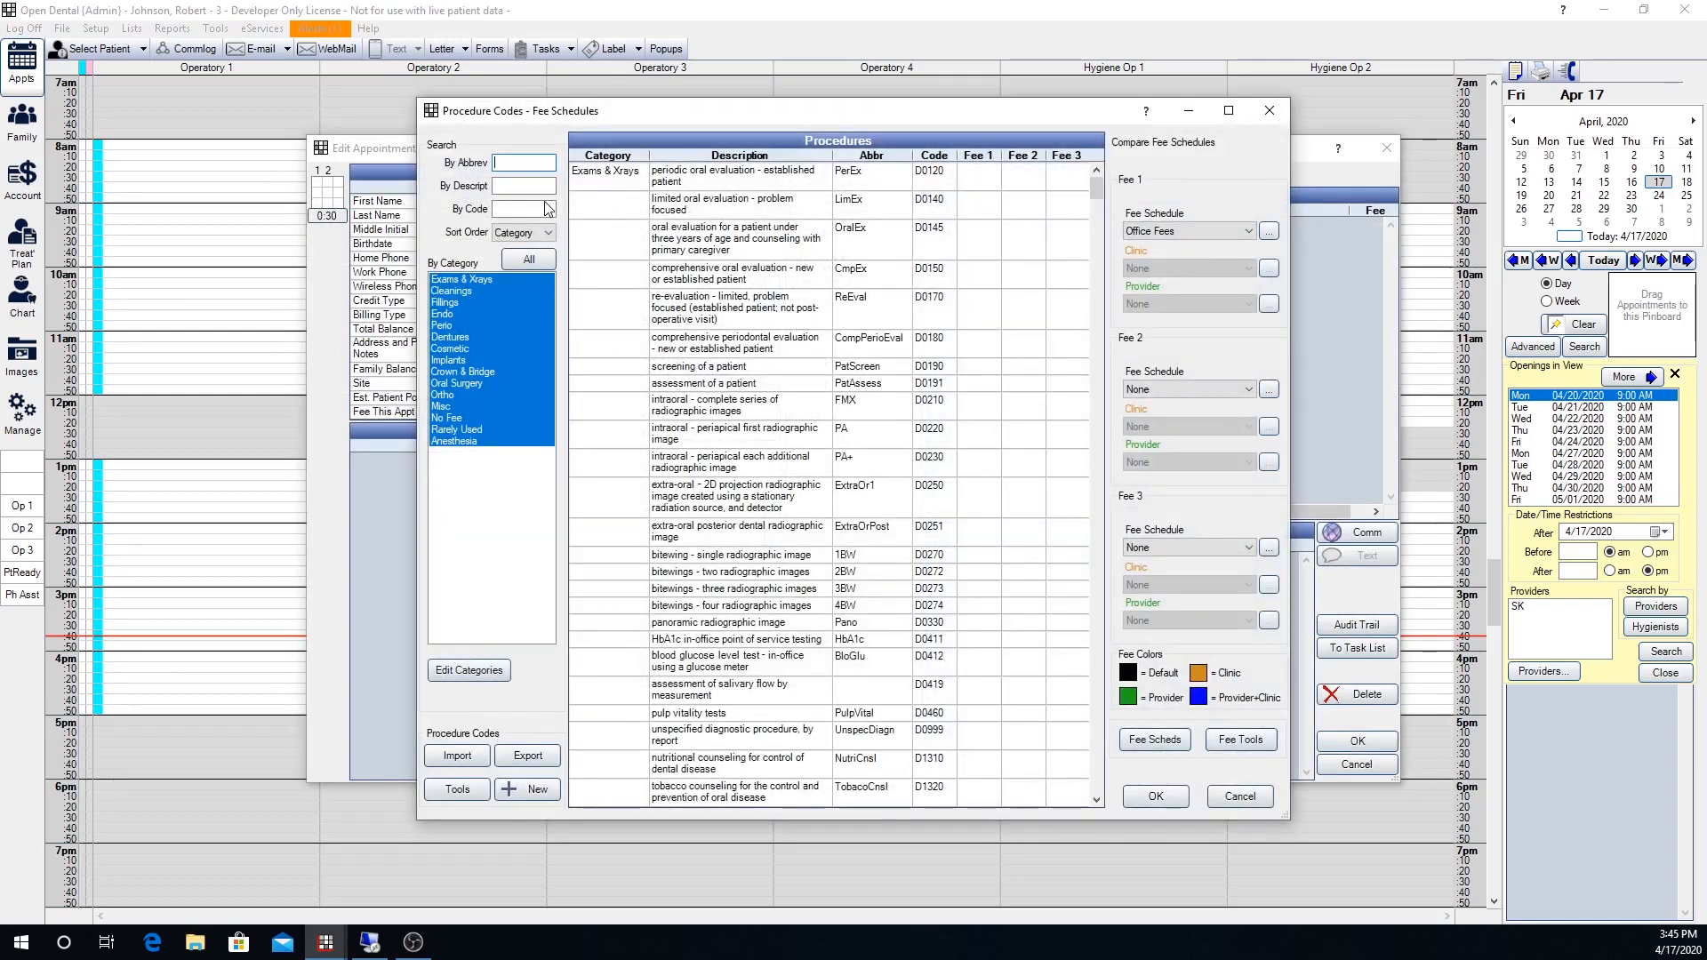
{"action": "left_click", "coordinate": [547, 208]}
{"action": "type", "text": "3331"}
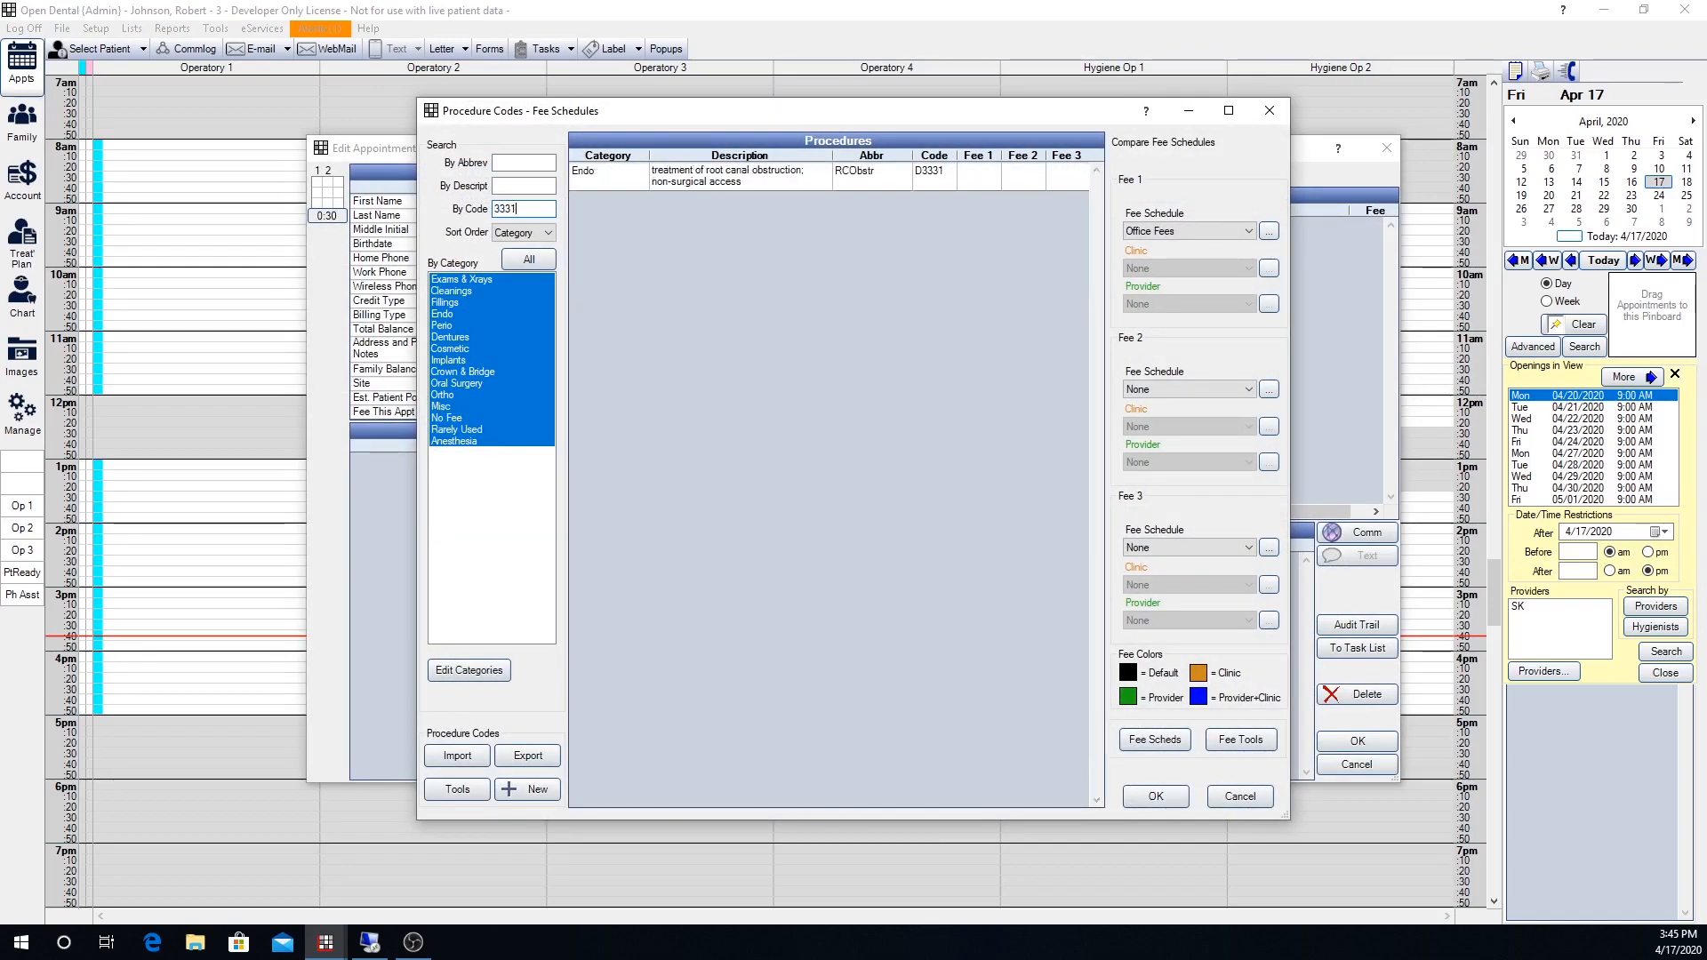
{"action": "double_click", "coordinate": [728, 174]}
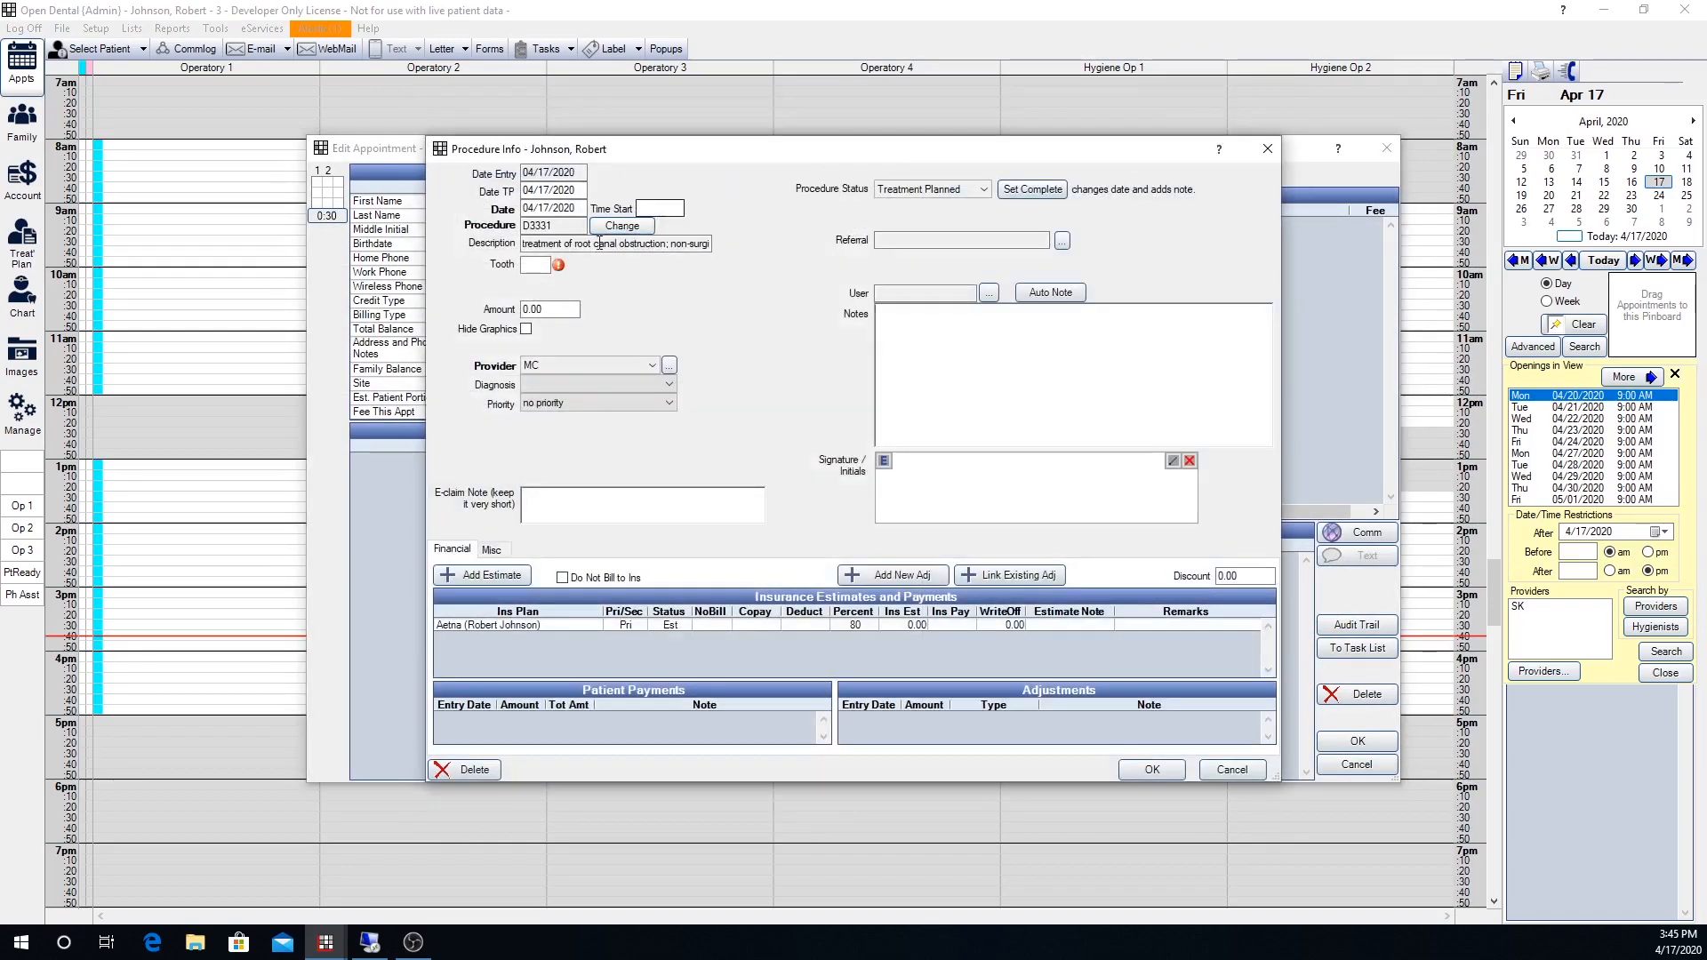
{"action": "type", "text": "30"}
{"action": "left_click", "coordinate": [1152, 769]}
{"action": "left_click", "coordinate": [1357, 741]}
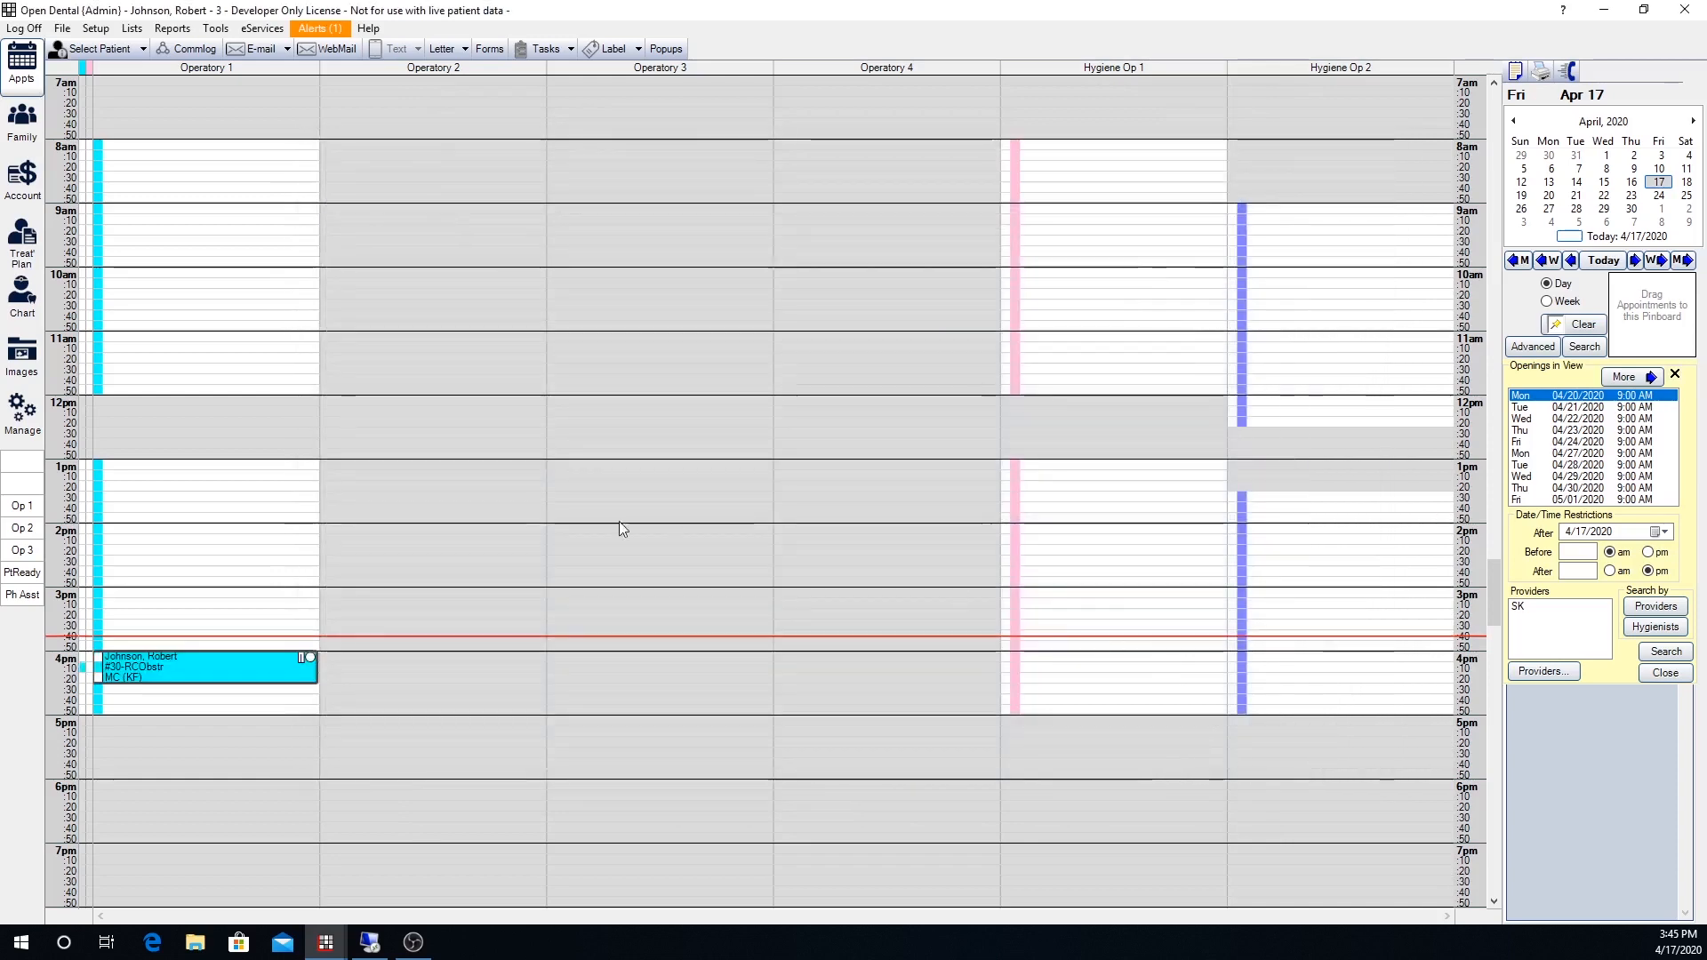
Set the 4:00 PM root canal appointment complete and review the patient's recalls in the family record
{"action": "right_click", "coordinate": [214, 672]}
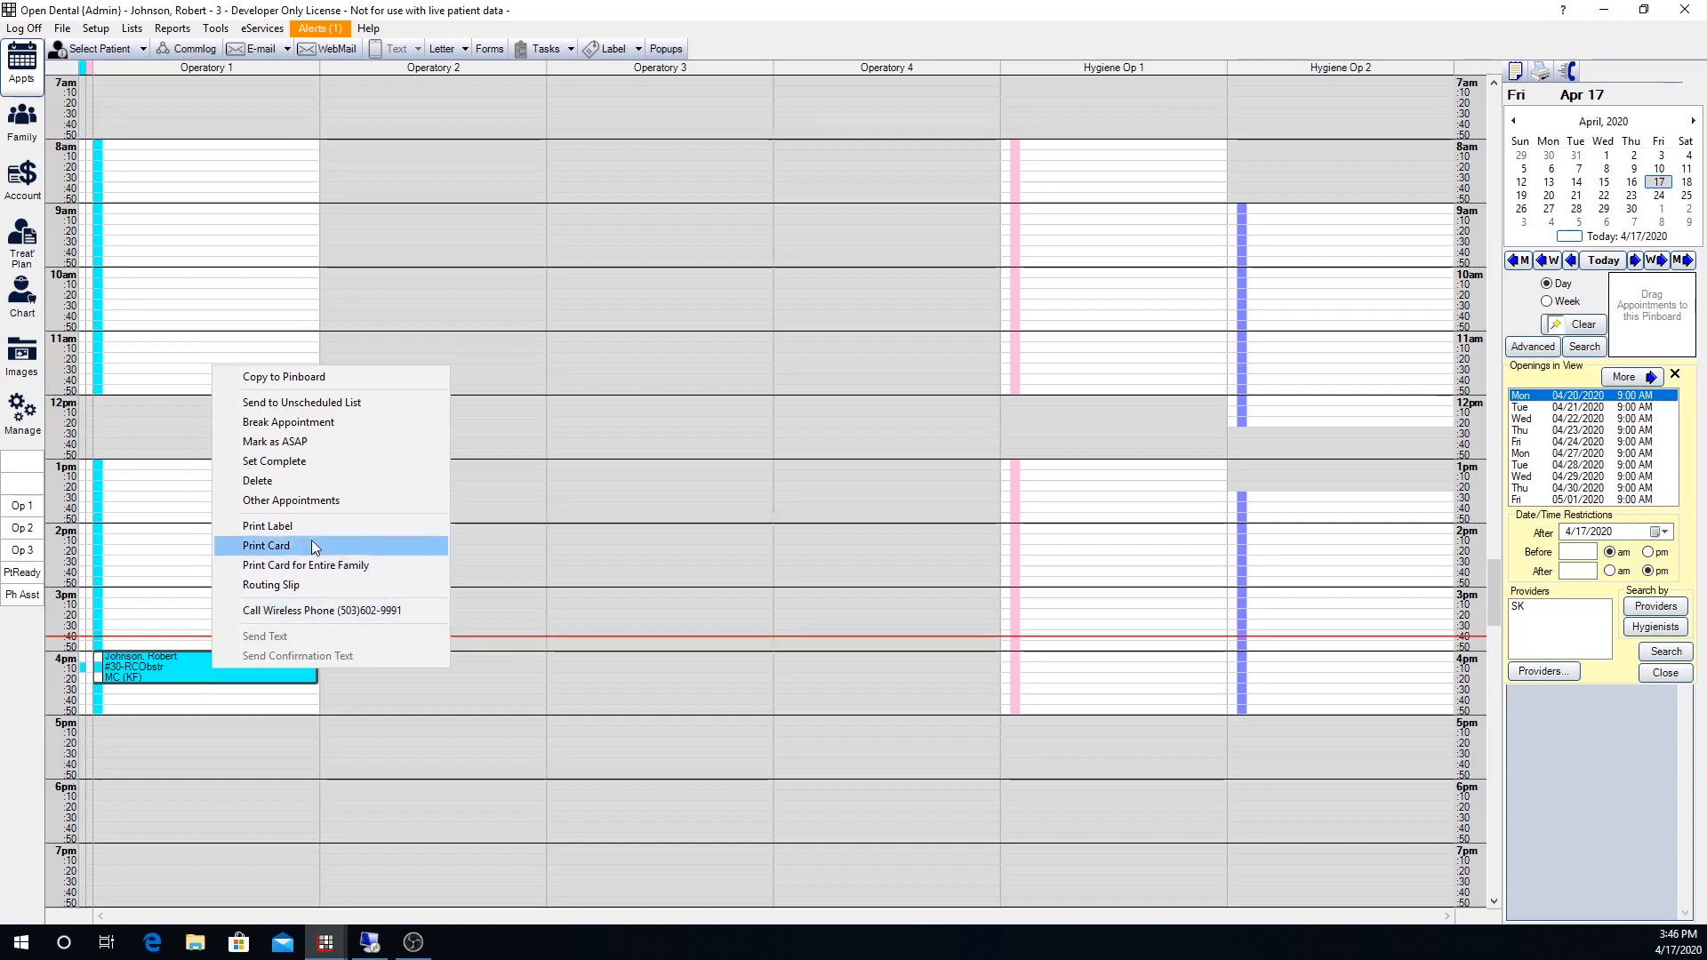
{"action": "left_click", "coordinate": [311, 463]}
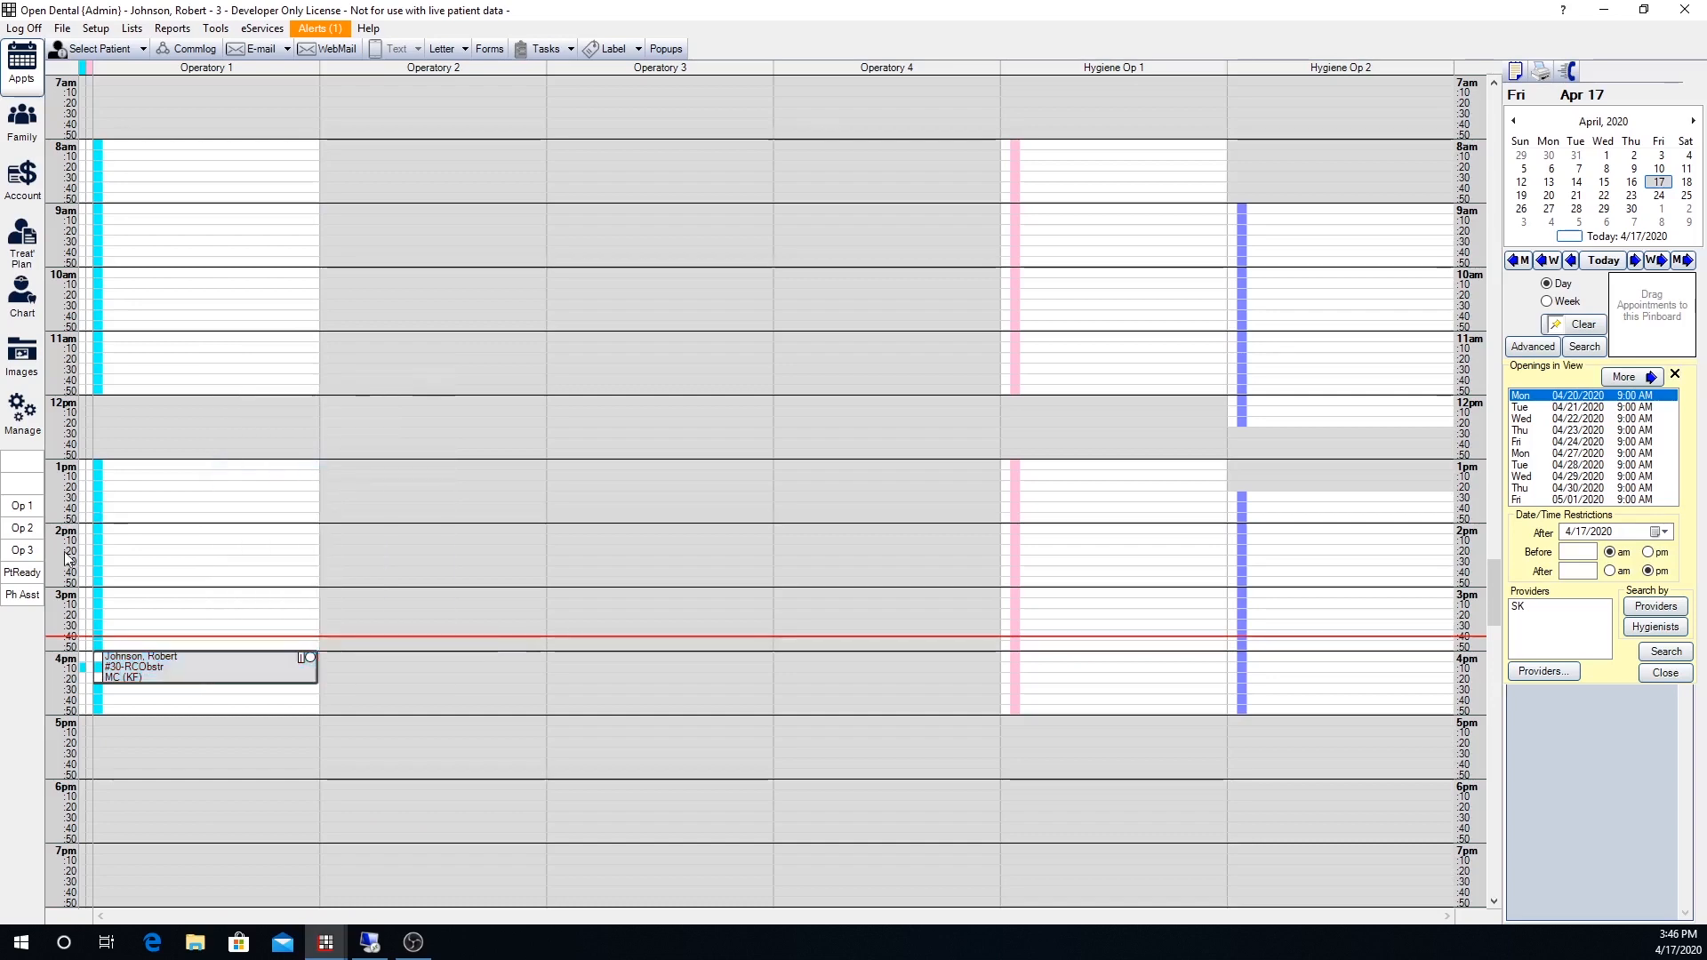
{"action": "left_click", "coordinate": [22, 125]}
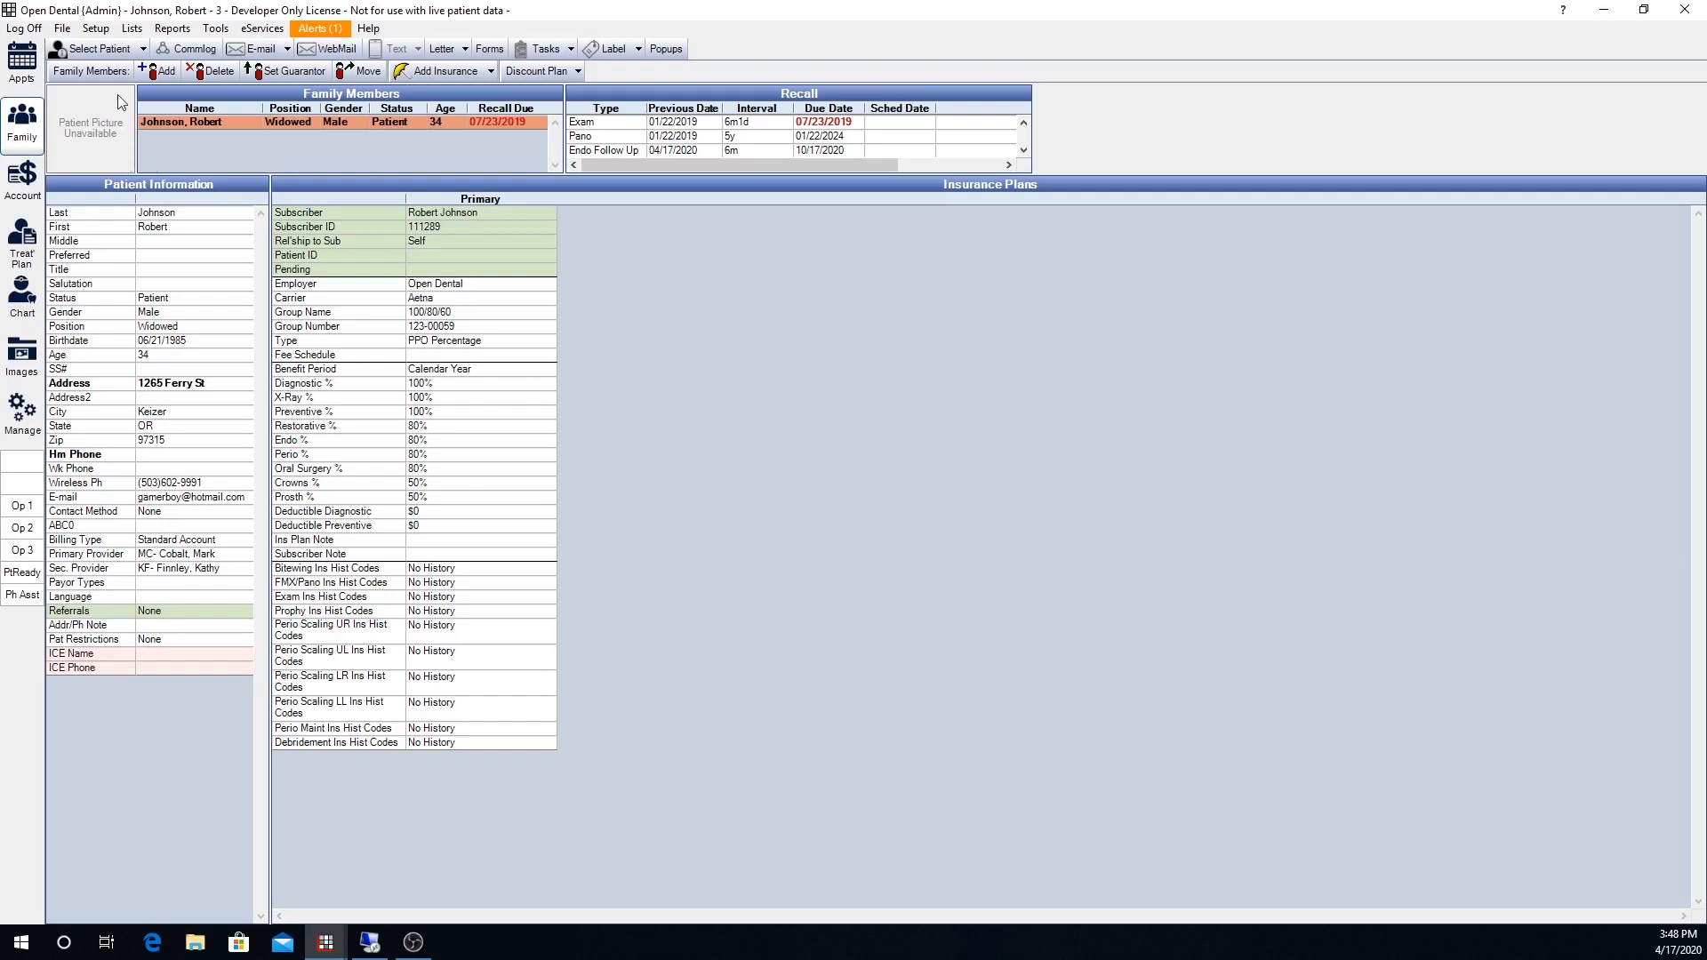
In the recall setup, select Endo Follow Up, Perio and Prophy as the types to show in the recall list, and save
{"action": "left_click", "coordinate": [96, 29]}
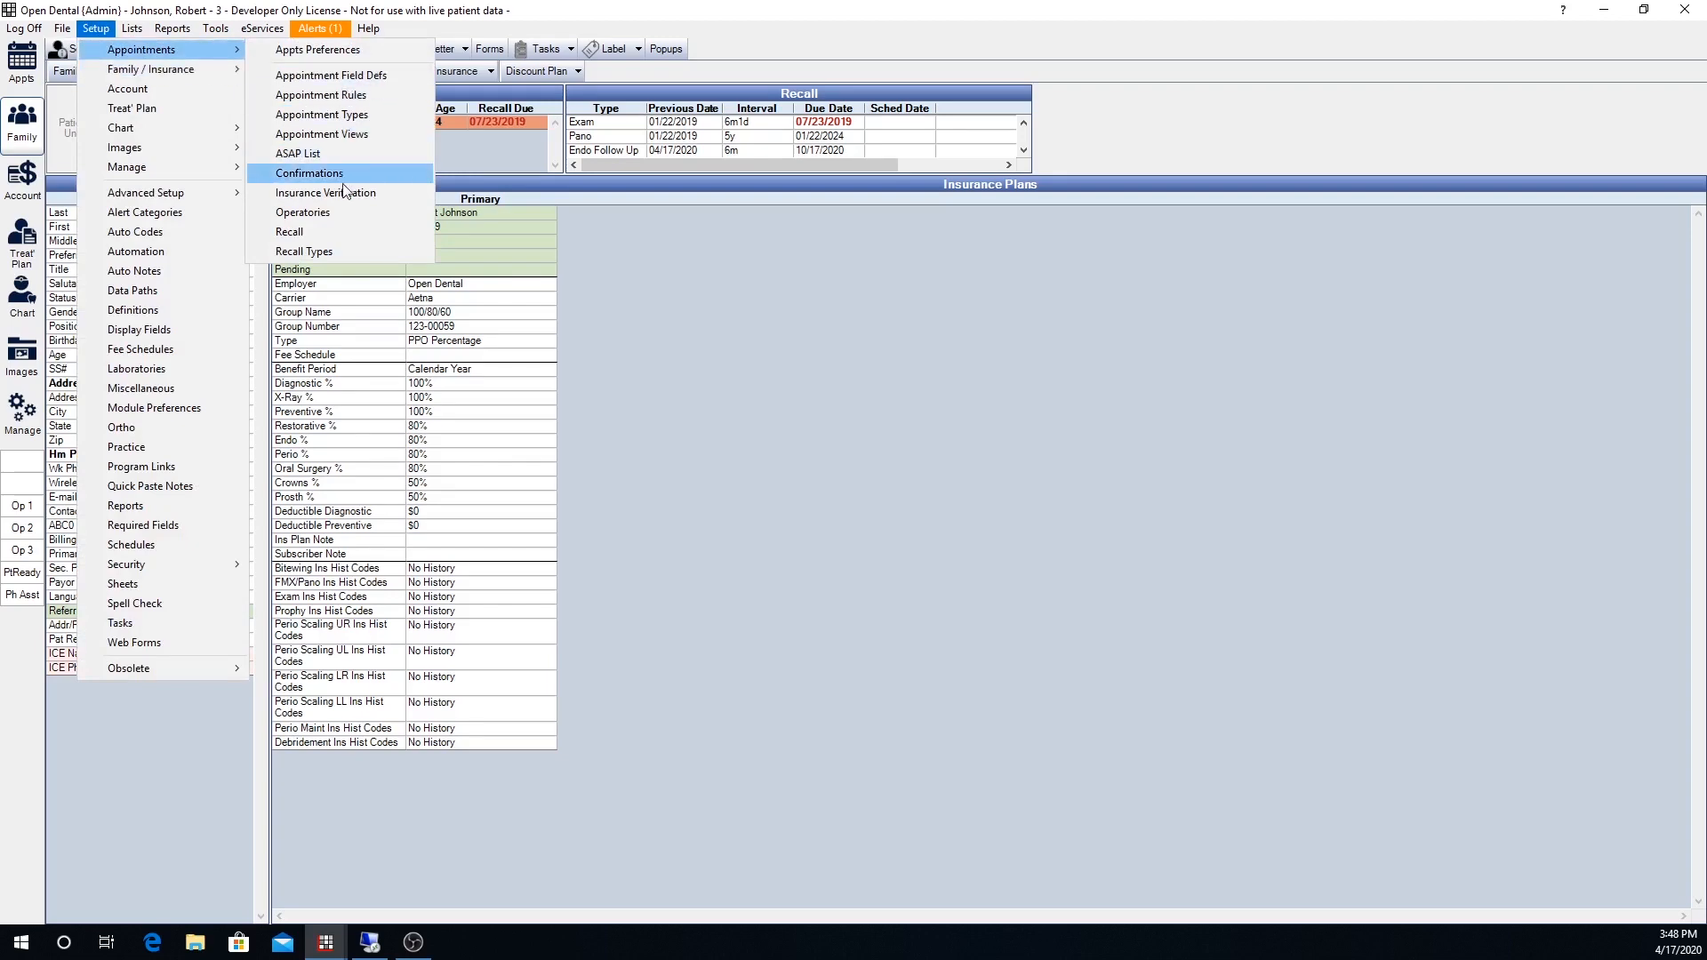
{"action": "left_click", "coordinate": [323, 231]}
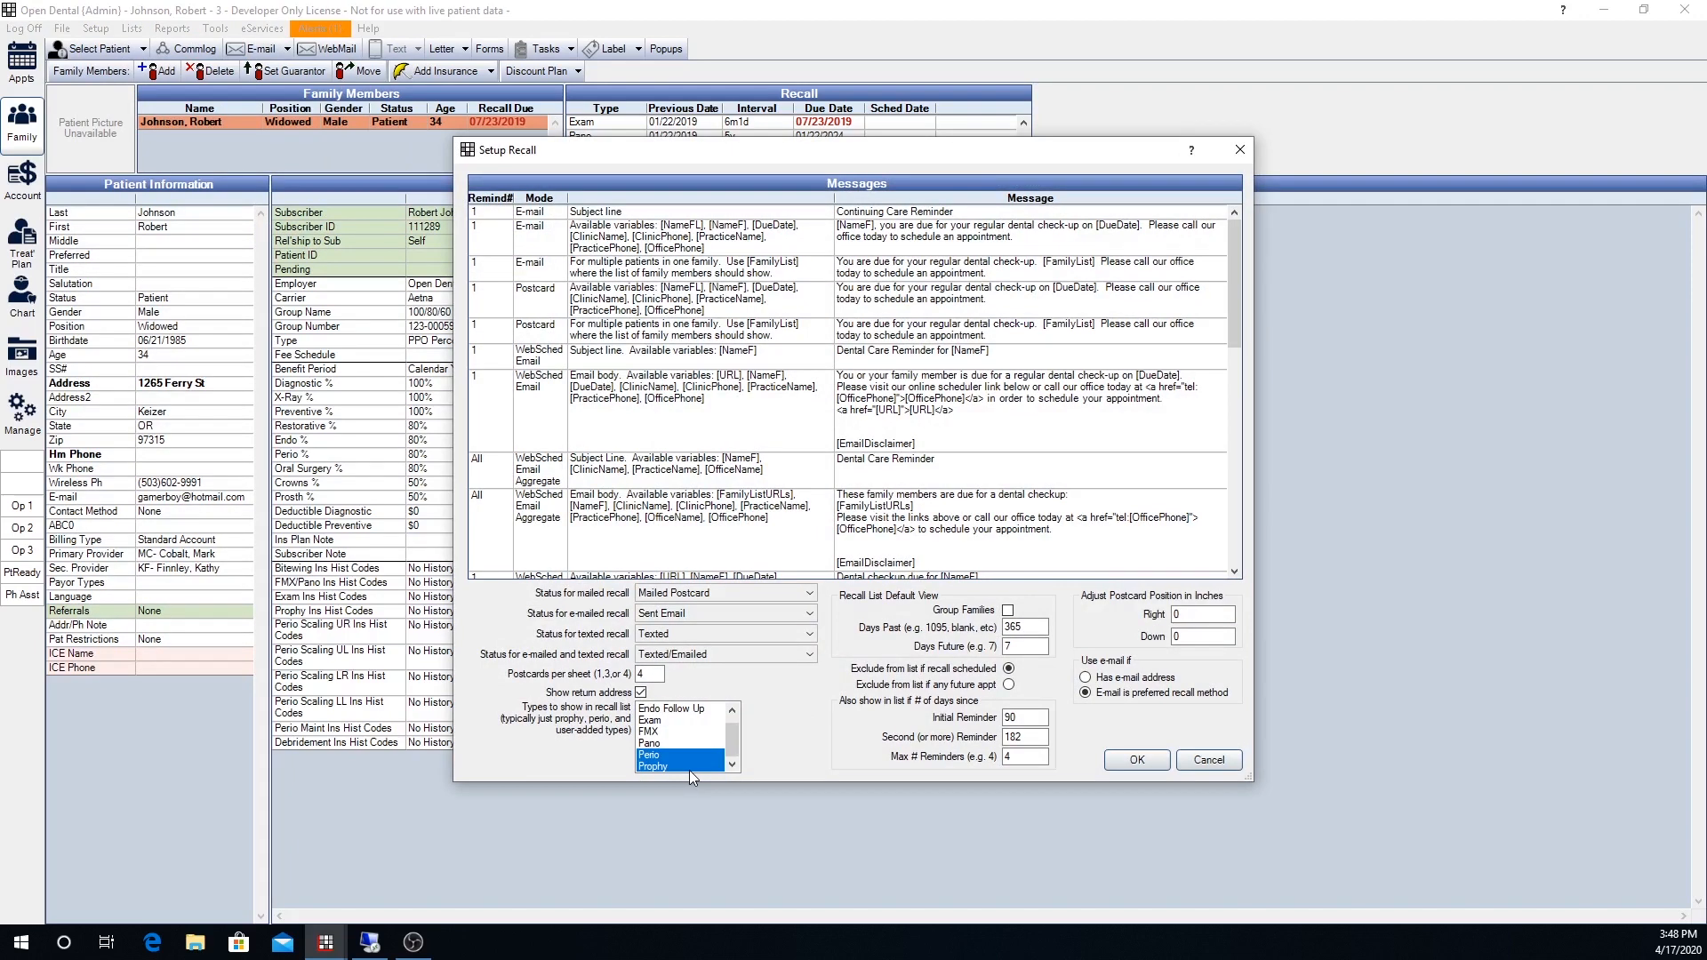
{"action": "left_click", "coordinate": [694, 710]}
{"action": "left_click", "coordinate": [693, 711]}
{"action": "left_click", "coordinate": [648, 756], "text": "ctrl"}
{"action": "left_click", "coordinate": [652, 767], "text": "ctrl"}
{"action": "left_click", "coordinate": [1138, 760]}
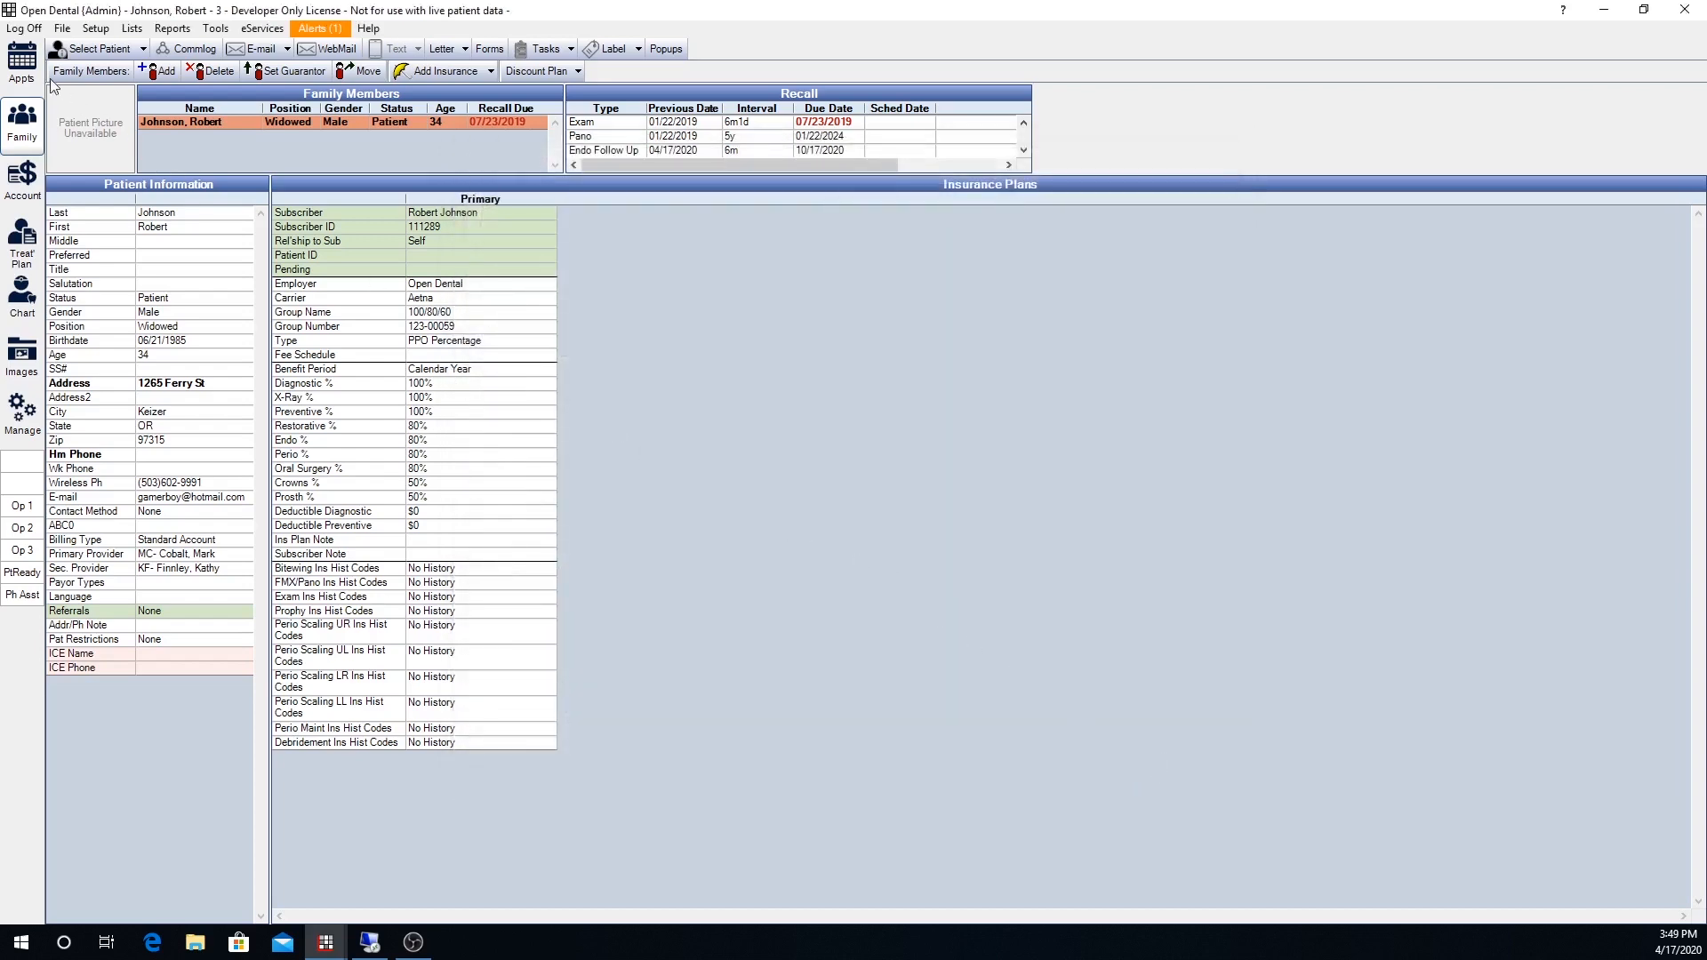
Open the recall list from the appointment lists, extend its end date to 10/20/2020 and refresh it
{"action": "left_click", "coordinate": [21, 60]}
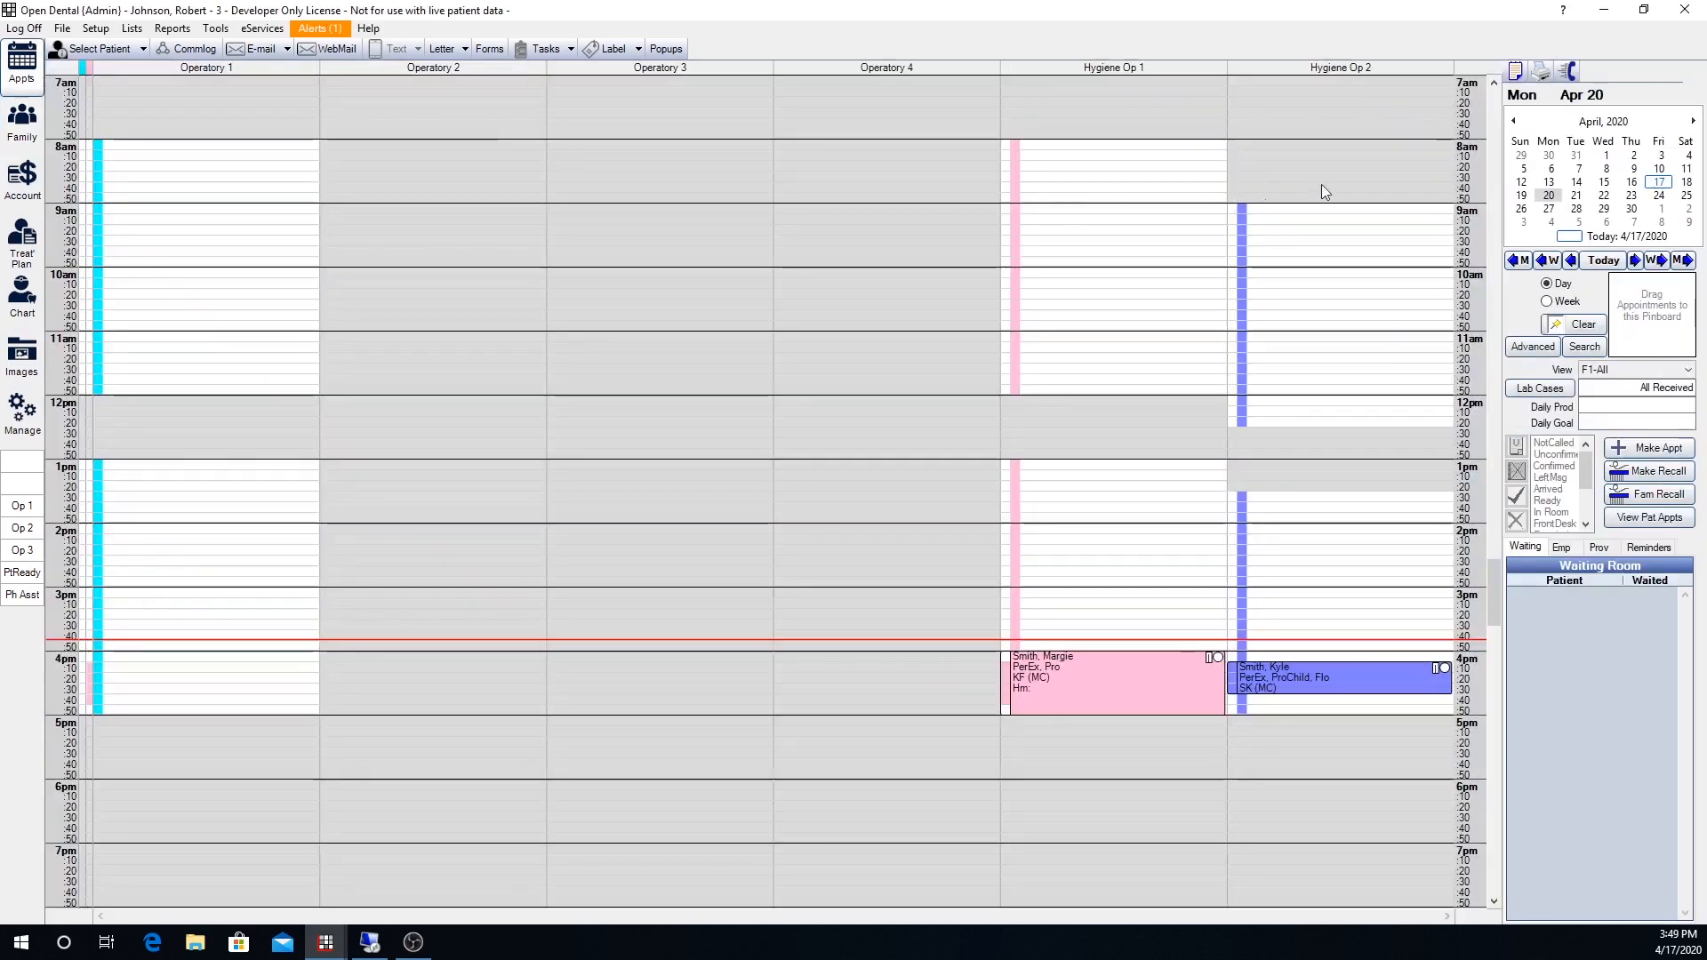
{"action": "left_click", "coordinate": [1517, 78]}
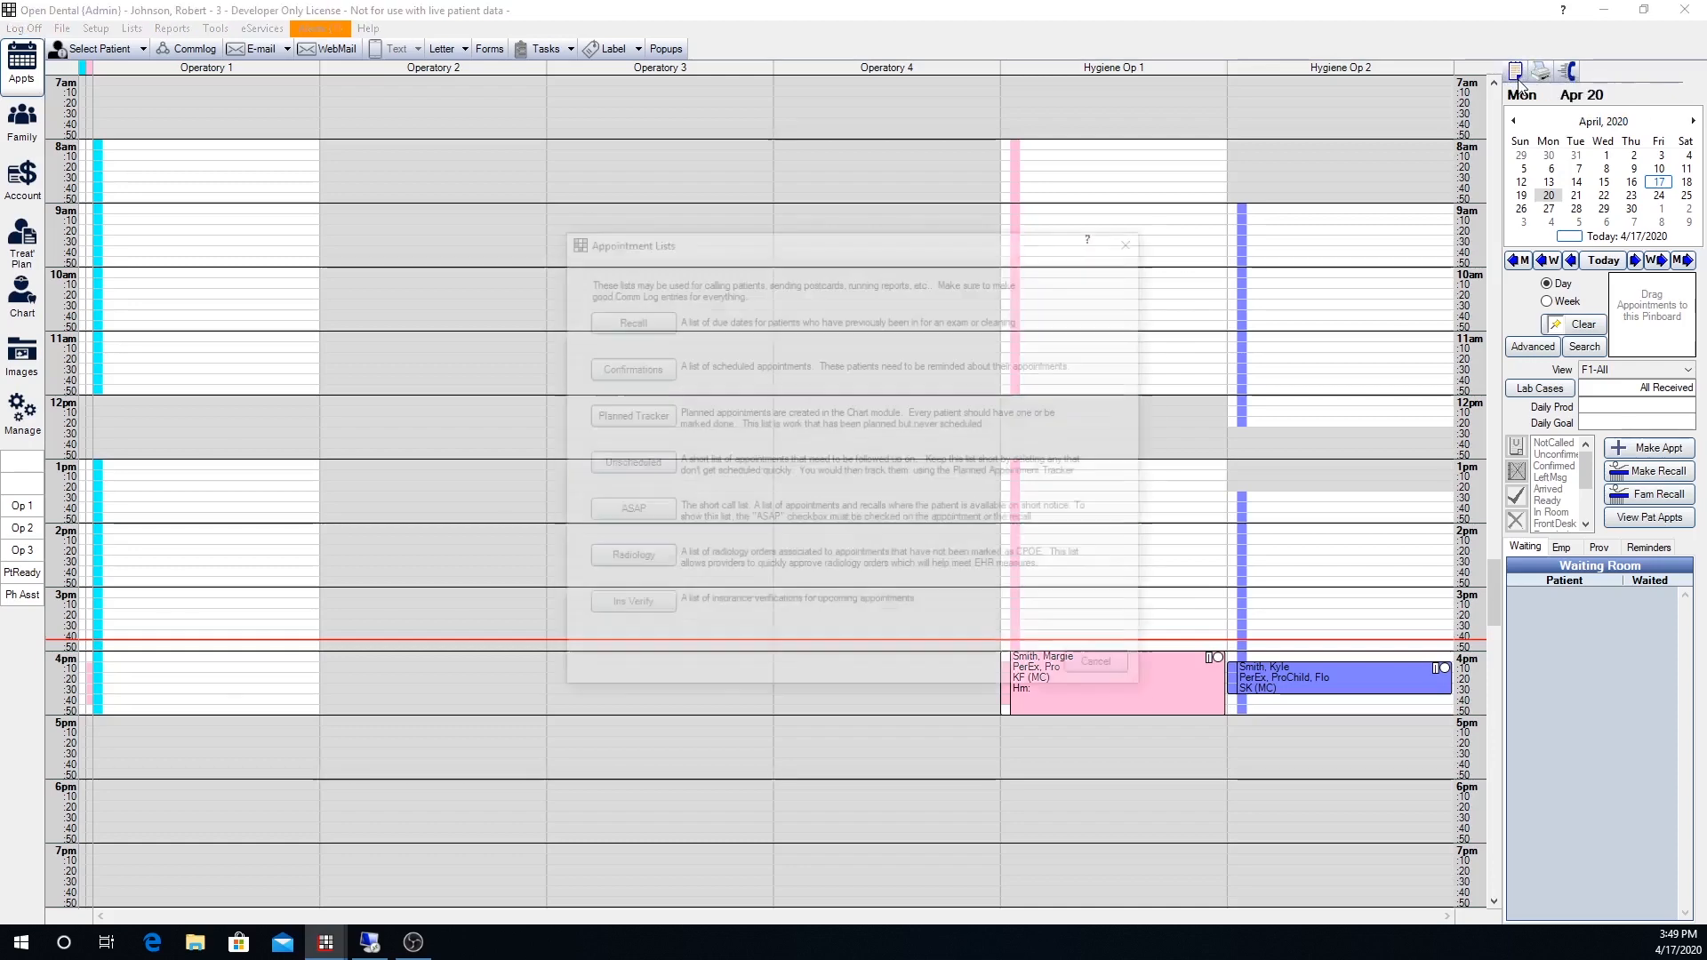
{"action": "left_click", "coordinate": [606, 318]}
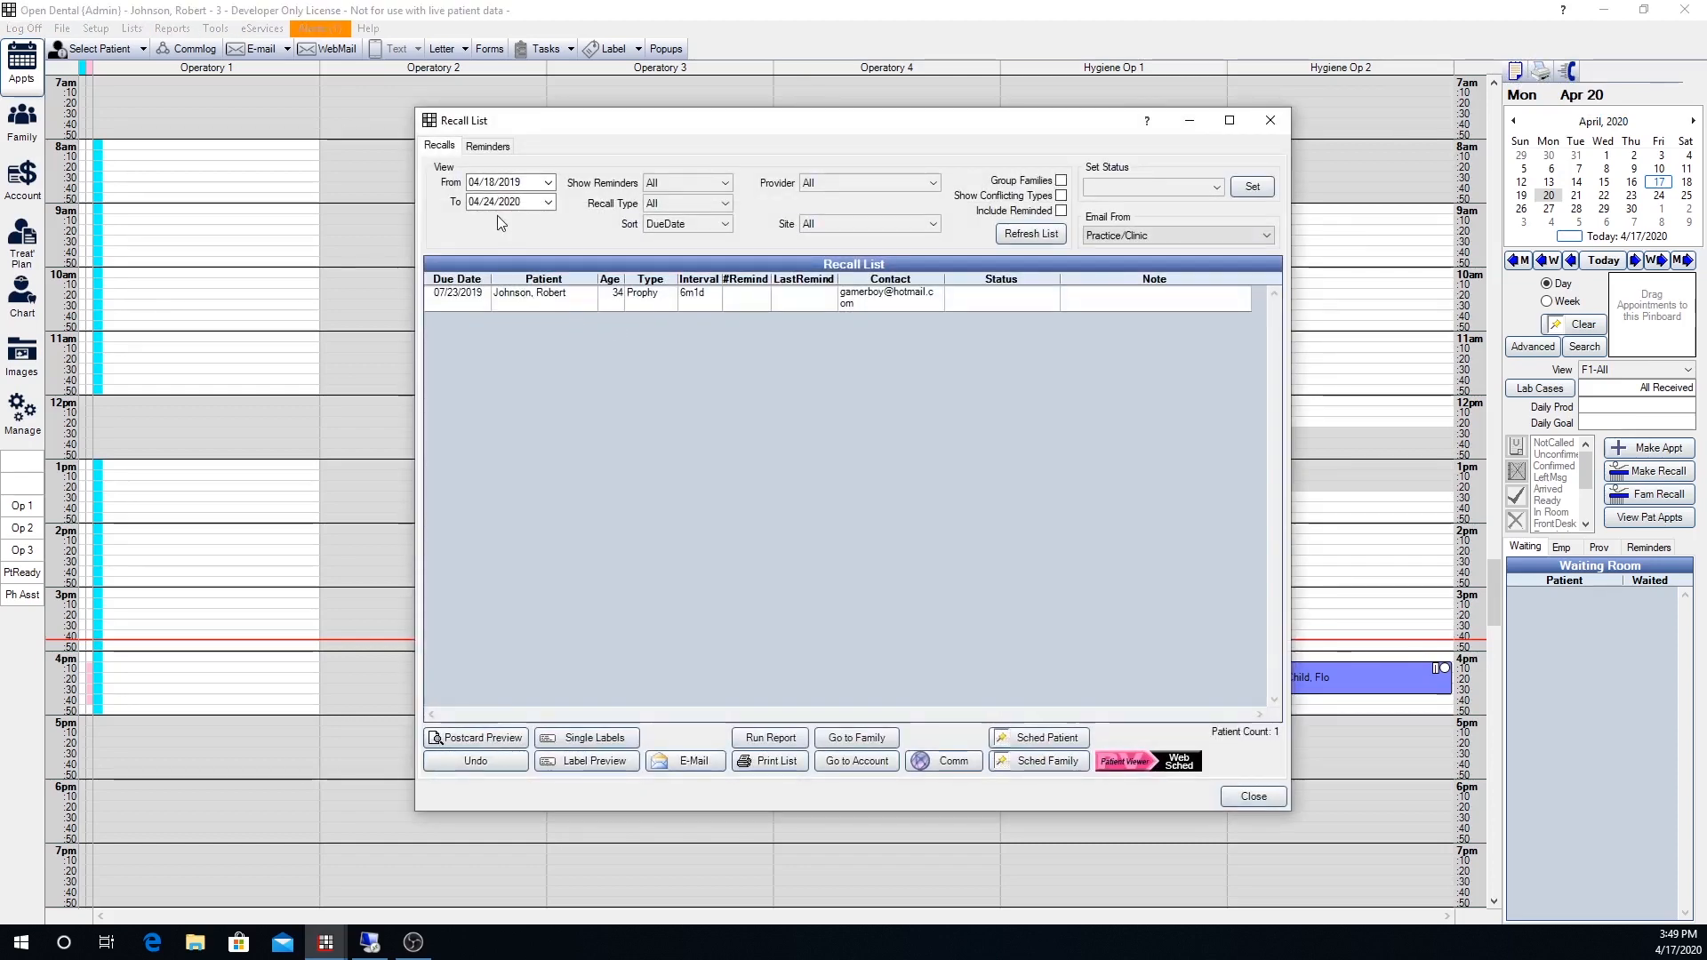
{"action": "left_click_drag", "start_coordinate": [495, 202], "coordinate": [382, 209]}
{"action": "type", "text": "10/20"}
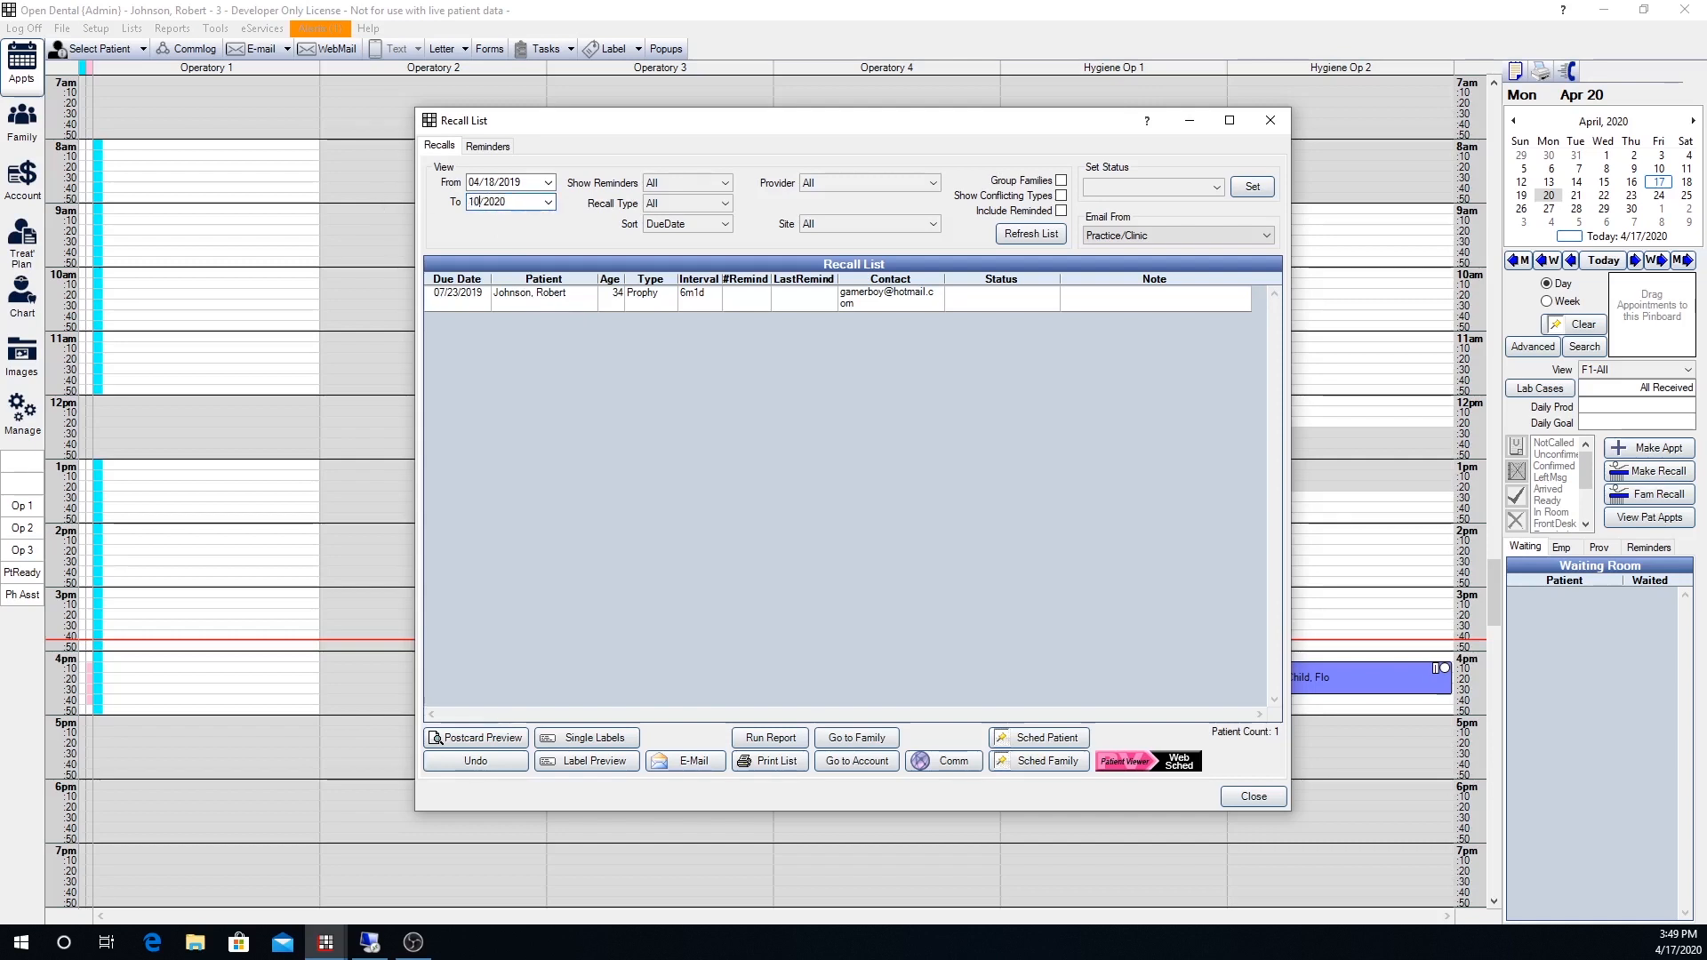
{"action": "left_click", "coordinate": [1032, 233]}
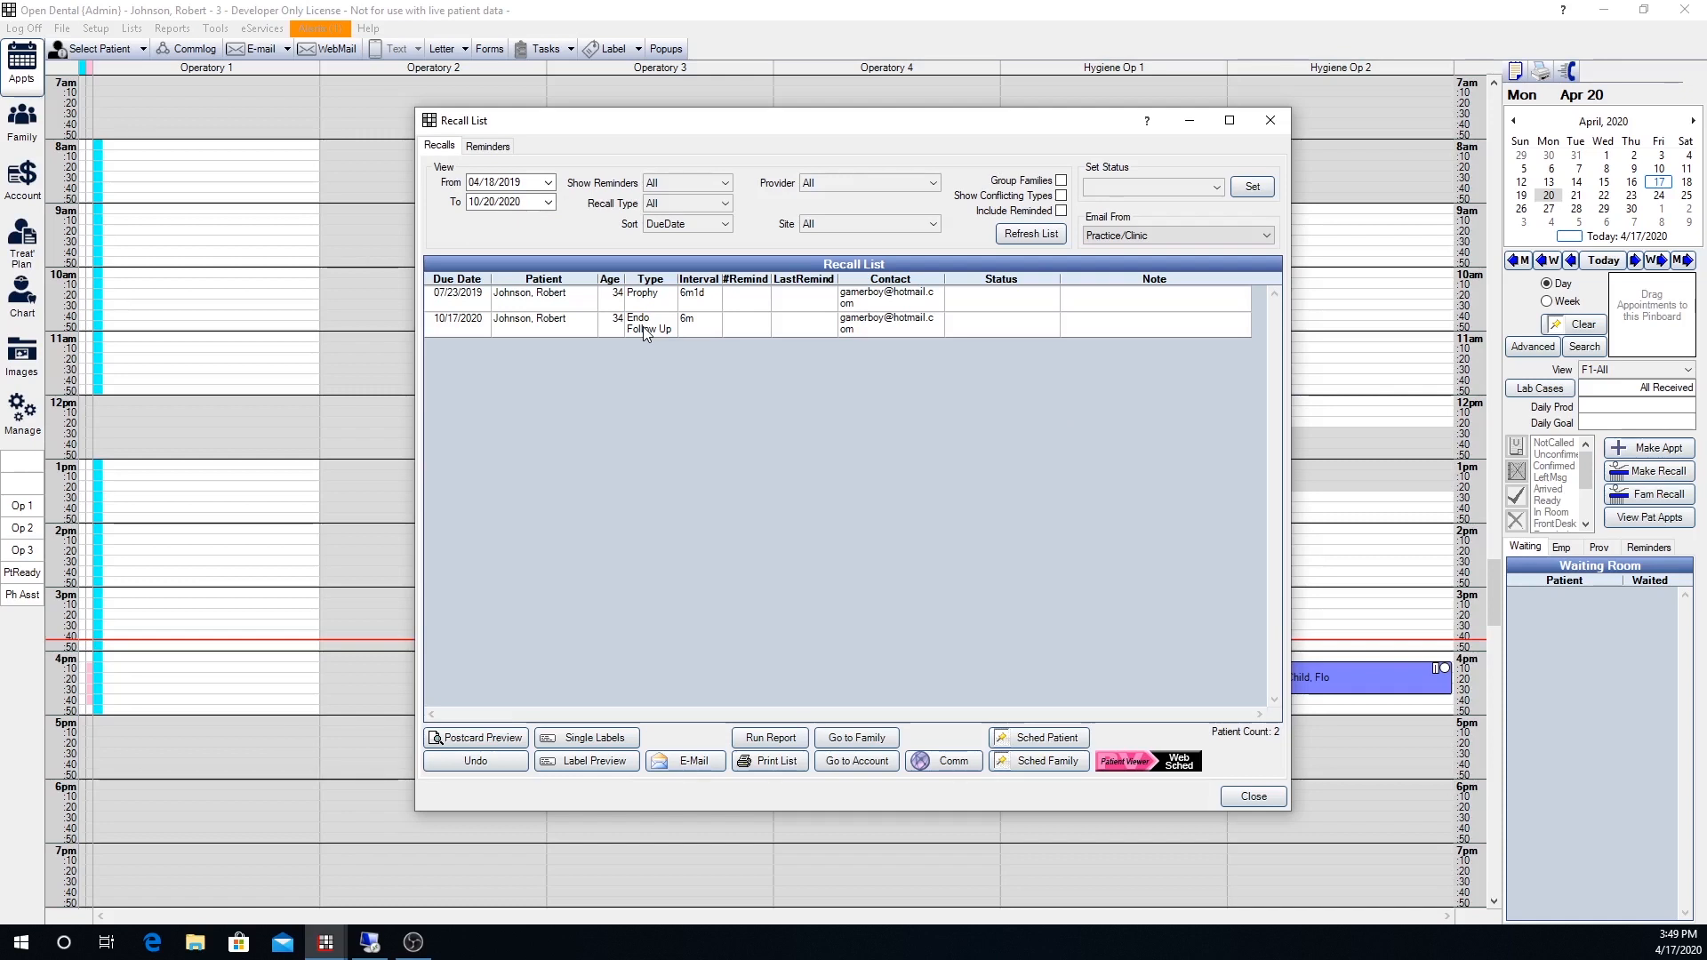
Filter the recall list by the Endo Follow Up recall type and refresh it
{"action": "left_click", "coordinate": [693, 185]}
{"action": "left_click", "coordinate": [696, 200]}
{"action": "left_click", "coordinate": [697, 201]}
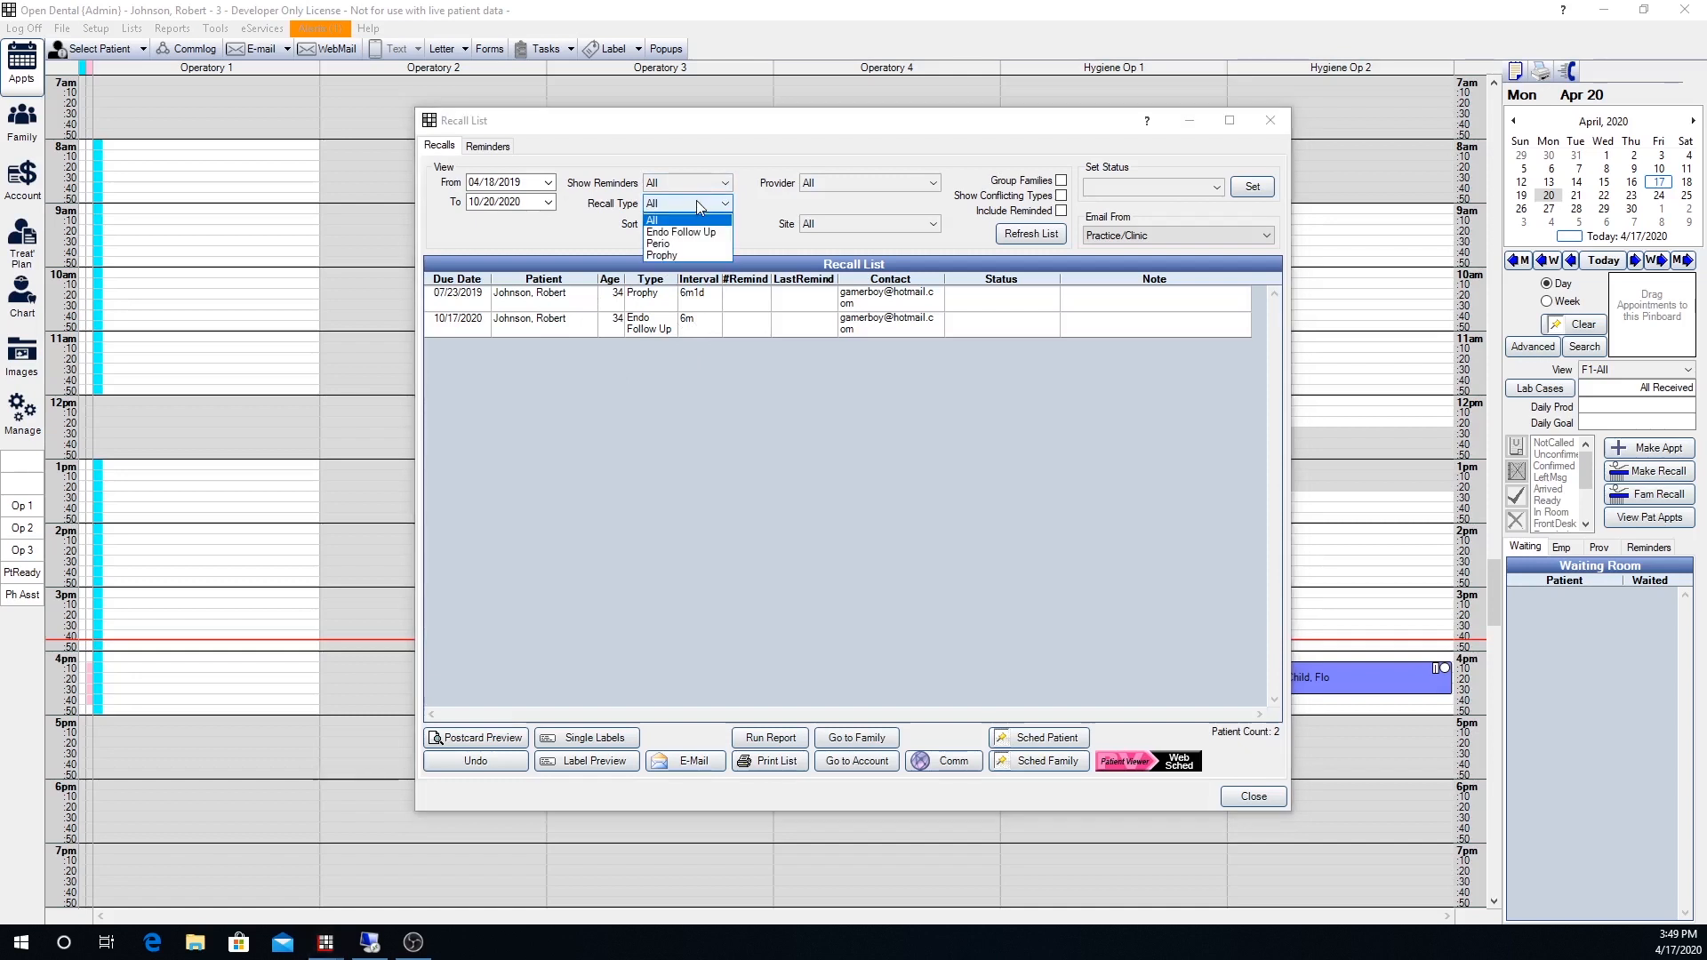
{"action": "left_click", "coordinate": [681, 233]}
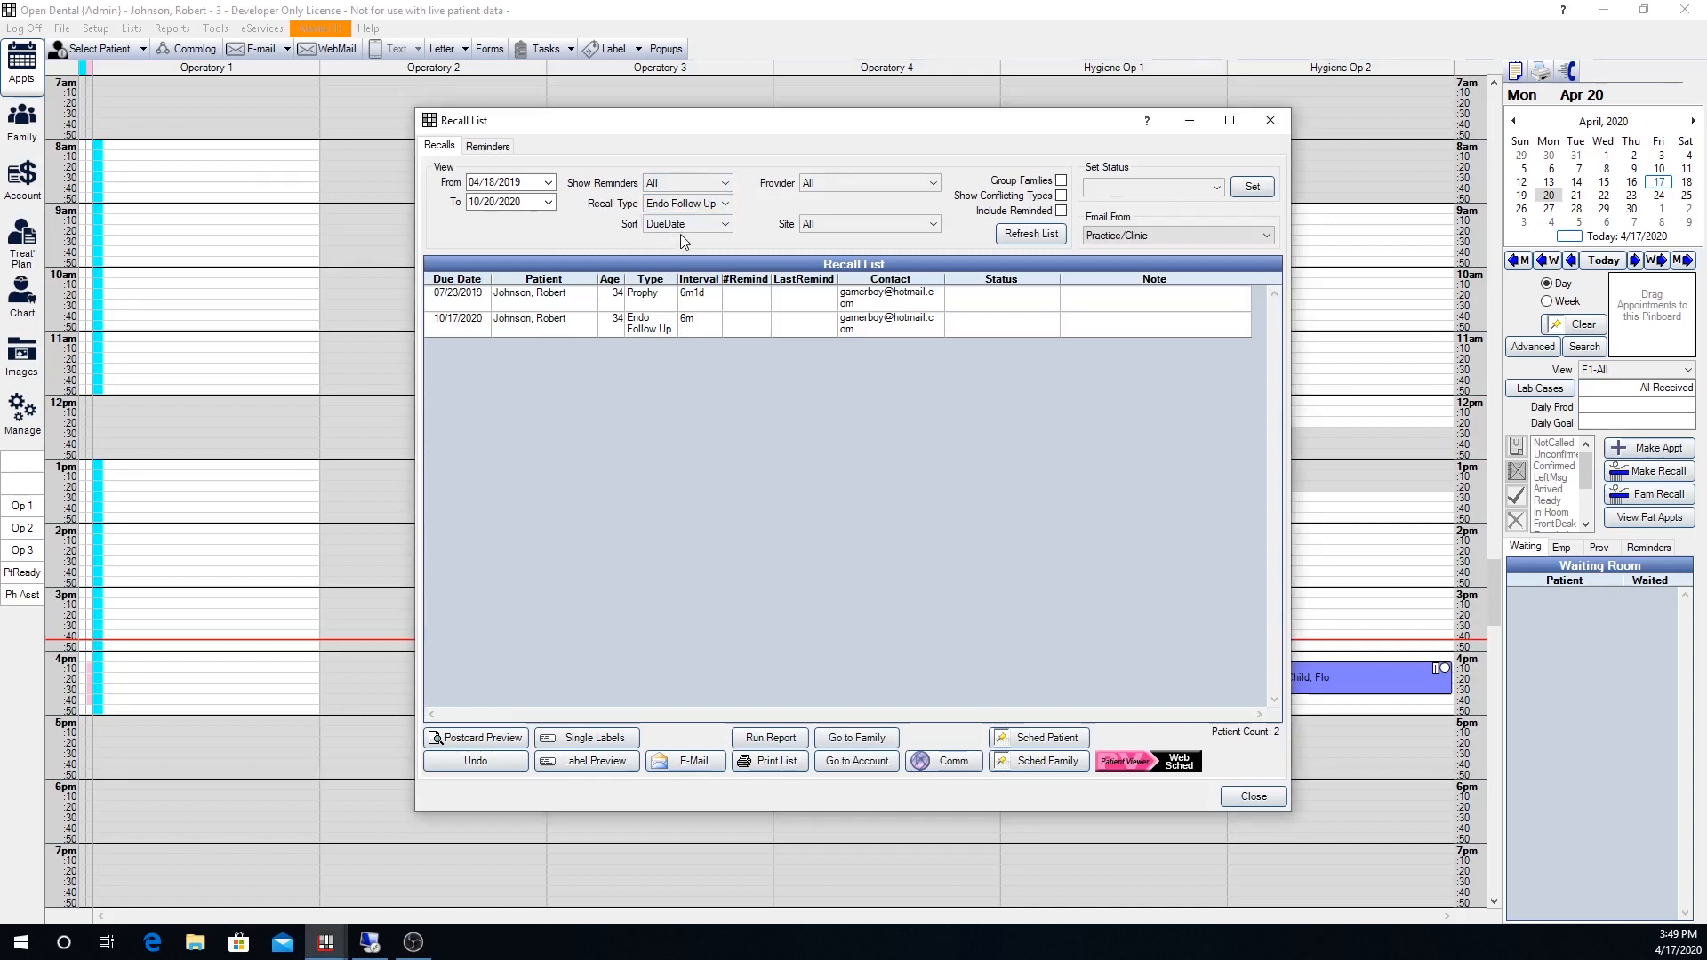
{"action": "left_click", "coordinate": [1038, 234]}
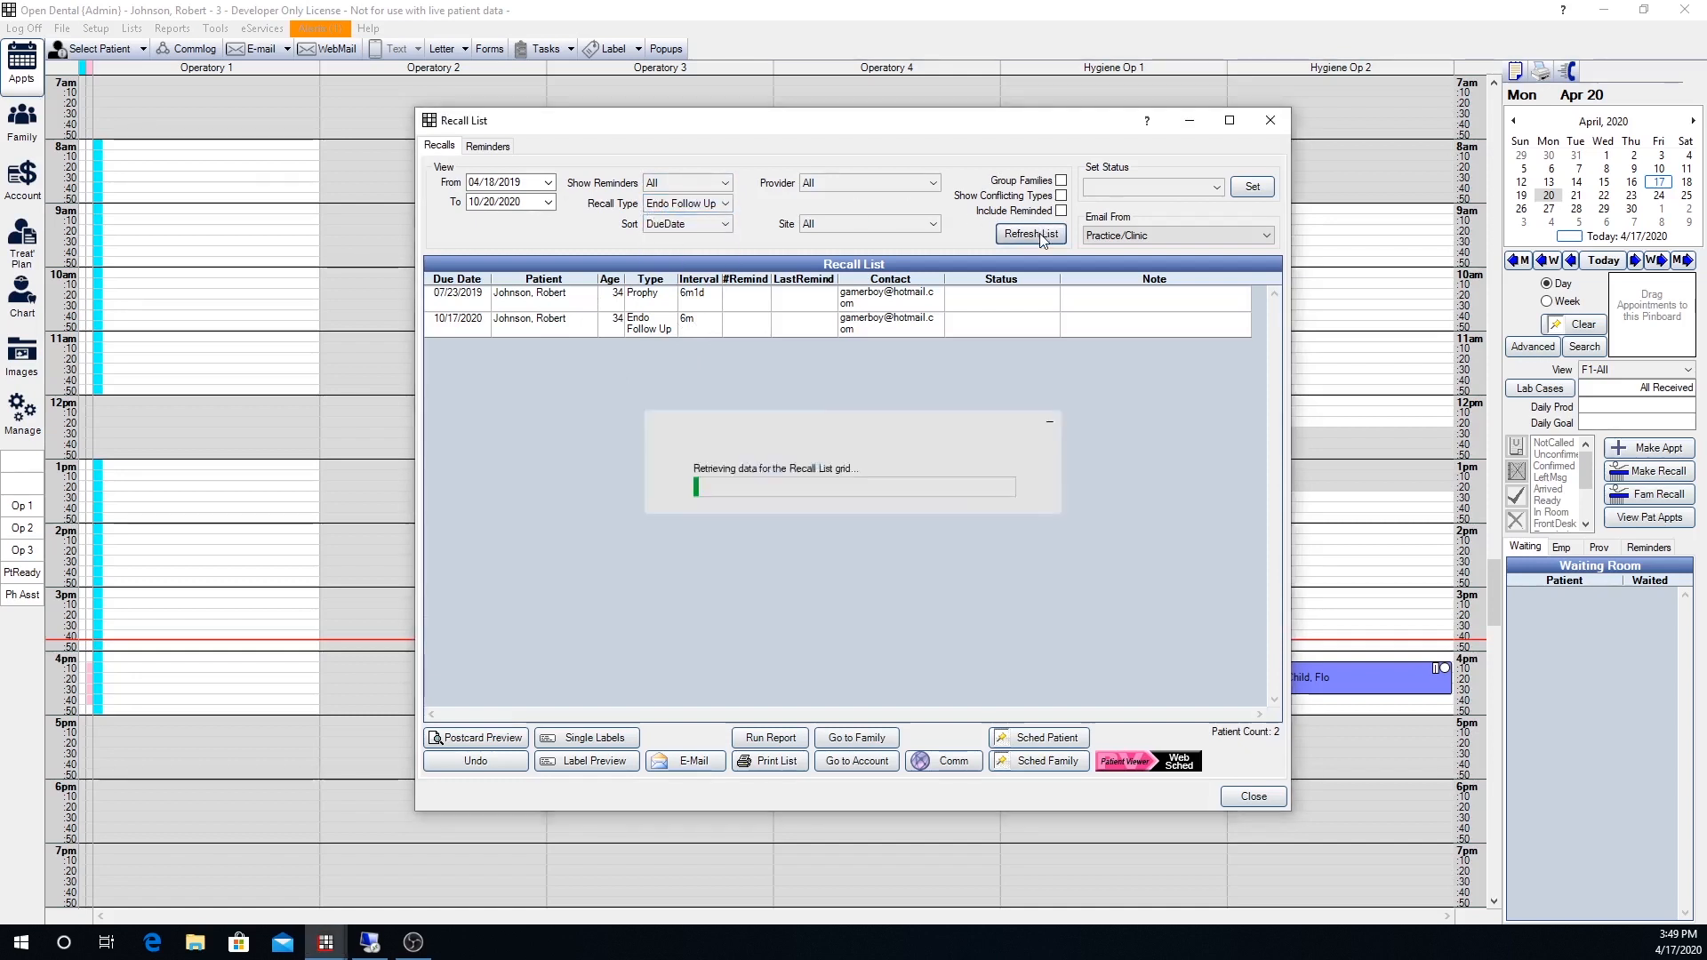